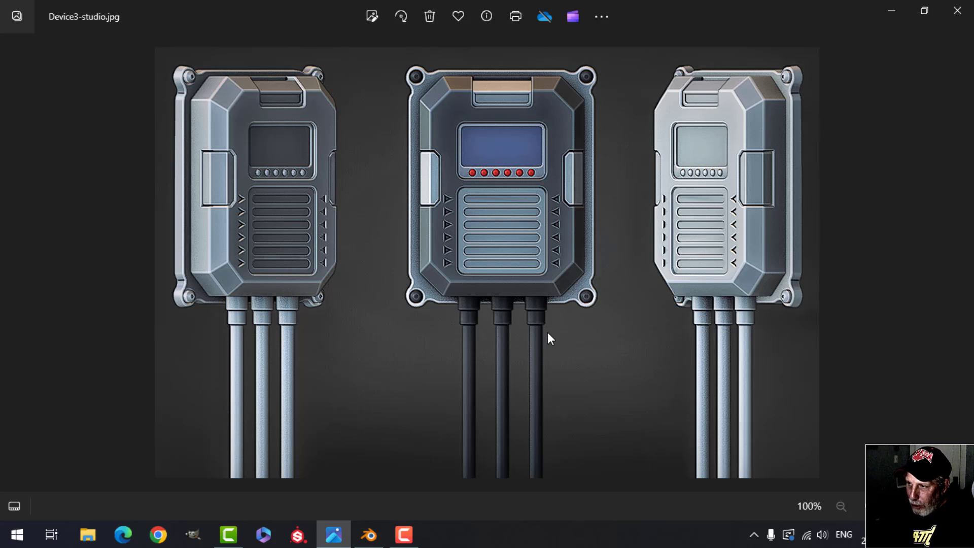
Switch to Blender's front orthographic view and check the backplate's rounded corner in the Device3-studio.jpg reference image.
left_click(368, 534)
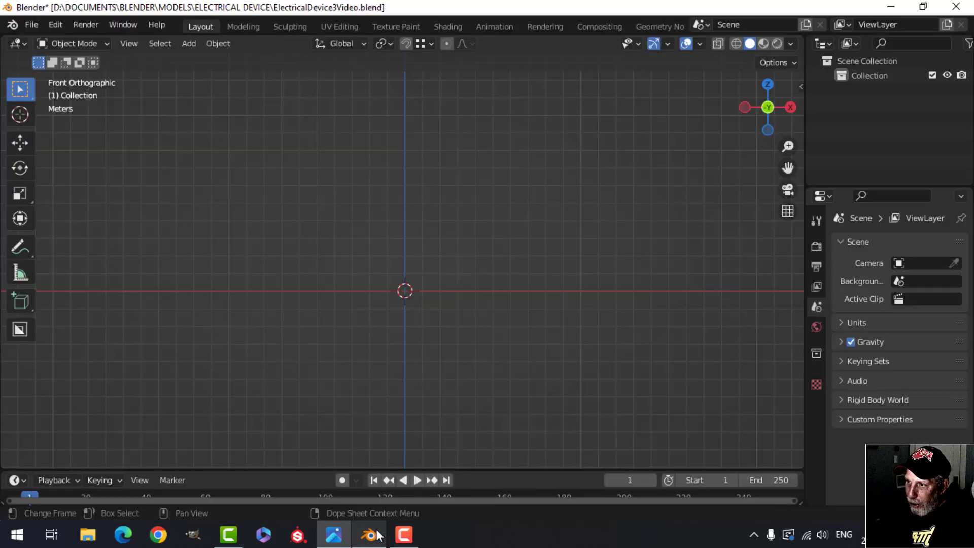
middle_click_drag(473, 302, 476, 285, "shift")
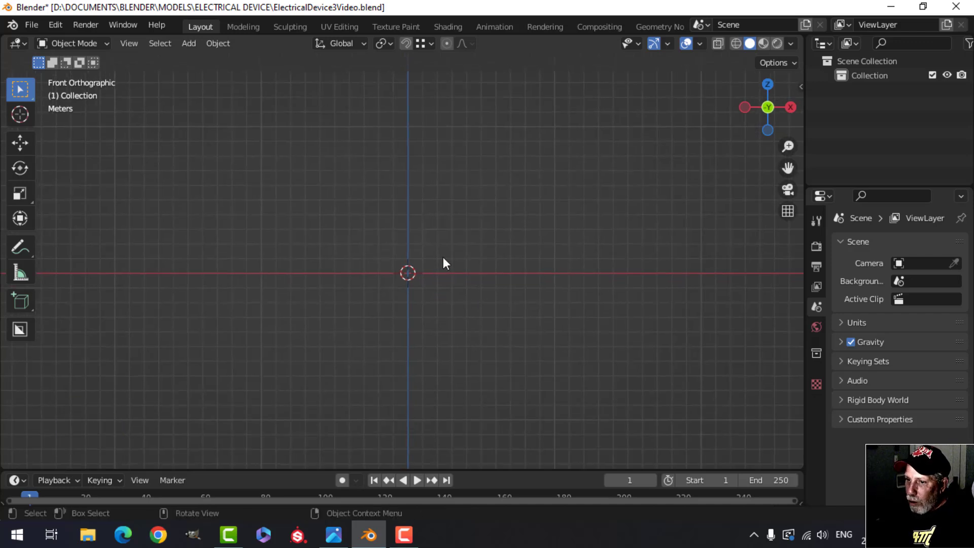
key("KP_1")
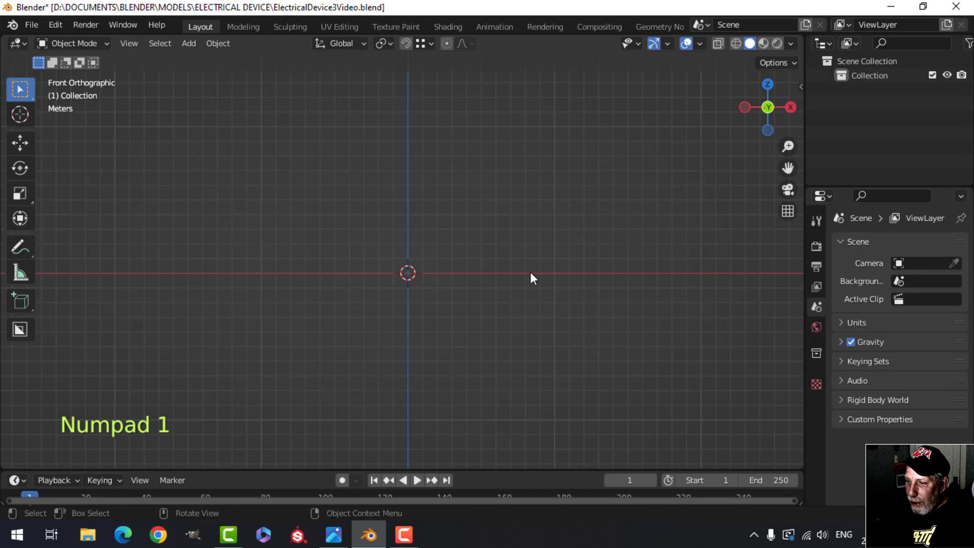
left_click(333, 534)
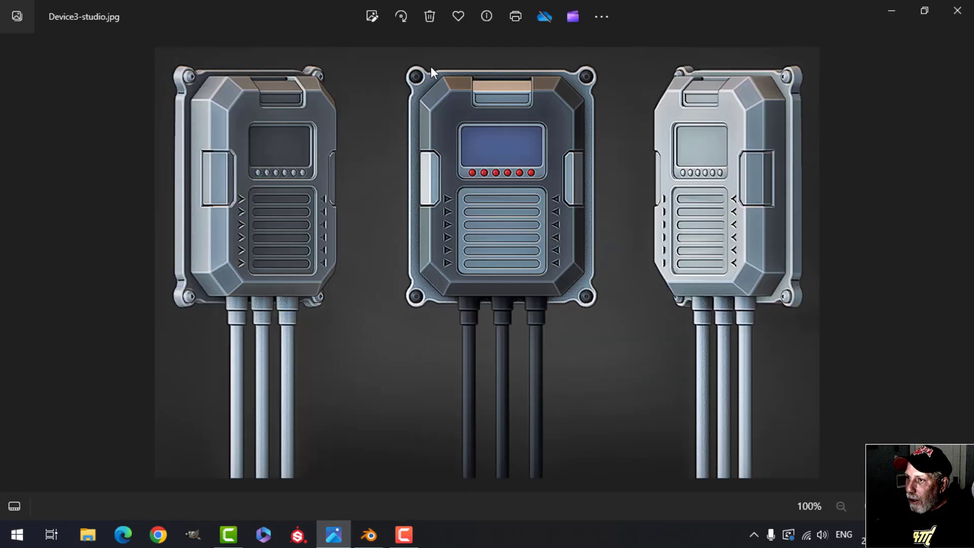
Add a mesh circle at the origin with 24 vertices.
key("shift+a")
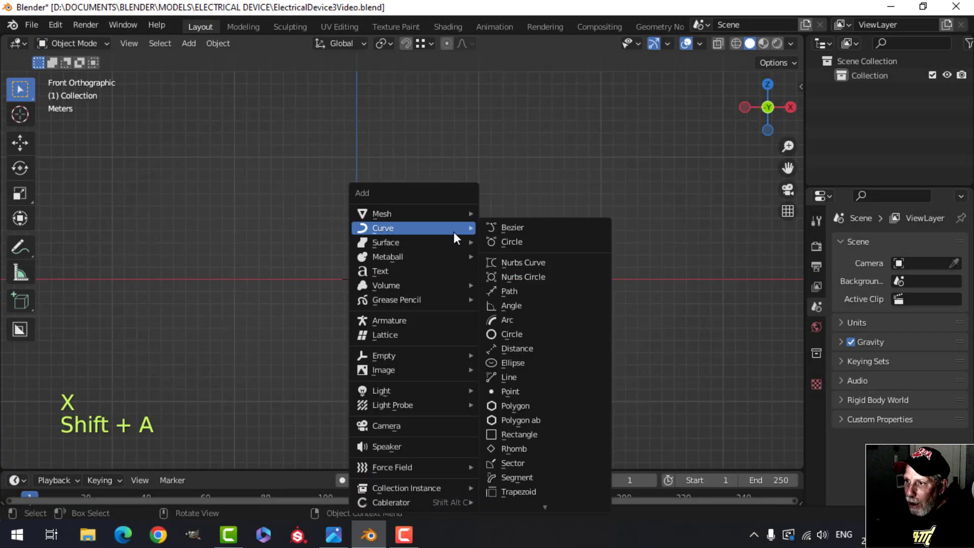
mouse_move(416, 214)
left_click(511, 242)
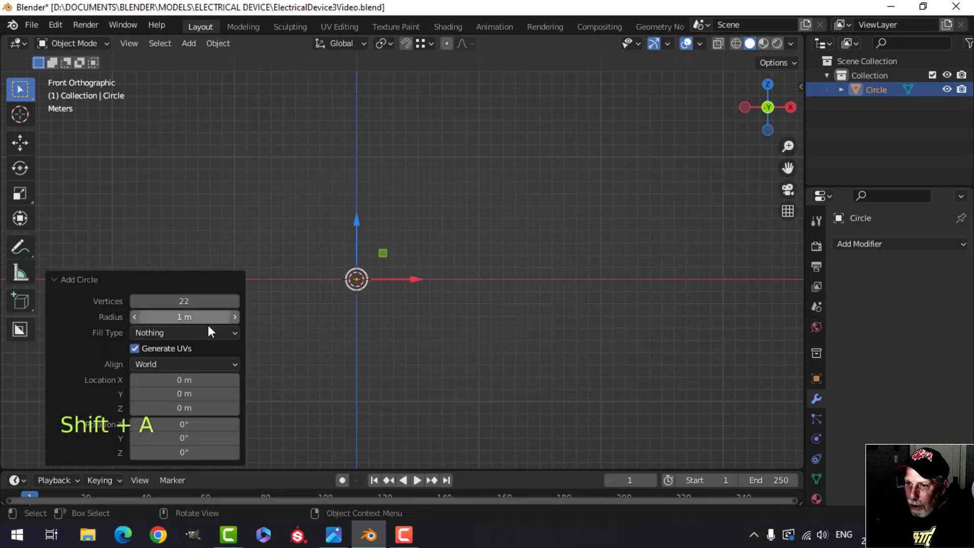
left_click_drag(167, 302, 147, 302)
left_click(168, 302)
type("24")
key("Return")
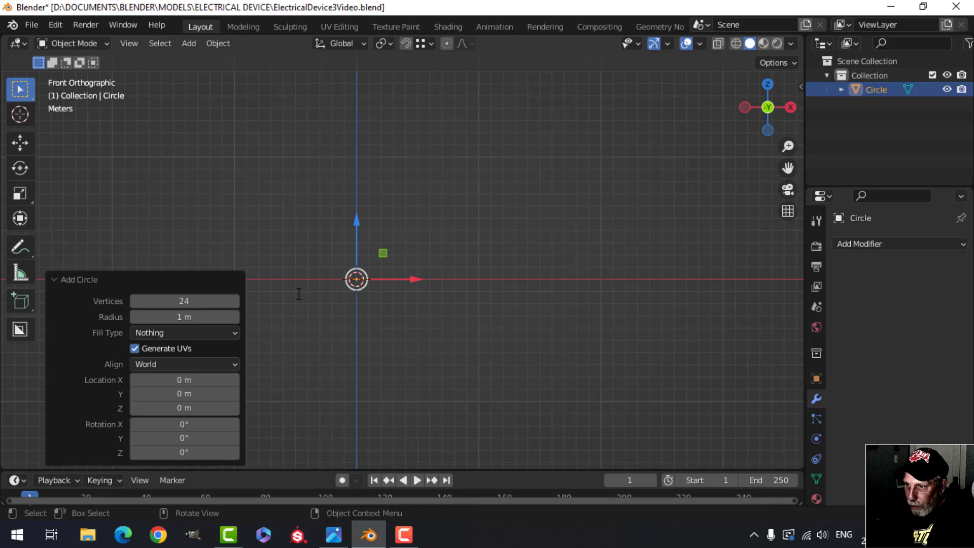
Rotate the circle's geometry 90° about the X axis in Edit Mode so it faces the front view.
key("Tab")
key("r")
key("x")
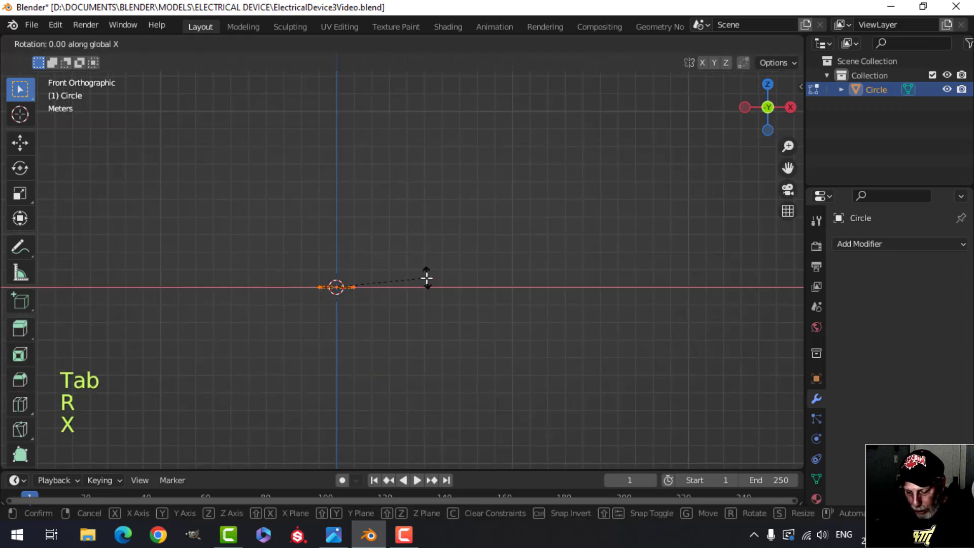
key("9")
key("0")
left_click(427, 277)
Move the circle's vertices away from the origin by about 5.7 m in X and 9.7 m in Z.
key("g")
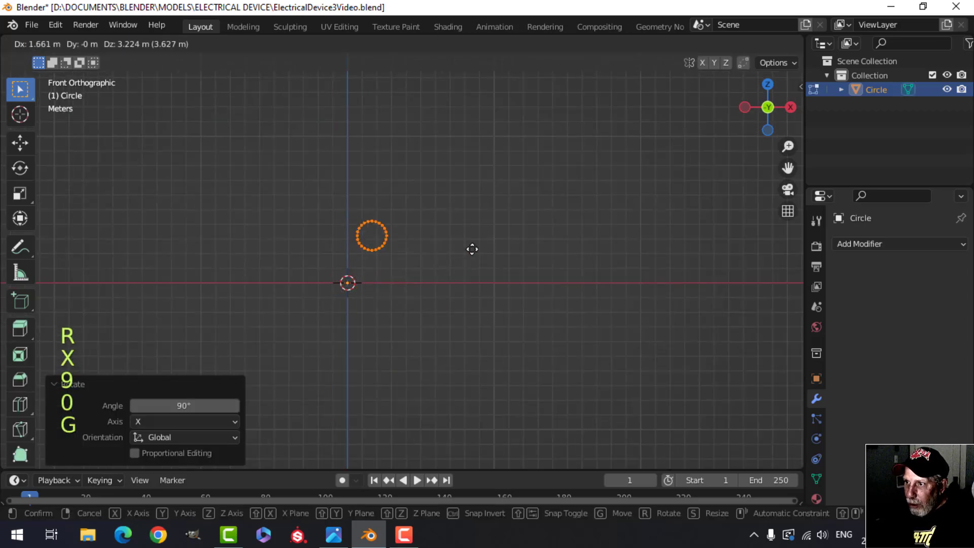
left_click(526, 162)
scroll(476, 206, "down", 2)
middle_click_drag(476, 207, 439, 252, "shift")
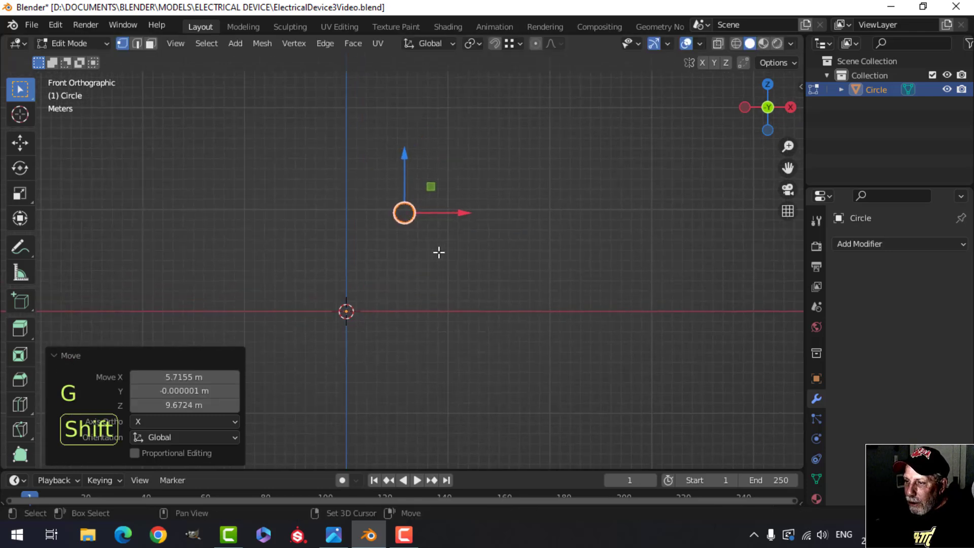
scroll(417, 222, "up", 2)
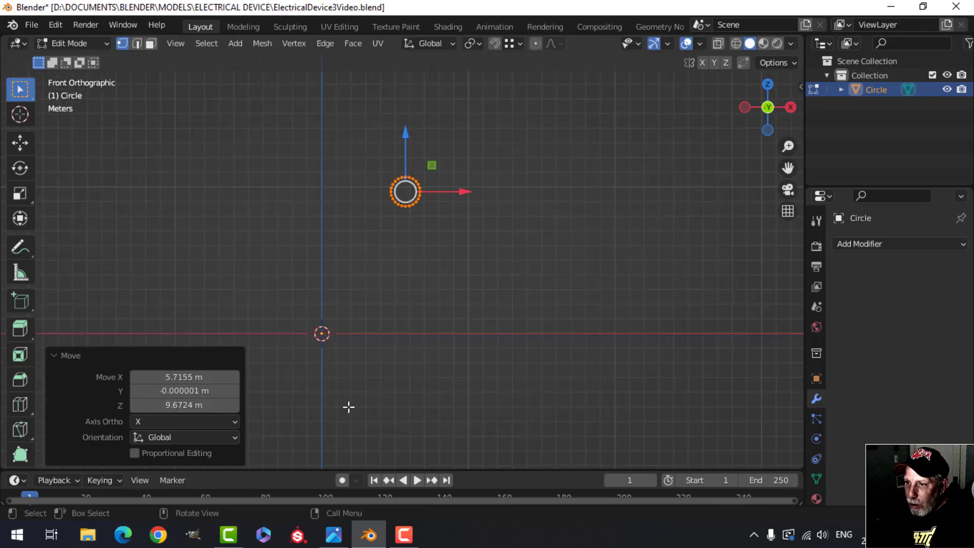
Delete the vertices in the lower-left quarter of the circle, including the bottommost one, to open it into an arc.
scroll(386, 298, "up", 2)
middle_click_drag(413, 250, 407, 285, "shift")
key("alt+a")
scroll(406, 285, "up", 2)
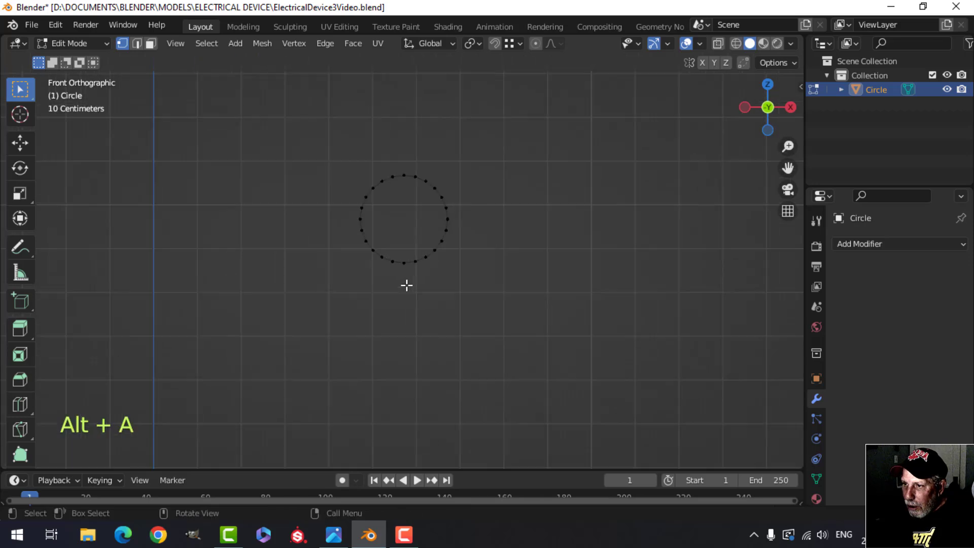
key("b")
left_click_drag(342, 225, 408, 289)
key("x")
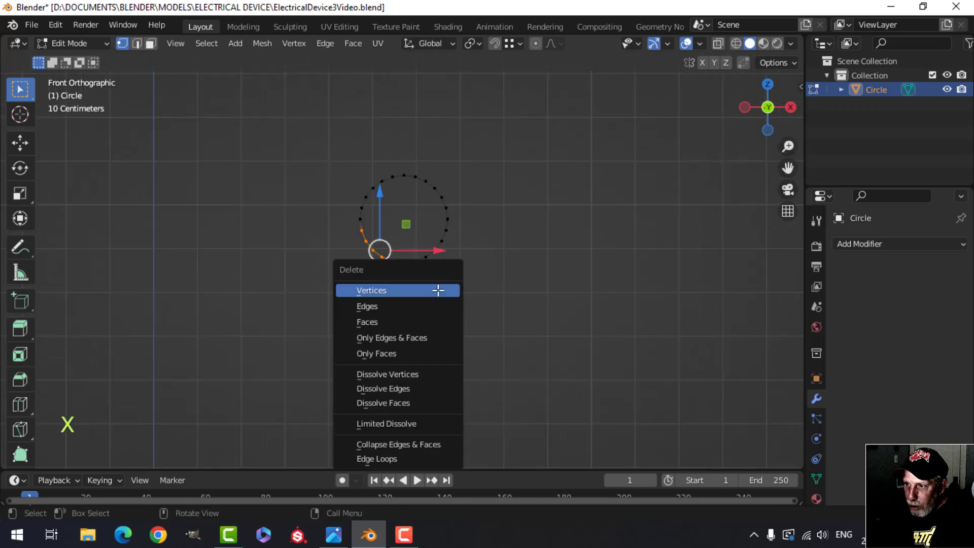
left_click(436, 289)
scroll(389, 262, "up", 2)
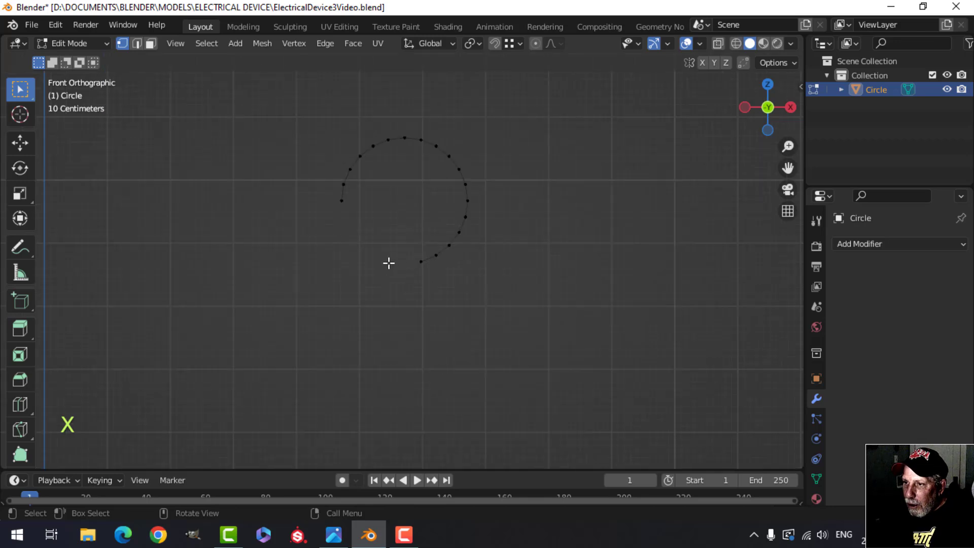
Delete one more vertex from each open end of the arc.
left_click(342, 201)
key("x")
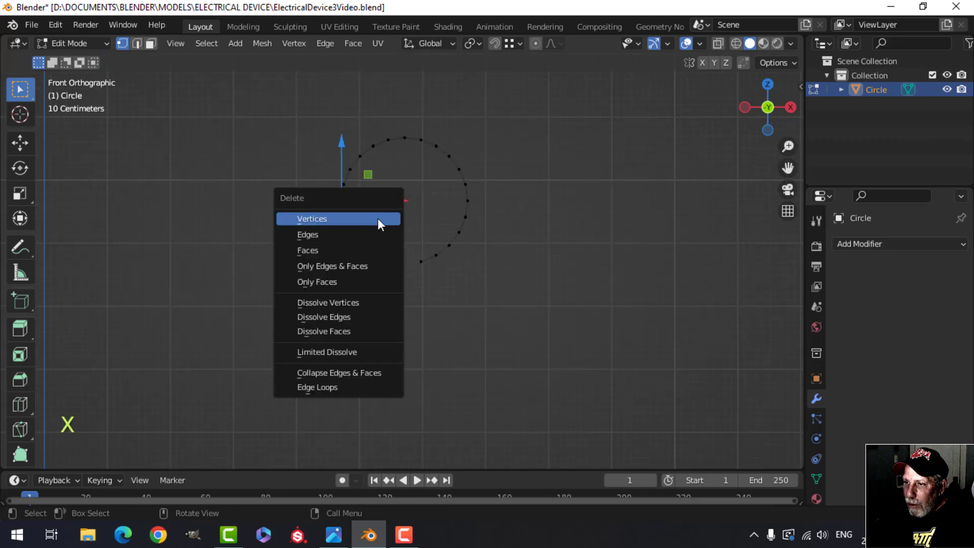
left_click(379, 221)
left_click(420, 261)
key("x")
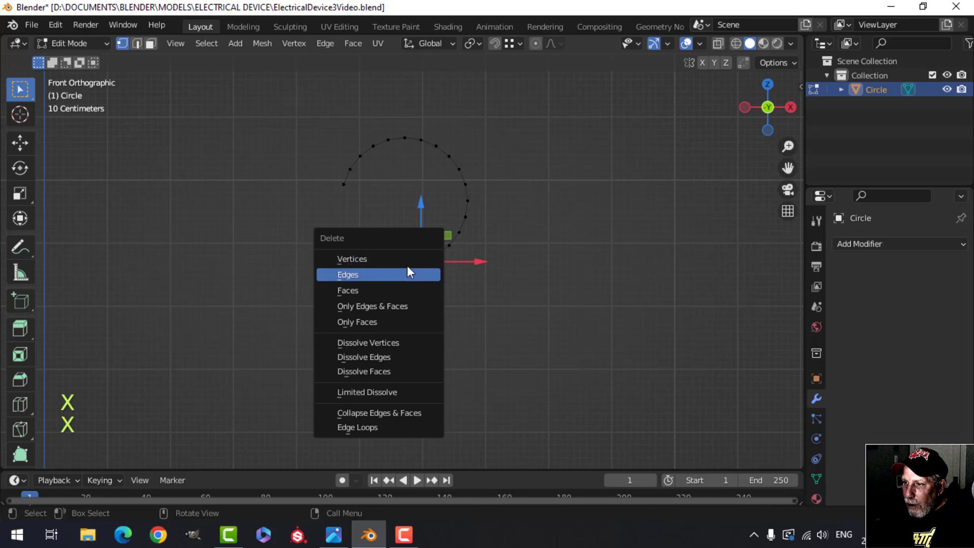
left_click(405, 259)
scroll(461, 324, "down", 1)
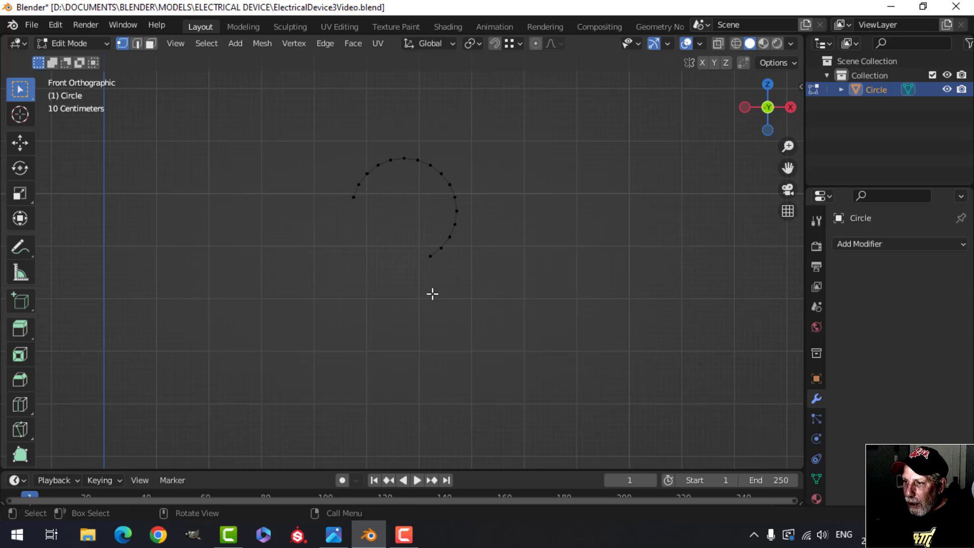
Extrude the arc's lower end vertex down about 0.41 m, and extrude again about 0.25 m in positive X.
left_click(430, 256)
middle_click_drag(435, 285, 439, 302, "shift")
key("e")
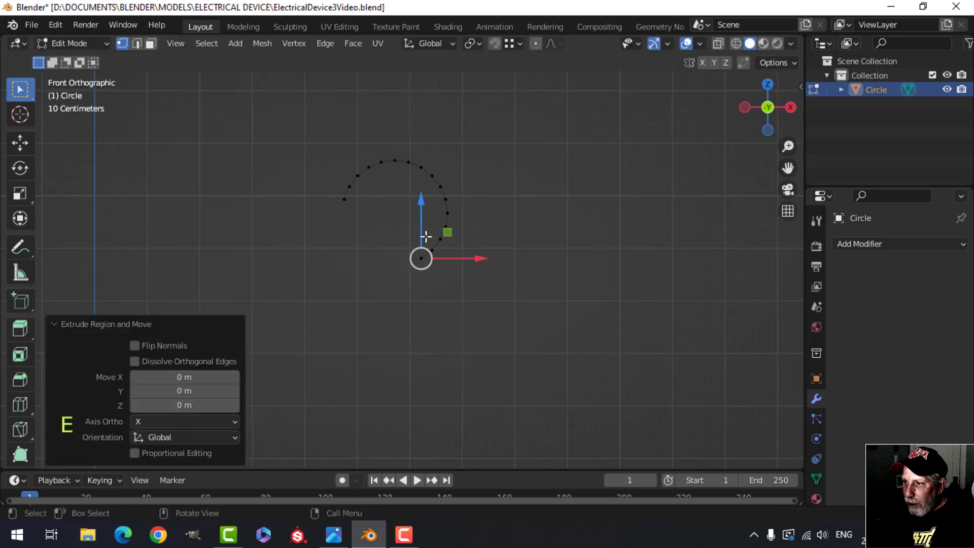
left_click_drag(425, 236, 446, 313)
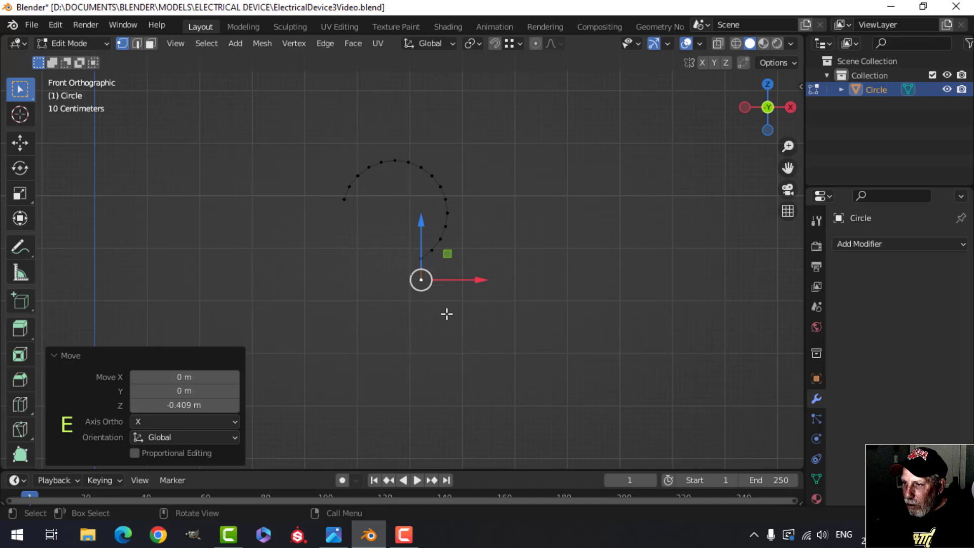
key("e")
left_click(446, 314)
left_click_drag(474, 279, 487, 278)
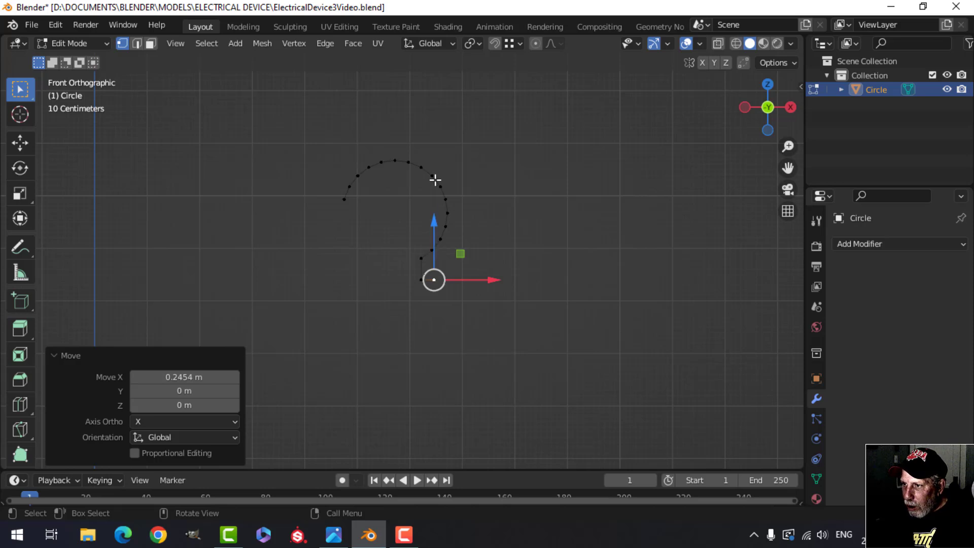
Extrude the arc's upper-left end vertex about 0.34 m in negative X, and extrude again about 0.34 m upward.
middle_click_drag(365, 234, 411, 269, "shift")
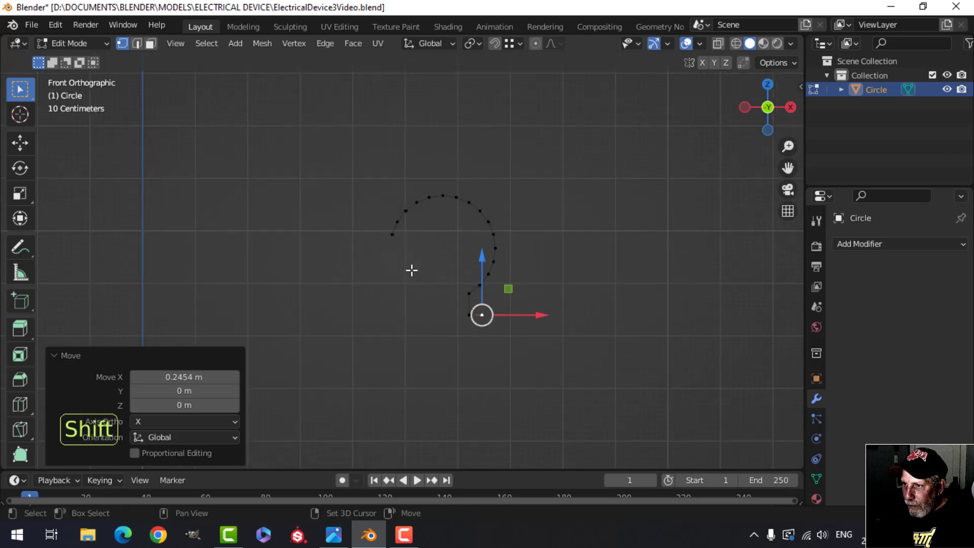
left_click(394, 235)
scroll(406, 265, "up", 2)
key("e")
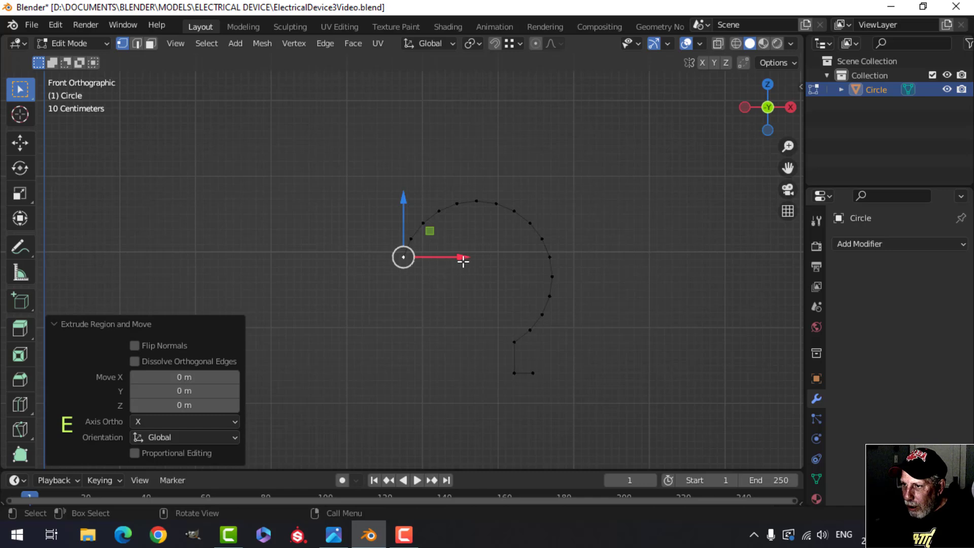
left_click_drag(463, 260, 435, 260)
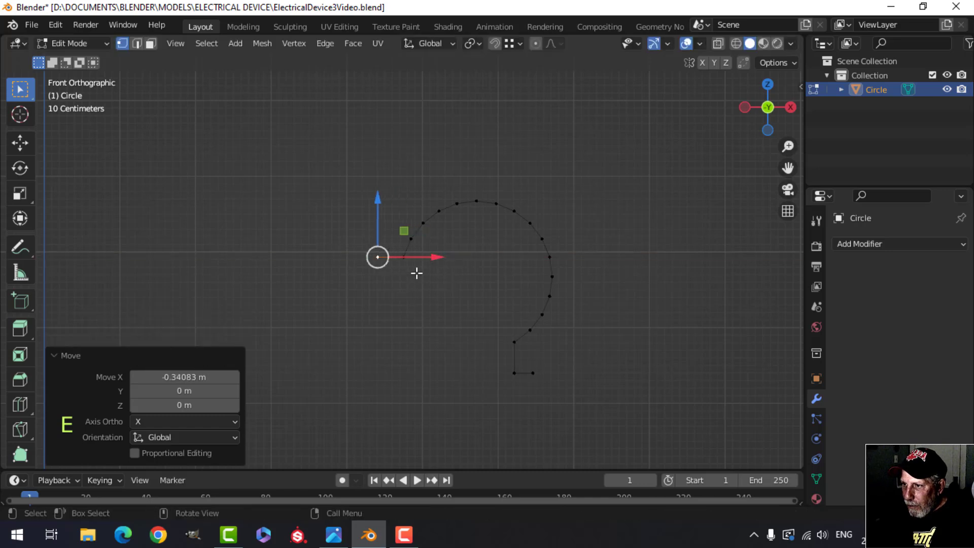
key("e")
left_click(380, 200)
left_click_drag(380, 199, 380, 172)
scroll(578, 304, "down", 2)
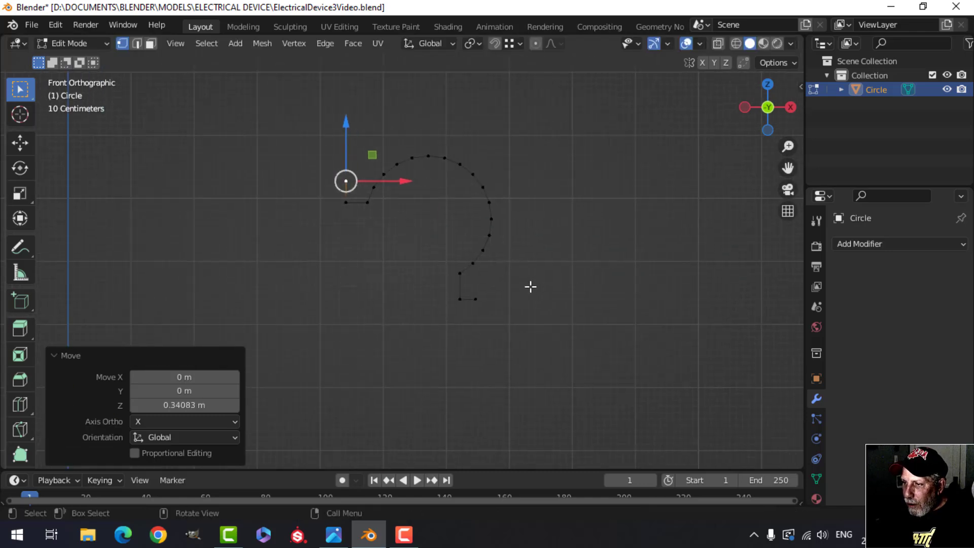
Bevel the four corner vertices at both ends of the arc with 2 segments and a width of about 0.128 m.
key("alt+a")
middle_click_drag(535, 289, 498, 293, "shift")
scroll(520, 313, "up", 2)
scroll(515, 332, "down", 1)
scroll(496, 306, "up", 2)
middle_click_drag(521, 331, 508, 307, "shift")
left_click(419, 282)
left_click(417, 226, "shift")
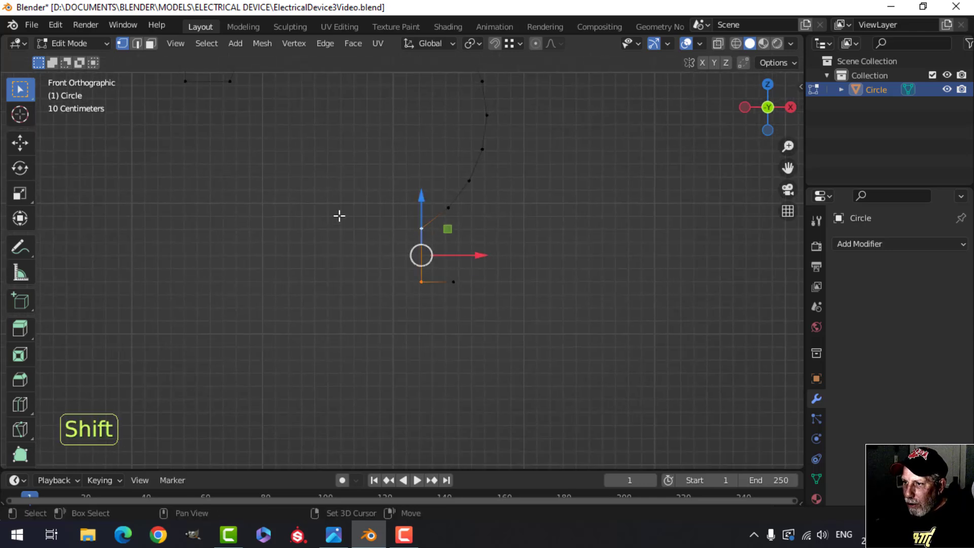
middle_click_drag(283, 167, 459, 330, "shift")
left_click(406, 244, "shift")
left_click(359, 243, "shift")
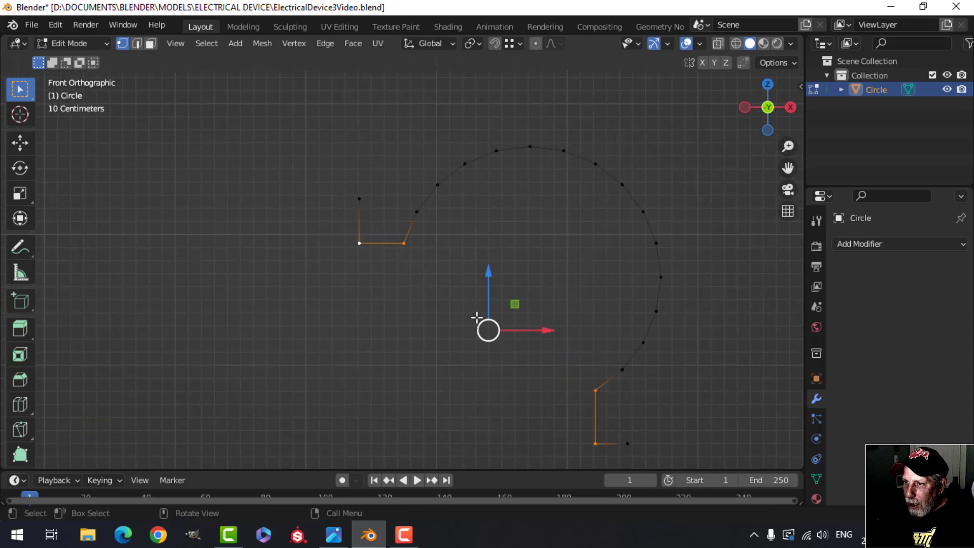
scroll(469, 318, "down", 1)
middle_click_drag(467, 318, 446, 330, "shift")
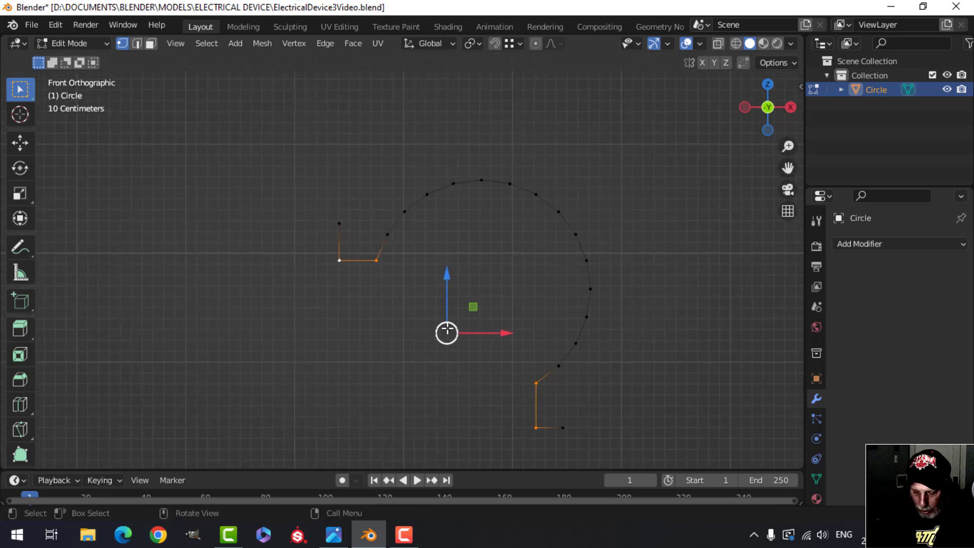
key("shift+ctrl+b")
key("shift")
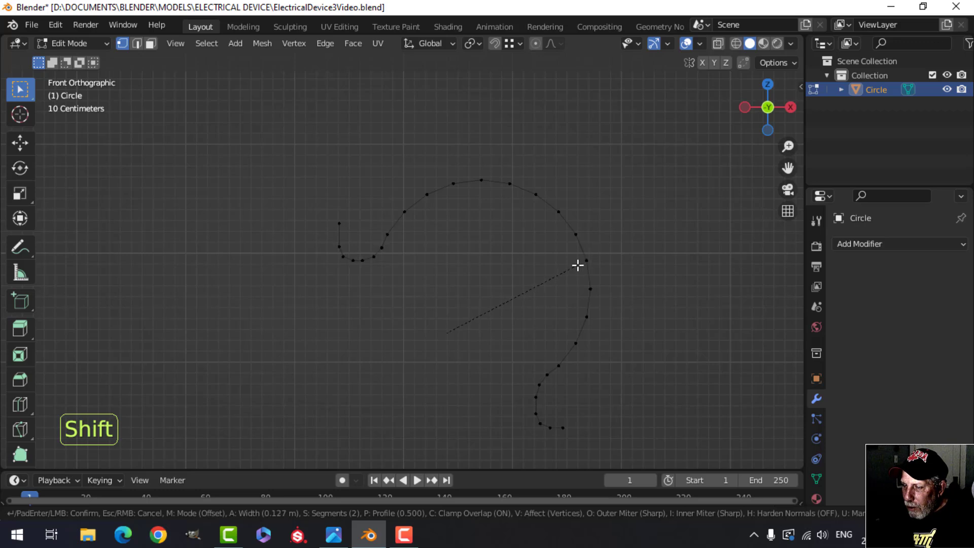
left_click(578, 264)
scroll(590, 342, "down", 1)
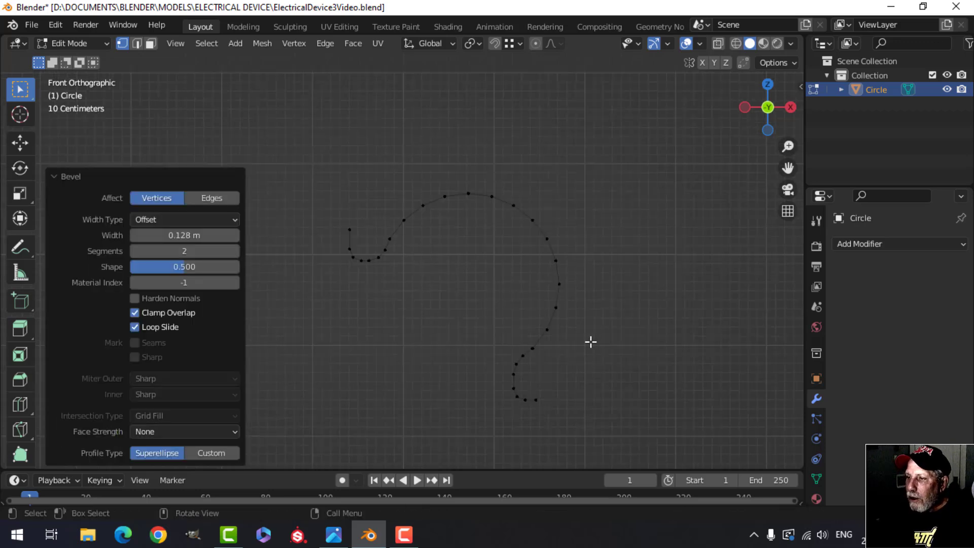
Extrude the outline's lower end vertex straight down about 0.39 m.
key("alt+a")
left_click(563, 408)
middle_click_drag(593, 409, 510, 302, "shift")
scroll(546, 294, "up", 2)
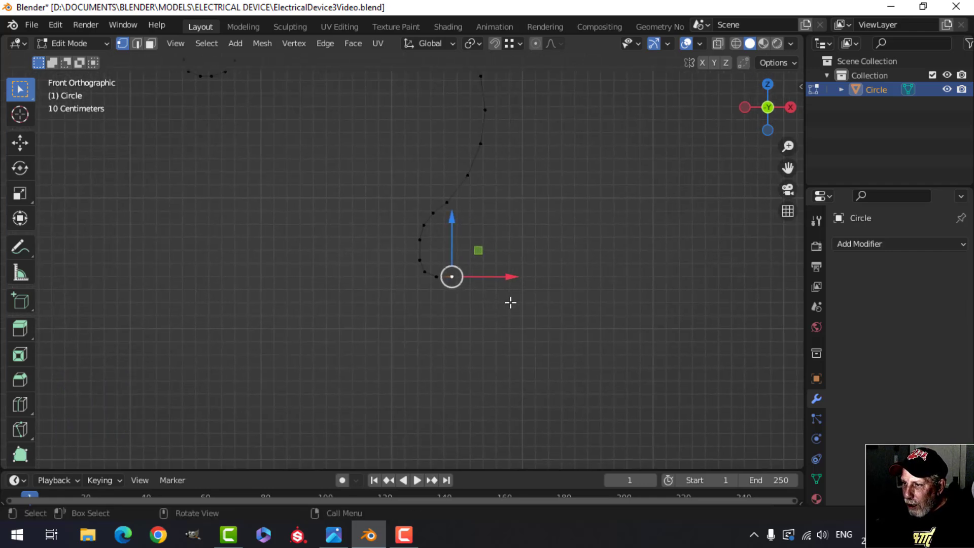
key("e")
left_click(458, 272)
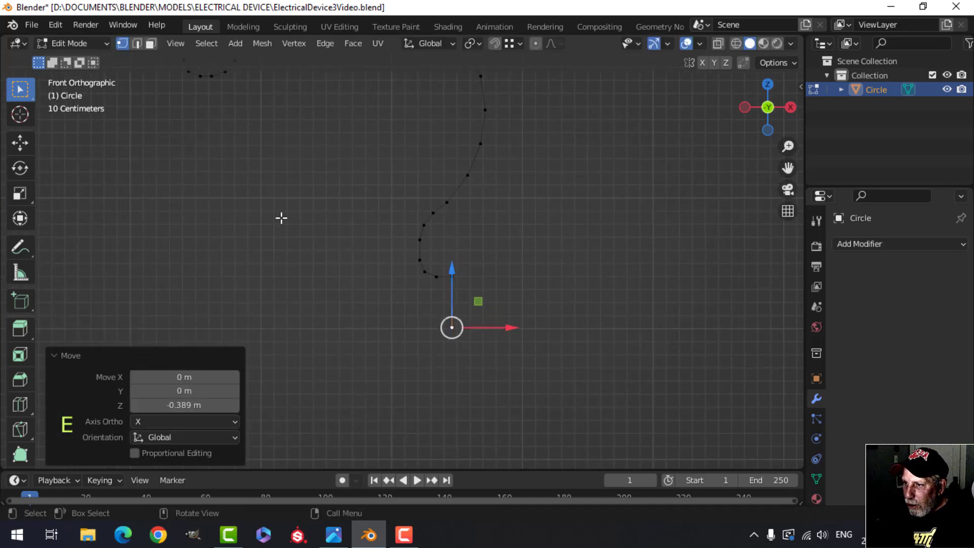
Extrude the outline's upper-left end vertex along negative X into a short horizontal edge.
middle_click_drag(281, 217, 444, 385, "shift")
left_click(391, 248)
middle_click_drag(430, 287, 459, 291, "shift")
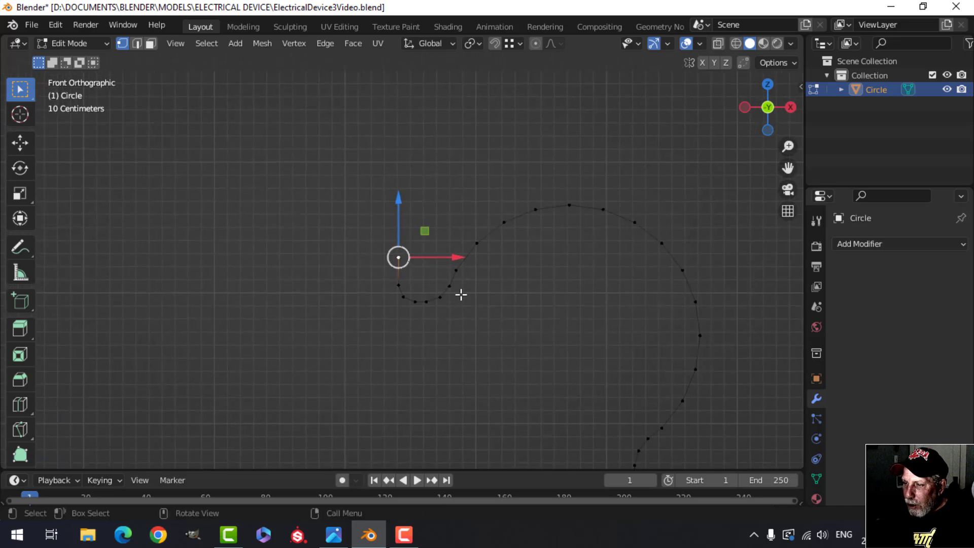
key("e")
key("x")
left_click(430, 298)
key("alt+a")
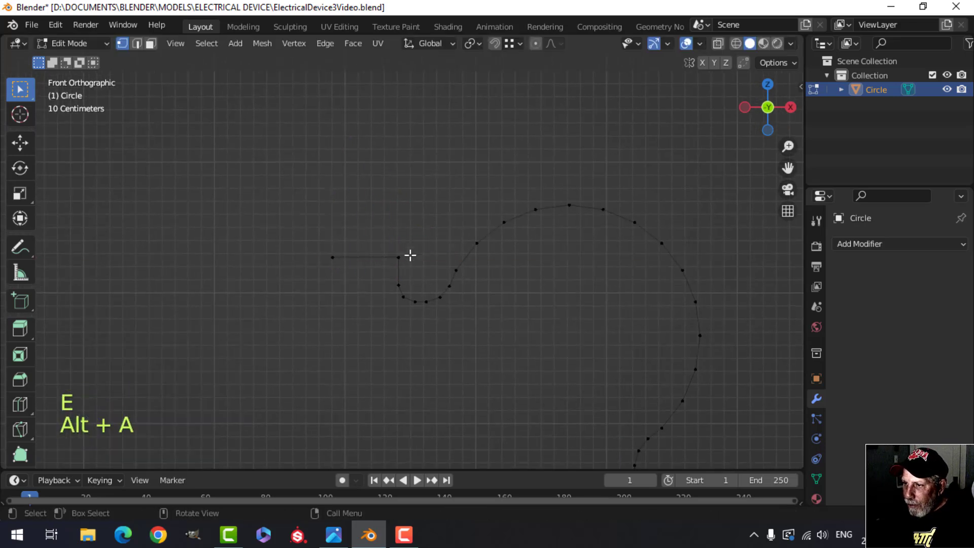
Bevel the two outer corner vertices where the straight end edges begin, using 2 segments and a width of about 0.074 m.
left_click(399, 257)
scroll(546, 323, "down", 2)
middle_click_drag(552, 321, 480, 290, "shift")
scroll(481, 290, "up", 1)
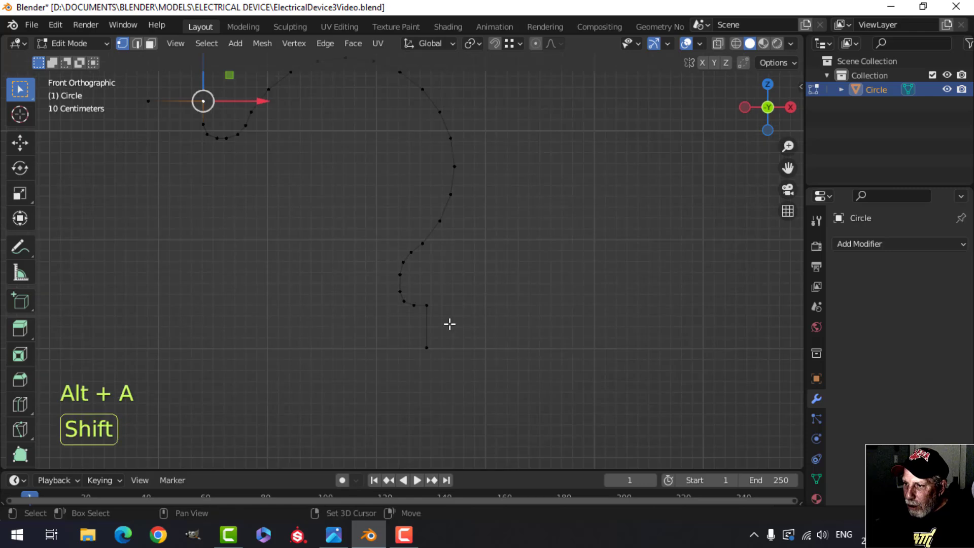
left_click(430, 306, "shift")
scroll(508, 321, "up", 3)
middle_click_drag(512, 319, 495, 277, "shift")
scroll(550, 341, "down", 2)
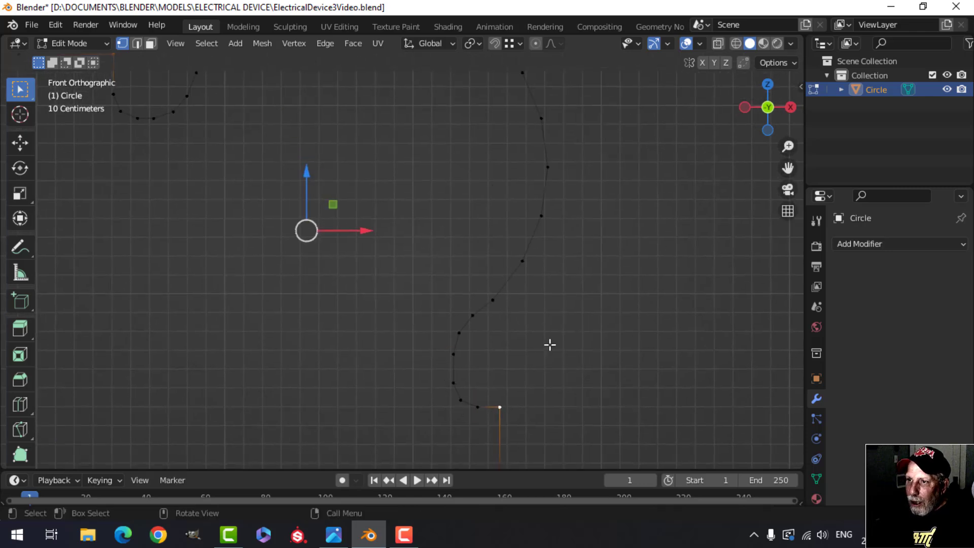
middle_click_drag(550, 342, 499, 274, "shift")
scroll(497, 318, "up", 2)
scroll(495, 311, "up", 2)
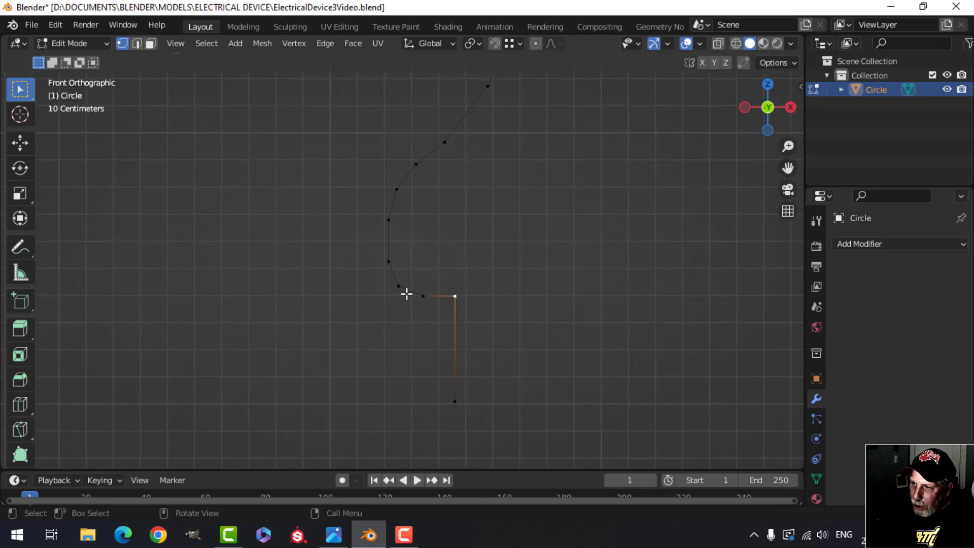
key("ctrl+shift+b")
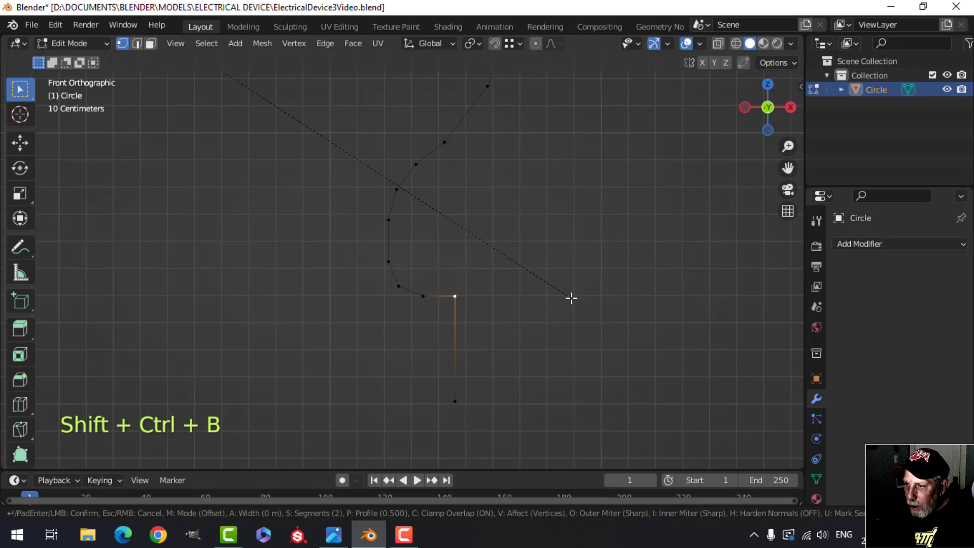
key("shift")
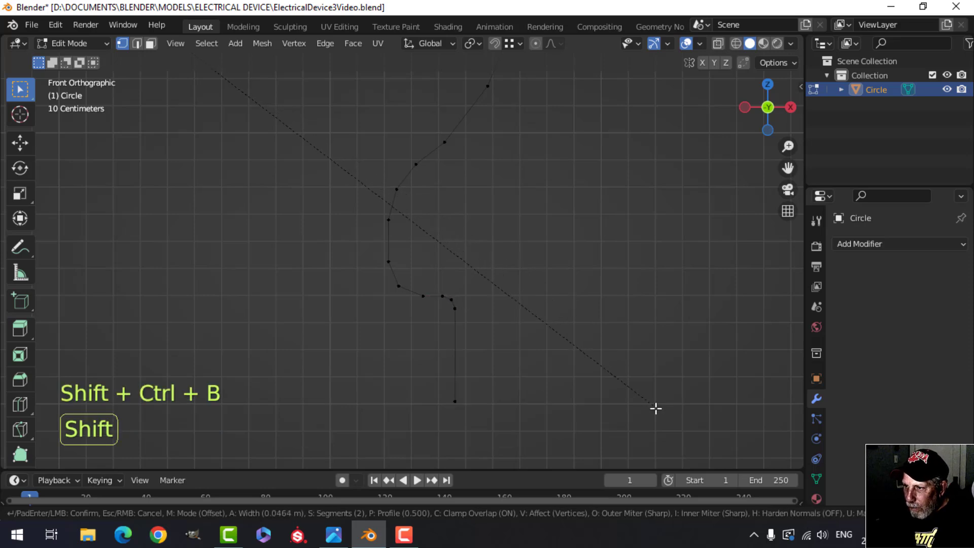
left_click(702, 464, "shift")
scroll(347, 187, "down", 3)
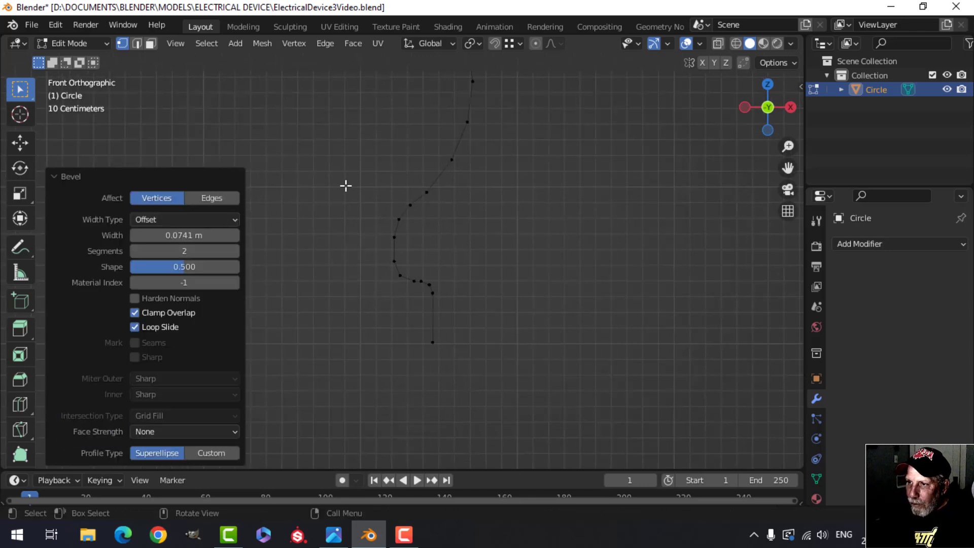
middle_click_drag(350, 156, 548, 353, "shift")
middle_click_drag(409, 213, 467, 254, "shift")
scroll(468, 255, "up", 3)
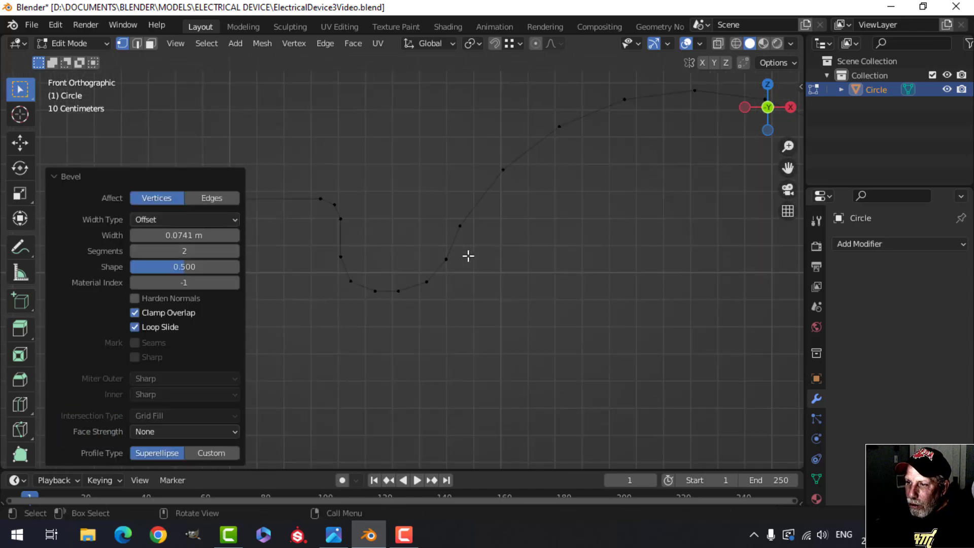
Add a Mirror modifier to the corner outline across the X and Z axes, with Clipping enabled.
scroll(469, 255, "down", 9)
scroll(537, 249, "down", 2)
key("Tab")
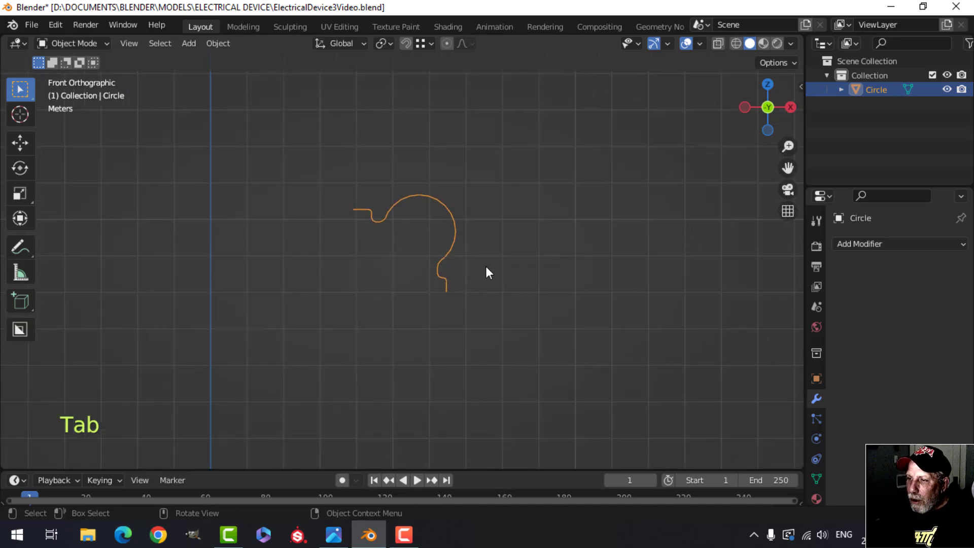
scroll(458, 248, "down", 3)
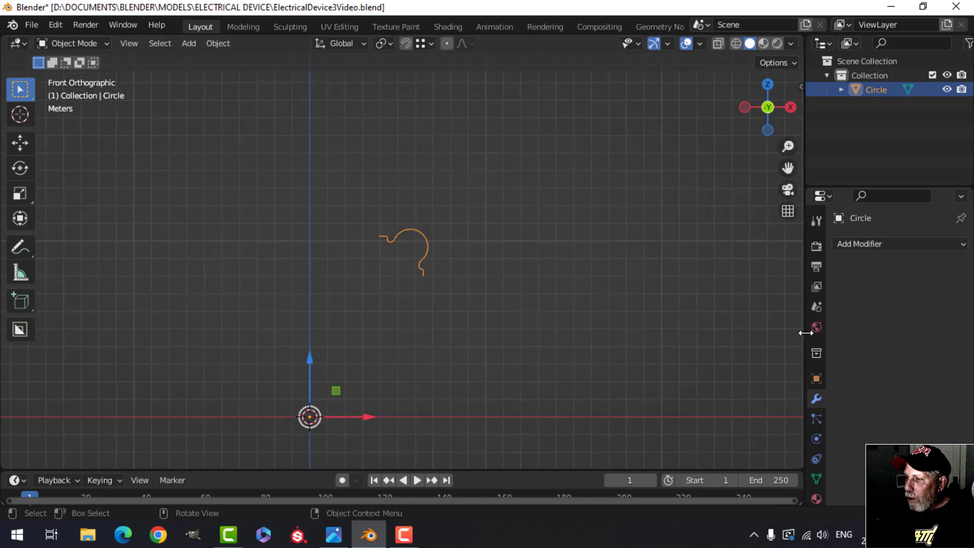
left_click(847, 243)
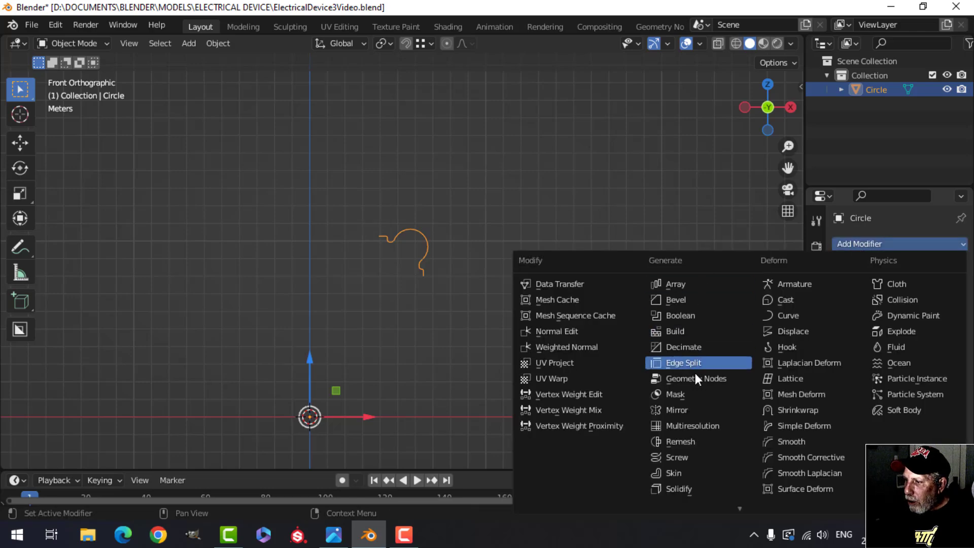
left_click(692, 408)
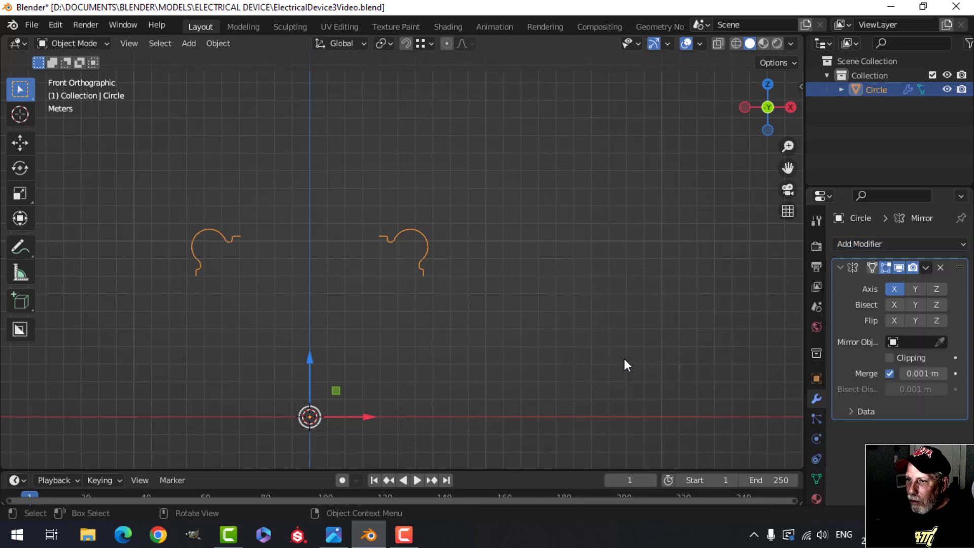
left_click(939, 287)
scroll(497, 339, "down", 5)
middle_click_drag(482, 323, 483, 299, "shift")
scroll(483, 299, "up", 2)
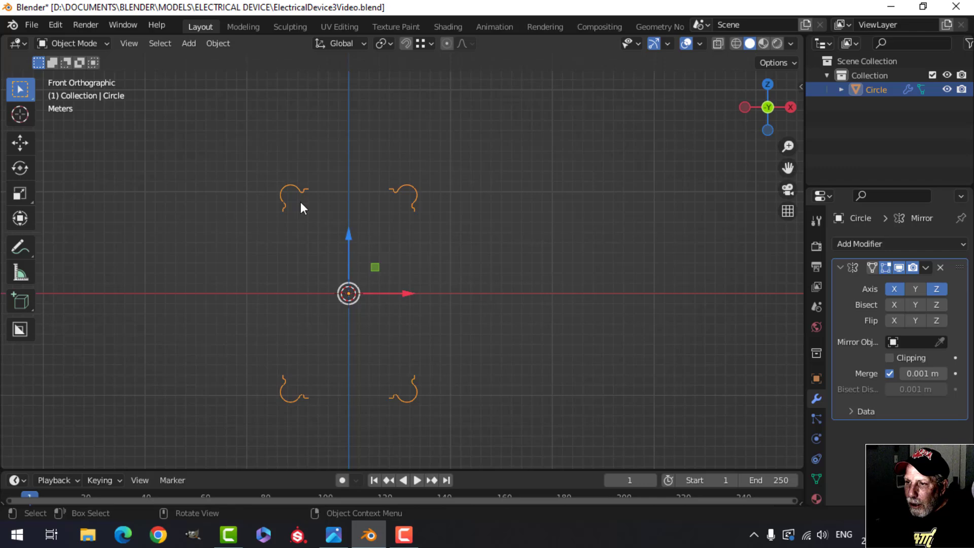
scroll(440, 274, "up", 2)
key("Tab")
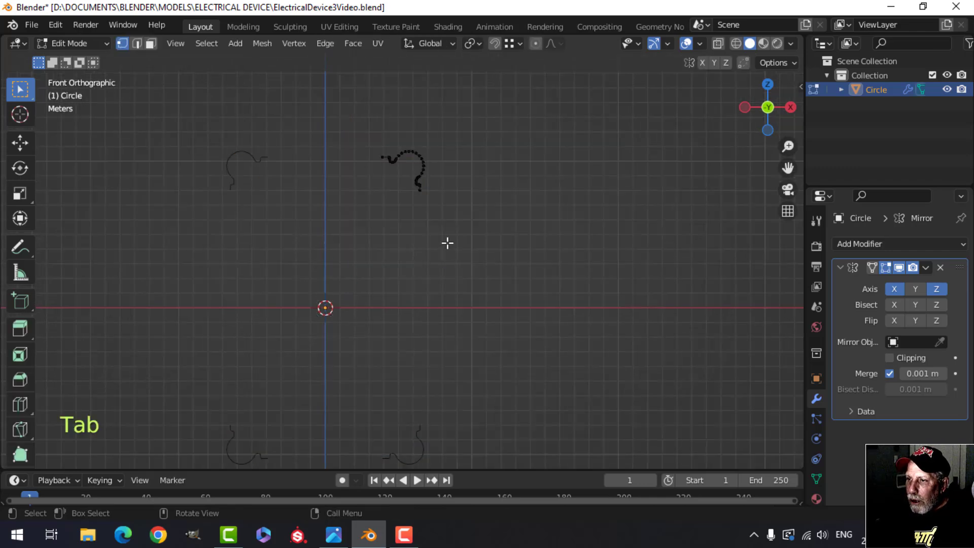
scroll(446, 241, "up", 1, "shift")
scroll(405, 261, "up", 3)
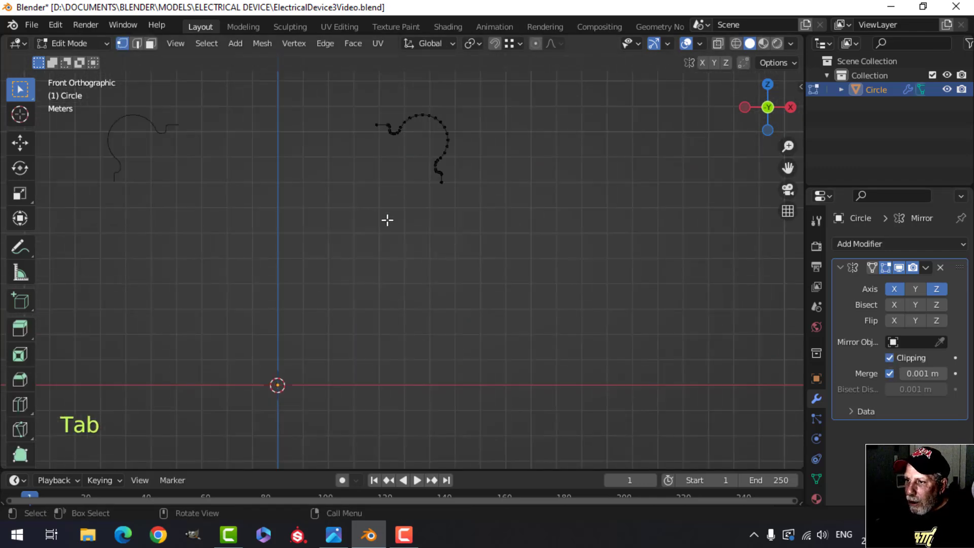
Move the end vertex of the outline's upper horizontal edge along negative X to the vertical mirror centre line.
middle_click_drag(362, 148, 418, 274, "shift")
left_click(428, 255)
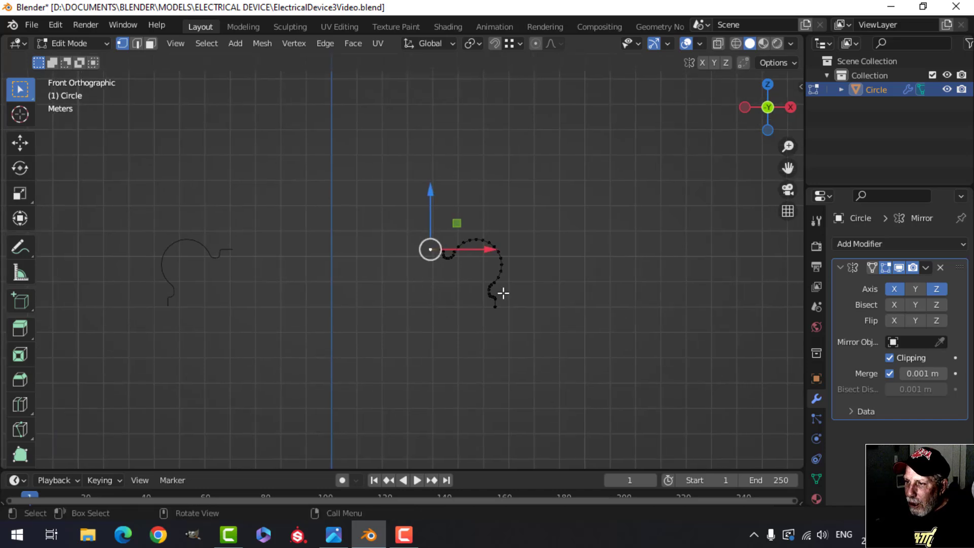
scroll(502, 276, "up", 2)
middle_click_drag(478, 282, 424, 311, "shift")
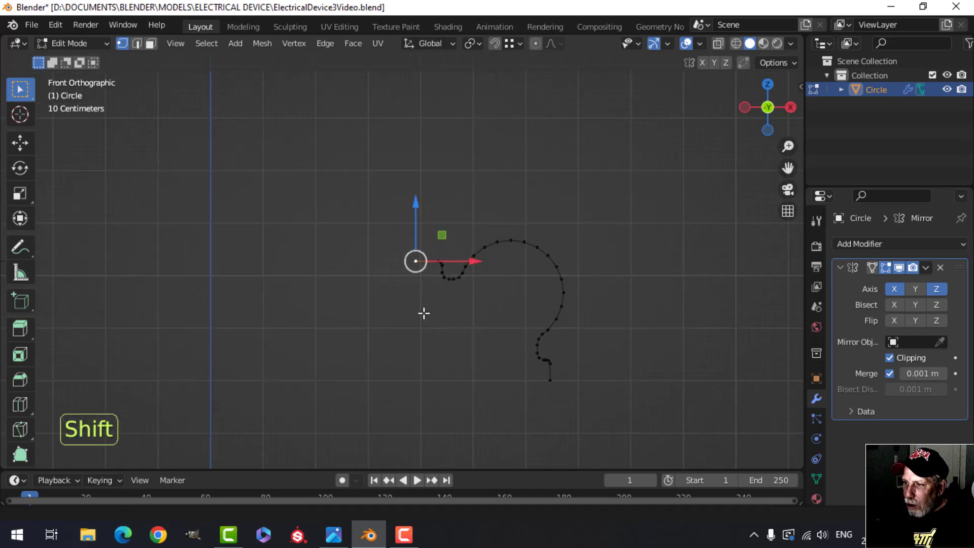
scroll(424, 311, "up", 3)
scroll(426, 308, "down", 3)
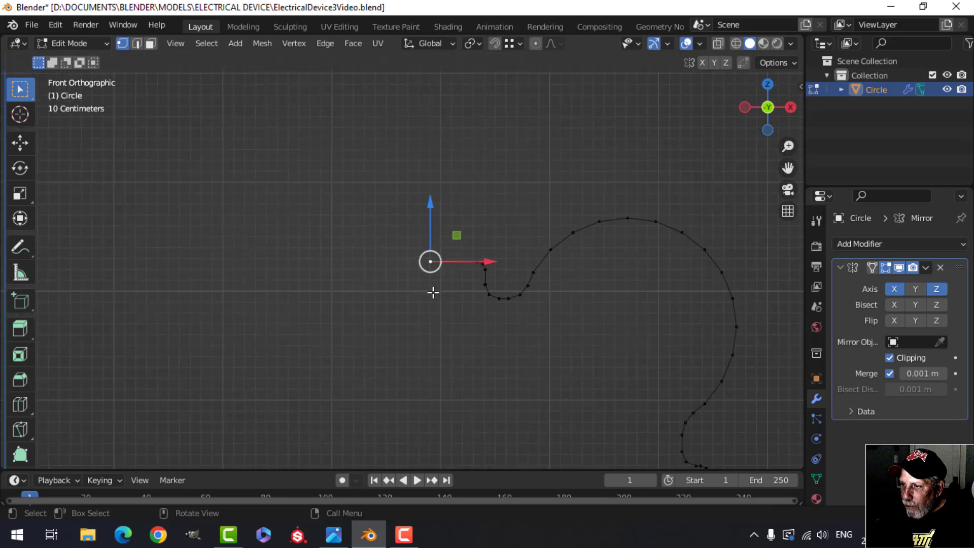
left_click_drag(488, 261, 56, 261)
scroll(257, 230, "down", 4)
middle_click_drag(256, 231, 420, 254, "shift")
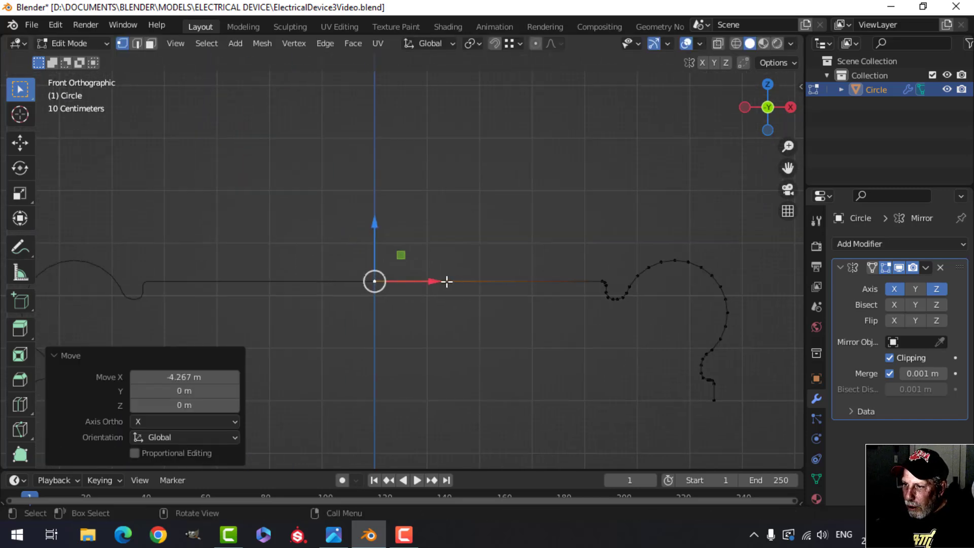
left_click_drag(429, 281, 373, 280)
Move the outline's lower end vertex straight down along Z to the horizontal mirror centre line, closing the mirrored outline.
scroll(469, 294, "down", 2)
middle_click_drag(500, 315, 474, 201, "shift")
left_click(441, 201)
scroll(481, 259, "down", 4)
left_click_drag(412, 122, 421, 290)
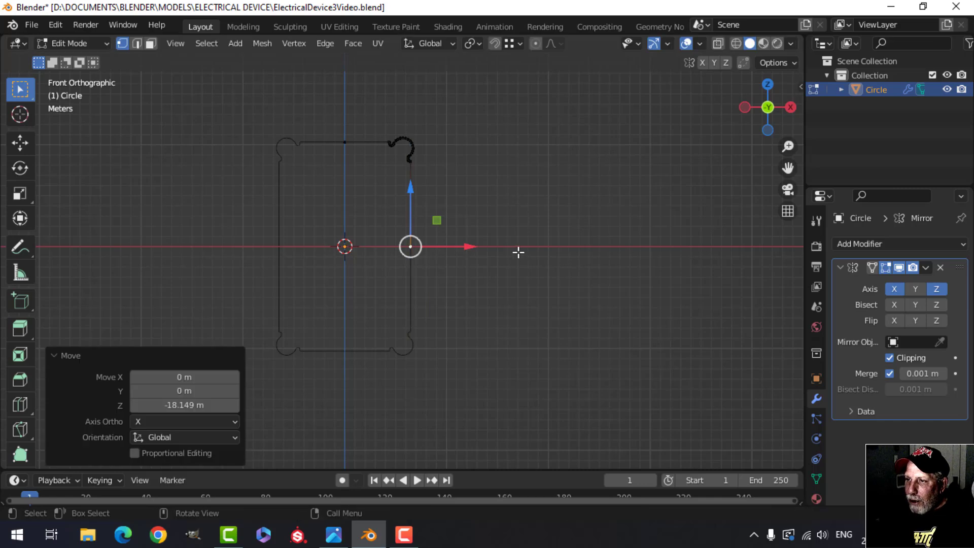
key("Tab")
scroll(516, 246, "down", 1)
key("alt+a")
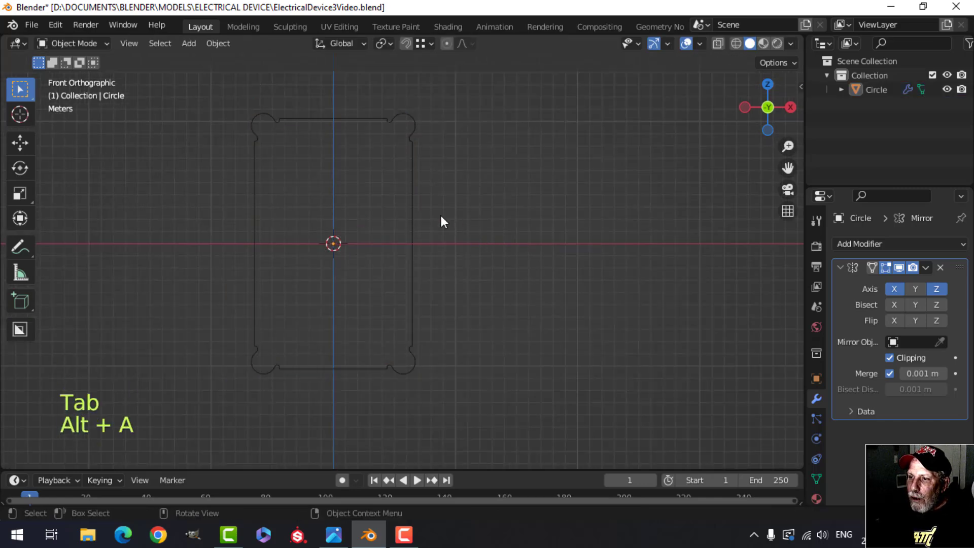
Compare the outline with the reference image and shorten it by moving all its vertices down along Z.
key("alt+Tab")
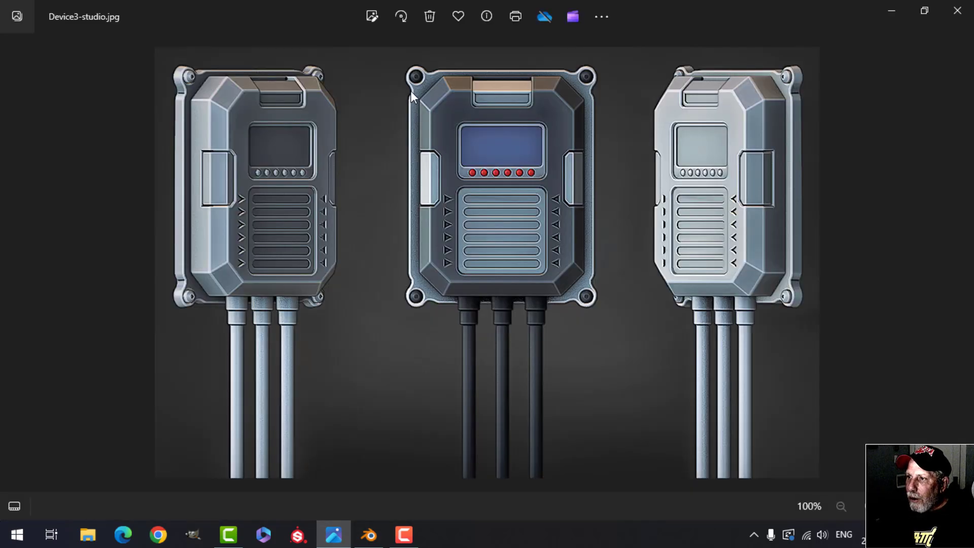
left_click(369, 534)
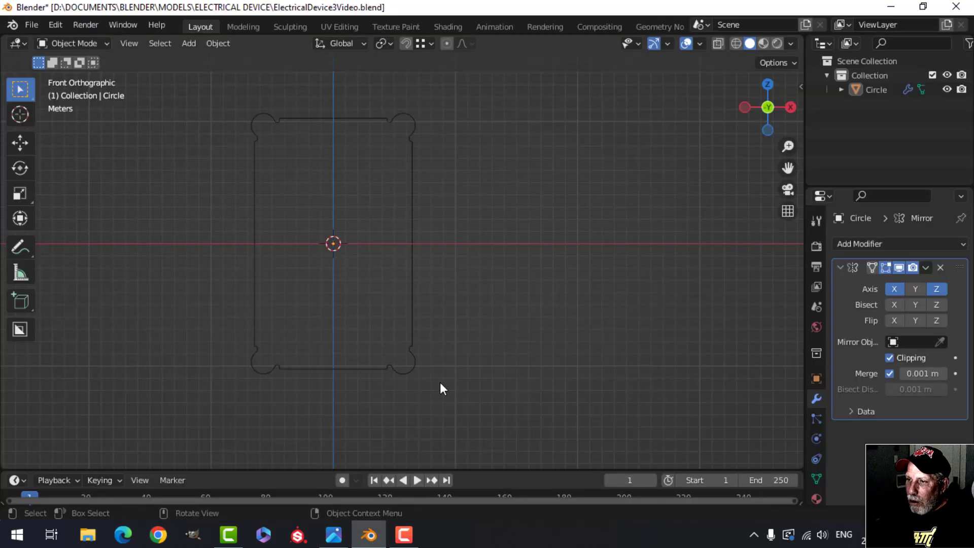
key("Tab")
key("a")
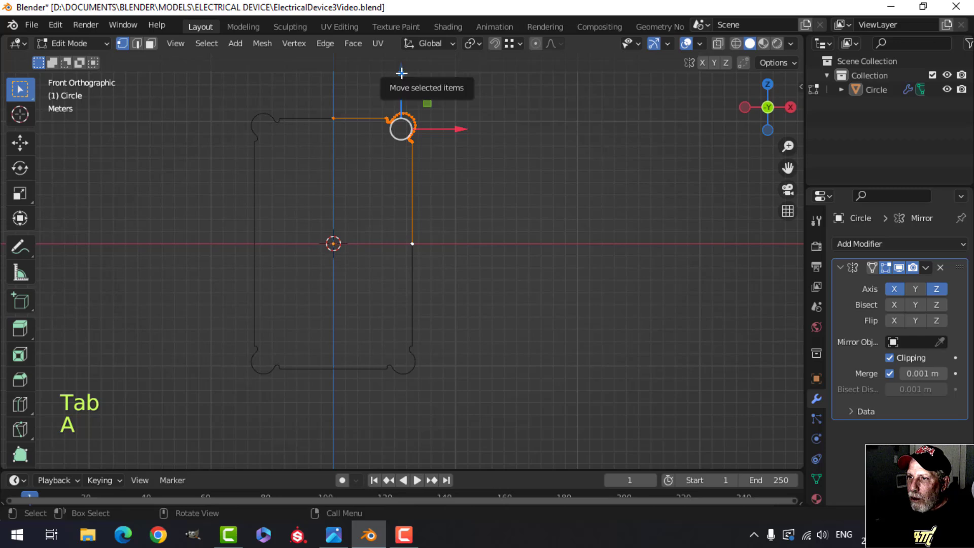
left_click_drag(401, 77, 402, 97)
key("Tab")
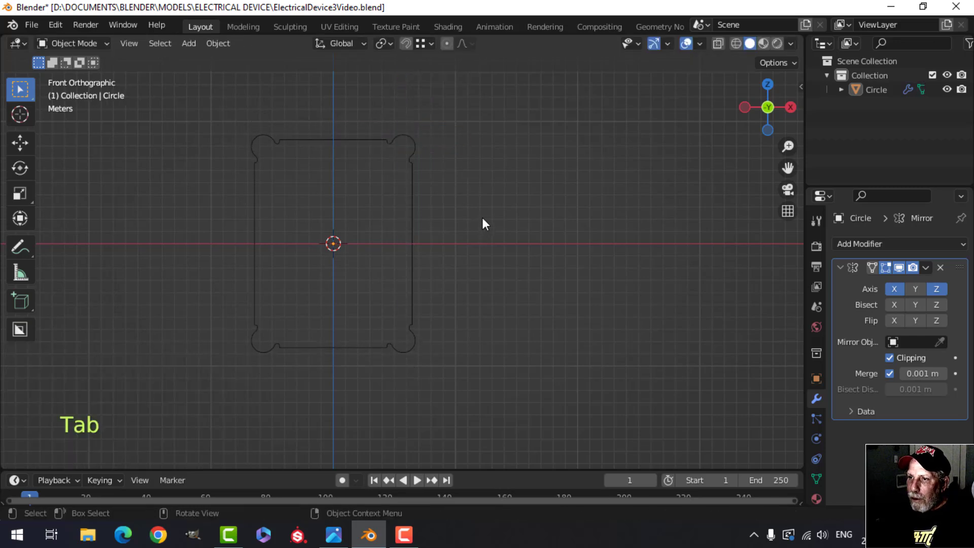
Select the mirrored outline and apply its Mirror modifier.
middle_click_drag(481, 218, 405, 322)
scroll(410, 238, "up", 2)
middle_click_drag(405, 322, 454, 223)
scroll(435, 292, "down", 3)
middle_click_drag(455, 223, 469, 265)
left_click(440, 204)
middle_click_drag(473, 202, 509, 205, "shift")
middle_click_drag(509, 205, 473, 223)
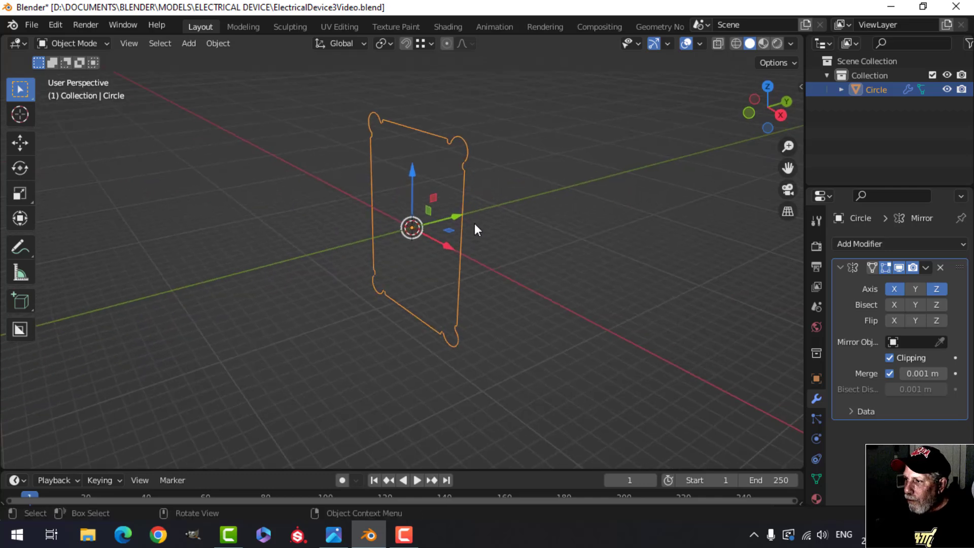
left_click(925, 267)
left_click(900, 281)
Dissolve the four midpoint vertices on the straight sides of the outline.
key("Tab")
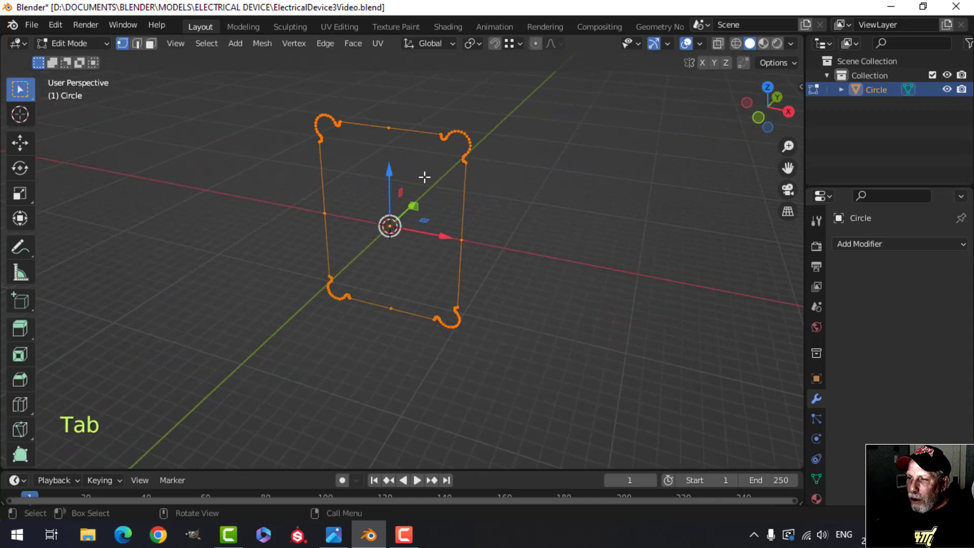
key("alt+a")
left_click(389, 127)
left_click(325, 213, "shift")
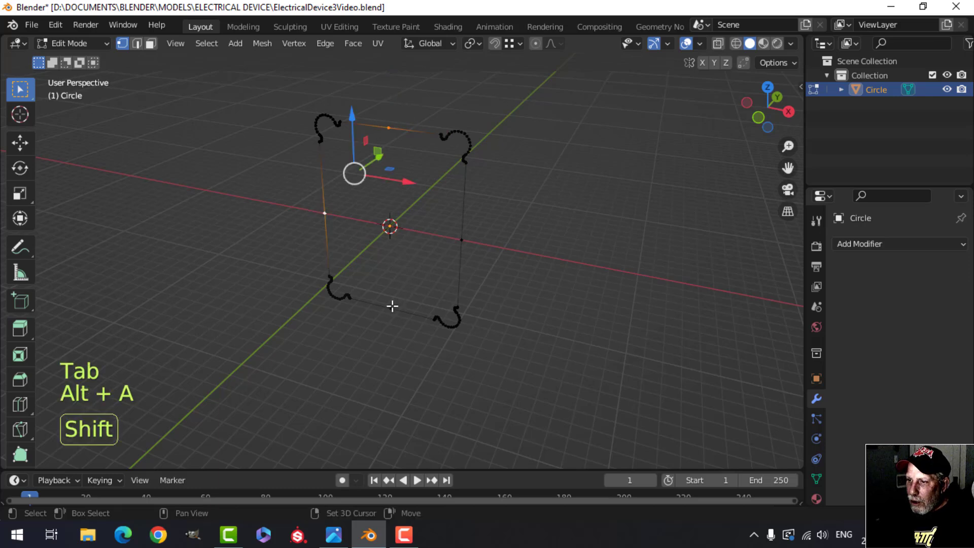
left_click(391, 307, "shift")
left_click(462, 239, "shift")
key("x")
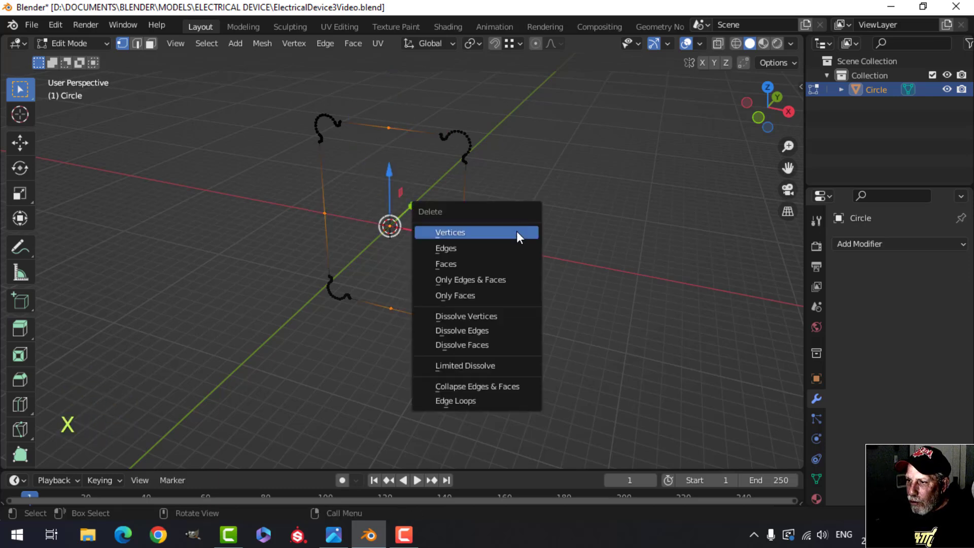
left_click(498, 314)
Fill the closed outline with a face and extrude it along Y into a thick backplate.
key("a")
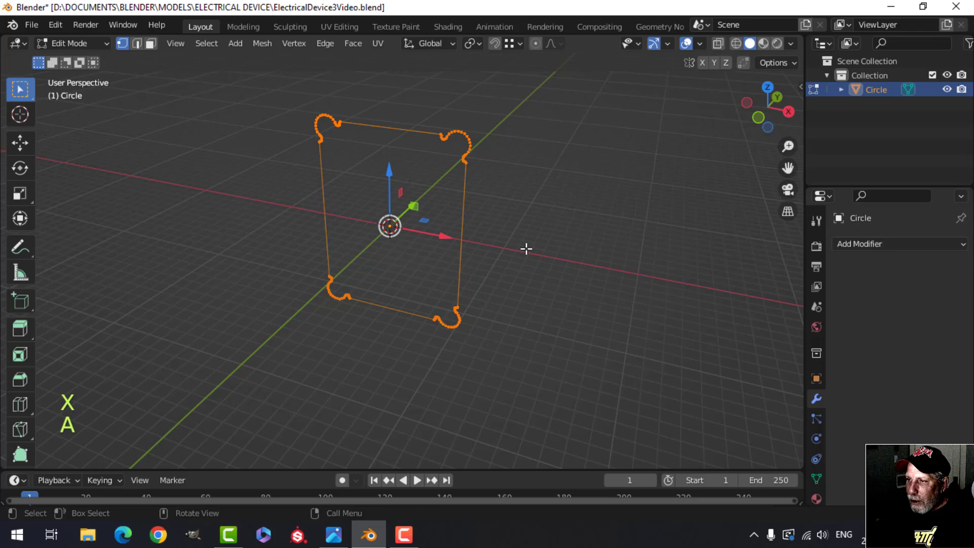
key("f")
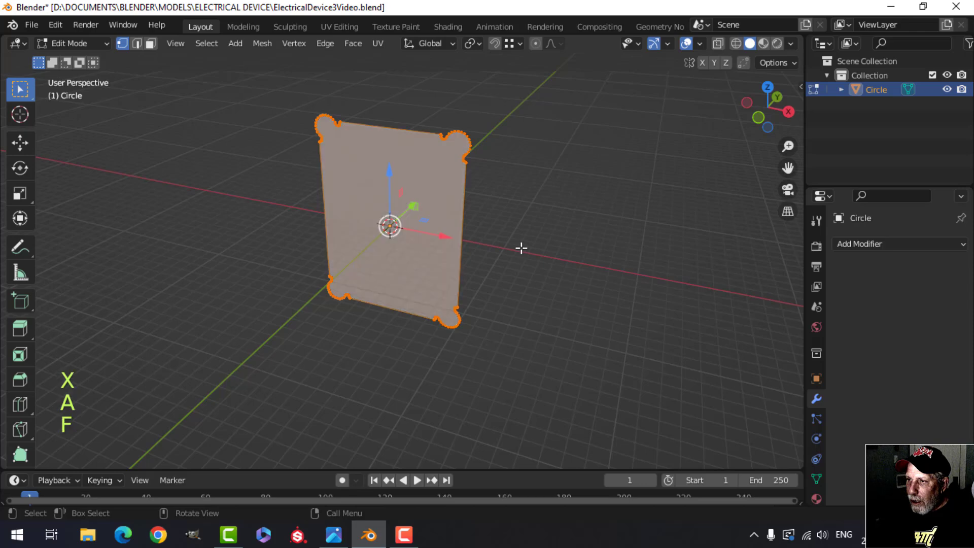
mouse_move(519, 248)
middle_mouse_down()
mouse_move(440, 264)
mouse_move(506, 239)
middle_mouse_up()
key("e")
left_click(443, 260)
key("Tab")
Examine the backplate's rounded mounting corner and notches up close, as well as its side and back.
scroll(485, 253, "up", 3)
scroll(482, 251, "down", 1)
key("alt+a")
middle_click_drag(459, 218, 402, 266, "shift")
scroll(399, 264, "up", 5)
middle_click_drag(401, 203, 437, 305, "shift")
middle_click_drag(372, 289, 386, 267, "shift")
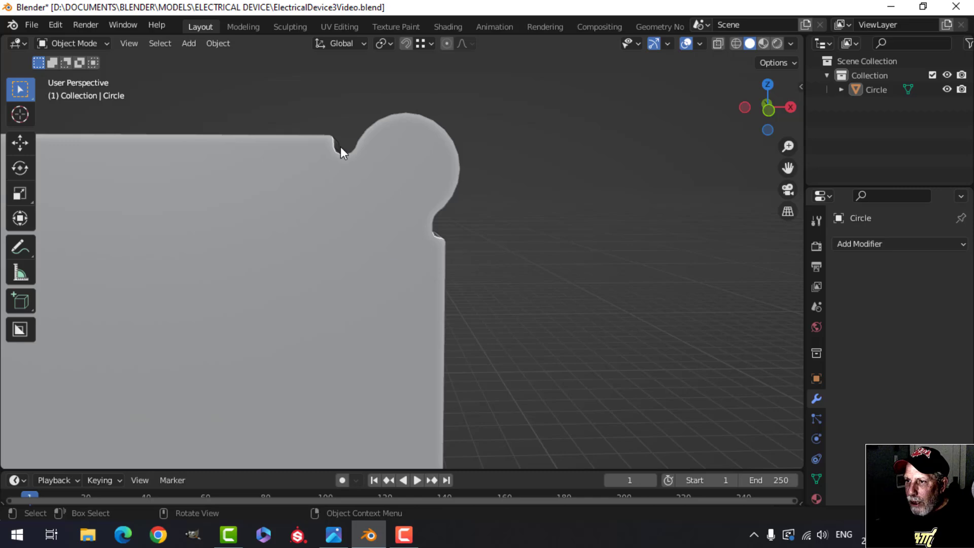
scroll(376, 181, "down", 5)
middle_click_drag(404, 218, 306, 248)
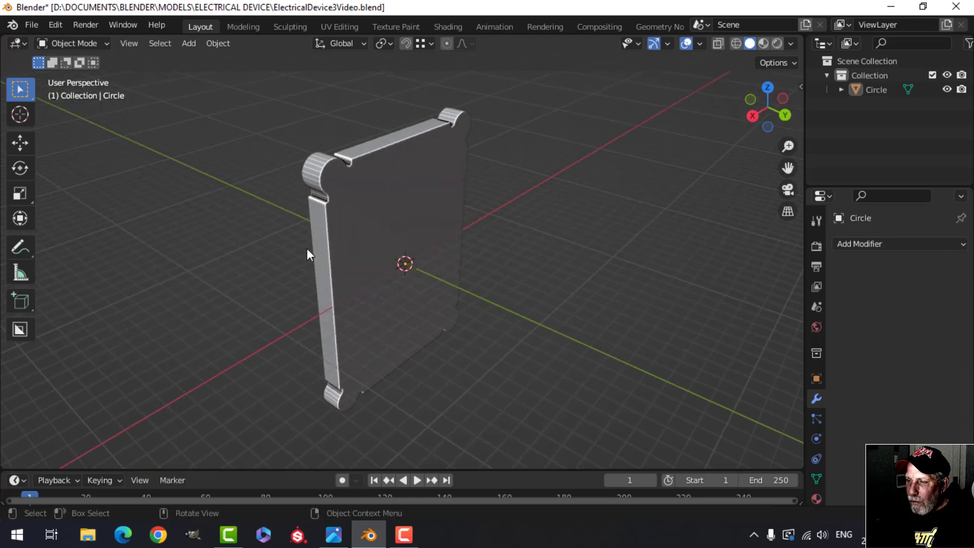
Delete the large back face of the plate, leaving the front face and side walls.
key("Tab")
key("alt+a")
key("3")
left_click(393, 216)
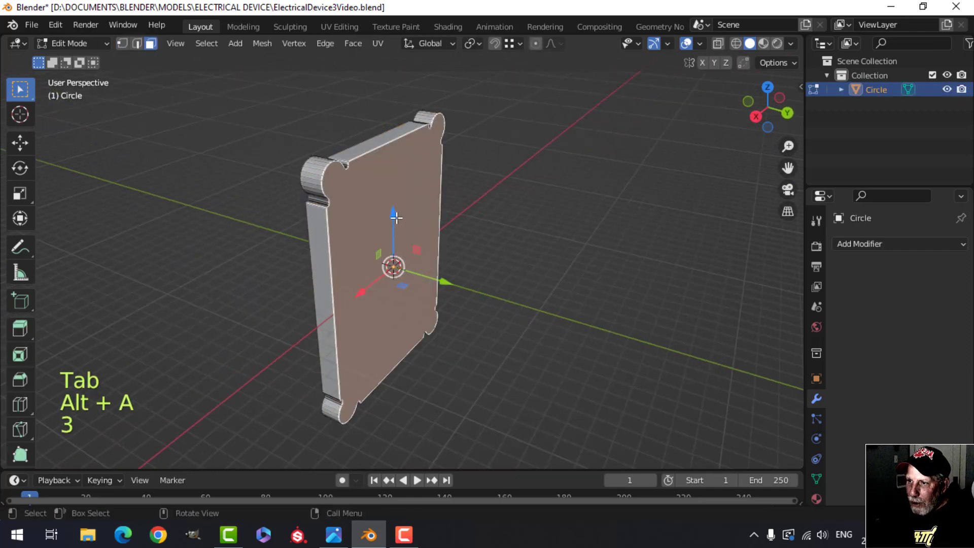
key("x")
left_click(349, 166)
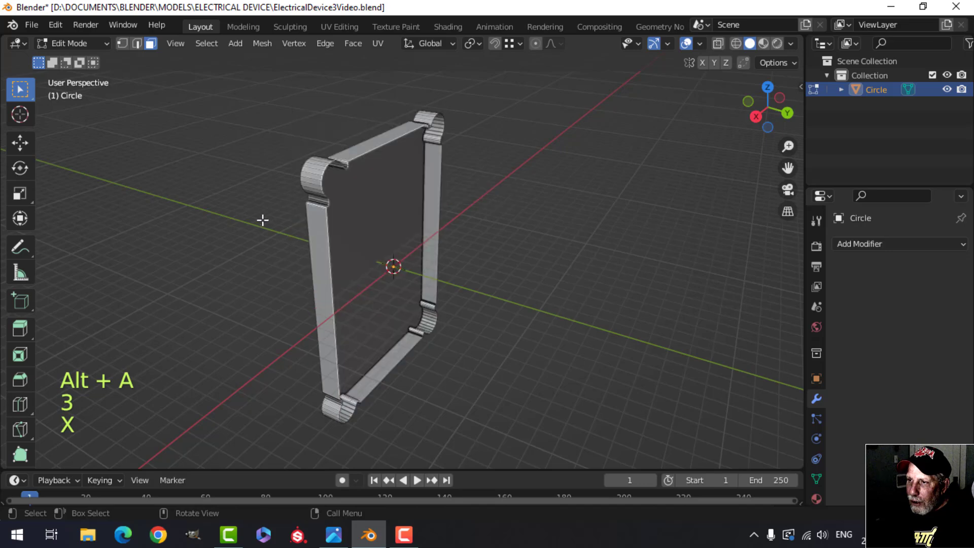
middle_click_drag(262, 219, 445, 219)
scroll(445, 219, "up", 6)
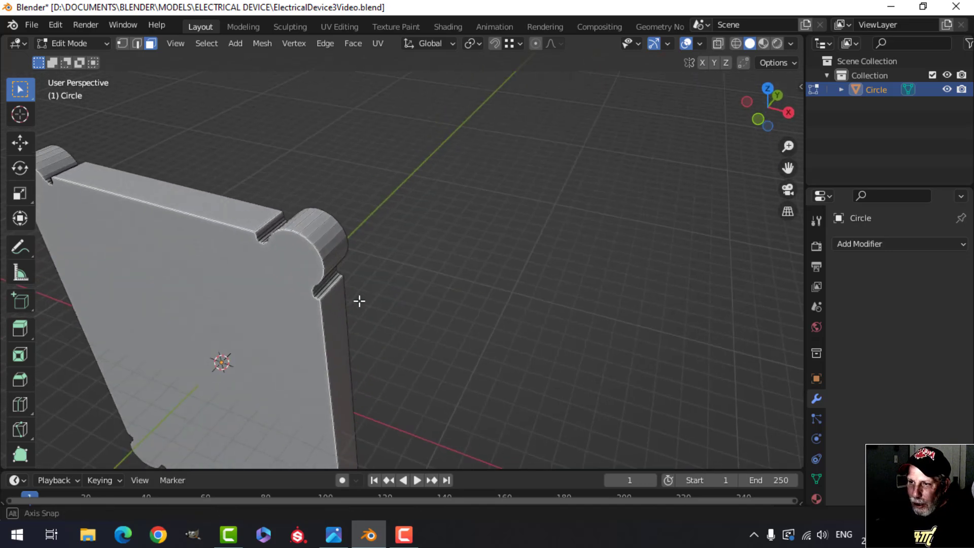
Bevel the edge loop around the backplate's front face with one segment, about 0.05 m wide.
key("2")
middle_click_drag(300, 289, 298, 214, "shift")
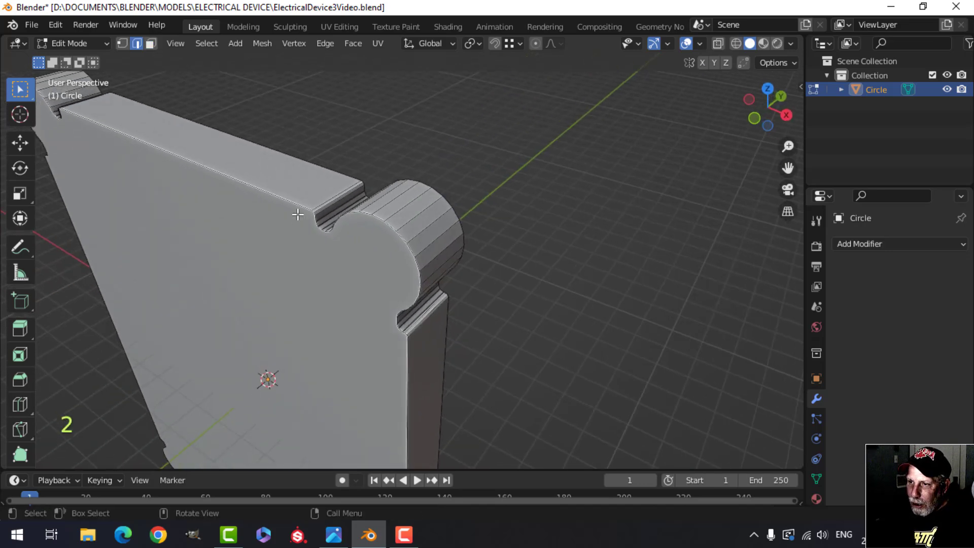
left_click(289, 194, "alt+shift")
middle_click_drag(343, 250, 323, 297)
scroll(378, 148, "up", 3)
middle_click_drag(378, 147, 470, 274, "shift")
scroll(418, 268, "up", 2)
key("ctrl+shift+b")
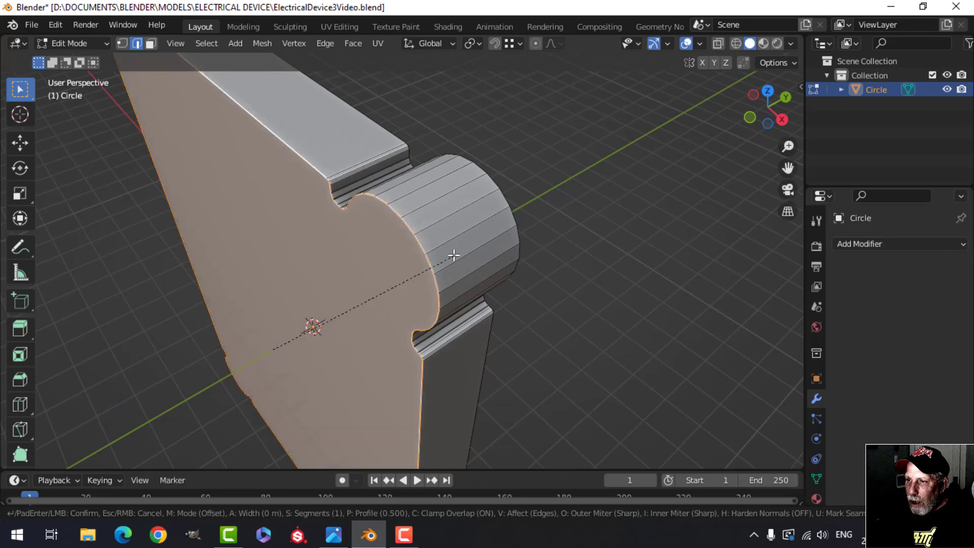
key("Escape")
middle_click_drag(413, 255, 309, 253, "shift")
scroll(385, 303, "up", 2)
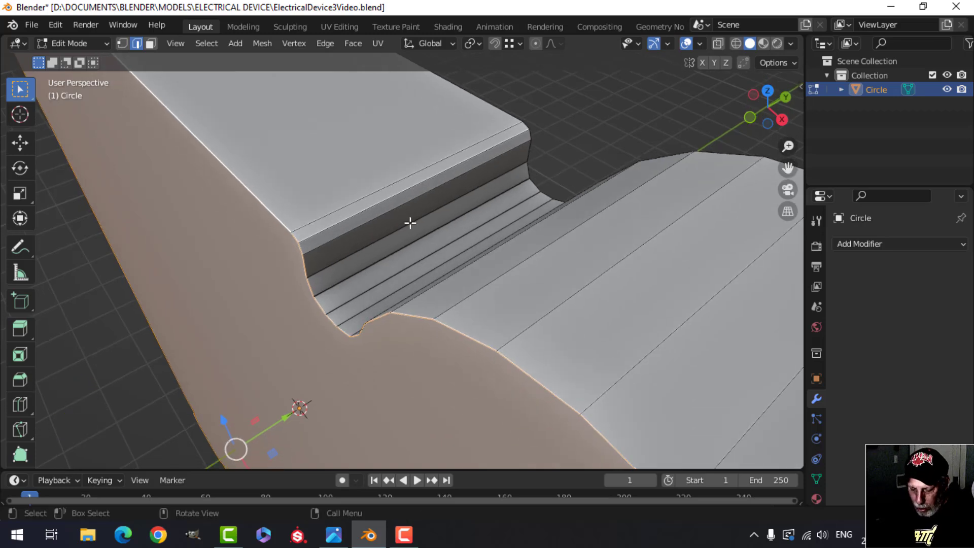
key("ctrl+b")
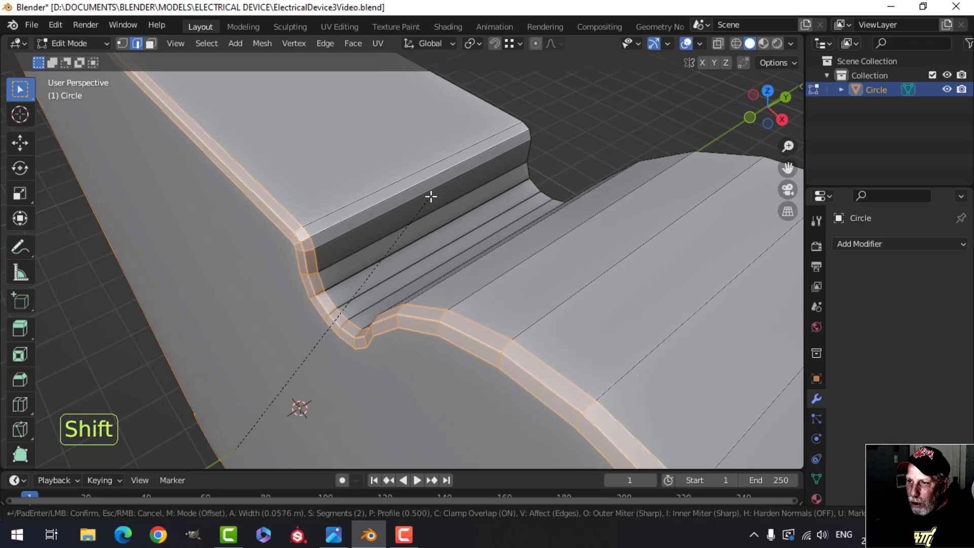
scroll(429, 199, "down", 1)
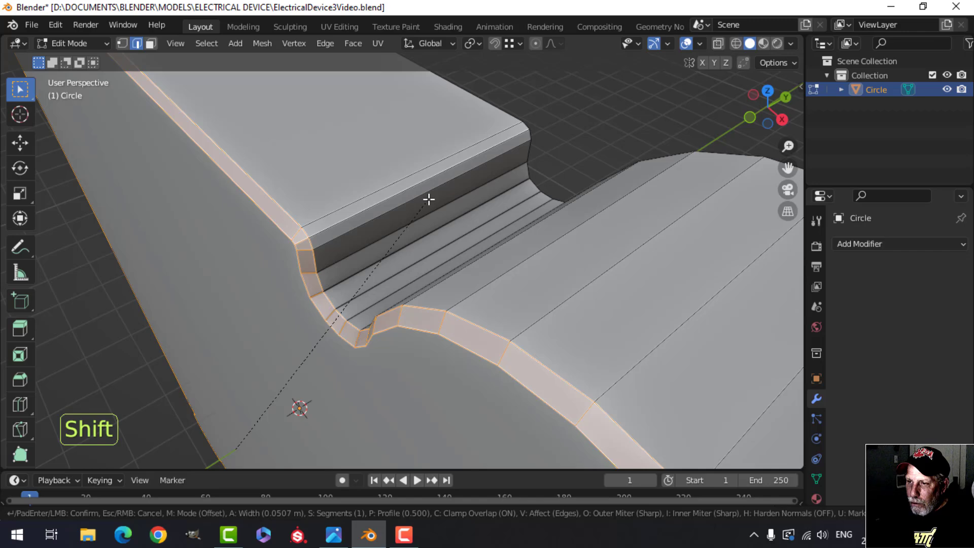
left_click(400, 224)
Add one loop cut around the backplate's side walls, slid close to the front bevel with a factor of about -0.97.
scroll(400, 223, "down", 8)
middle_click_drag(466, 265, 354, 233)
key("Tab")
key("alt+a")
scroll(448, 242, "up", 2)
key("Tab")
key("alt+a")
scroll(388, 262, "up", 4)
scroll(388, 262, "down", 3)
scroll(364, 236, "down", 2)
key("ctrl+r")
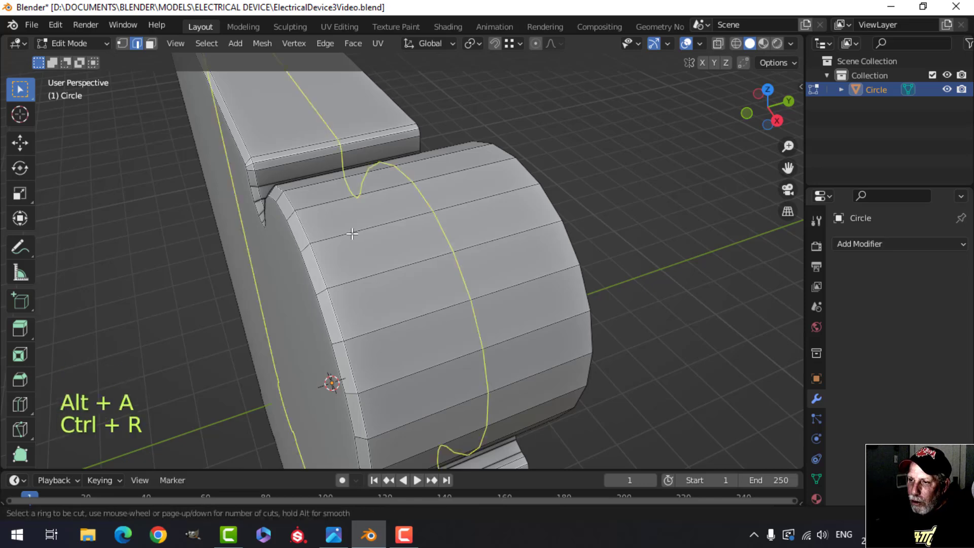
left_click(352, 233)
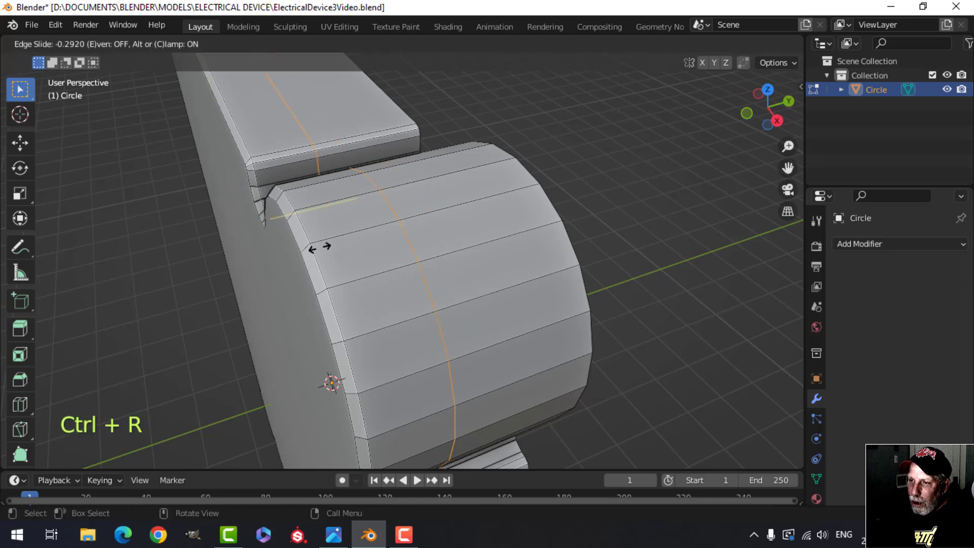
left_click(239, 260)
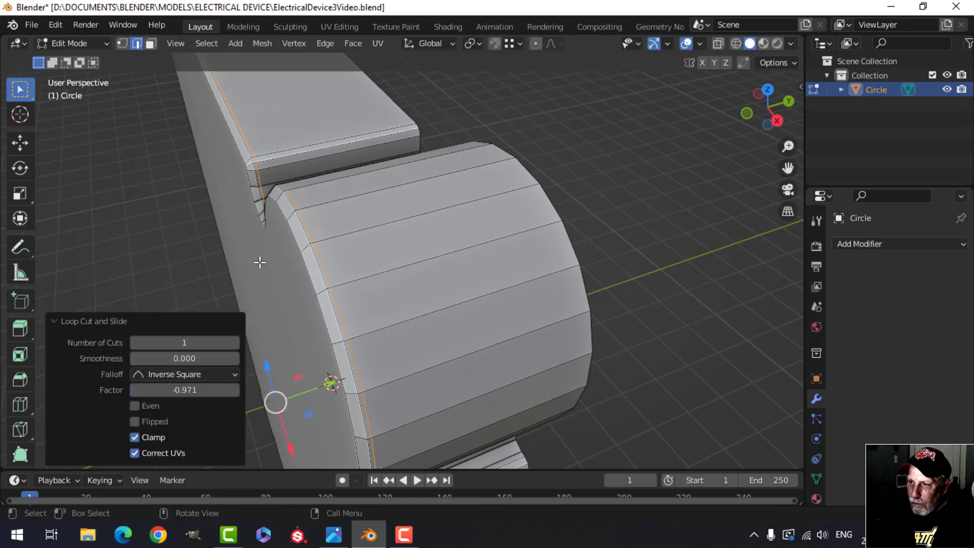
Add a loop cut within the bevel strip, slid toward the side walls with a factor of about -0.68.
scroll(310, 264, "up", 4)
middle_click_drag(310, 264, 333, 252, "shift")
scroll(324, 266, "down", 3)
key("ctrl+r")
left_click(333, 252)
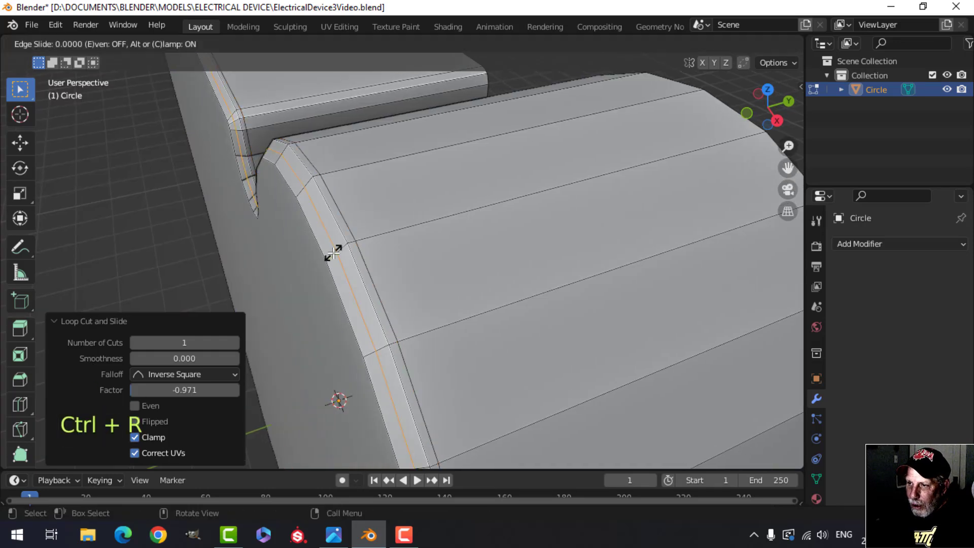
left_click(342, 249)
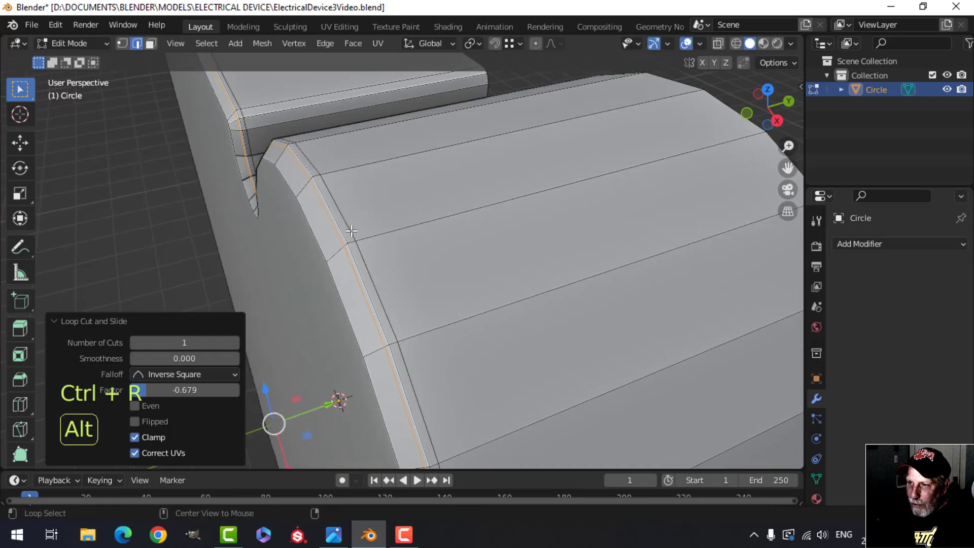
Slide the side-wall support loop closer to the bevel's outer edge.
key("alt+a")
left_click(399, 216)
key("g")
key("g")
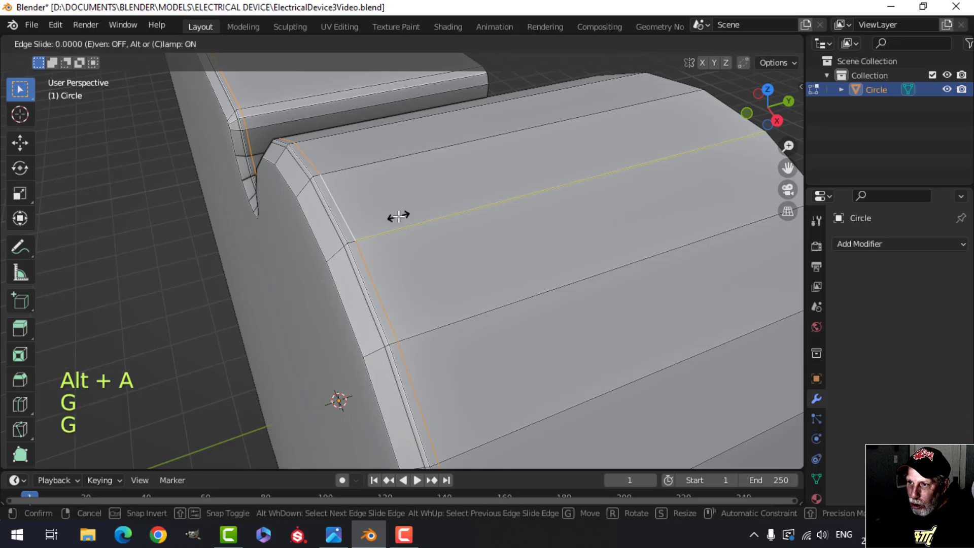
left_click(337, 239)
Add another loop cut within the bevel strip, slid about 0.68 toward the front face.
key("alt+a")
key("ctrl+r")
left_click(333, 254)
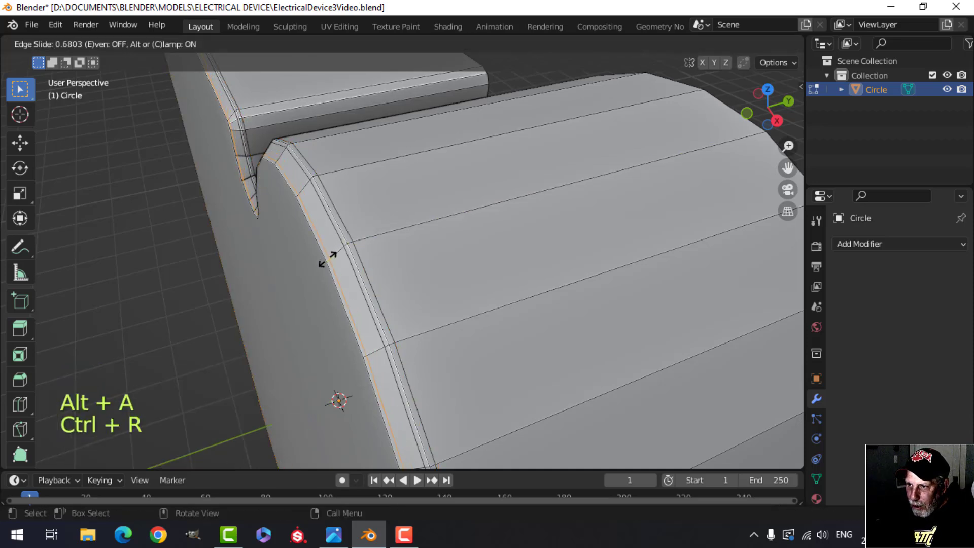
left_click(328, 259)
Return to Object Mode and apply smooth shading to the backplate.
key("Tab")
scroll(293, 269, "down", 7)
mouse_move(293, 268)
middle_mouse_down()
mouse_move(468, 256)
mouse_move(421, 265)
middle_mouse_up()
key("alt+a")
left_click(341, 262)
right_click(342, 263)
left_click(338, 260)
Add a Weighted Normal modifier to the backplate and enable Auto Smooth for its normals.
left_click(863, 243)
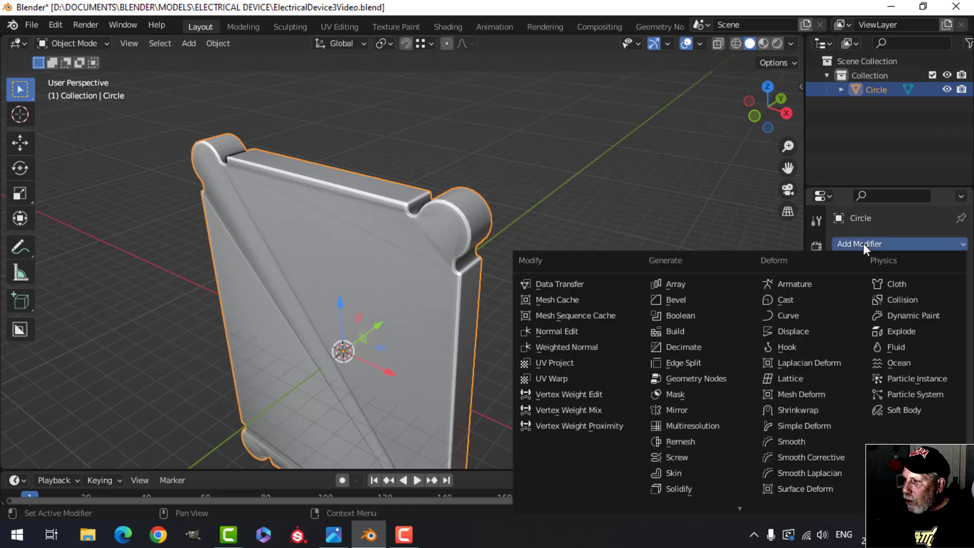
left_click(582, 347)
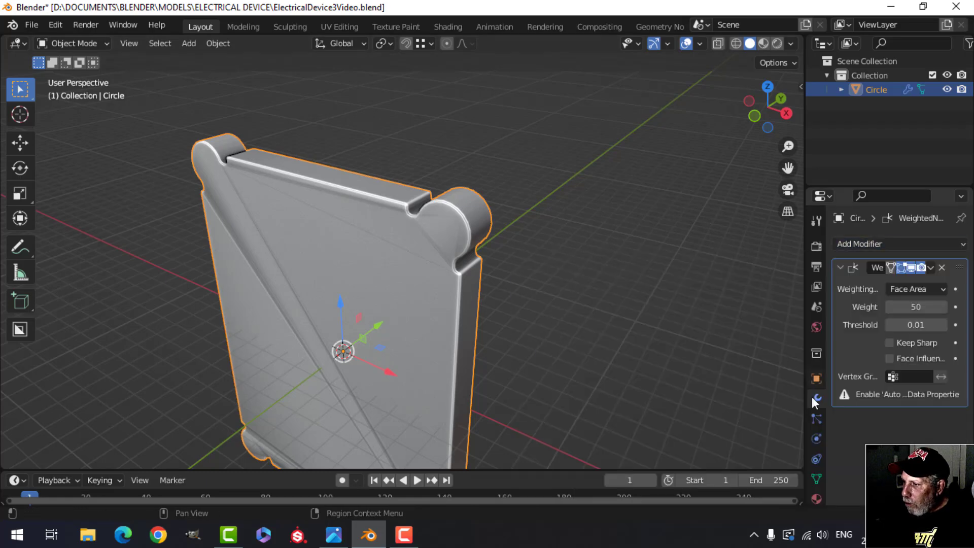
left_click(816, 477)
scroll(859, 448, "down", 6)
left_click(889, 428)
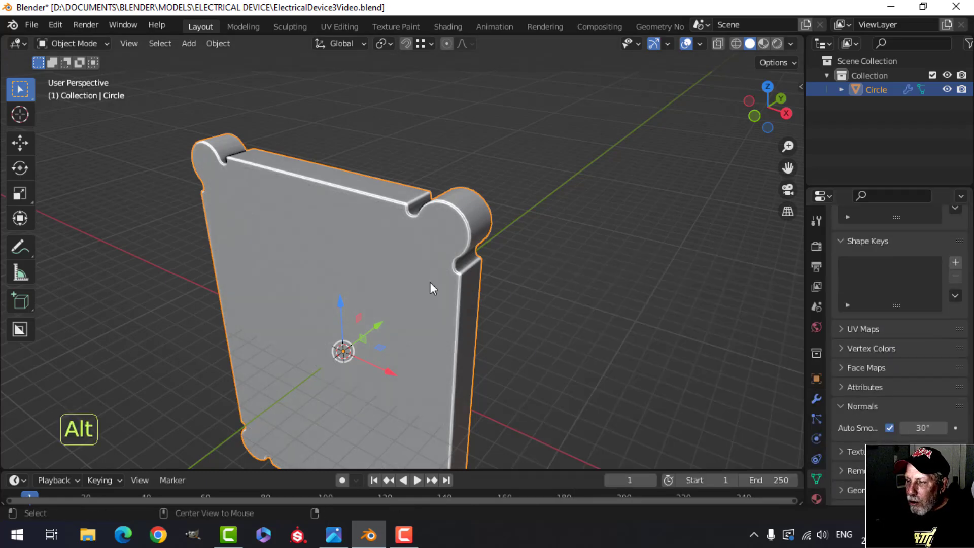
Examine the shading on the backplate's bevelled corner and on the plate as a whole.
key("alt+a")
middle_click_drag(430, 281, 419, 318)
scroll(469, 281, "up", 3)
scroll(419, 318, "up", 2)
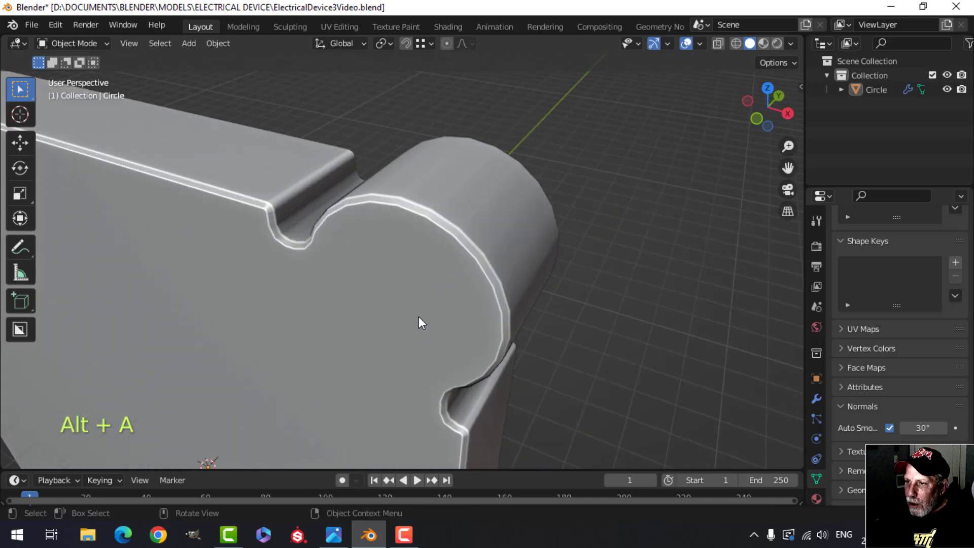
scroll(418, 315, "down", 8)
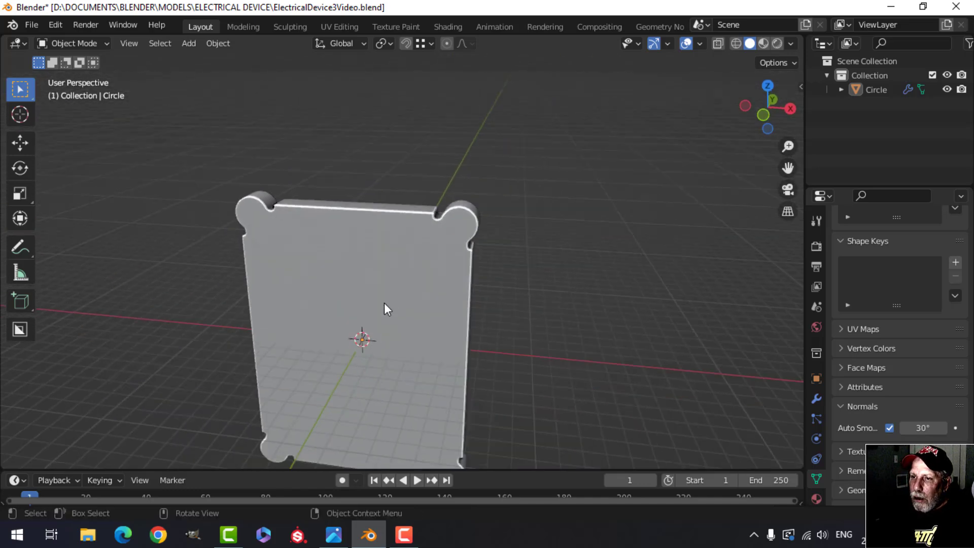
middle_click_drag(367, 290, 496, 261)
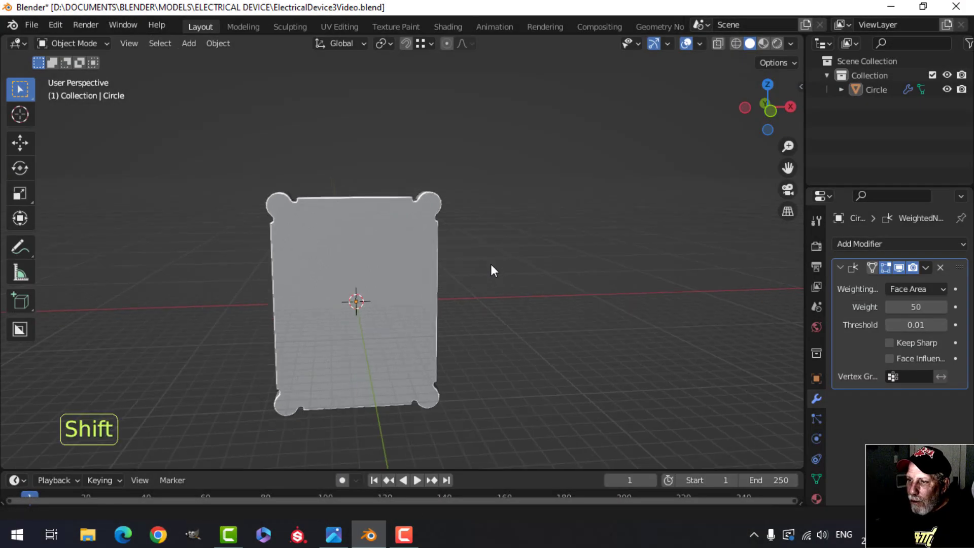
middle_click_drag(455, 211, 495, 225, "shift")
Add a cylinder mesh, scale it down in Edit Mode and move it about -3.64 m along Y in front of the plate.
key("KP_1")
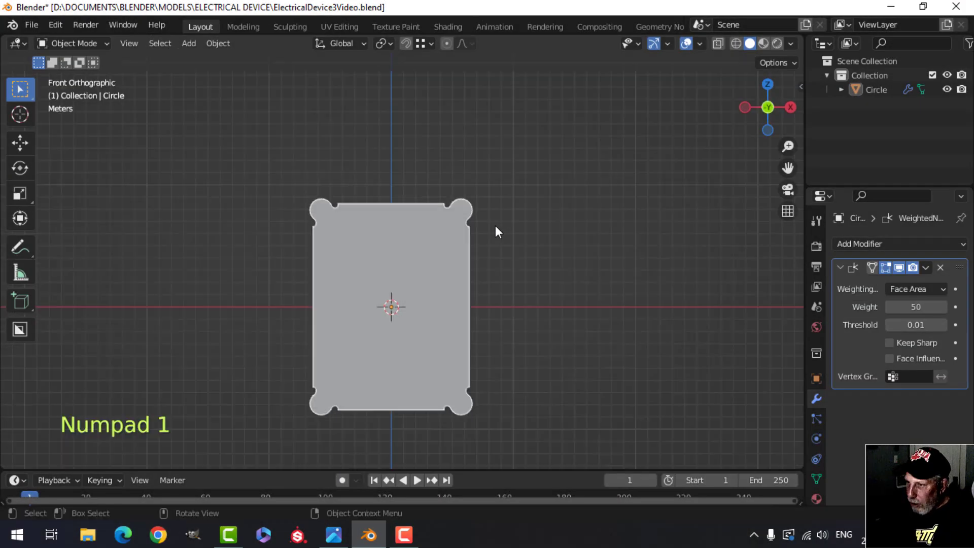
key("shift+a")
mouse_move(457, 212)
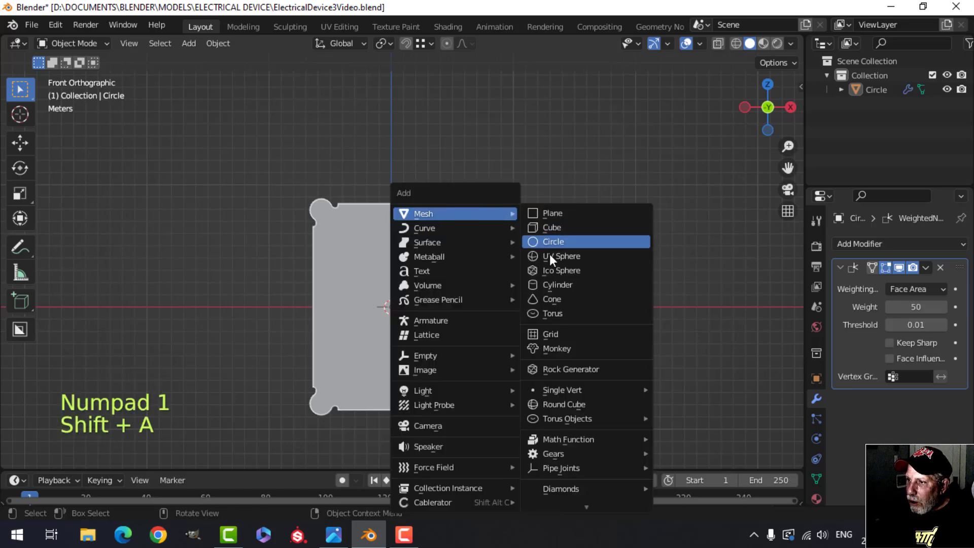
left_click(556, 285)
key("Tab")
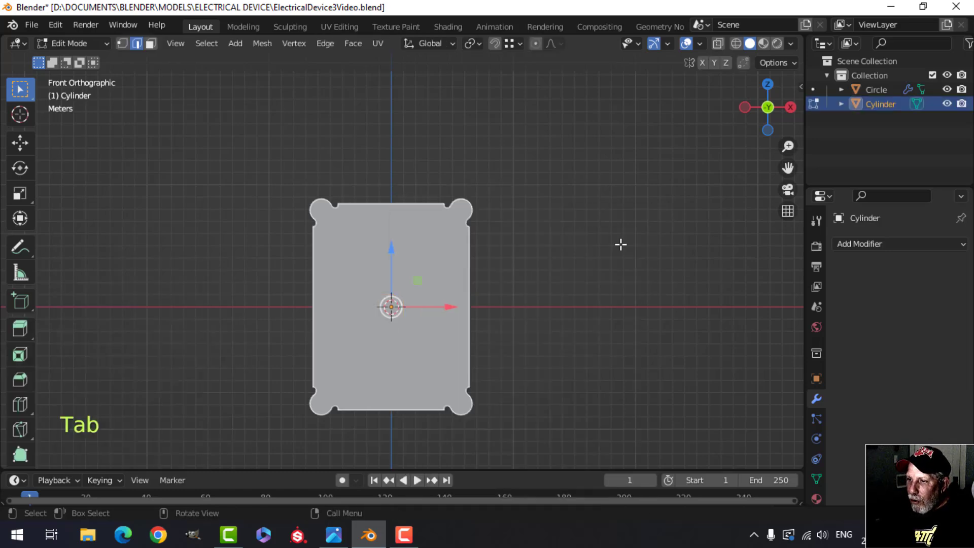
key("s")
left_click(474, 291)
middle_click_drag(474, 291, 446, 296)
left_click_drag(445, 295, 404, 304)
Rotate the cylinder 90° about X and move it onto the plate's upper-right rounded corner, about 5.78 m along X and 8.02 m along Z.
key("KP_1")
scroll(411, 291, "up", 4)
scroll(420, 310, "down", 2)
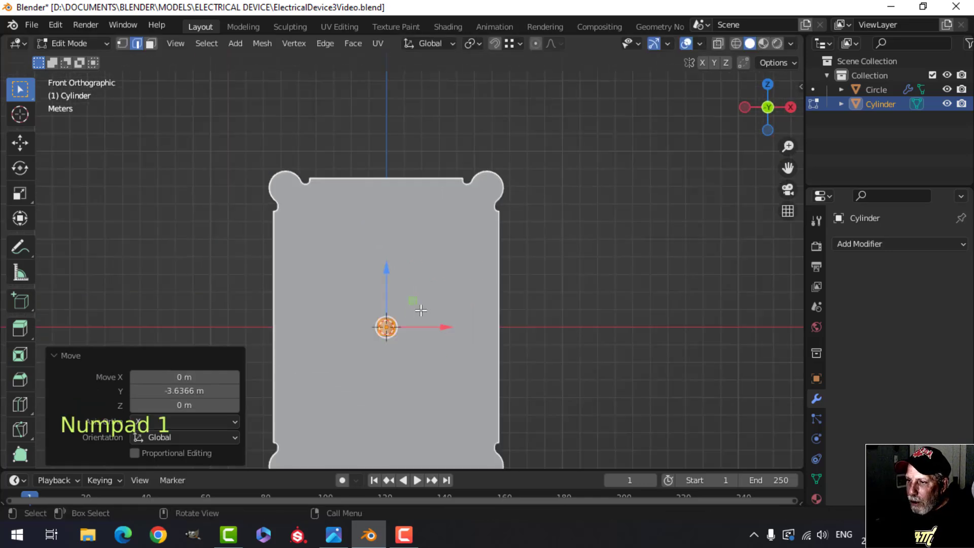
type("rx90")
key("Return")
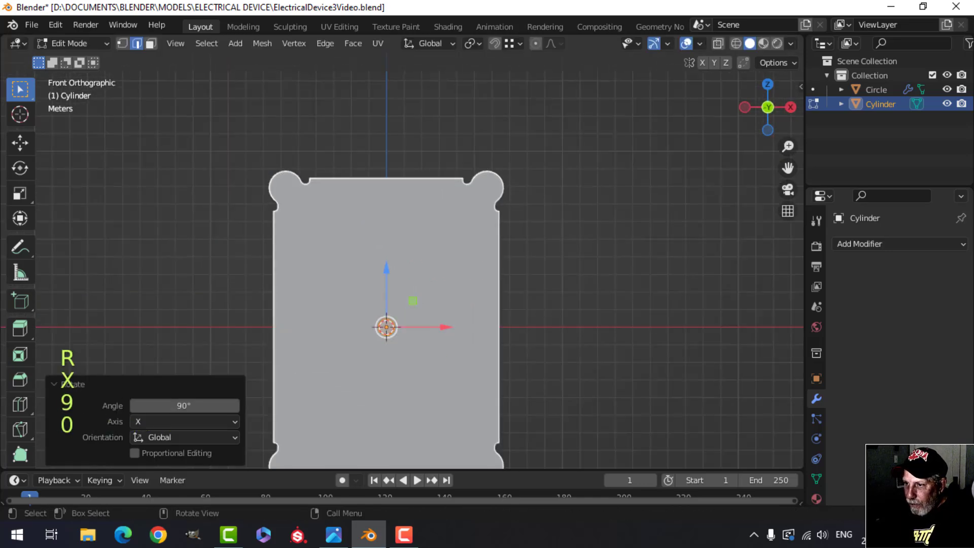
key("g")
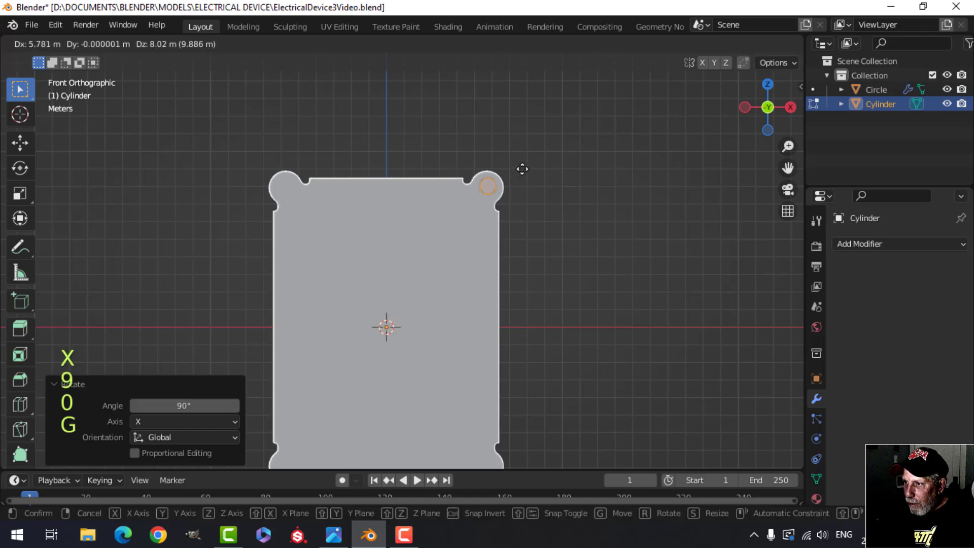
left_click(522, 169)
Scale the cylinder up by about 1.35, recentre it on the rounded corner, and scale it up by a further 1.125.
scroll(521, 168, "up", 4)
middle_click_drag(591, 160, 431, 277, "shift")
key("KP_Decimal")
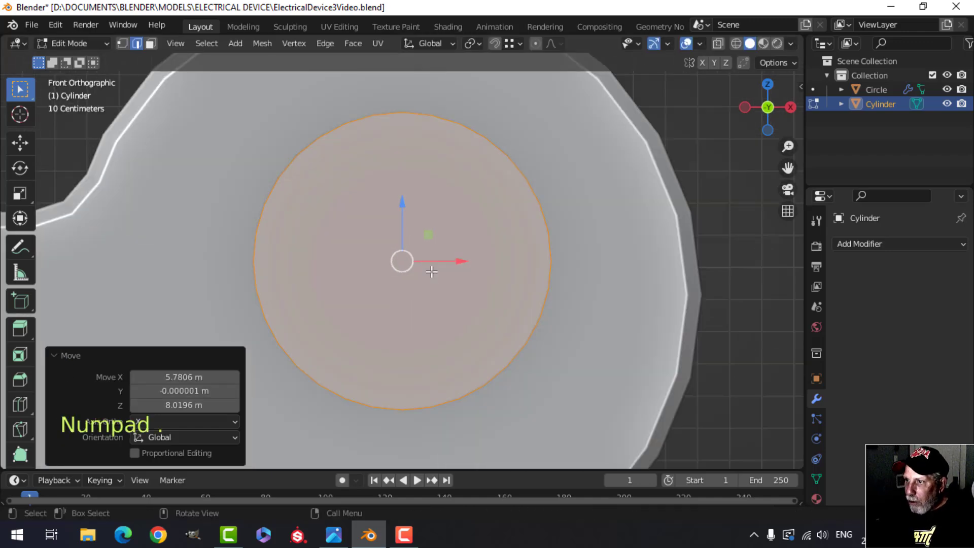
key("s")
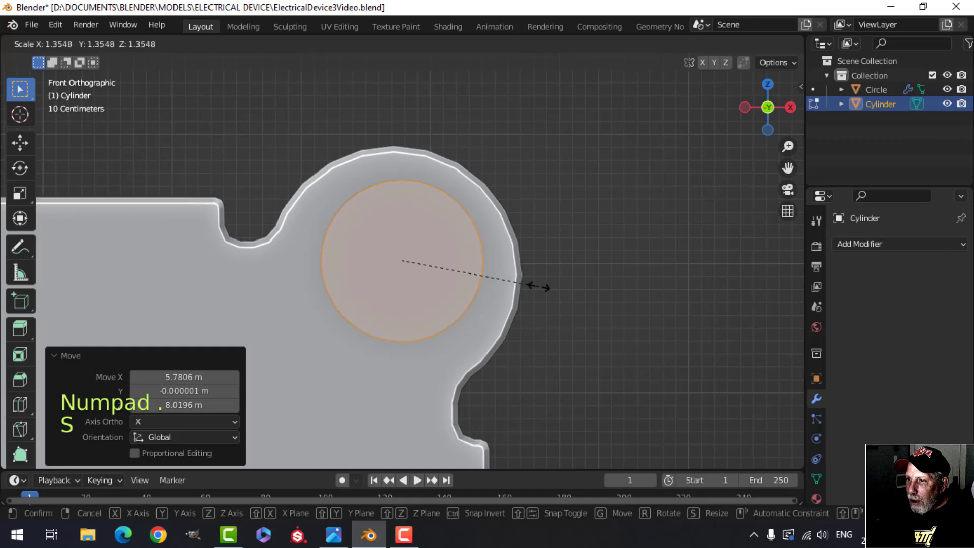
left_click(538, 286)
key("g")
left_click(534, 289)
key("s")
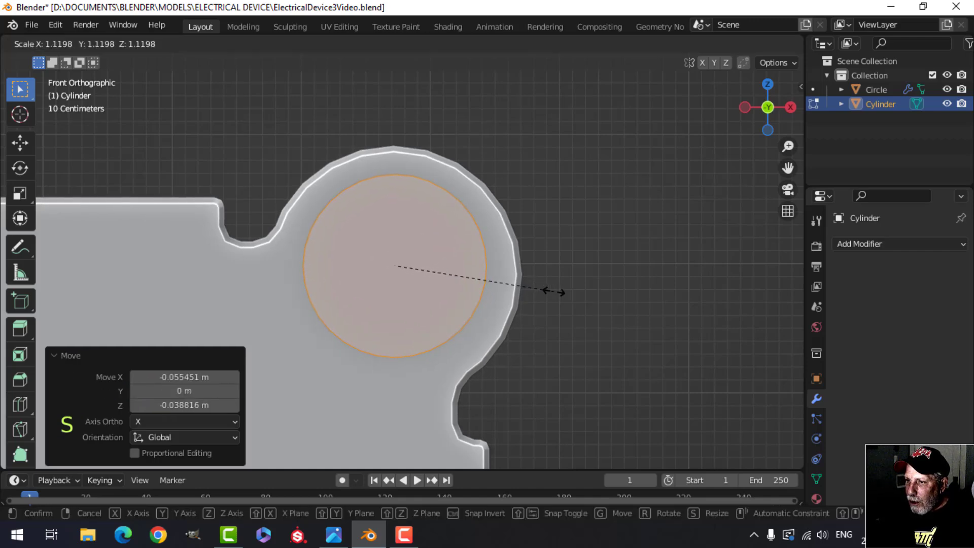
left_click(549, 291)
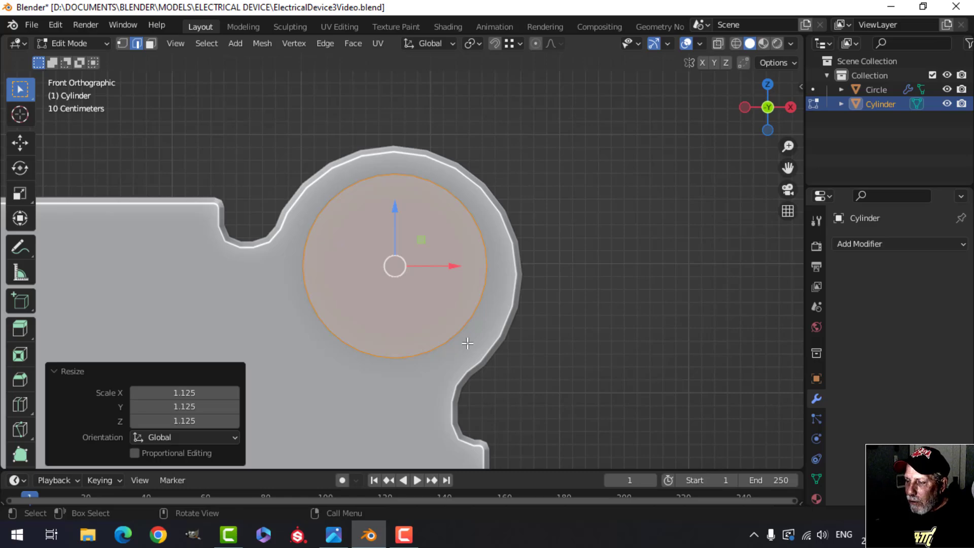
Move the cylinder about 2.01 m along Y until its back end meets the rounded corner, and leave Edit Mode.
middle_click_drag(556, 282, 416, 293)
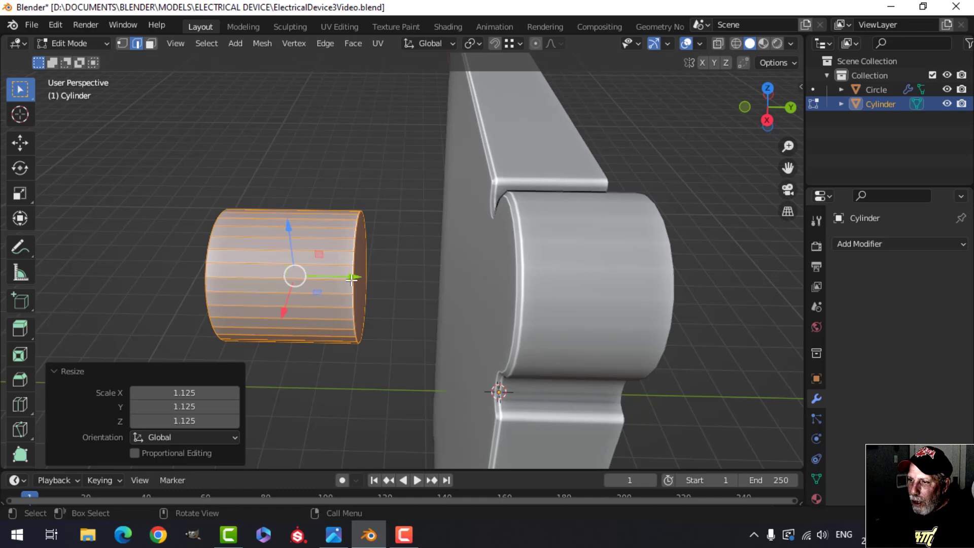
left_click_drag(351, 278, 535, 269)
left_click(541, 268)
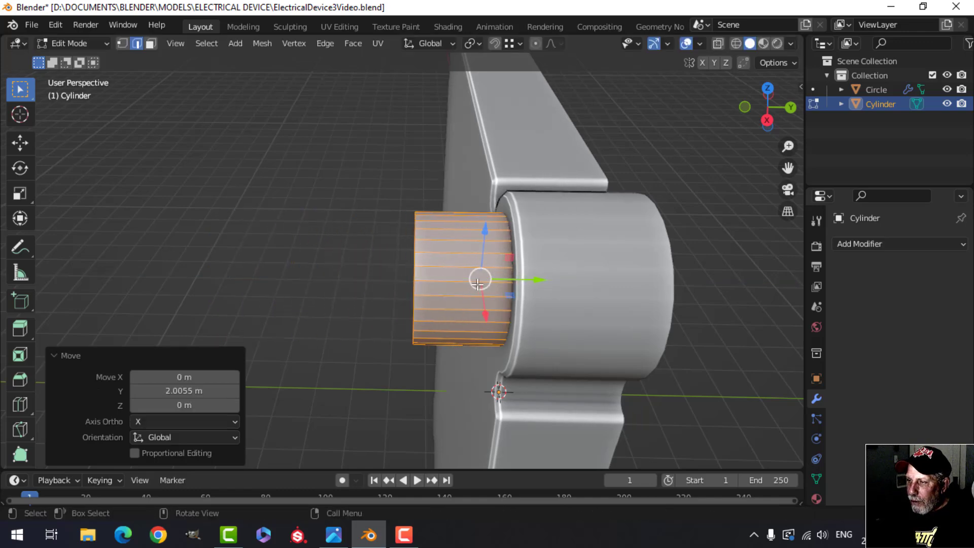
key("Tab")
Add a Mirror modifier to the cylinder on the X and Z axes to place one at every corner.
middle_click_drag(540, 267, 509, 276)
scroll(509, 277, "down", 3)
key("alt+a")
middle_click_drag(382, 318, 457, 263)
scroll(405, 307, "down", 2)
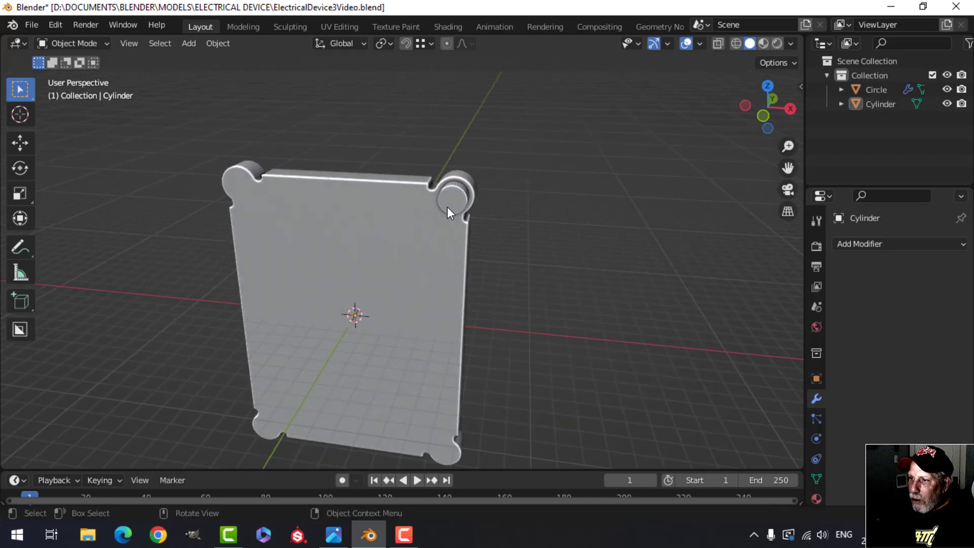
left_click(449, 205)
left_click(859, 244)
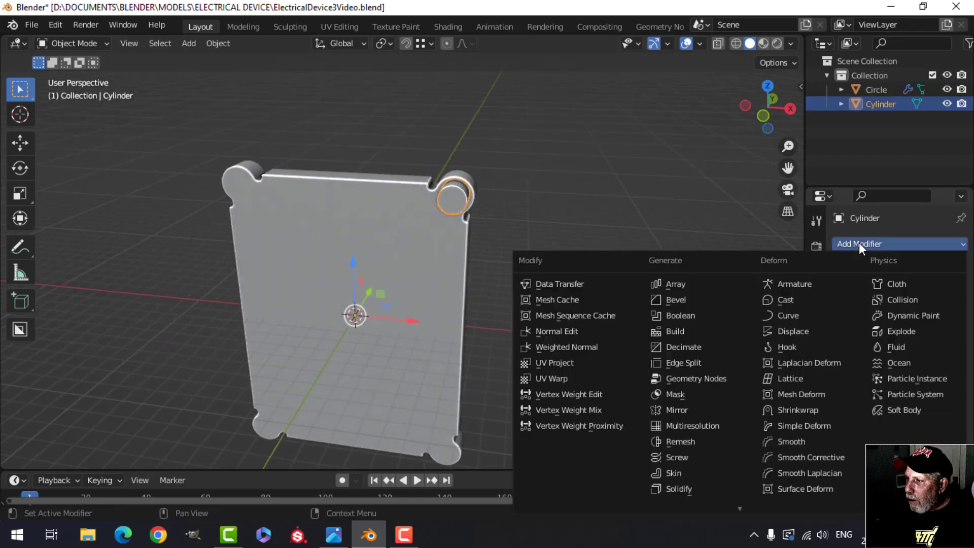
left_click(700, 408)
left_click(936, 289)
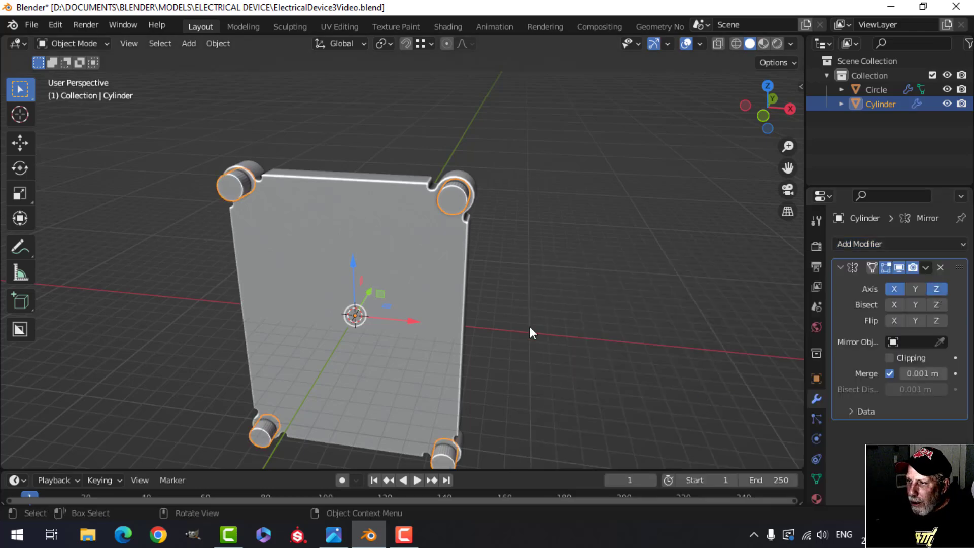
Apply smooth shading to the mirrored corner cylinders.
middle_click_drag(529, 327, 382, 326)
scroll(450, 307, "up", 2)
scroll(449, 307, "down", 2)
scroll(409, 293, "up", 2)
left_click(422, 217)
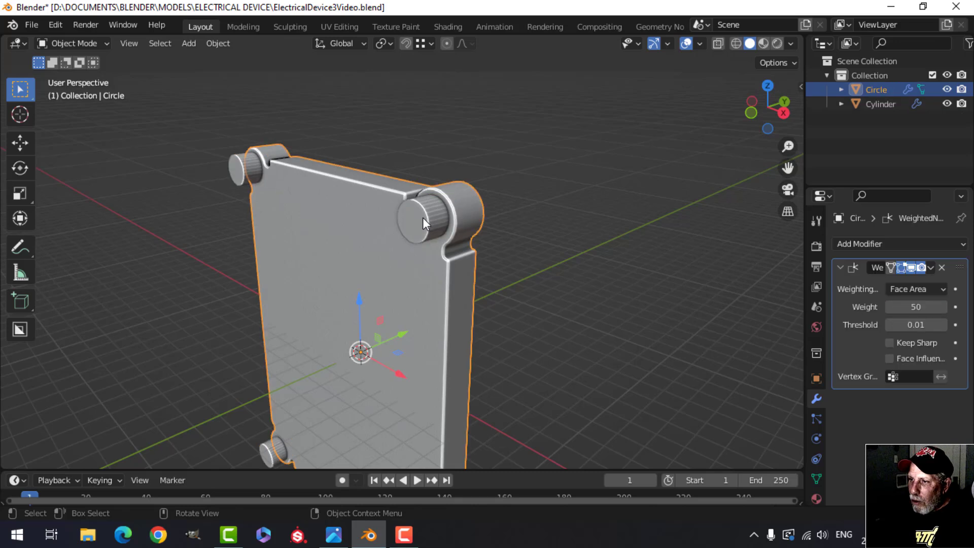
left_click(422, 217)
right_click(422, 217)
left_click(421, 217)
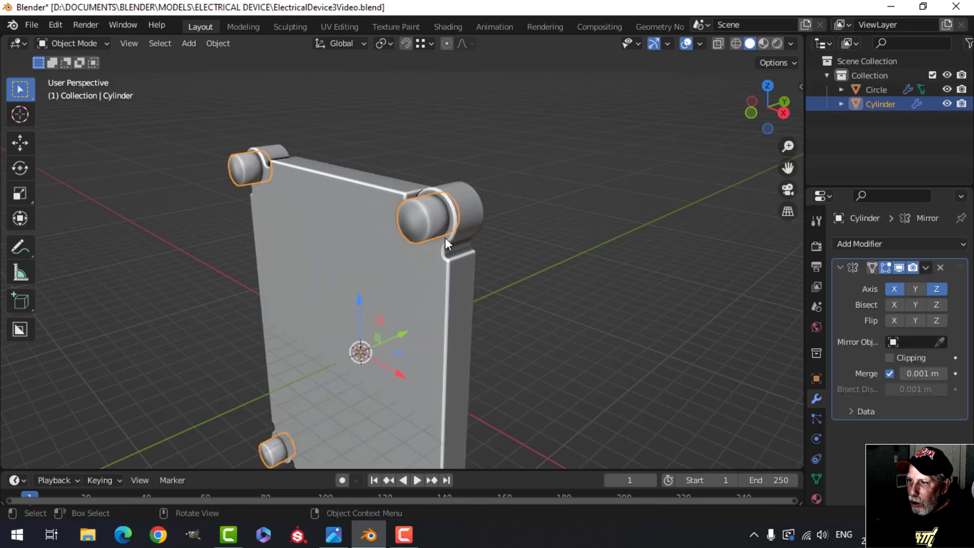
Cut the mirrored cylinders out of the backplate with a Boolean Difference modifier placed above the Weighted Normal modifier, and apply it.
left_click(469, 210)
left_click(840, 268)
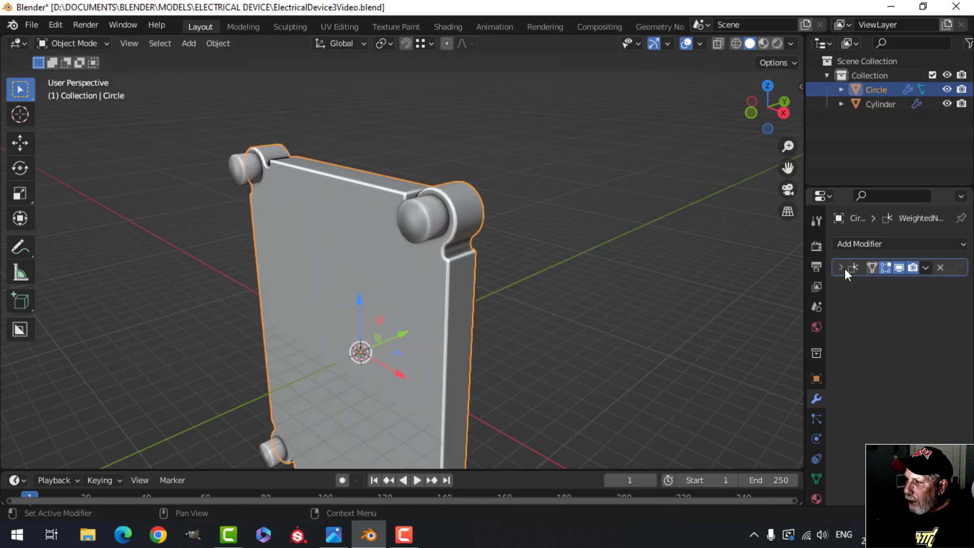
left_click(848, 244)
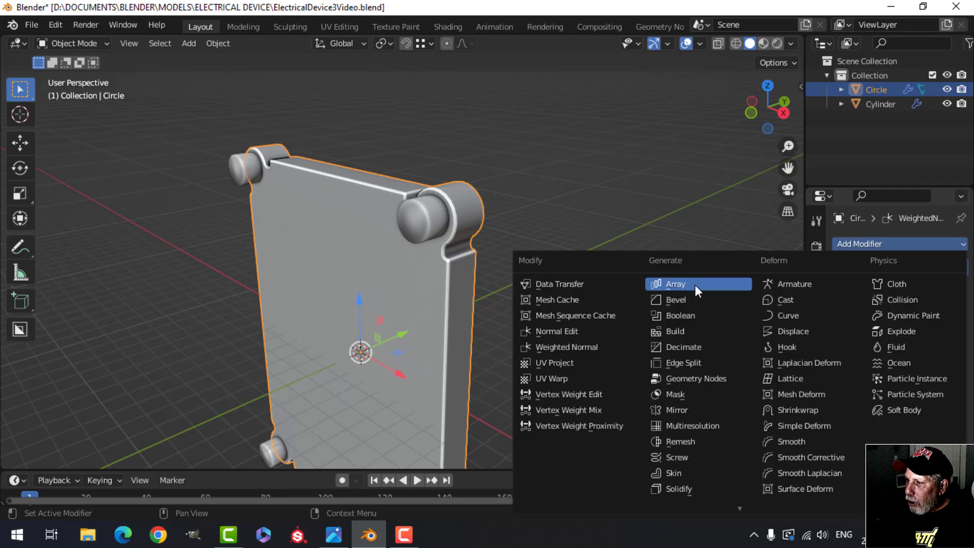
left_click(689, 315)
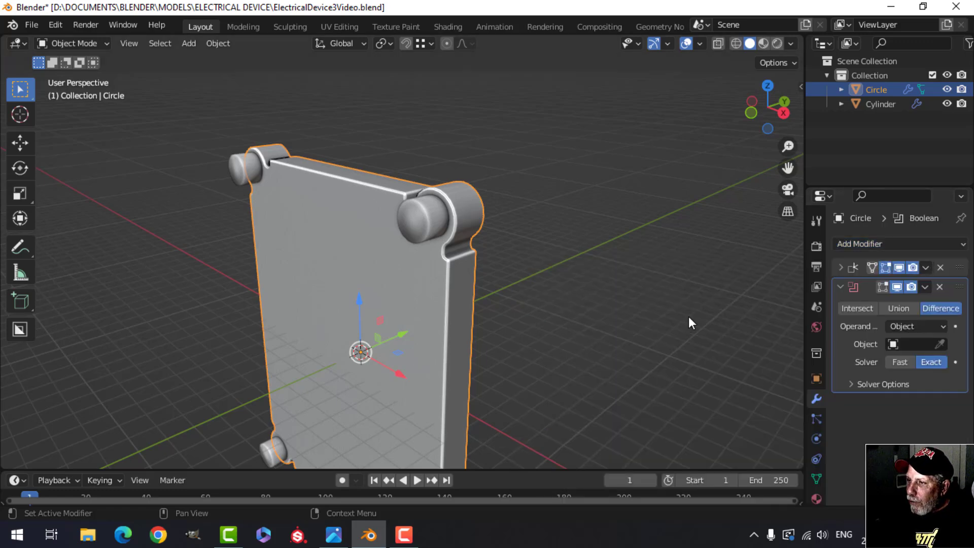
left_click_drag(965, 293, 965, 260)
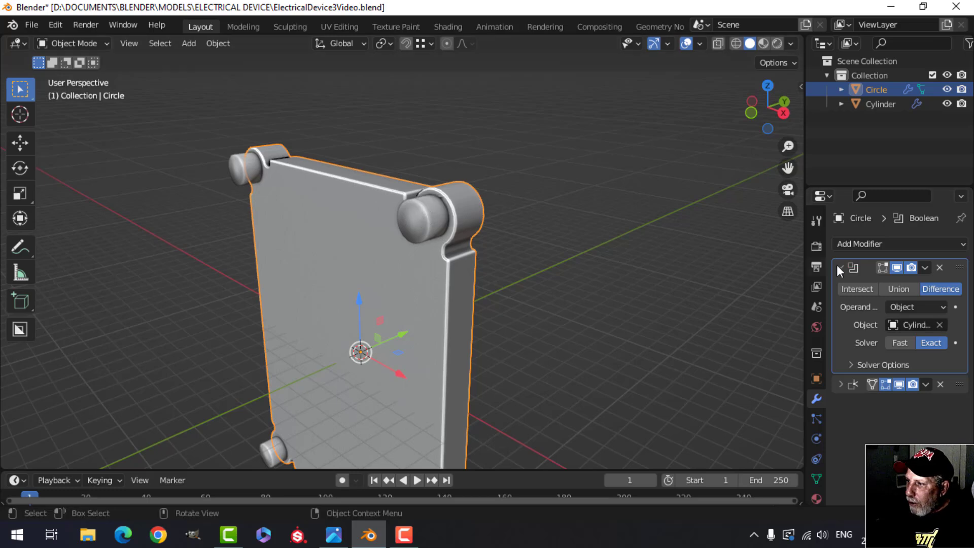
left_click(924, 267)
left_click(889, 281)
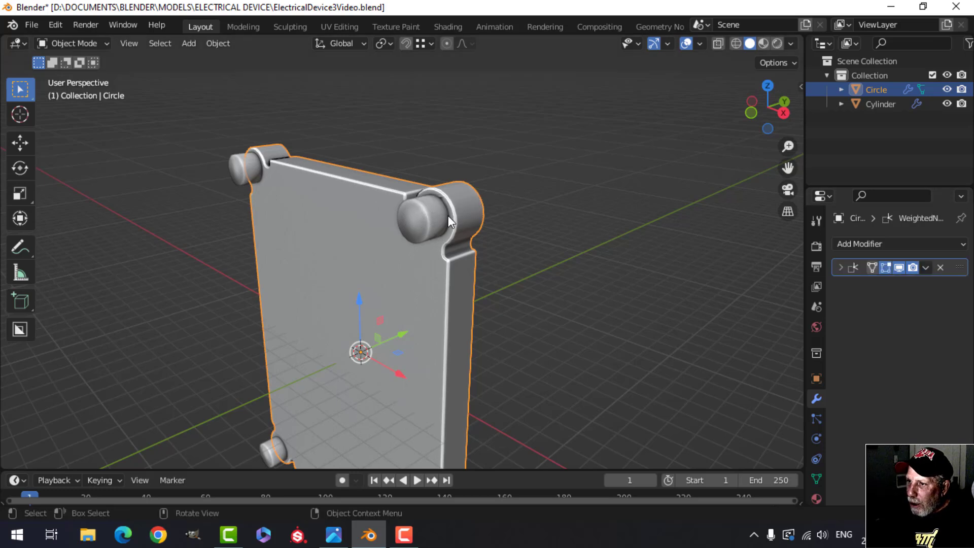
Hide the corner cylinders and open the backplate in Edit Mode with nothing selected.
left_click(448, 215)
key("h")
scroll(487, 246, "up", 2)
middle_click_drag(443, 251, 355, 289, "shift")
middle_click_drag(387, 277, 426, 288)
scroll(412, 275, "up", 2)
middle_click_drag(384, 225, 392, 284)
left_click(395, 229)
key("Tab")
scroll(394, 235, "up", 3)
scroll(372, 276, "down", 3)
key("alt+a")
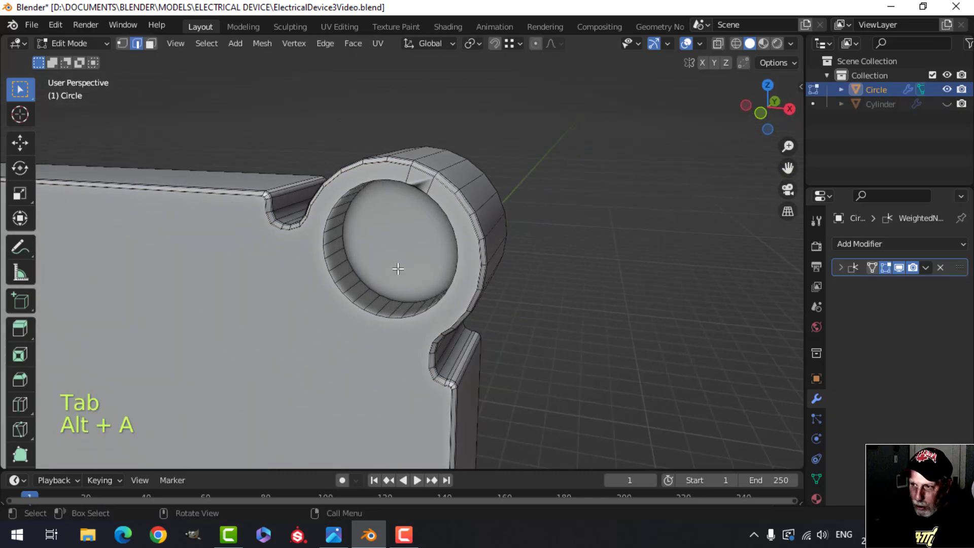
Scale the floor faces of the four corner recesses to 0.788 using Individual Origins, and set the pivot point to Median Point.
key("3")
left_click(398, 268)
scroll(398, 268, "down", 4)
middle_click_drag(223, 284, 356, 283, "shift")
middle_click_drag(262, 296, 450, 254, "shift")
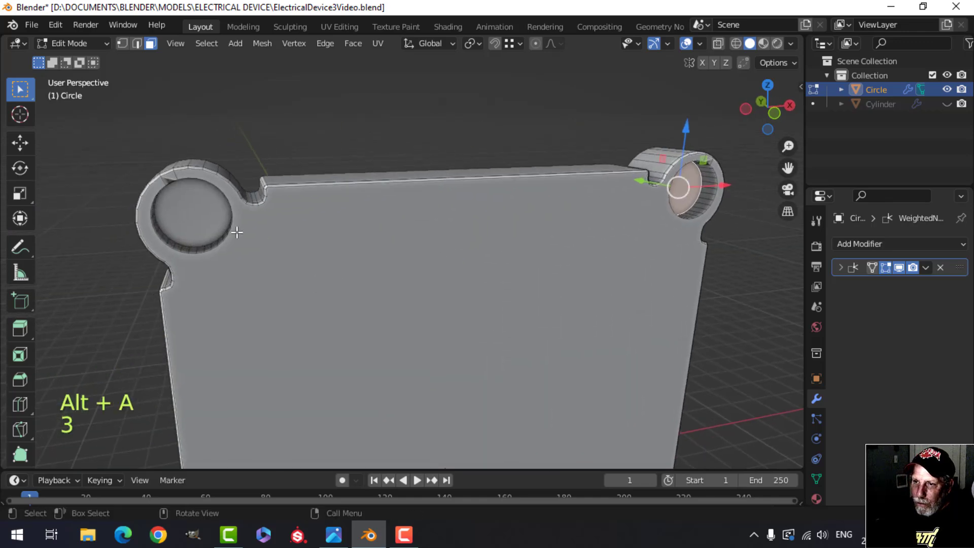
left_click(200, 216, "shift")
scroll(325, 267, "down", 4)
middle_click_drag(362, 270, 337, 244, "shift")
middle_click_drag(369, 378, 313, 179, "shift")
scroll(291, 274, "up", 3)
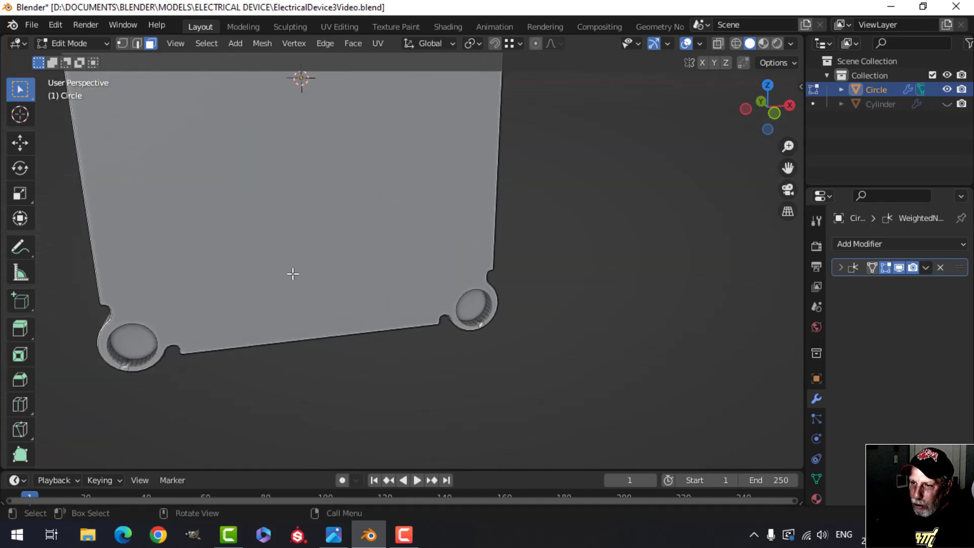
middle_click_drag(291, 273, 327, 243, "shift")
middle_click_drag(322, 243, 271, 244)
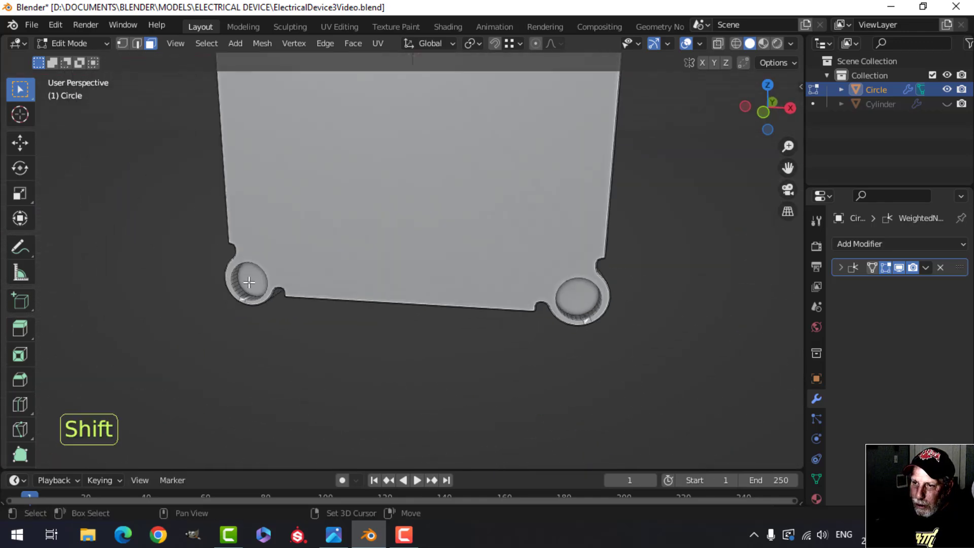
left_click(580, 298, "shift")
scroll(568, 203, "down", 4)
middle_click_drag(555, 134, 476, 268, "shift")
middle_click_drag(488, 221, 493, 229)
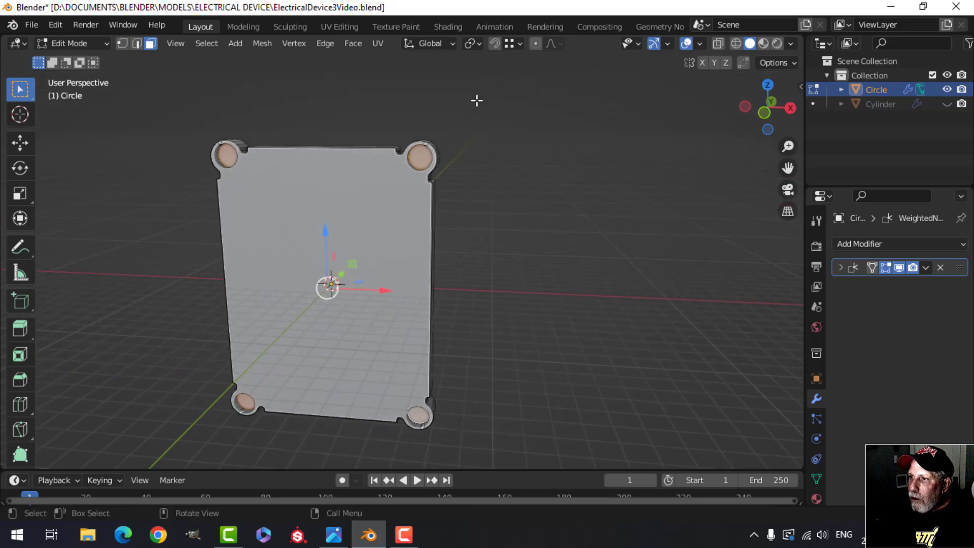
left_click(475, 43)
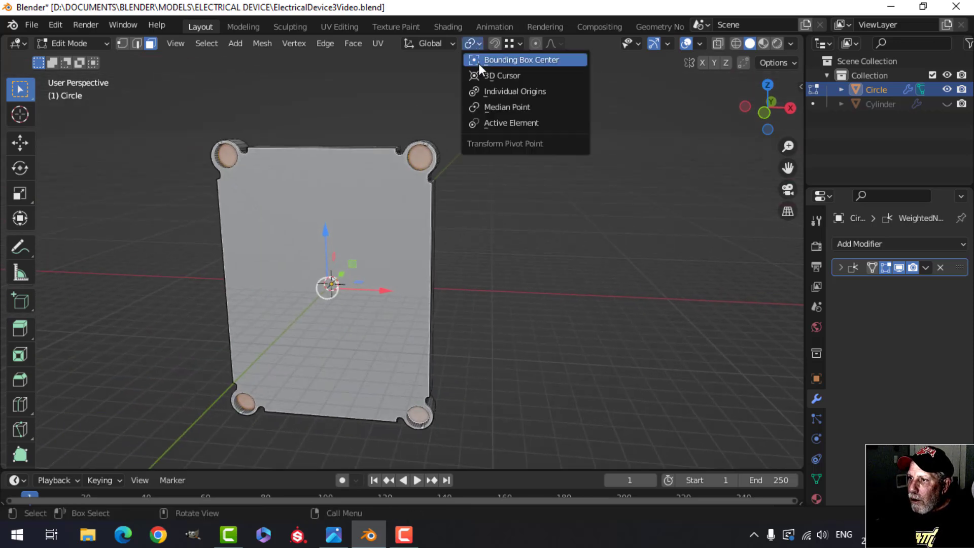
left_click(487, 91)
scroll(481, 170, "up", 2)
middle_click_drag(480, 169, 551, 207, "shift")
key("s")
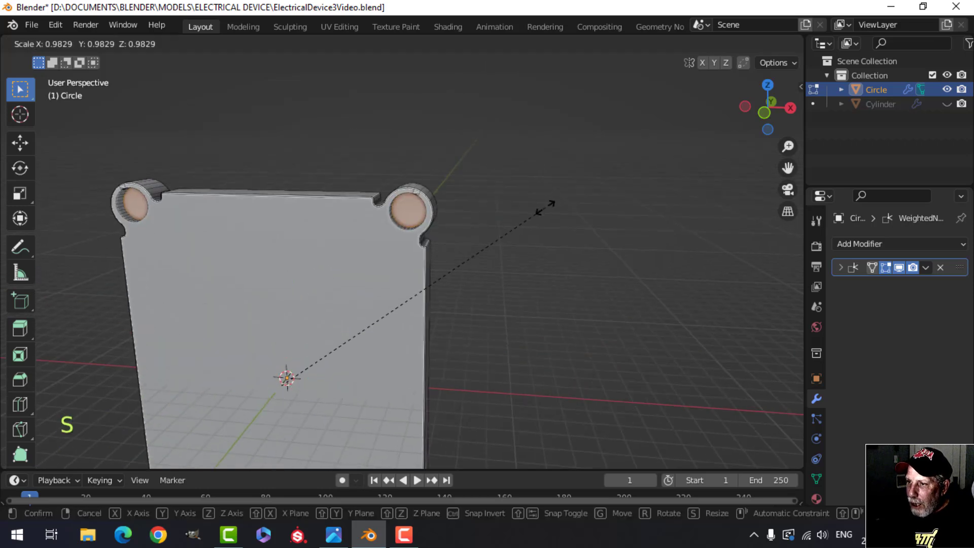
left_click(478, 225)
left_click(474, 44)
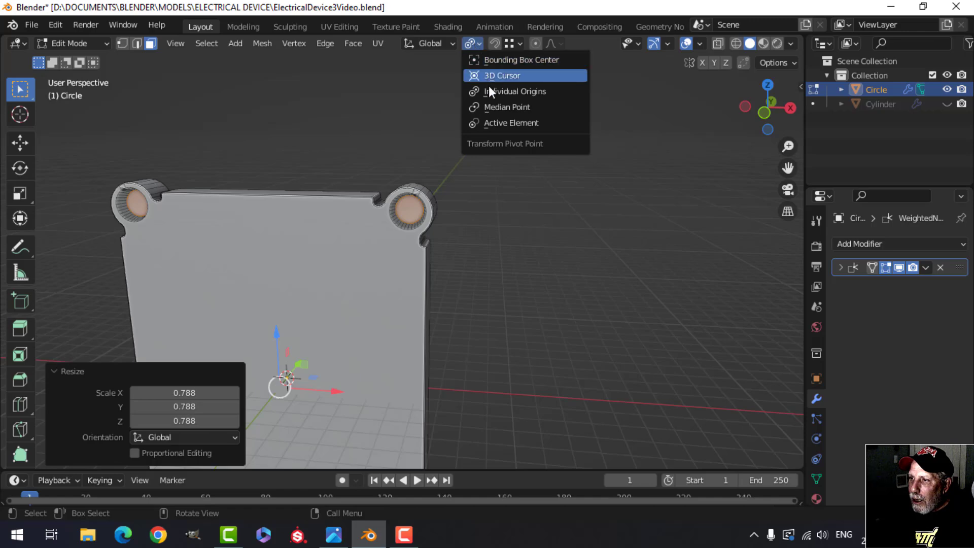
left_click(495, 105)
Delete the floor faces of the four corner recesses to leave open holes.
scroll(469, 167, "up", 4)
middle_click_drag(469, 166, 438, 223, "shift")
scroll(432, 201, "up", 3)
key("alt+a")
mouse_move(438, 223)
middle_mouse_down()
mouse_move(400, 221)
mouse_move(420, 215)
middle_mouse_up()
left_click(456, 168)
scroll(456, 168, "down", 4)
middle_click_drag(261, 208, 294, 204, "shift")
middle_click_drag(294, 203, 378, 204)
middle_click_drag(378, 204, 449, 187, "shift")
left_click(258, 162, "shift")
scroll(370, 257, "down", 5)
middle_click_drag(375, 310, 345, 198, "shift")
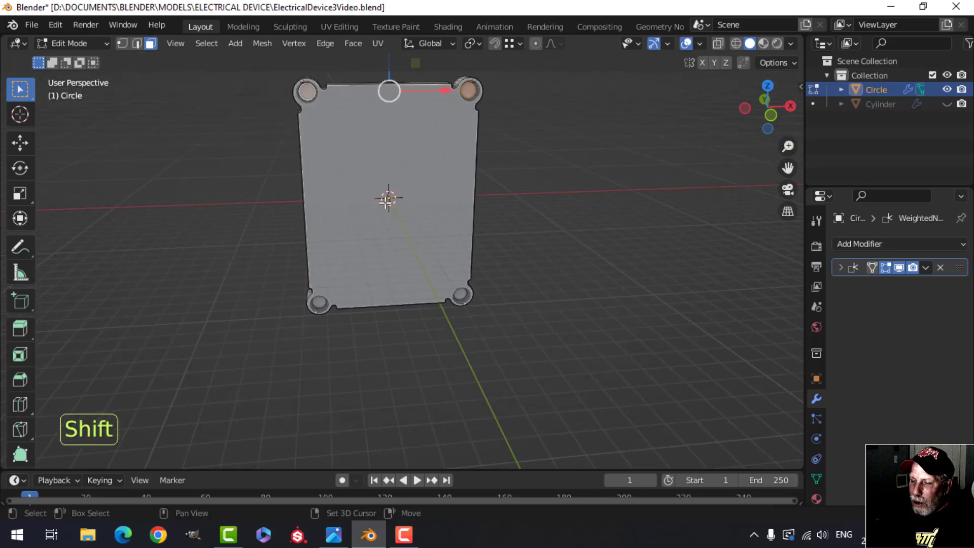
scroll(355, 268, "up", 3)
middle_click_drag(357, 272, 371, 195, "shift")
scroll(368, 198, "up", 3)
left_click(169, 274, "shift")
middle_click_drag(337, 277, 184, 284, "shift")
key("x")
left_click(447, 252)
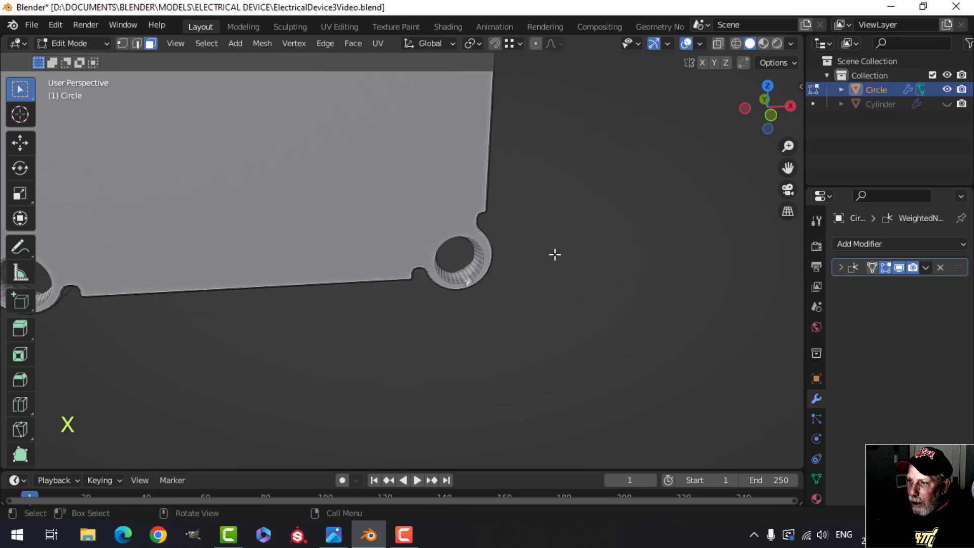
Recalculate the normals outside for the whole backplate mesh and merge its vertices by distance.
key("a")
key("alt+n")
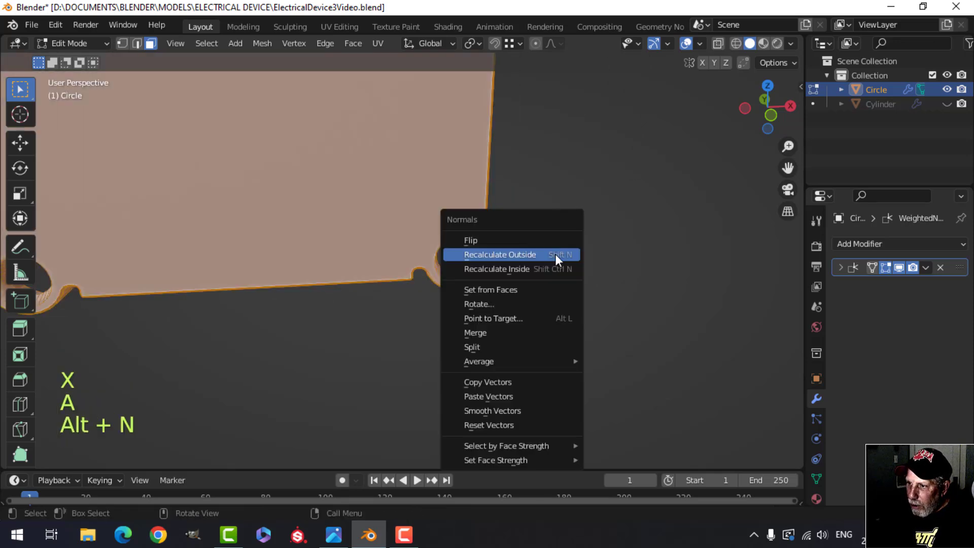
left_click(555, 255)
key("m")
left_click(570, 255)
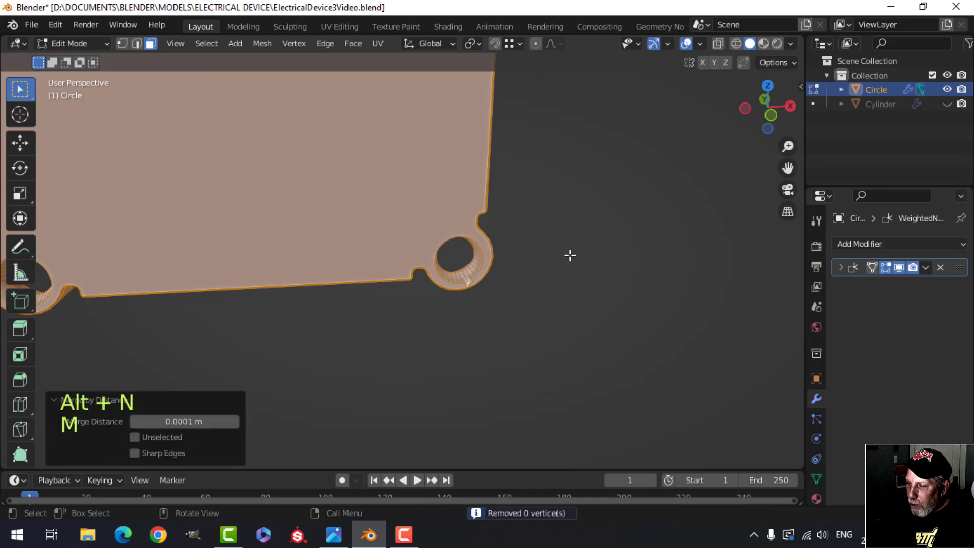
Select the front rim edge loops of the two upper corner holes, leaving out the stray edges that run to the outer border.
middle_click_drag(565, 240, 522, 297, "shift")
middle_click_drag(523, 296, 503, 375)
scroll(565, 322, "down", 3)
middle_click_drag(480, 234, 404, 346, "shift")
middle_click_drag(403, 339, 400, 357)
key("alt+a")
scroll(441, 233, "up", 4)
middle_click_drag(441, 233, 379, 344, "shift")
scroll(407, 326, "up", 2)
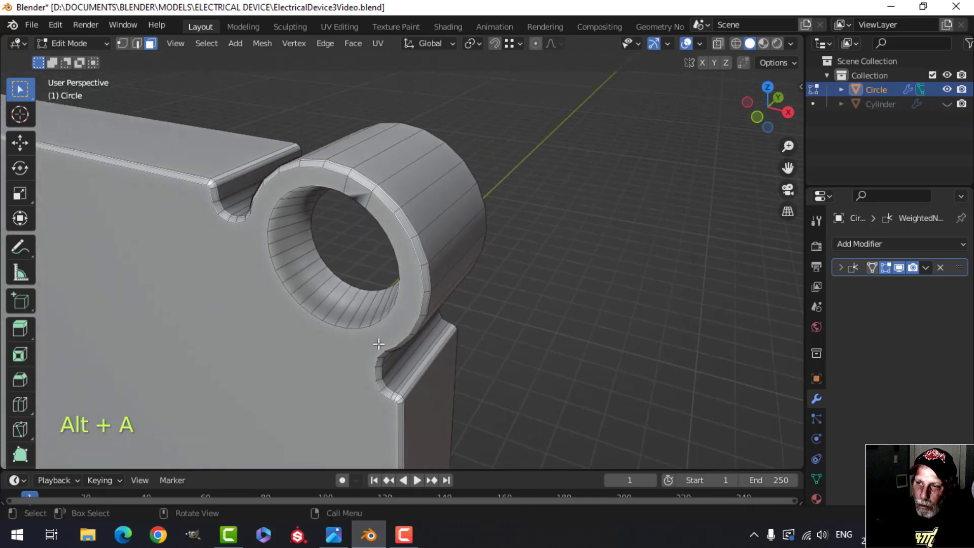
middle_click_drag(348, 282, 352, 281, "shift")
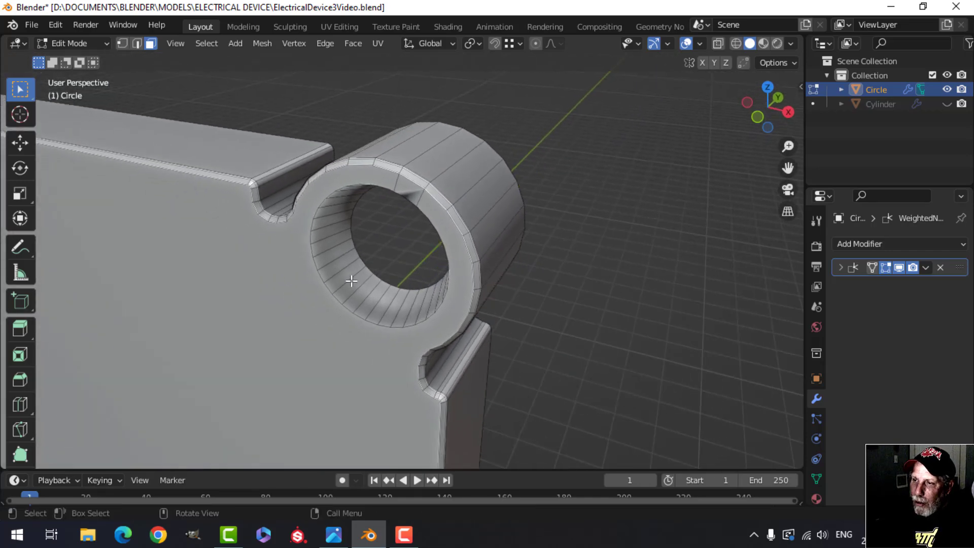
key("2")
left_click(419, 209, "alt+shift")
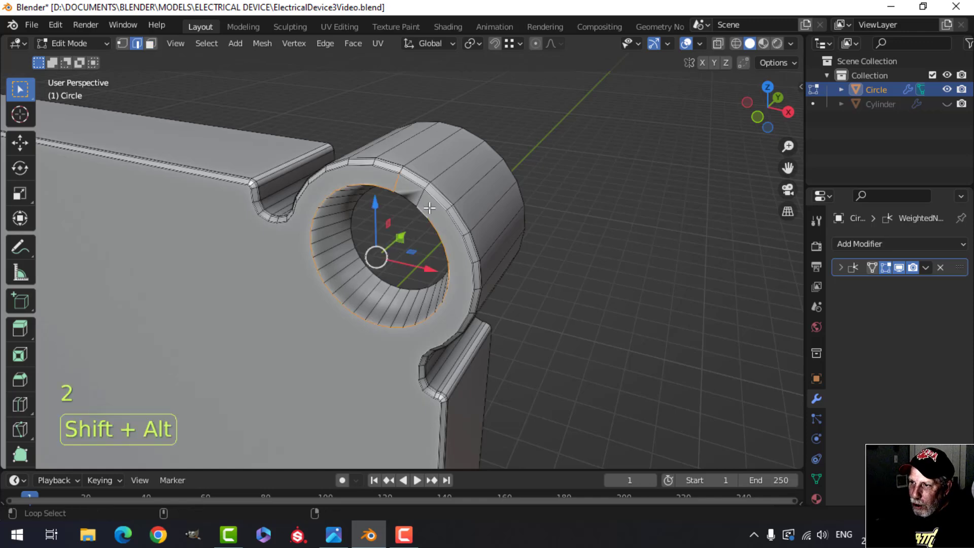
left_click(395, 180, "shift")
scroll(437, 228, "up", 5)
middle_click_drag(415, 197, 452, 262, "shift")
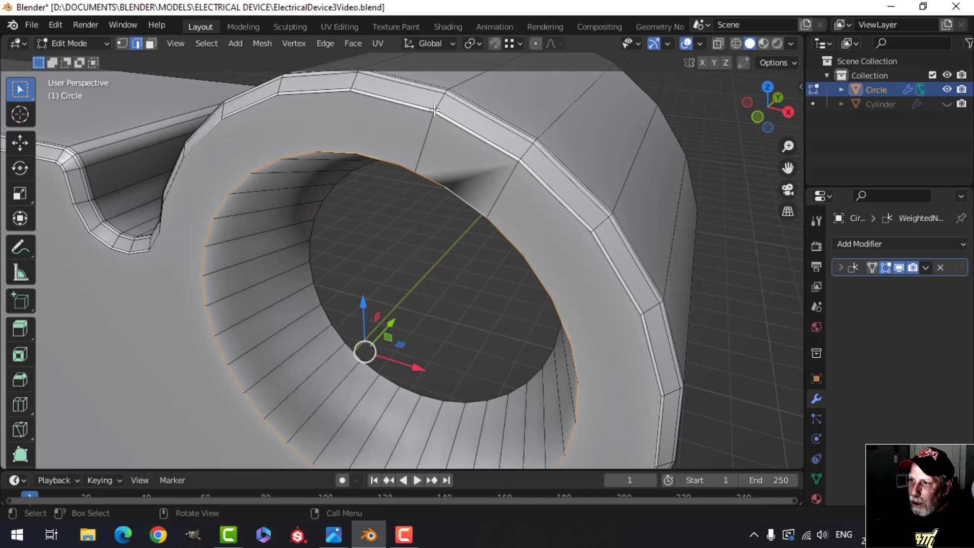
scroll(435, 110, "down", 5)
middle_click_drag(435, 110, 674, 213, "shift")
scroll(406, 261, "up", 4)
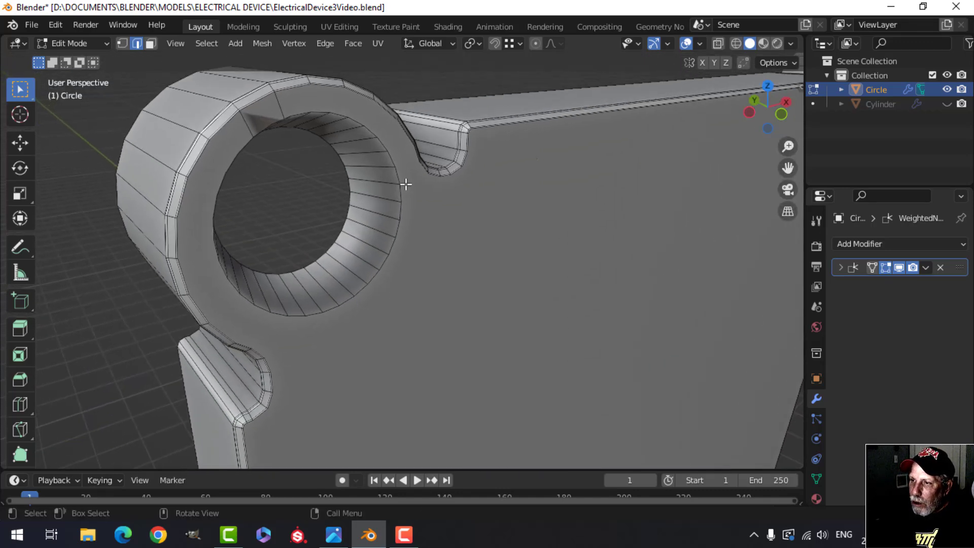
left_click(407, 181, "alt+shift")
key("shift")
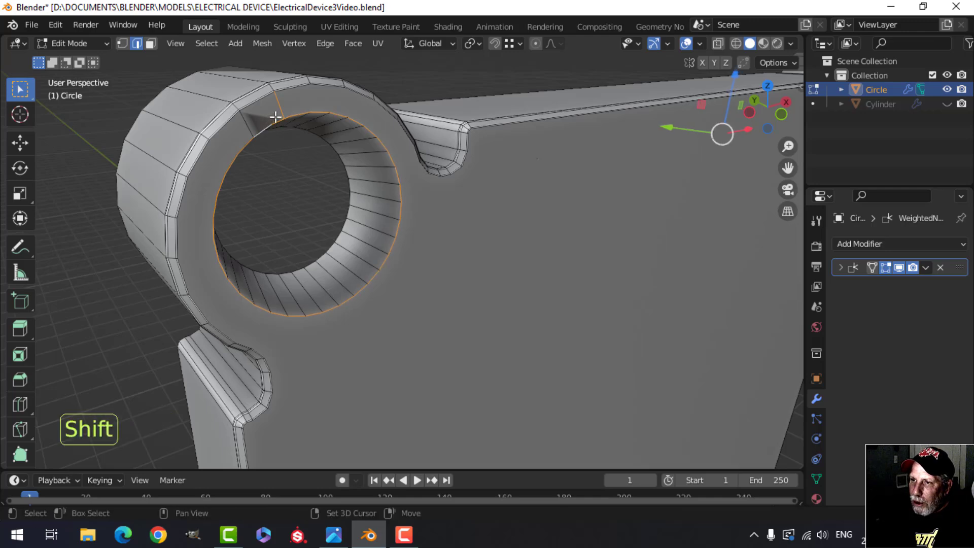
Add the front rim edge loops of the two lower corner holes to the selection, without the stray connecting edges.
scroll(443, 226, "down", 5)
middle_click_drag(443, 227, 354, 224, "shift")
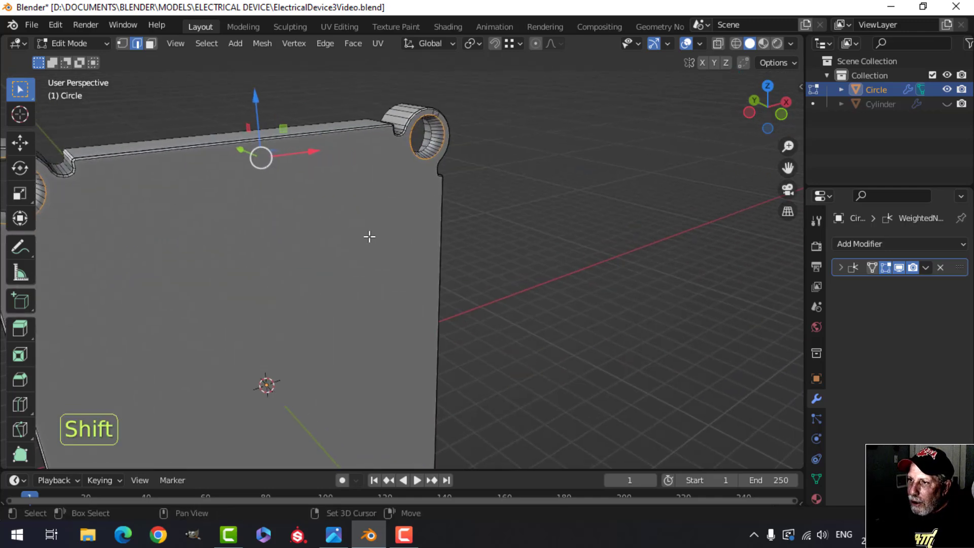
scroll(340, 210, "up", 3)
scroll(340, 211, "down", 4)
middle_click_drag(305, 272, 341, 243)
scroll(369, 195, "up", 5)
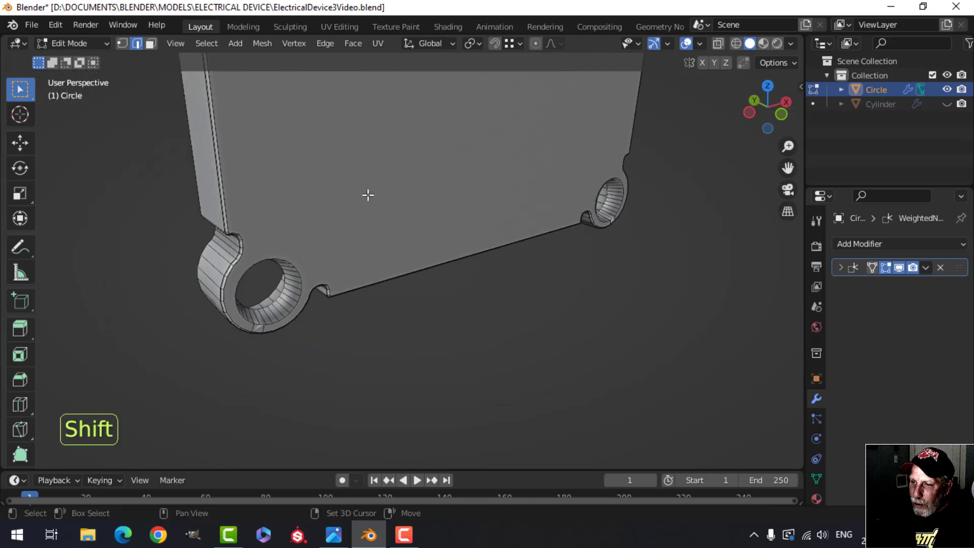
left_click(293, 296, "alt")
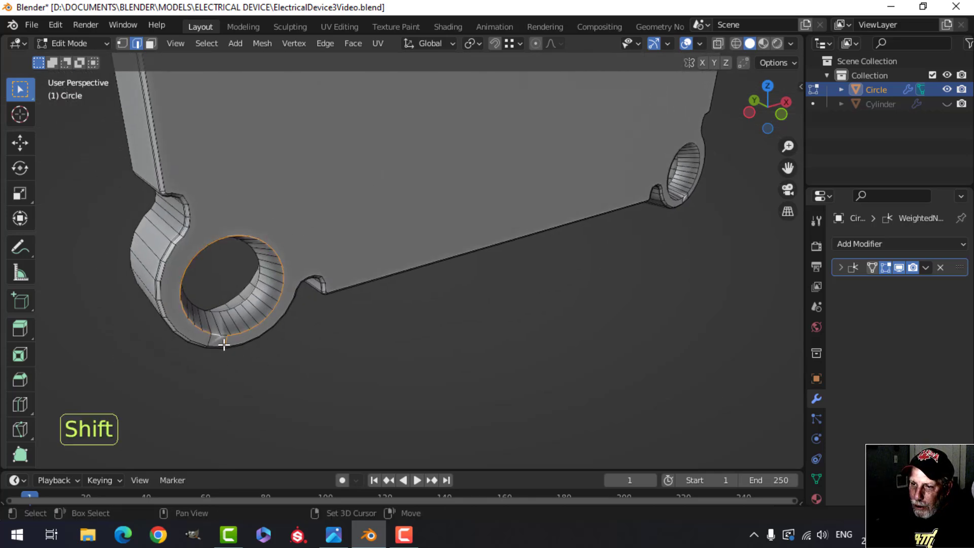
middle_click_drag(325, 344, 189, 388)
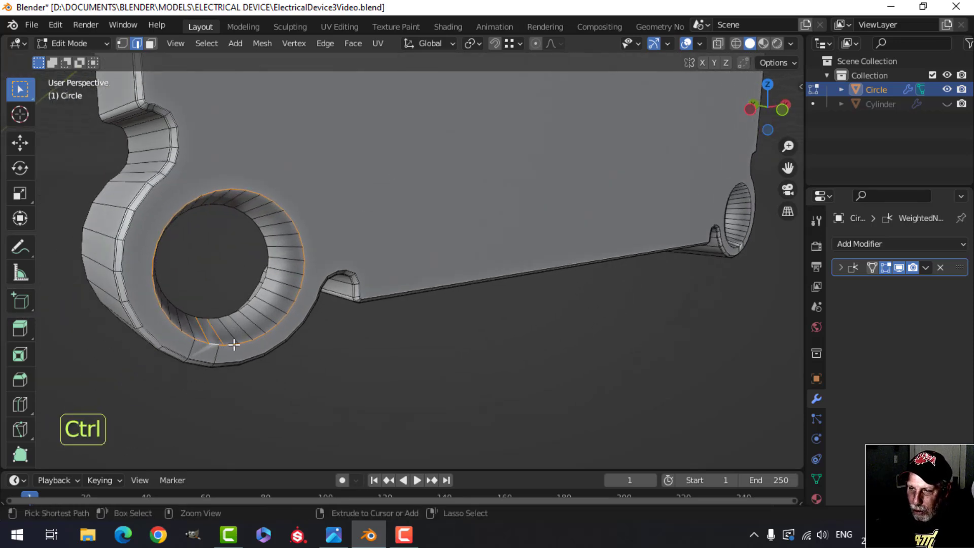
left_click(213, 345, "alt+shift")
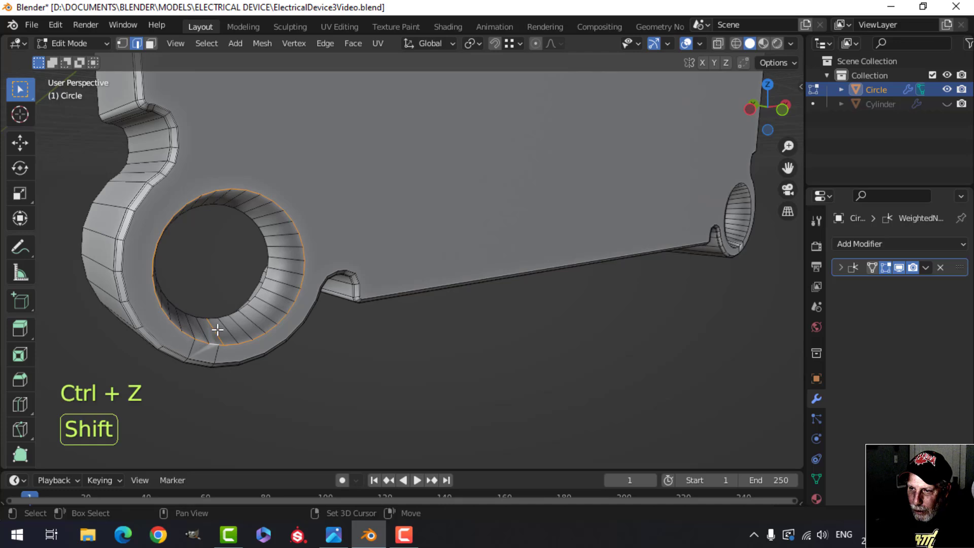
left_click(213, 330, "shift")
scroll(448, 313, "down", 2)
middle_click_drag(584, 305, 131, 318, "shift")
scroll(421, 341, "down", 1)
middle_click_drag(473, 302, 354, 271, "shift")
scroll(341, 315, "up", 2)
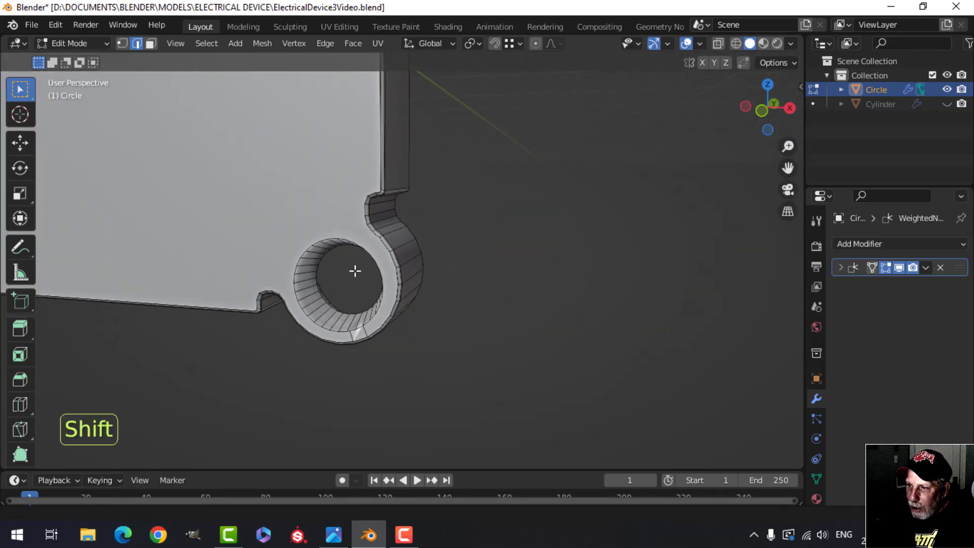
scroll(360, 269, "up", 2)
left_click(376, 297, "alt+shift")
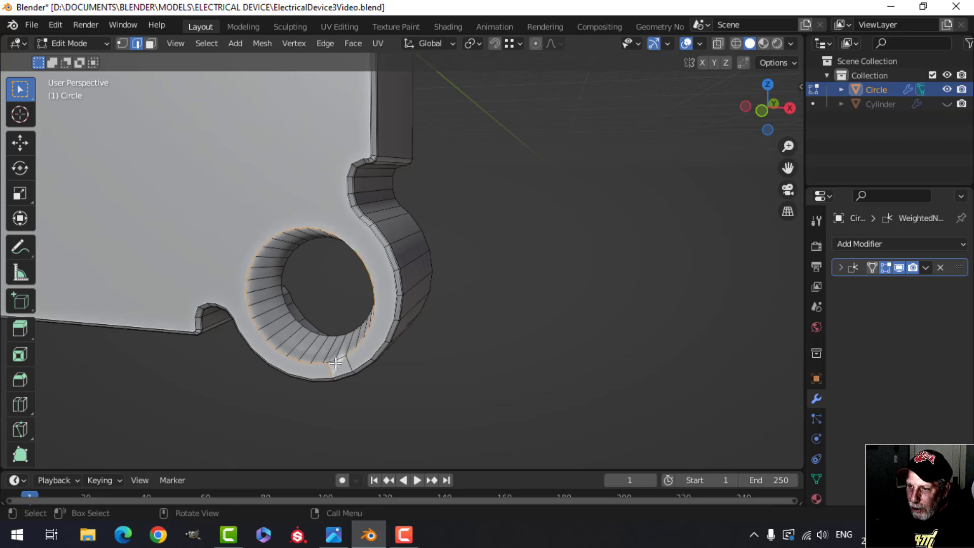
left_click(330, 377, "alt+shift")
Bevel the front rims of all four corner holes with a width of 0.06 m and one segment.
middle_click_drag(387, 370, 387, 386, "shift")
scroll(424, 370, "down", 4)
middle_click_drag(433, 129, 417, 276, "shift")
scroll(378, 190, "down", 4)
middle_click_drag(381, 236, 371, 306, "shift")
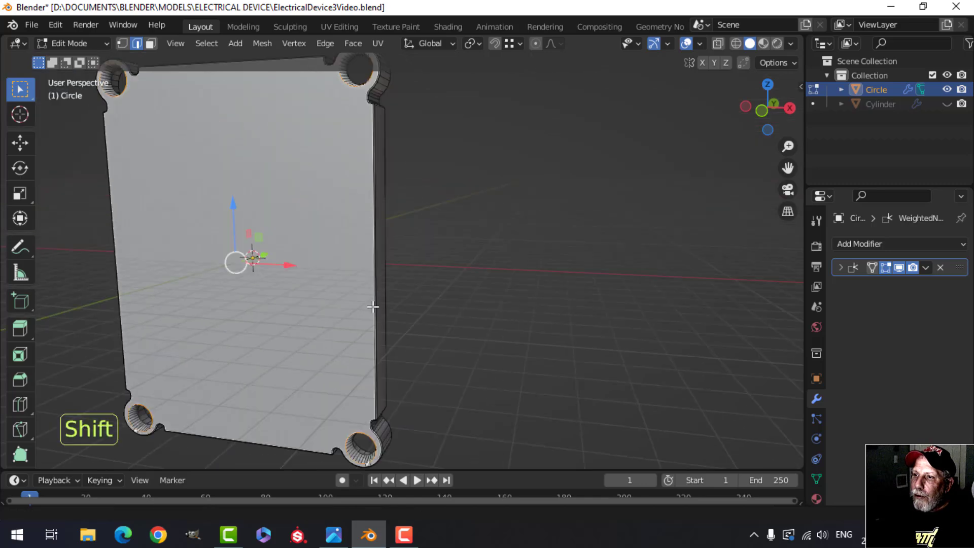
middle_click_drag(378, 160, 364, 319, "shift")
scroll(368, 269, "up", 4)
scroll(355, 312, "up", 3)
middle_click_drag(292, 274, 376, 336, "shift")
scroll(389, 337, "up", 1)
key("ctrl+b")
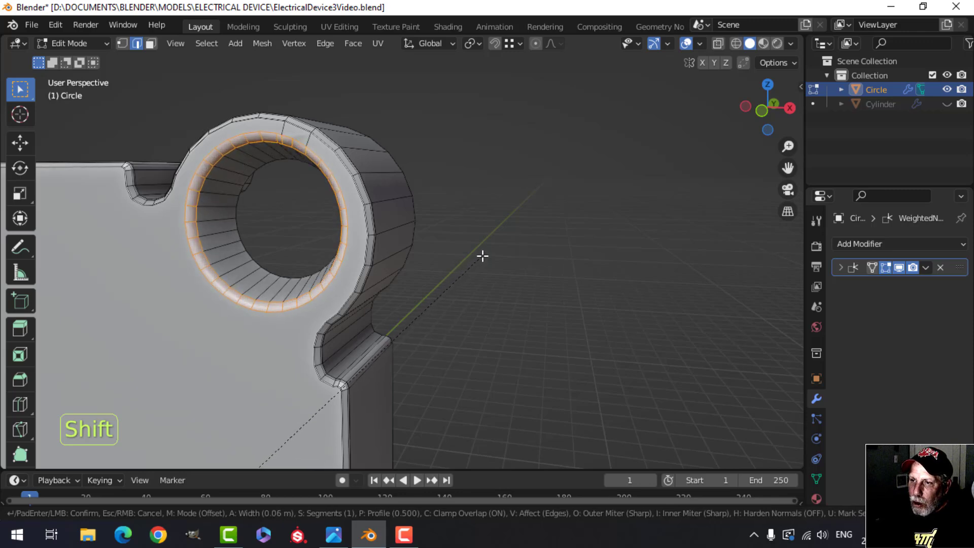
left_click(483, 257)
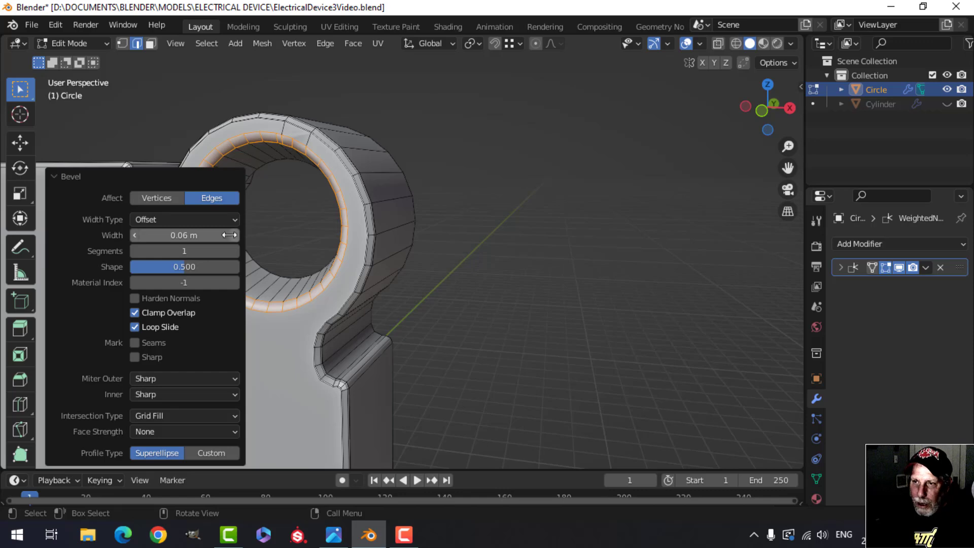
left_click(173, 171)
Add a loop cut around the inner wall of the upper corner hole, slid close to the bevelled front rim.
middle_click_drag(240, 186, 341, 246, "shift")
middle_click_drag(340, 246, 306, 244)
scroll(329, 251, "up", 2)
mouse_move(340, 262)
middle_mouse_down("shift")
mouse_move(345, 254)
mouse_move(338, 259)
middle_mouse_up("shift")
key("alt+a")
key("ctrl+r")
left_click(274, 244)
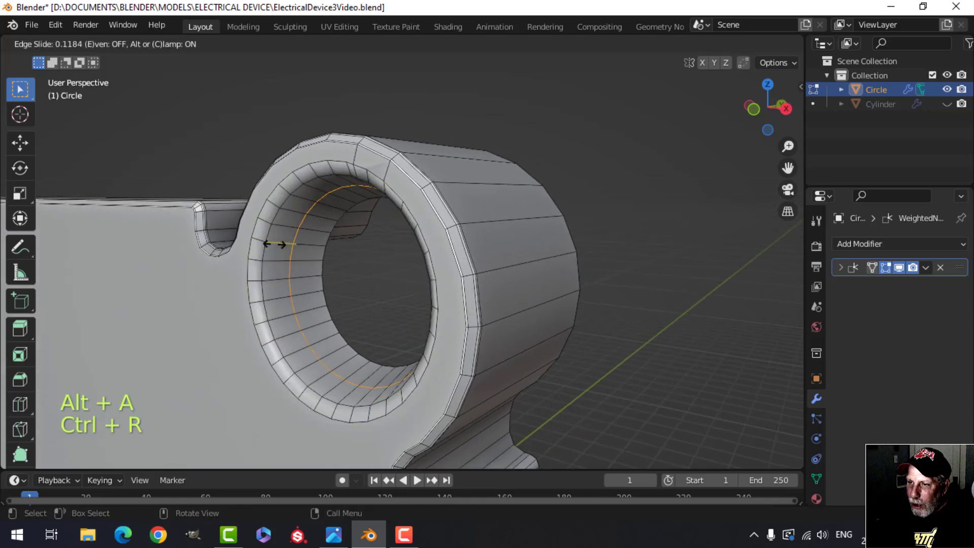
left_click(259, 245)
scroll(304, 265, "up", 3)
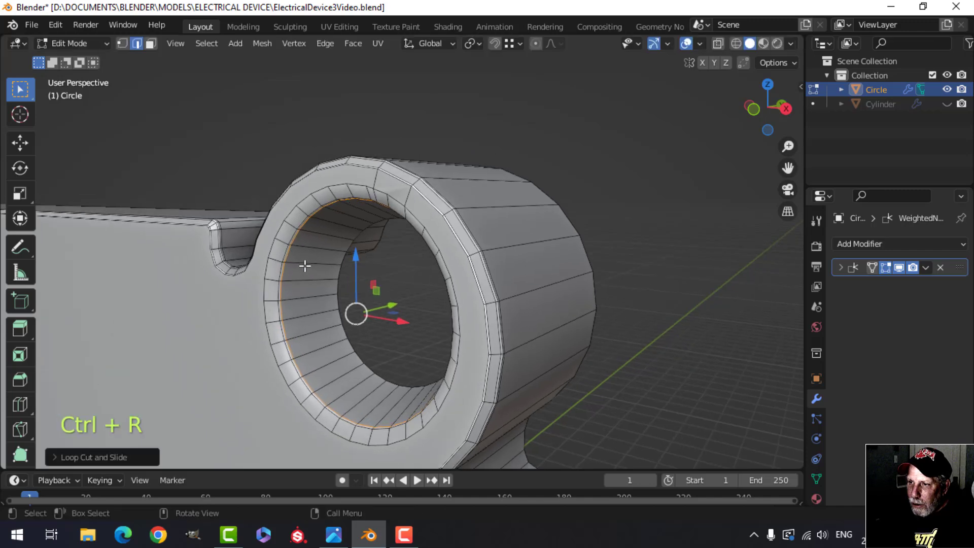
Add two loop cuts around the bevelled rim of the upper corner hole, one close to its inner edge and one close to its outer edge.
key("ctrl+r")
left_click(241, 212)
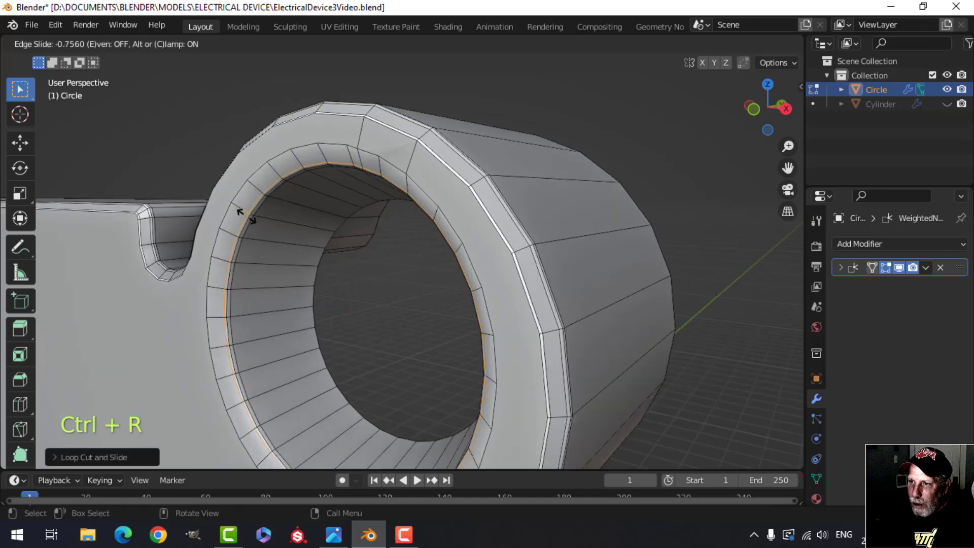
left_click(246, 215)
key("ctrl+r")
left_click(249, 188)
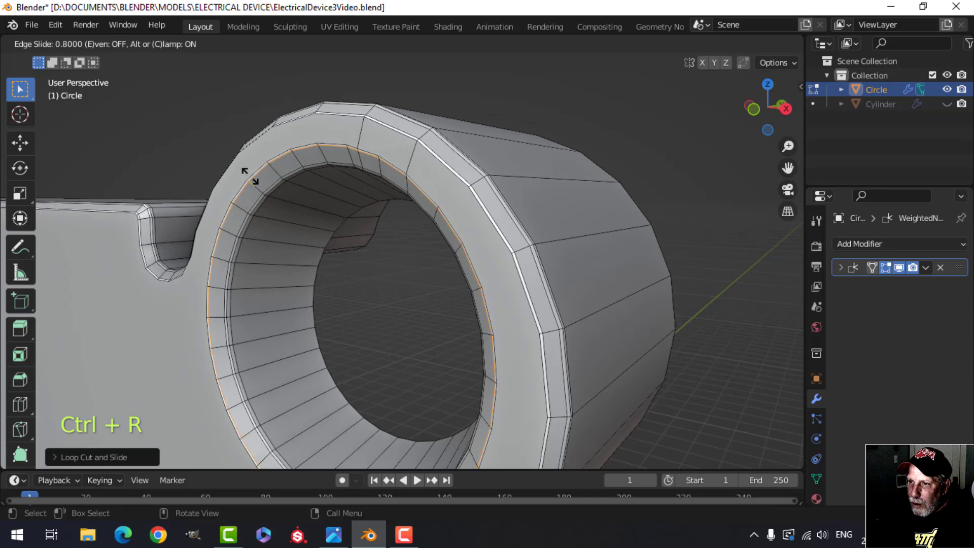
left_click(250, 176)
key("Tab")
scroll(391, 234, "down", 4)
middle_click_drag(391, 234, 627, 248, "shift")
scroll(521, 253, "down", 2)
key("alt+a")
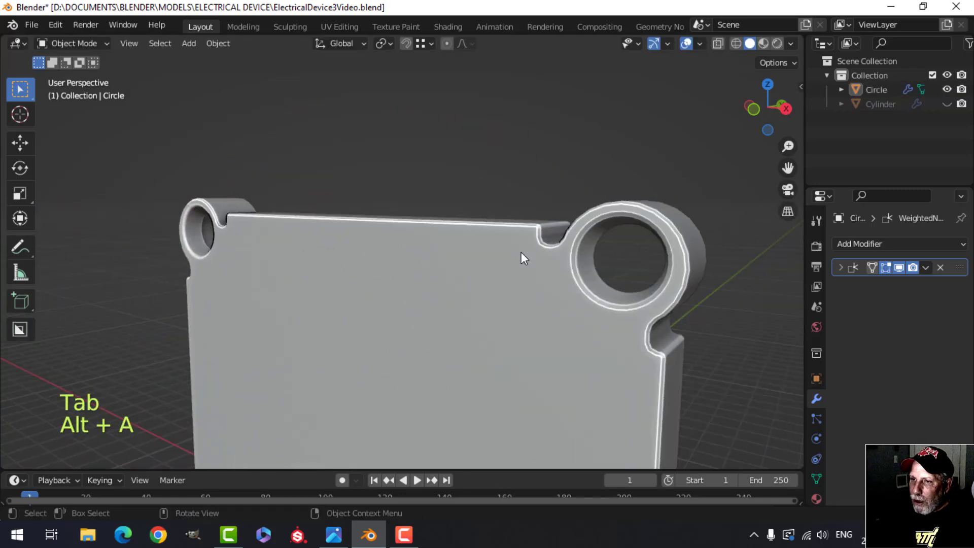
Inspect the bevelled rims and shading of the holes at the backplate's other corners.
middle_click_drag(522, 251, 396, 277, "shift")
middle_click_drag(396, 277, 490, 279)
middle_click_drag(314, 280, 497, 282, "shift")
scroll(497, 282, "up", 4)
middle_click_drag(172, 282, 317, 284, "shift")
middle_click_drag(130, 304, 404, 269, "shift")
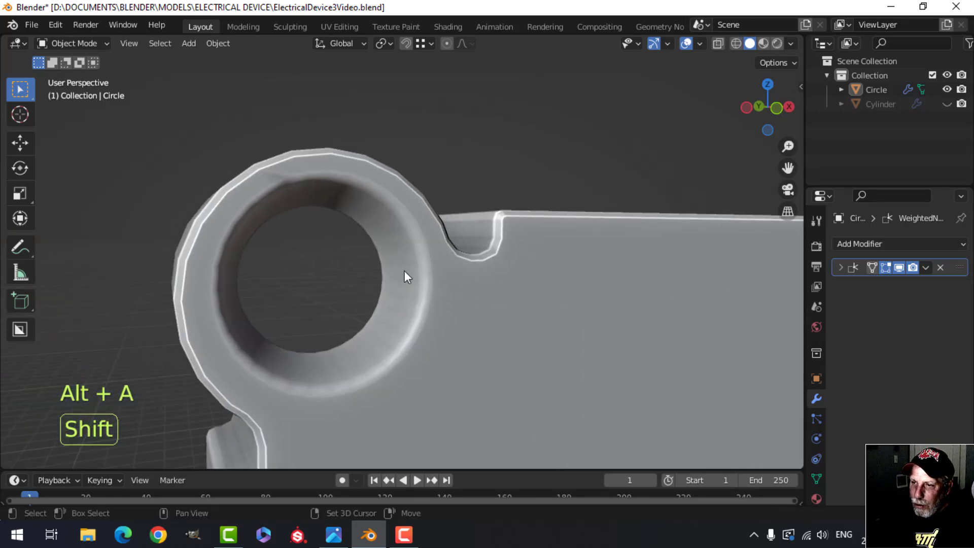
scroll(437, 282, "up", 3)
left_click(437, 282)
key("alt+a")
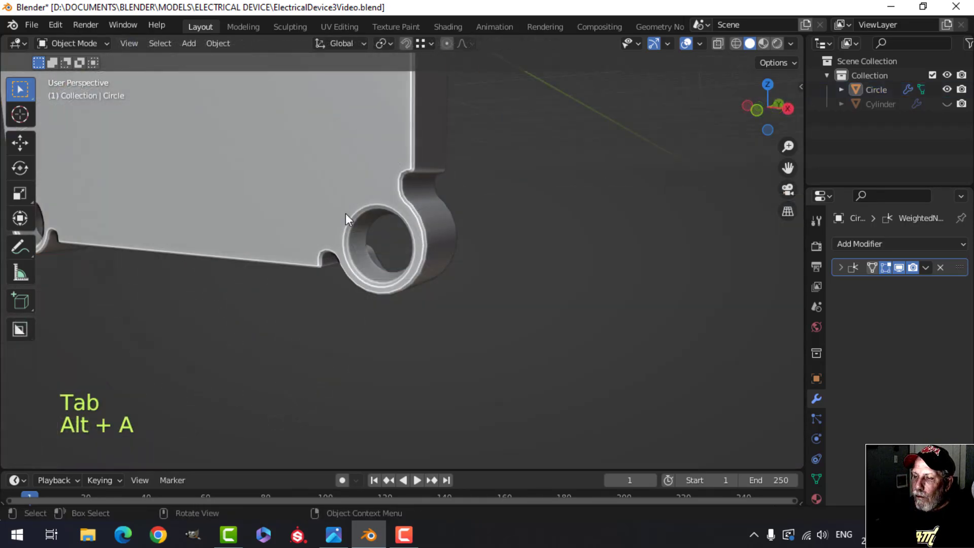
scroll(346, 213, "down", 4)
middle_click_drag(345, 213, 339, 284, "shift")
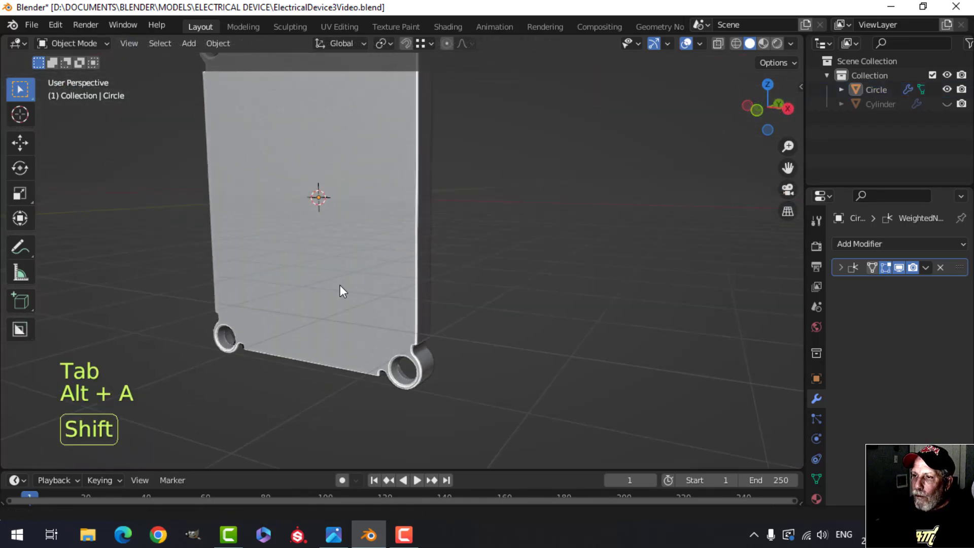
middle_click_drag(311, 158, 310, 317, "shift")
scroll(389, 275, "up", 4)
scroll(330, 330, "down", 3)
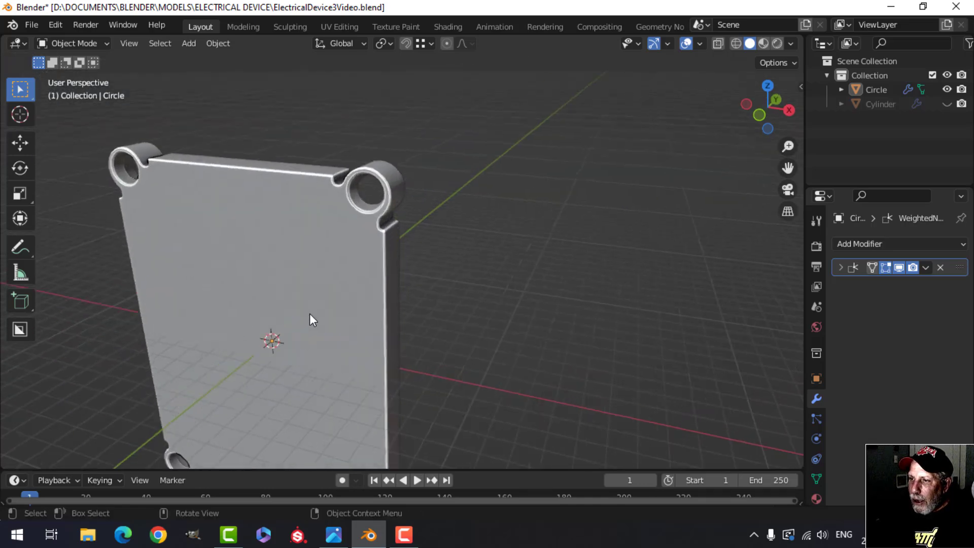
scroll(364, 308, "up", 2)
Unhide the mirrored cylinders and open their mesh for editing with all of its geometry selected.
key("alt+h")
key("alt+a")
middle_click_drag(434, 255, 403, 299, "shift")
scroll(448, 291, "down", 2)
left_click(374, 217)
key("Tab")
key("a")
scroll(424, 297, "up", 2)
scroll(542, 278, "up", 1)
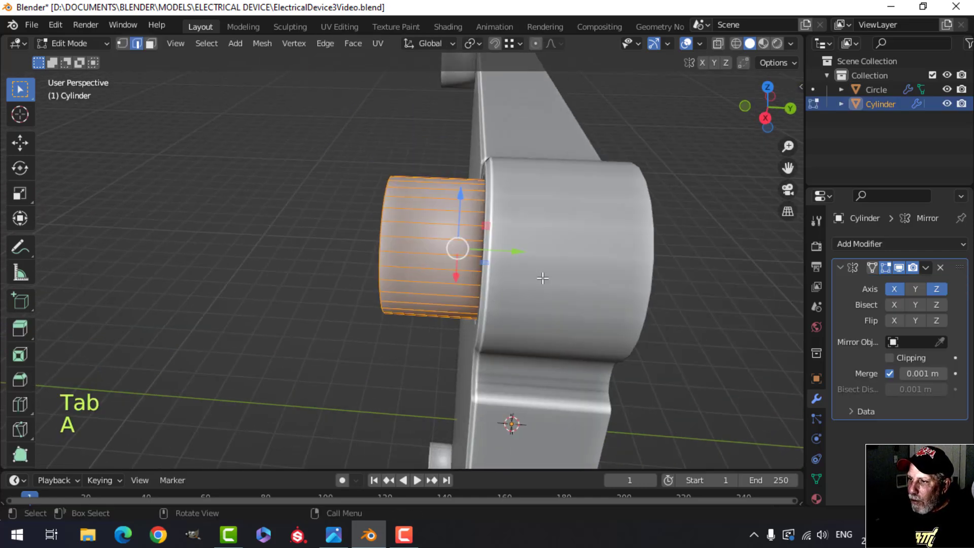
Move the cylinder clear of the front of the backplate and delete its back end face.
middle_click_drag(514, 251, 419, 297)
key("3")
left_click(297, 265)
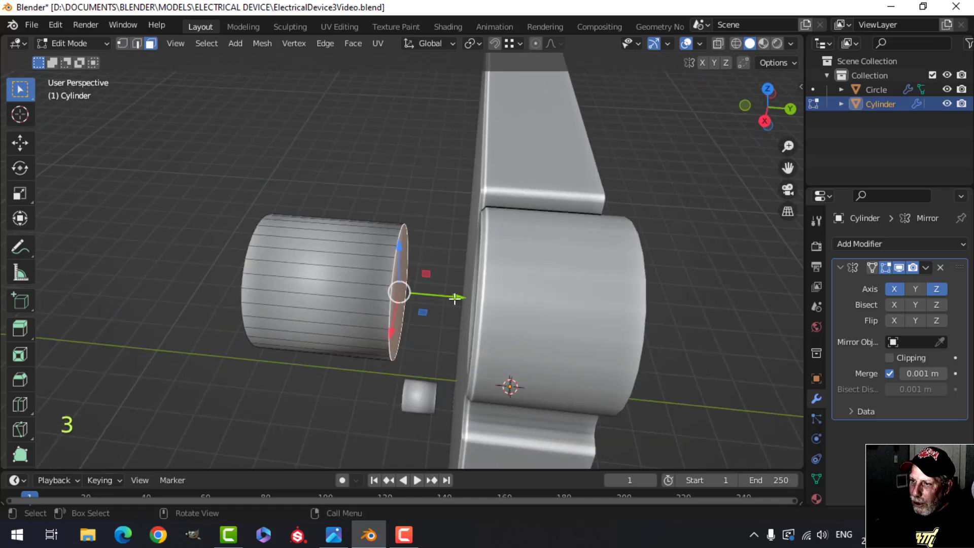
key("x")
left_click(419, 297)
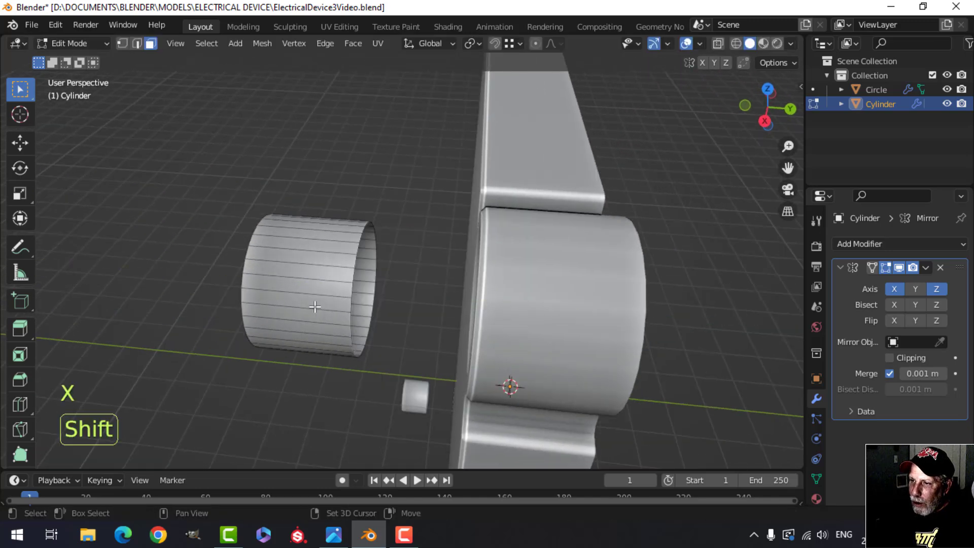
Extrude the cylinder's front face outward about 0.29 m and scale the new face down to form a tapered tip.
middle_click_drag(315, 307, 419, 306, "shift")
middle_click_drag(420, 307, 434, 272)
left_click(408, 287)
middle_click_drag(434, 273, 459, 294)
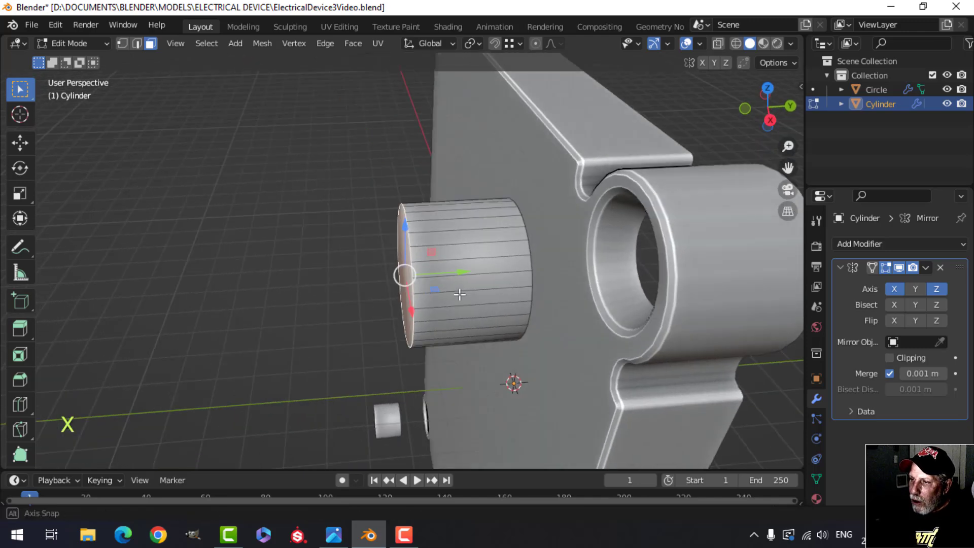
key("e")
right_click(467, 285)
key("e")
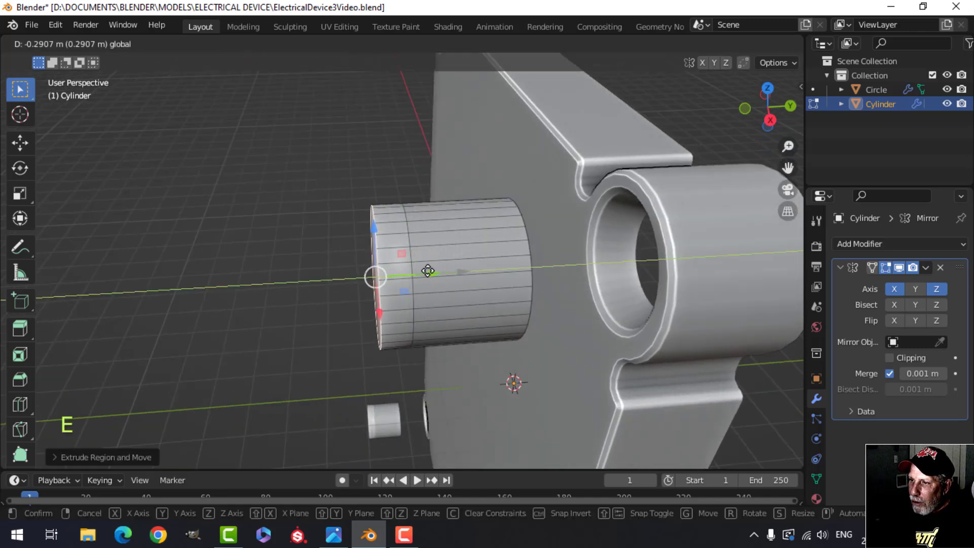
left_click(428, 271)
middle_click_drag(428, 271, 472, 272)
key("s")
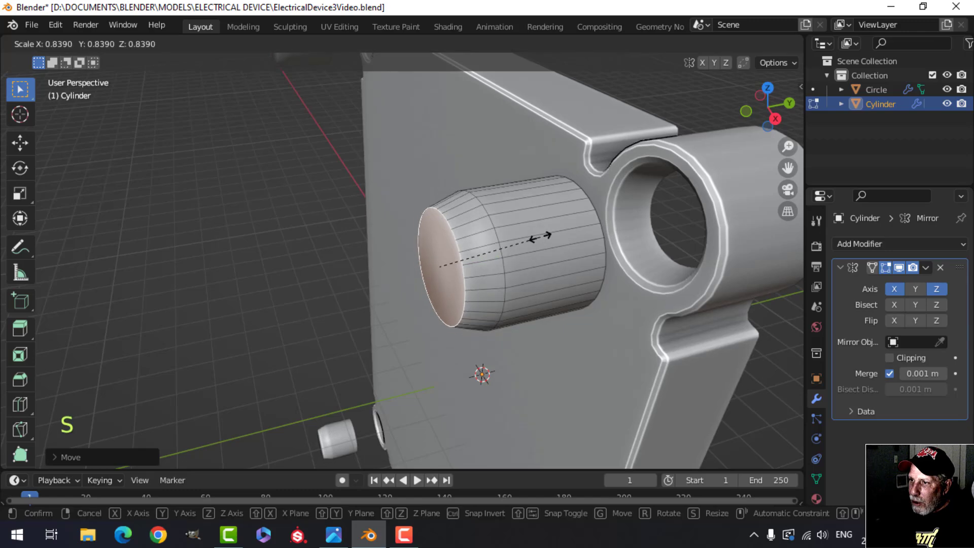
left_click(496, 248)
Inset the front face of the tapered tip, leaving a narrow rim around it.
middle_click_drag(493, 250, 447, 274, "shift")
middle_click_drag(422, 279, 609, 246)
scroll(468, 274, "up", 3)
key("i")
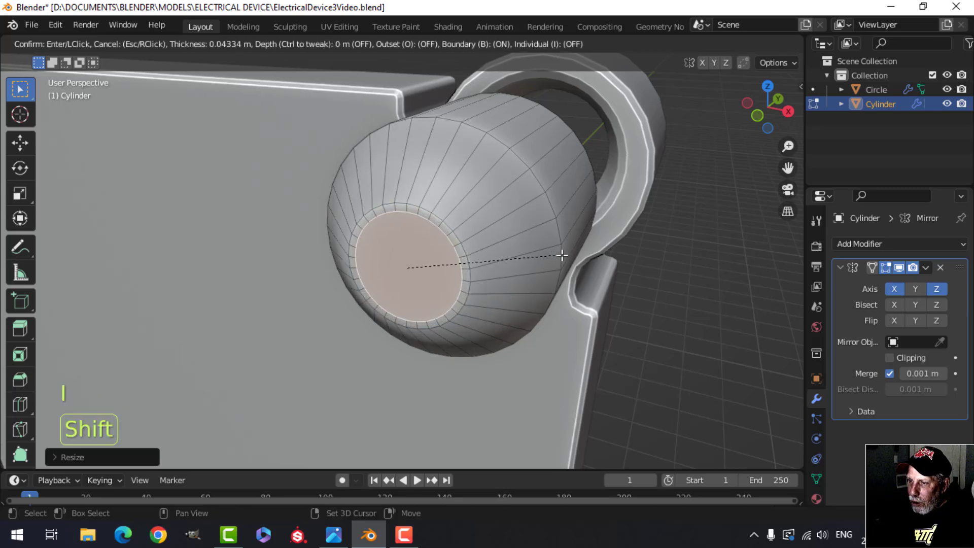
left_click(492, 268)
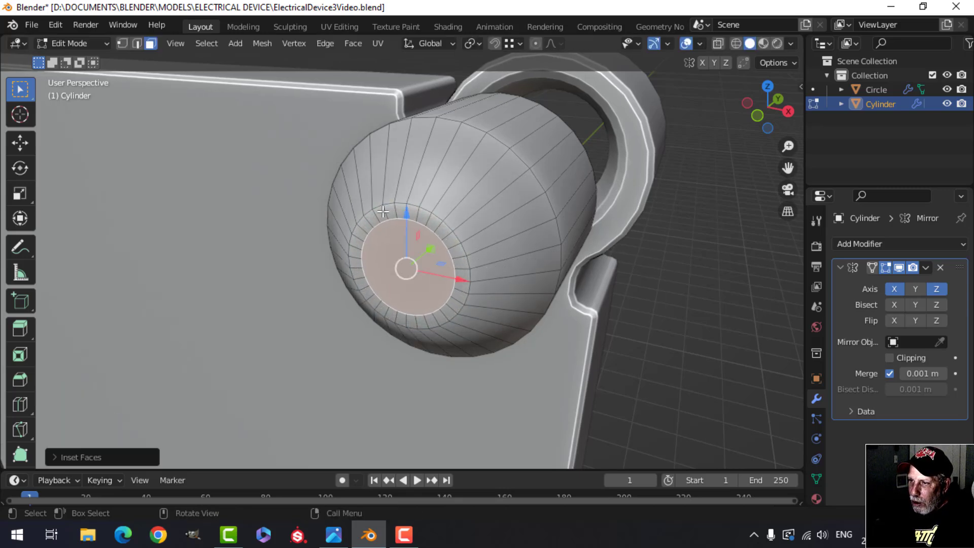
Extrude the inset face into the tip and scale it down slightly to form a round recess.
middle_click_drag(511, 241, 487, 246, "shift")
middle_click_drag(332, 244, 621, 222)
key("e")
left_click(379, 244)
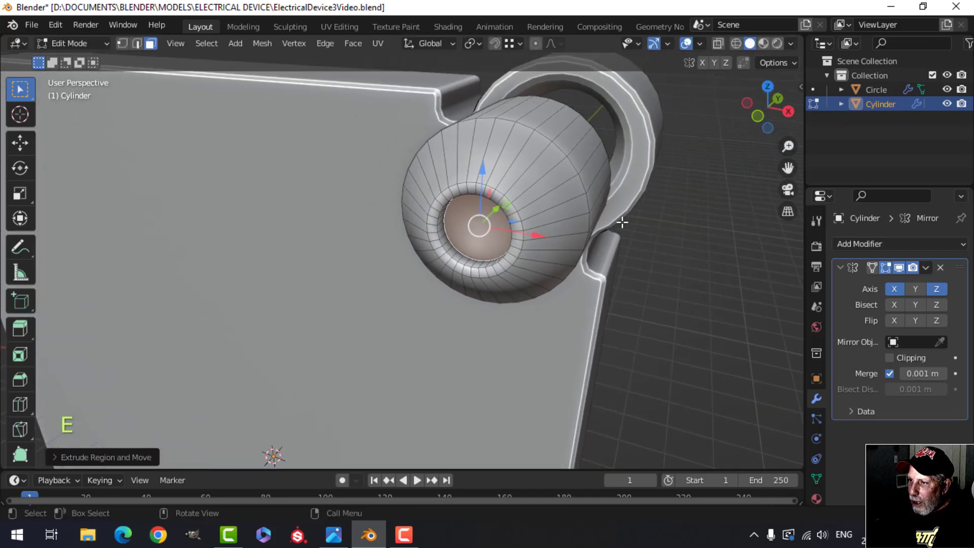
key("s")
left_click(561, 230)
scroll(506, 235, "up", 3)
key("alt+a")
Add supporting loop cuts close to both sides of the edge where the cylinder's straight wall meets the taper.
middle_click_drag(506, 235, 443, 245)
scroll(492, 239, "down", 4)
scroll(367, 237, "up", 2)
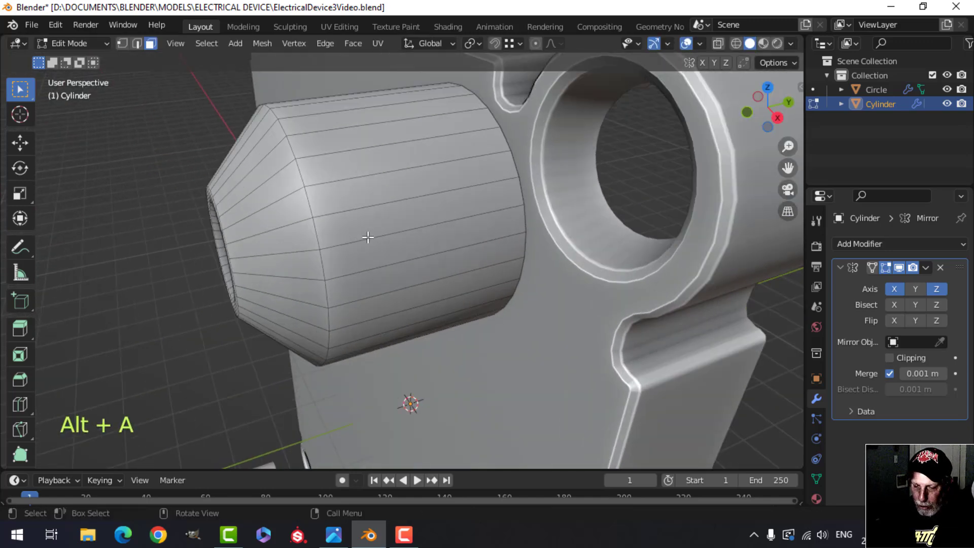
key("ctrl+r")
left_click(358, 236)
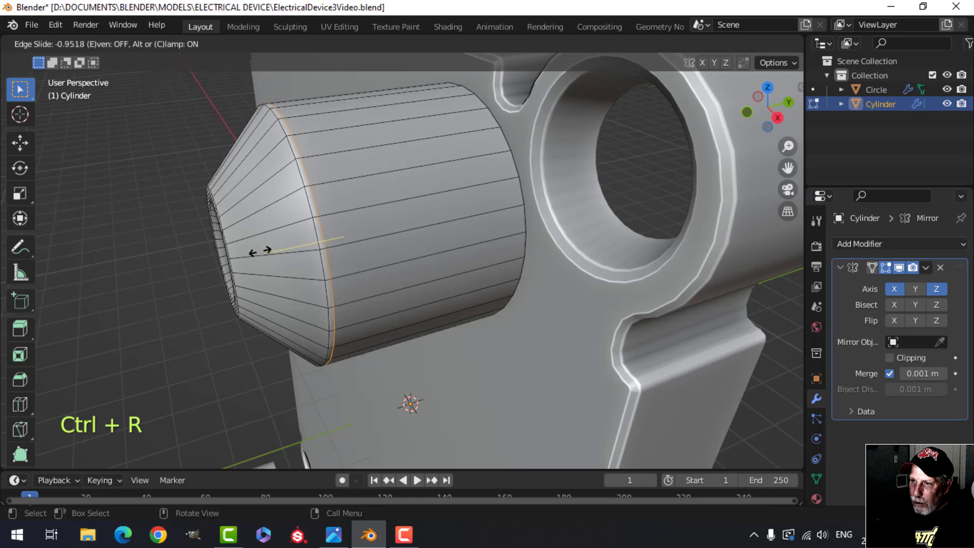
left_click(283, 235)
key("ctrl+r")
left_click(294, 235)
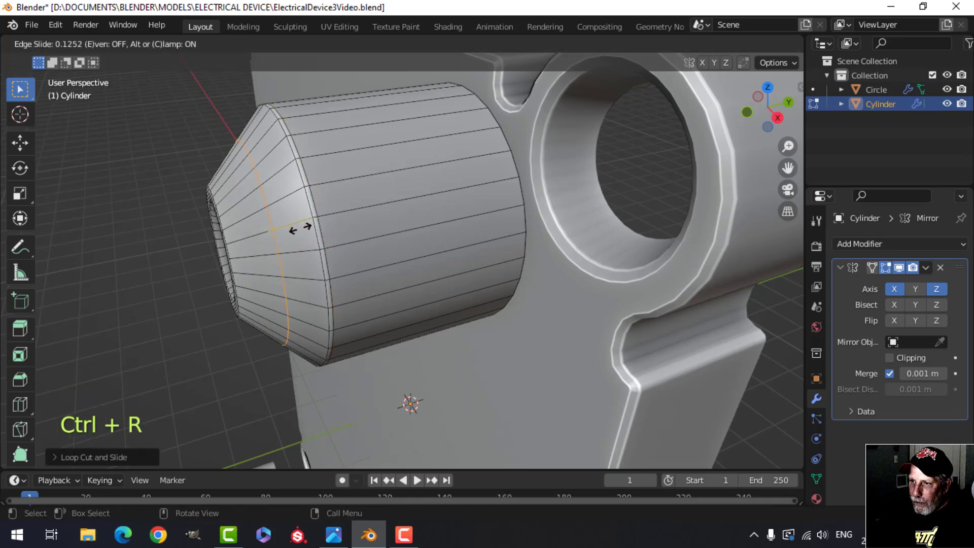
left_click(337, 226)
Add supporting loop cuts close to both sides of the outer edge of the tip's front rim.
middle_click_drag(337, 226, 311, 250, "shift")
scroll(442, 270, "up", 3)
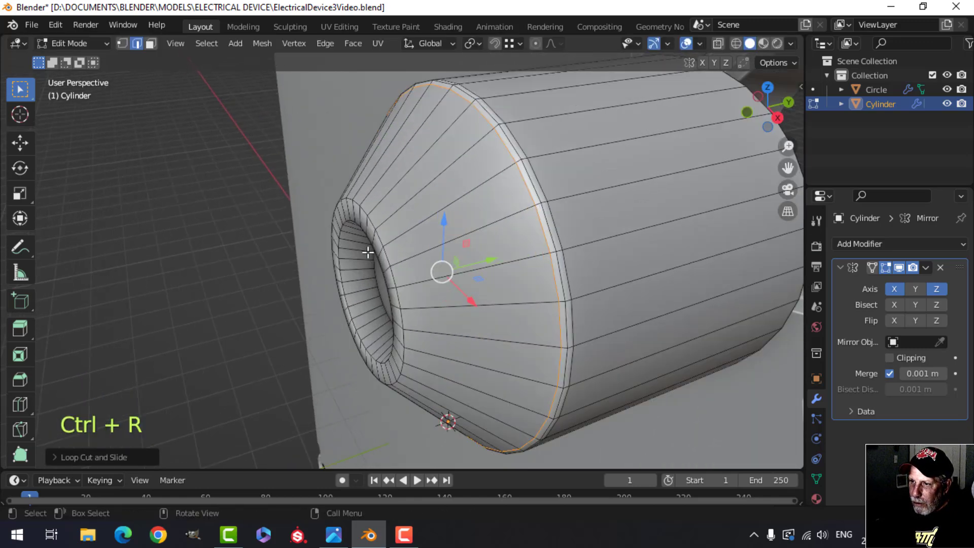
key("ctrl+r")
left_click(442, 270)
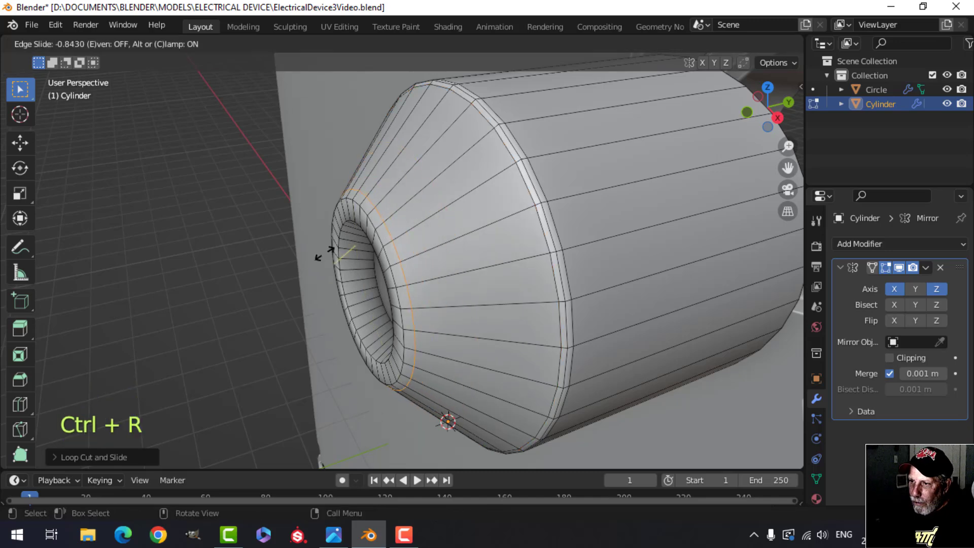
left_click(316, 255)
middle_click_drag(365, 284, 458, 261, "shift")
scroll(459, 261, "up", 2)
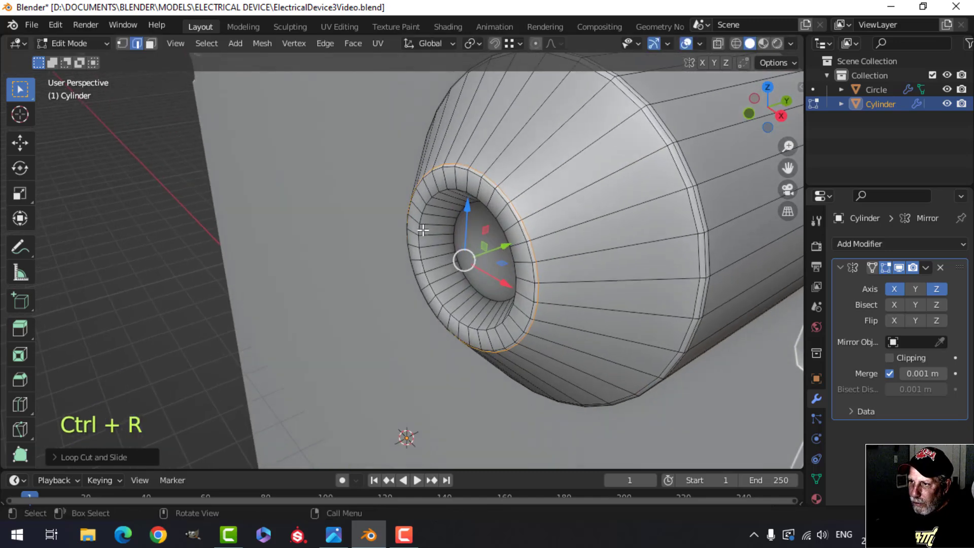
key("ctrl+r")
left_click(430, 183)
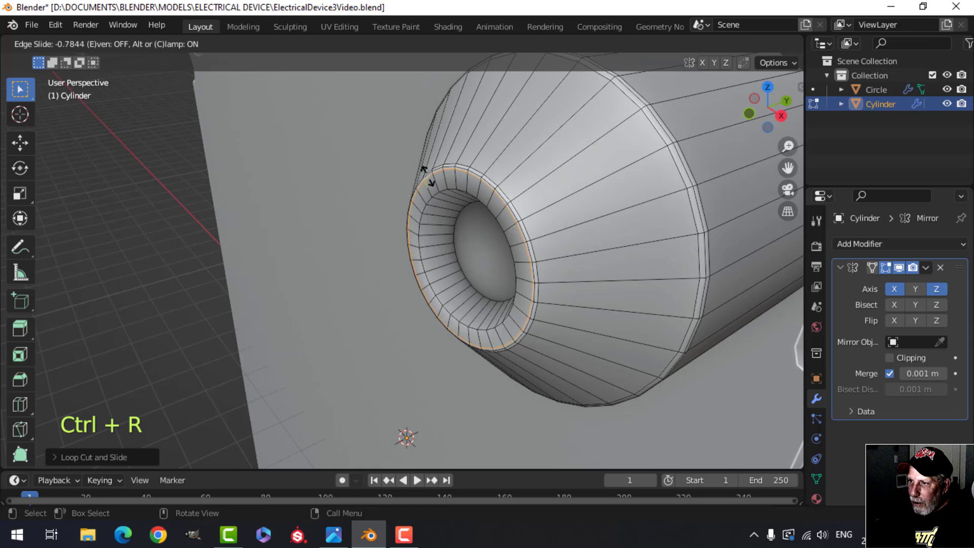
left_click(427, 176)
Add supporting loop cuts on both sides of the recess opening's edge, one on the front rim and one on the inner wall.
key("ctrl+r")
left_click(432, 183)
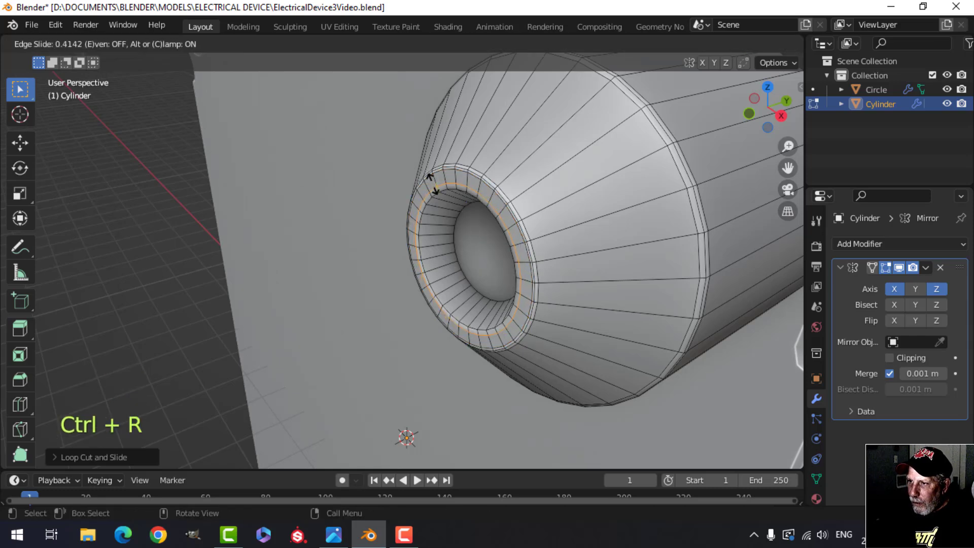
left_click(432, 184)
key("ctrl+r")
left_click(436, 207)
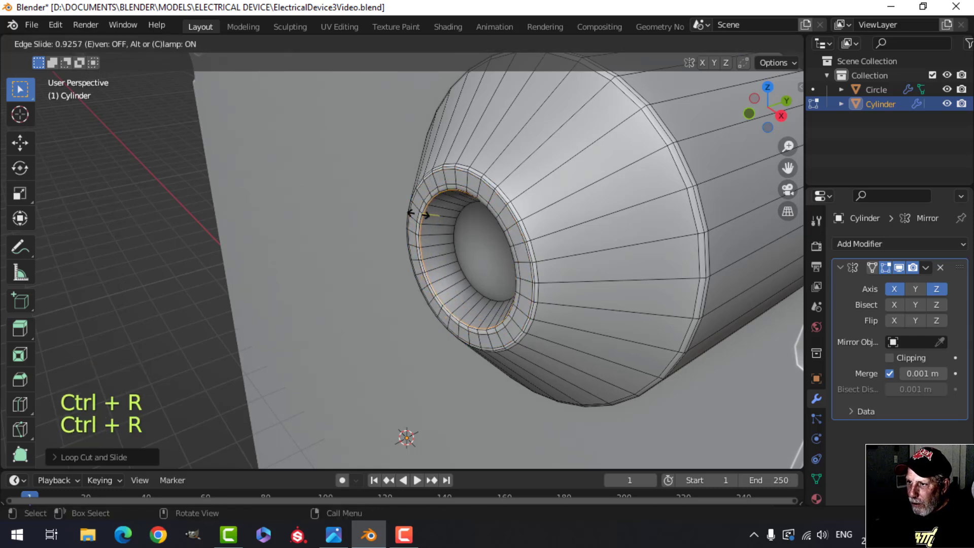
left_click(420, 214)
Add a further loop cut deeper inside the recess wall and finish editing the mesh.
key("ctrl+r")
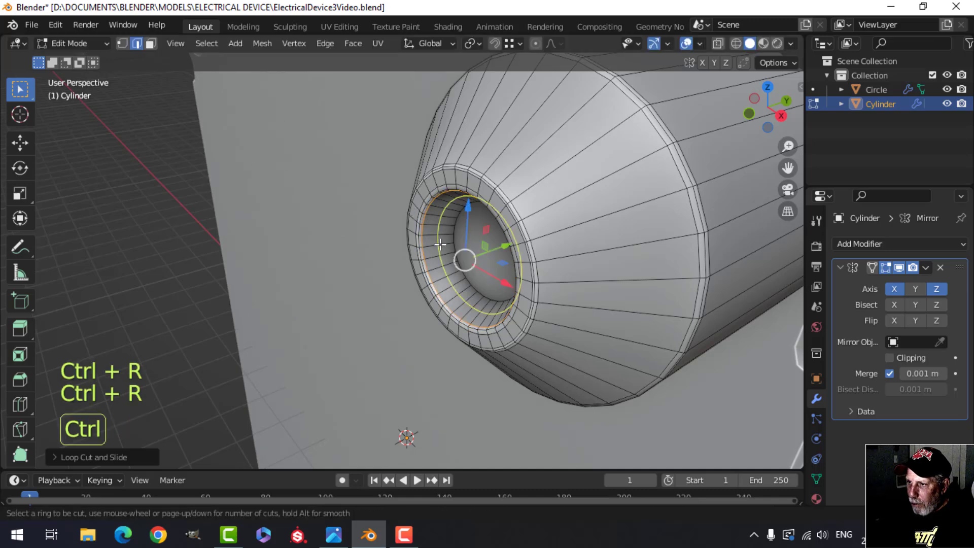
left_click(449, 244)
left_click(450, 244)
key("Tab")
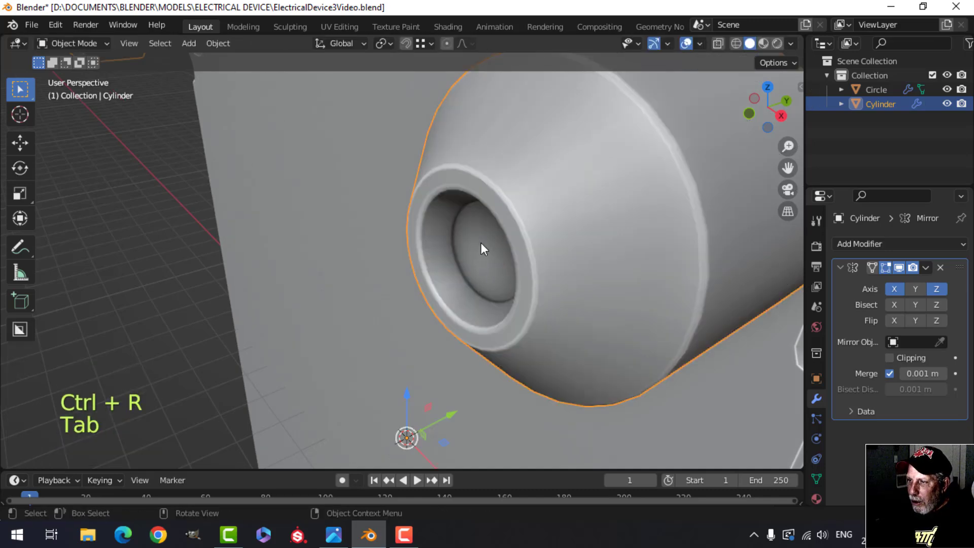
scroll(479, 244, "down", 5)
Select the whole screw mesh and move it back along Y into the corner hole, leaving its tapered tip protruding at the front.
left_click(467, 248)
left_click(470, 248)
key("Tab")
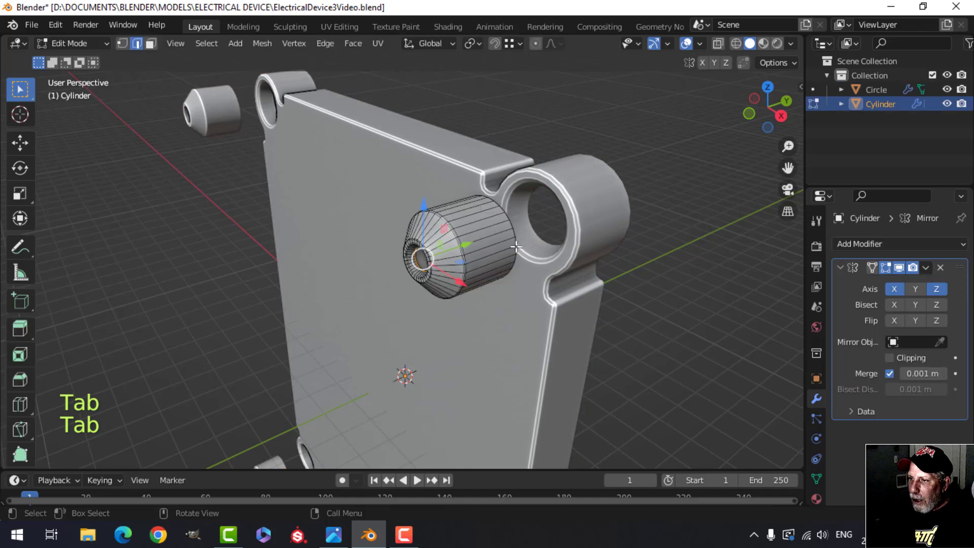
key("a")
middle_click_drag(583, 258, 428, 271)
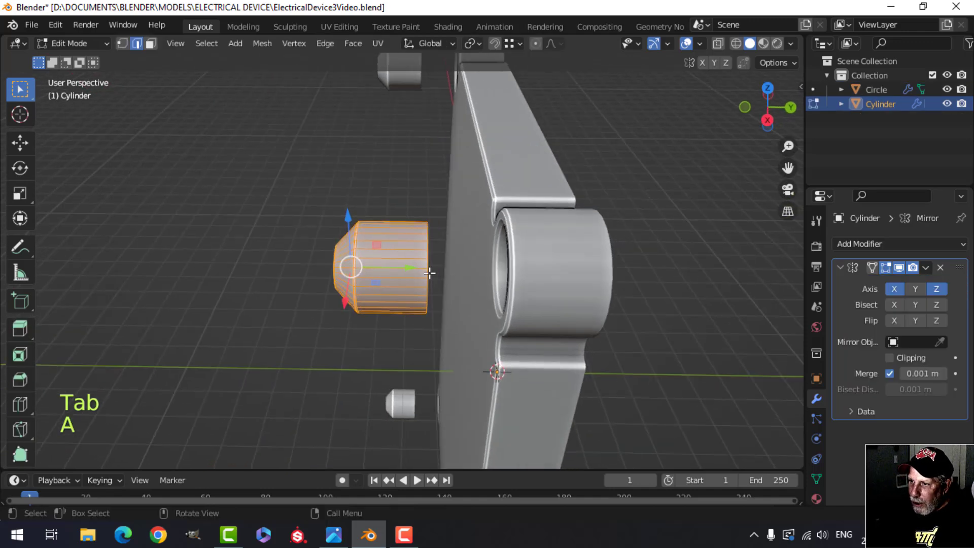
left_click_drag(429, 271, 550, 255)
scroll(517, 260, "up", 2)
middle_click_drag(496, 263, 476, 270)
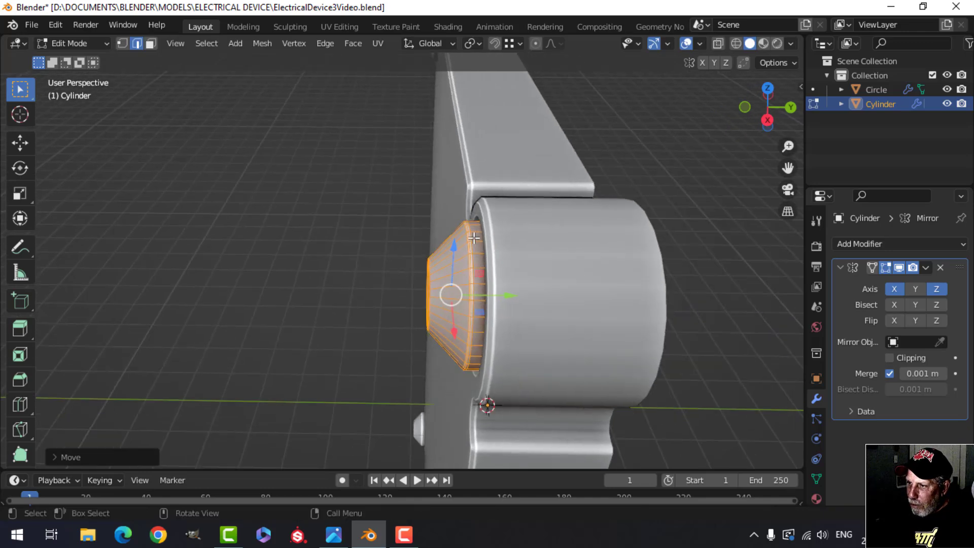
left_click_drag(512, 294, 520, 294)
middle_click_drag(520, 294, 486, 272)
left_click_drag(499, 255, 485, 257)
Set the transform pivot to Individual Origins and scale the screw down slightly in front view to leave a gap inside the hole.
key("KP_1")
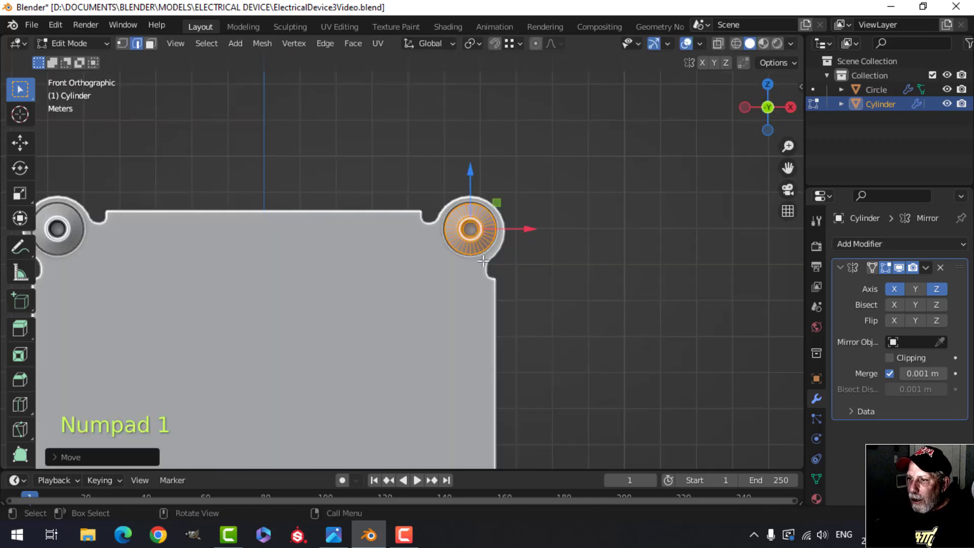
scroll(488, 253, "up", 2)
middle_click_drag(494, 194, 392, 224, "shift")
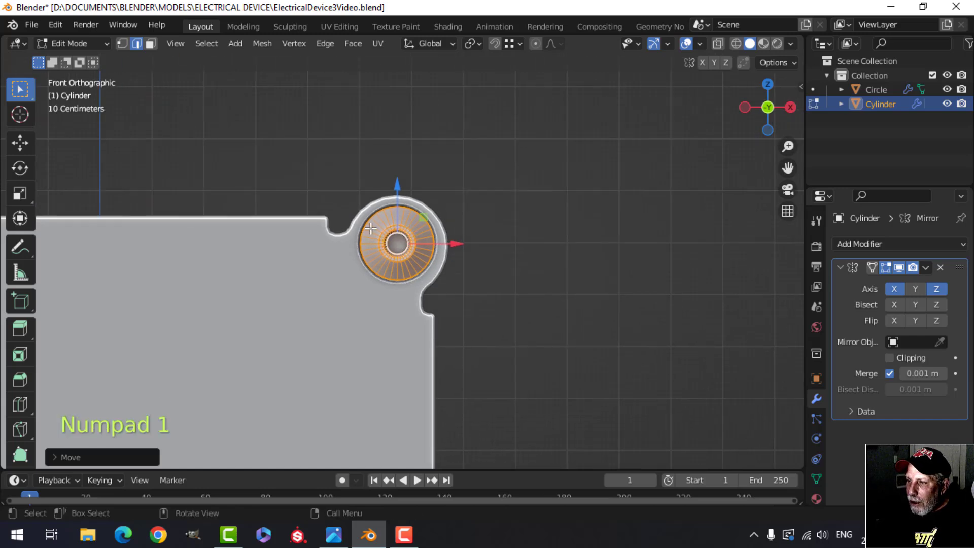
left_click(477, 44)
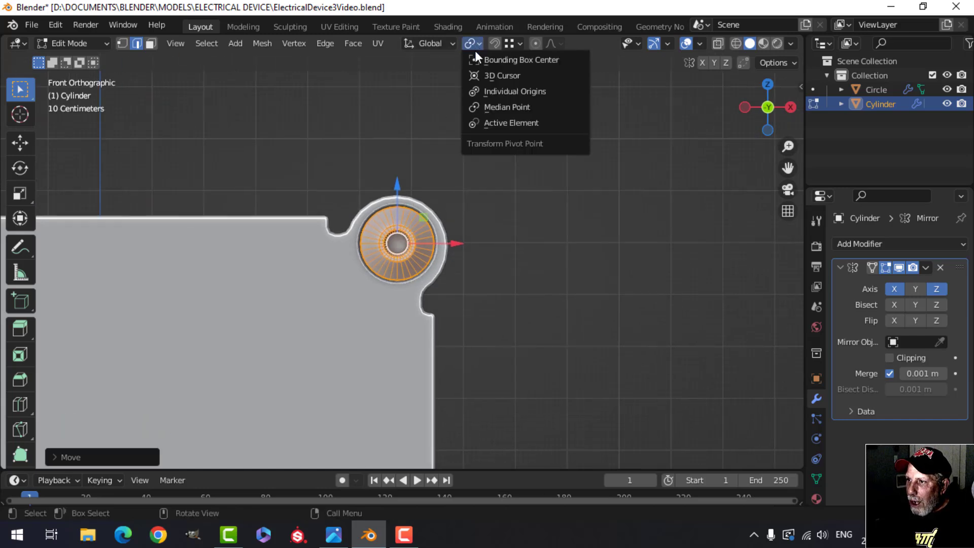
left_click(499, 90)
key("s")
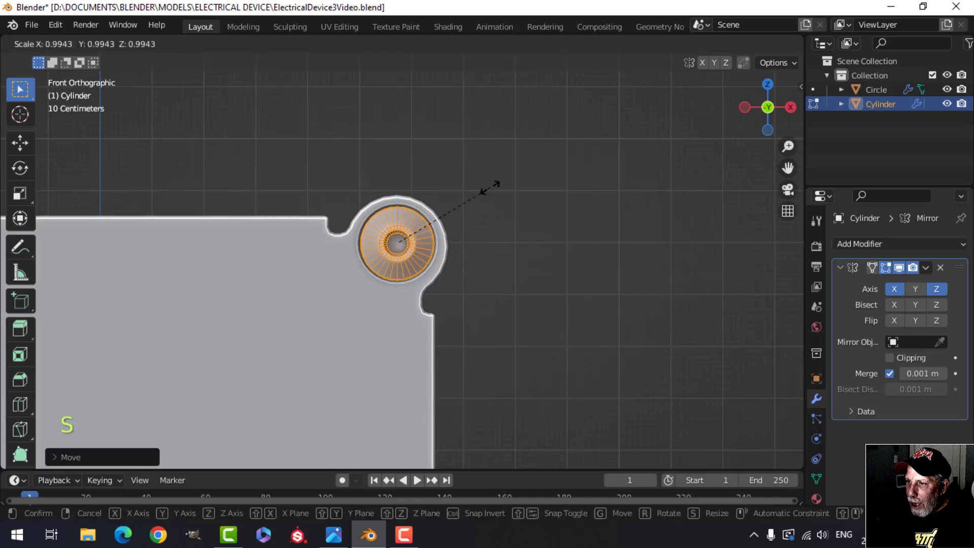
left_click(469, 202)
scroll(442, 211, "up", 3)
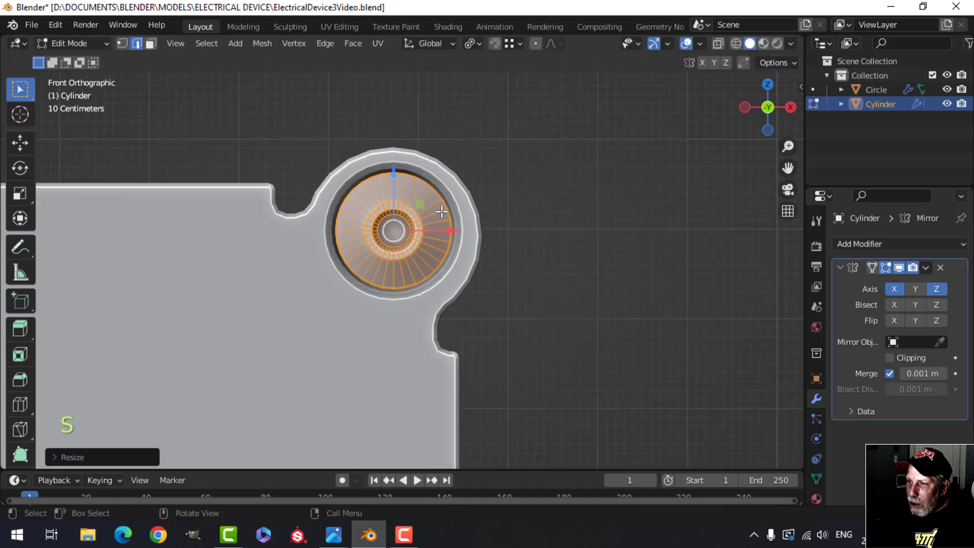
Finish editing the screw mesh, deselect everything and switch the transform pivot away from Individual Origins.
scroll(436, 201, "down", 4)
middle_click_drag(448, 211, 418, 89)
key("Tab")
key("alt+a")
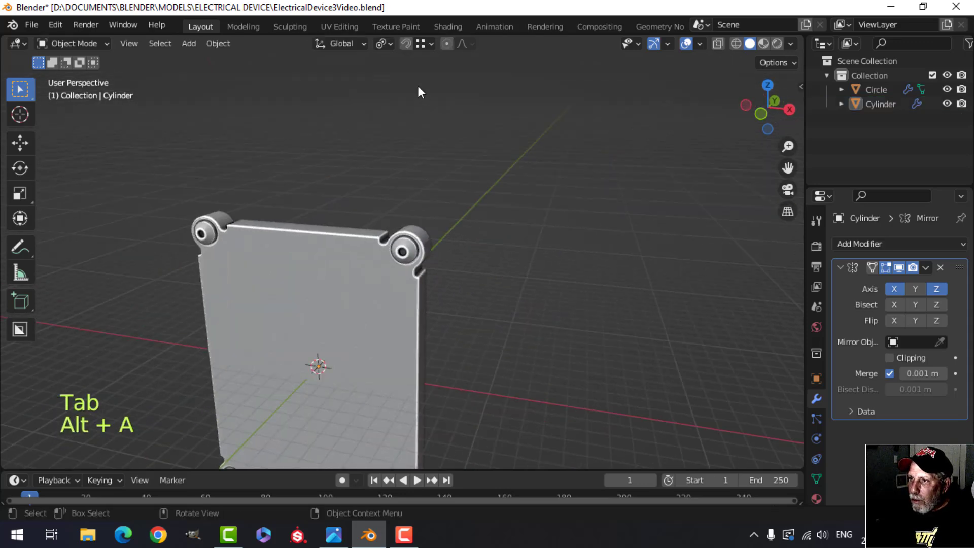
left_click(384, 43)
left_click(401, 107)
Frame the whole backplate with its four corner screws and save the blend file.
scroll(380, 203, "down", 4)
middle_click_drag(380, 261, 399, 222, "shift")
middle_click_drag(424, 260, 393, 258)
scroll(413, 250, "up", 3)
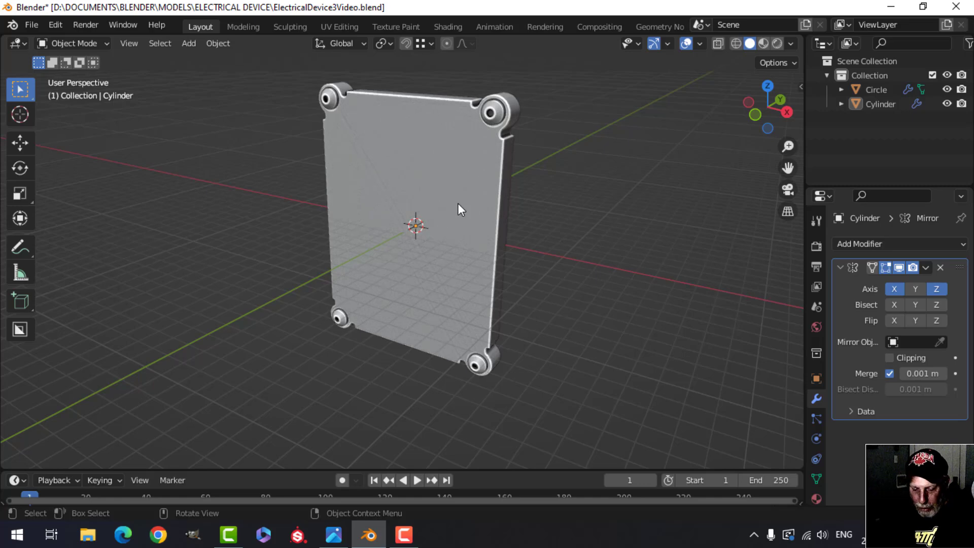
key("ctrl+s")
middle_click_drag(505, 173, 419, 221)
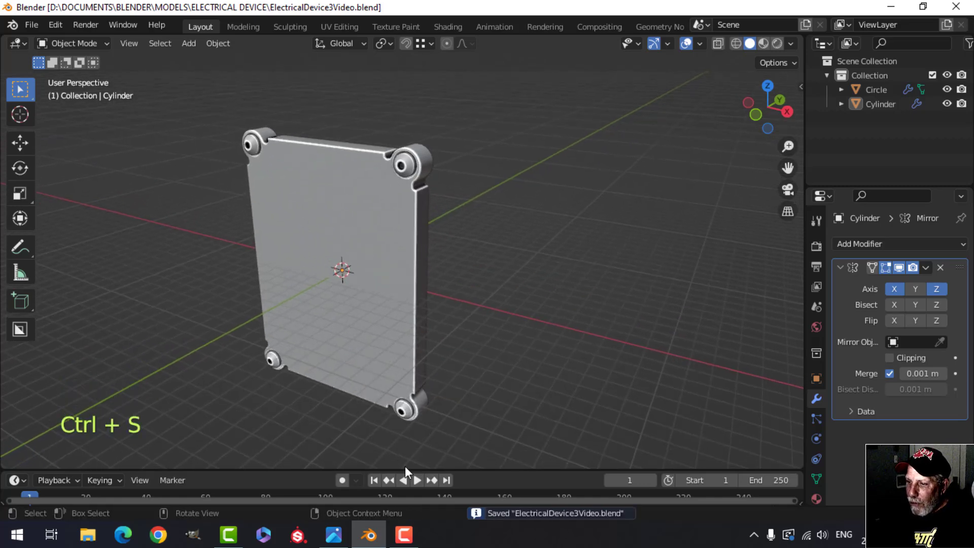
Compare the backplate and corner screws, from the side and in front view, with the reference image Device3-studio.jpg, returning to Blender.
left_click(334, 533)
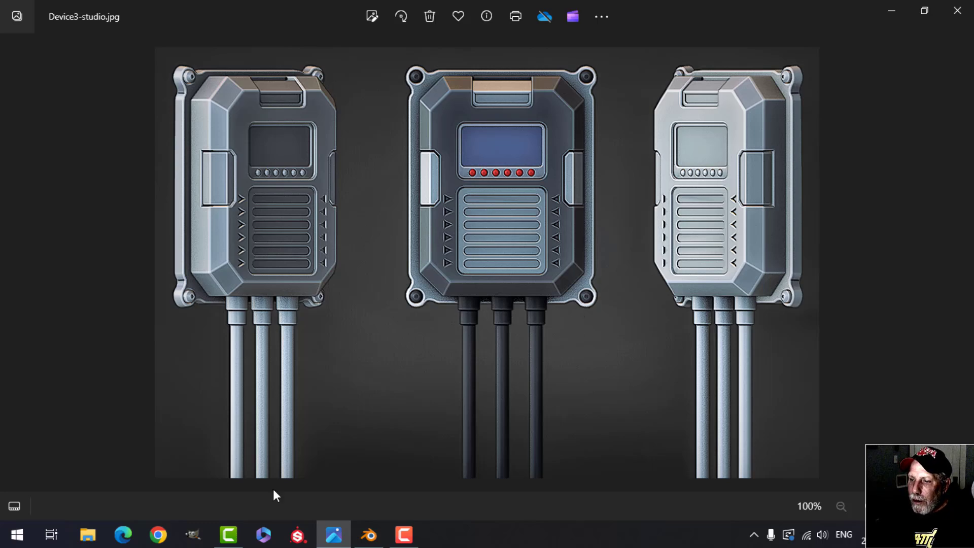
left_click(372, 536)
middle_click_drag(412, 249, 354, 274, "shift")
scroll(363, 243, "up", 2)
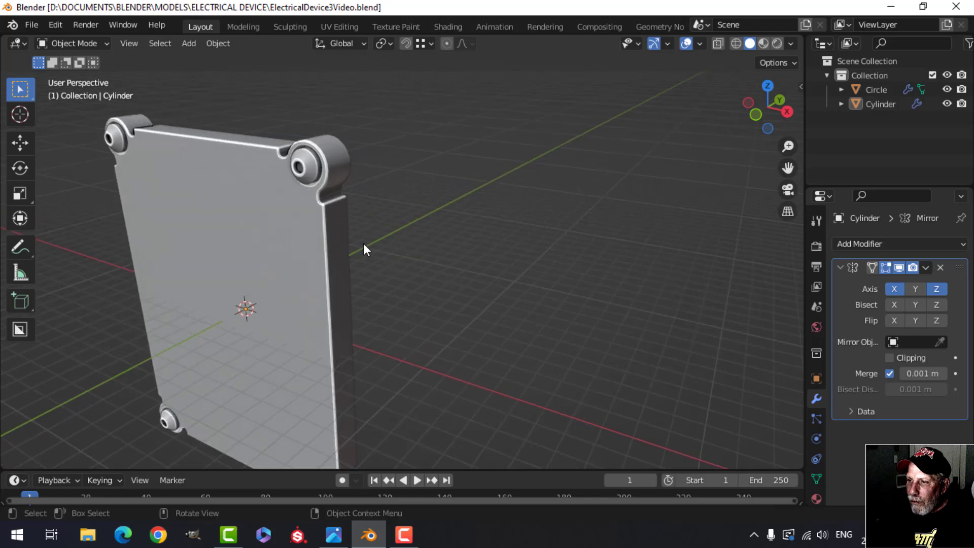
middle_click_drag(407, 291, 387, 294)
scroll(383, 270, "up", 2)
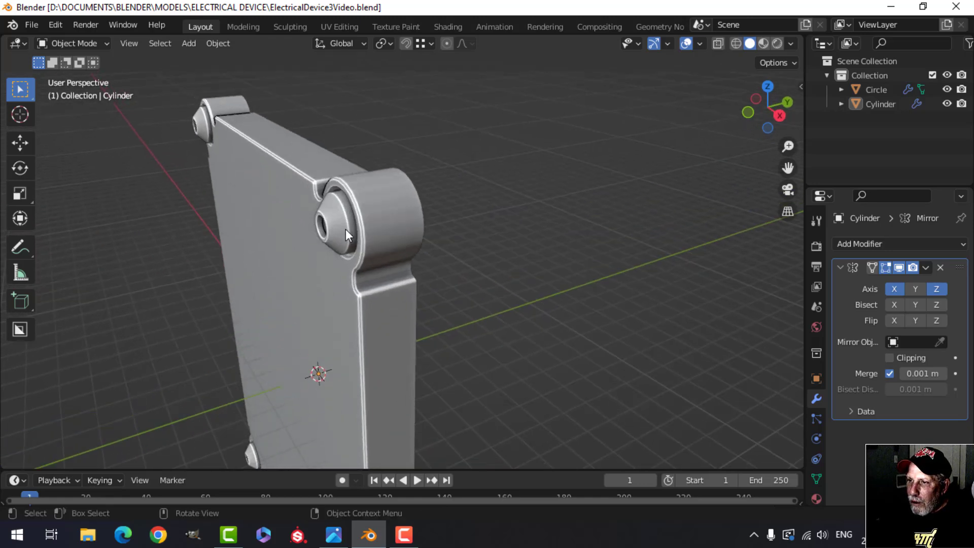
scroll(316, 266, "down", 3)
middle_click_drag(321, 270, 409, 282, "shift")
scroll(401, 285, "down", 2)
middle_click_drag(361, 310, 411, 247, "shift")
key("KP_1")
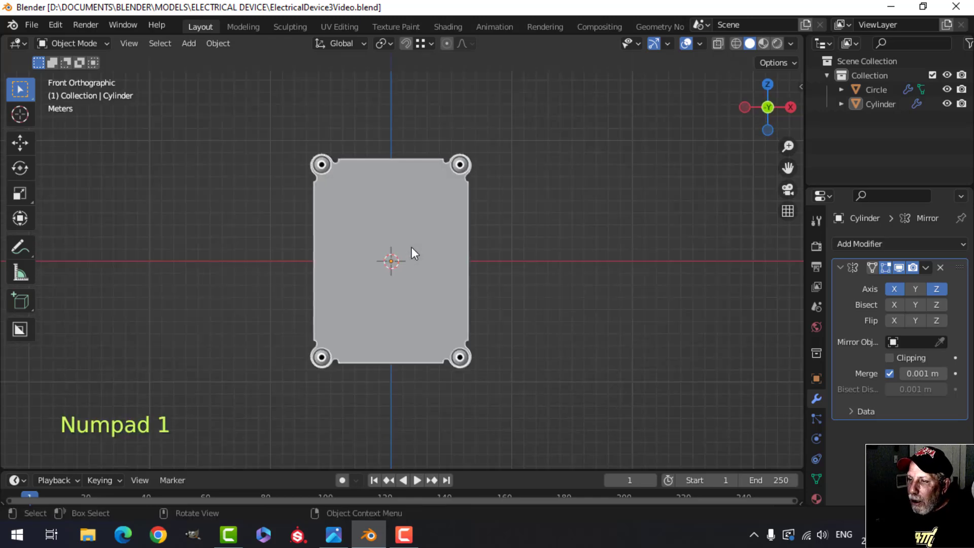
left_click(335, 533)
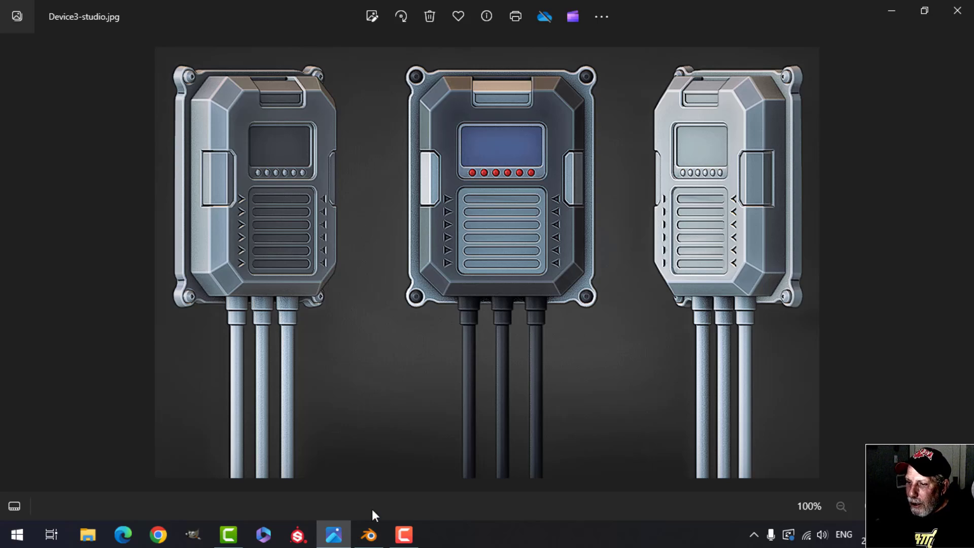
left_click(369, 533)
Add a plane at the centre and, in Edit Mode, rotate its mesh 90 degrees about the X axis.
key("shift+a")
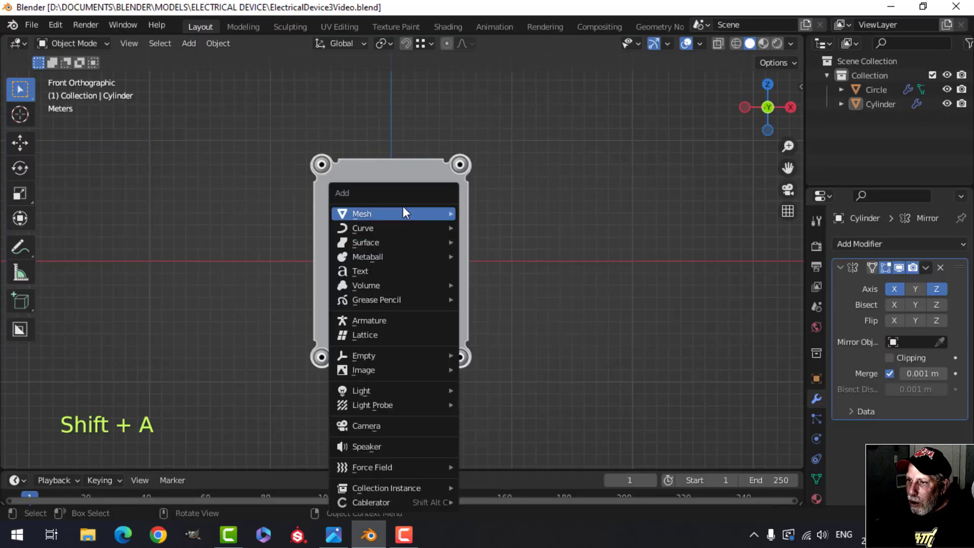
mouse_move(402, 212)
left_click(478, 212)
key("Tab")
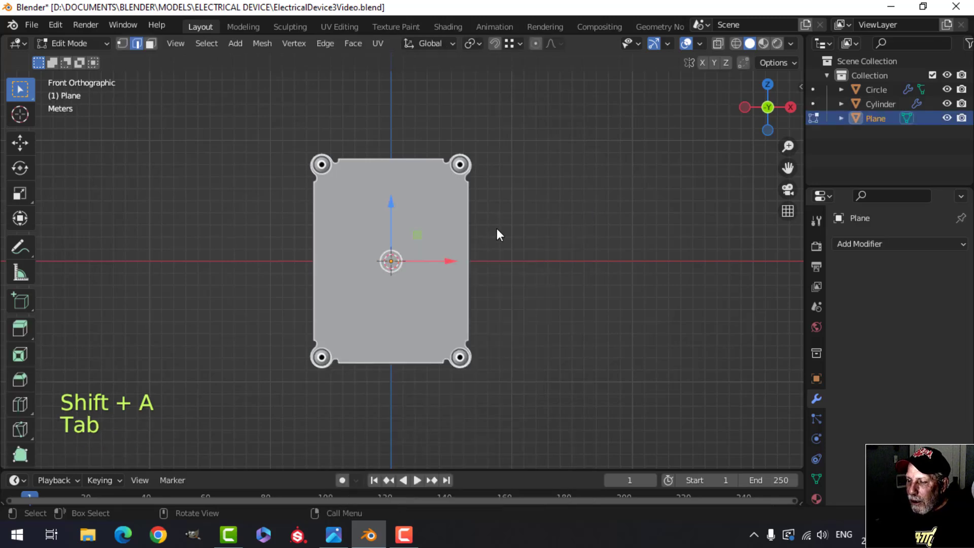
type("rx90")
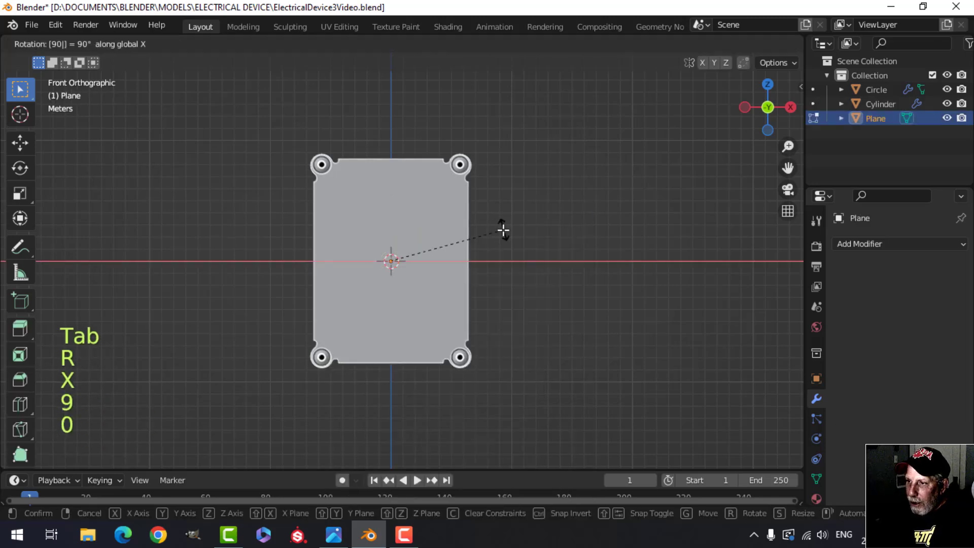
left_click(502, 228)
Move the plane forward along Y in front of the backplate, then scale it up and stretch it along Z.
middle_click_drag(502, 228, 420, 296)
left_click_drag(484, 246, 452, 251)
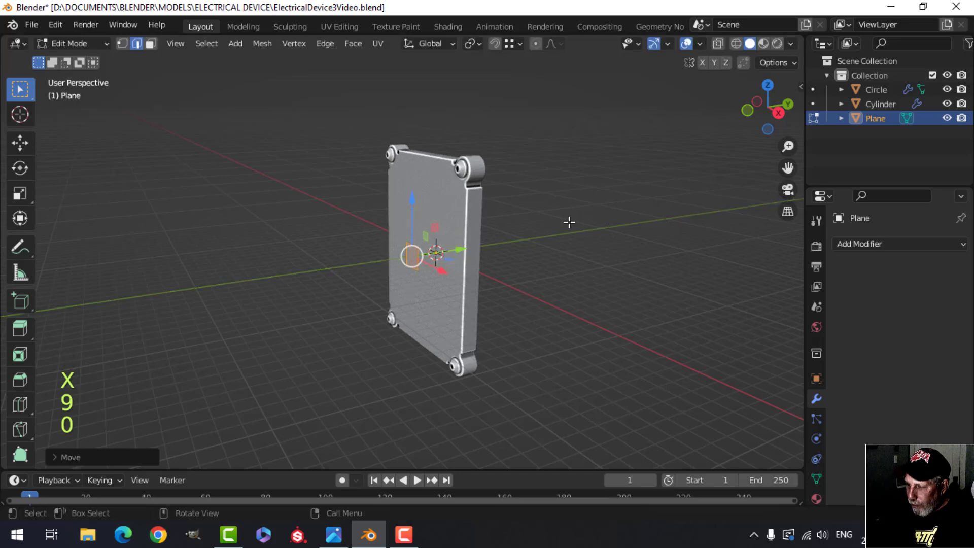
key("KP_1")
key("s")
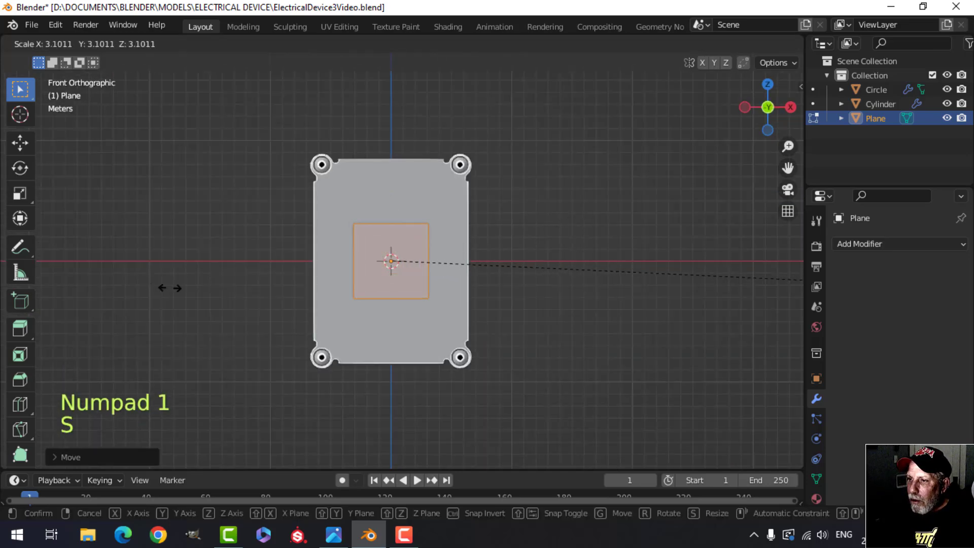
left_click(490, 331)
key("s")
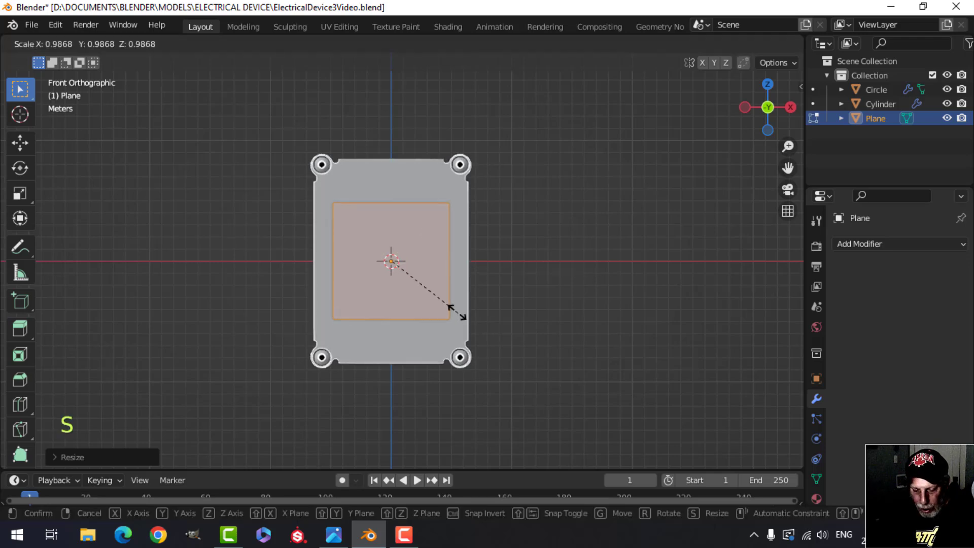
key("z")
left_click(490, 354)
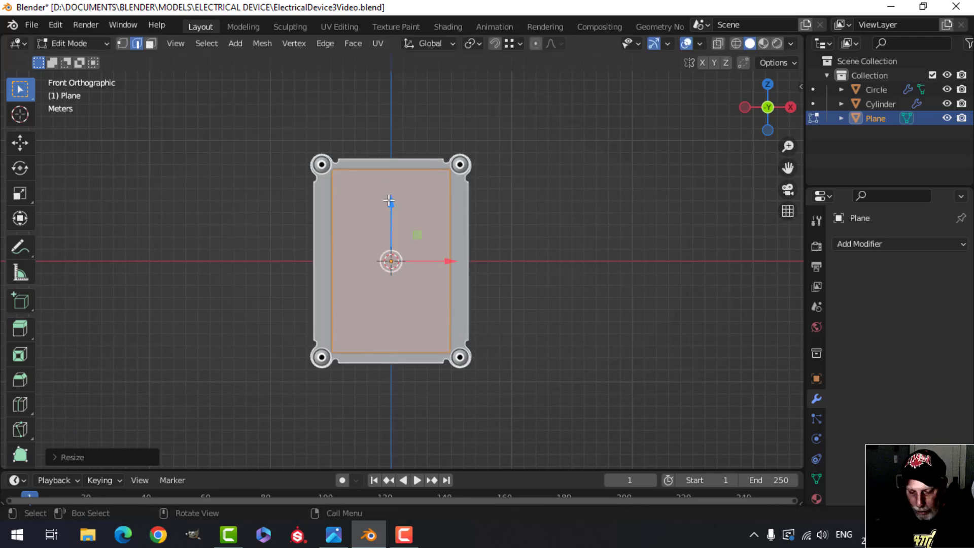
Shorten the plane along Z to about 0.93 and widen it slightly along X to leave an even margin.
key("s")
key("z")
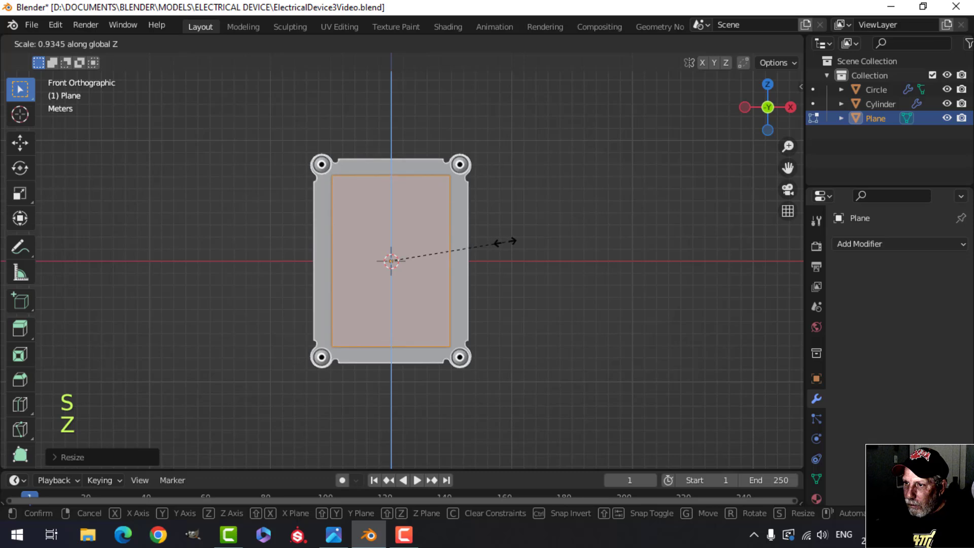
left_click(515, 245)
key("s")
key("x")
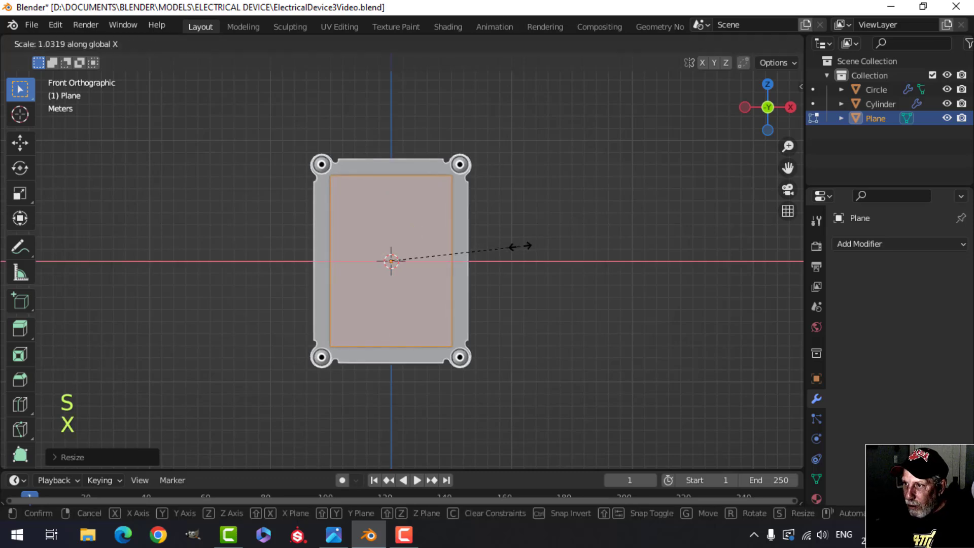
left_click(515, 246)
scroll(504, 241, "up", 2)
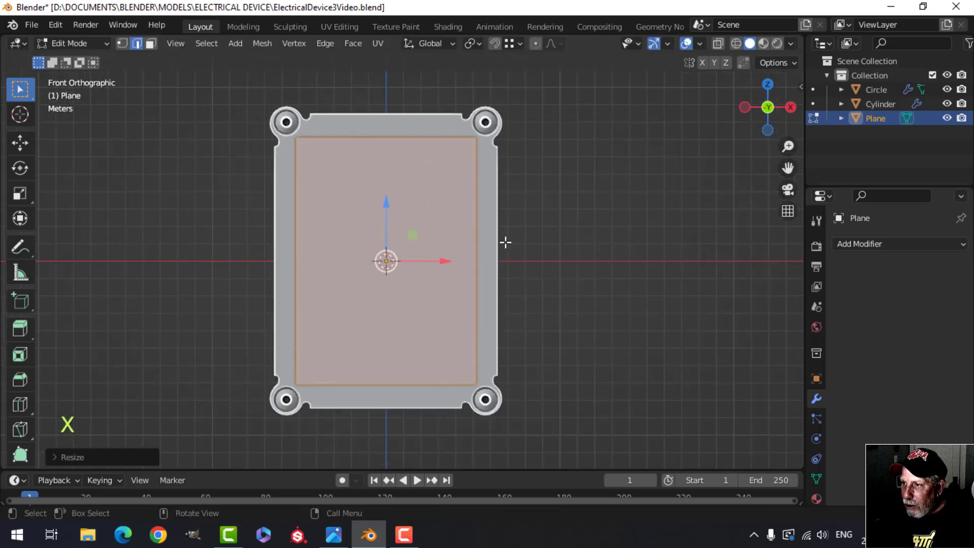
middle_click_drag(504, 241, 452, 246, "shift")
scroll(463, 268, "down", 1)
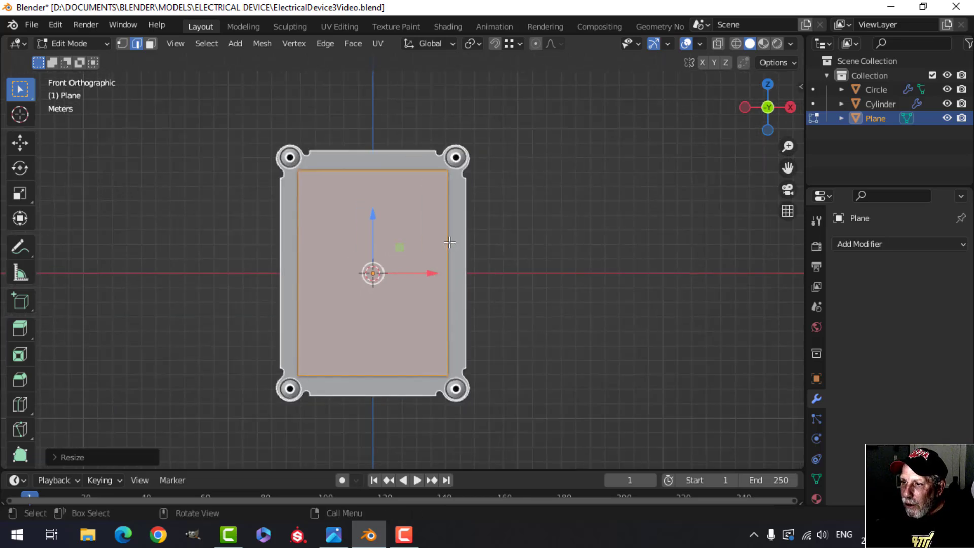
Bevel the plane's four corner vertices by about 1.55 m with one segment to chamfer the corners.
scroll(449, 242, "up", 1)
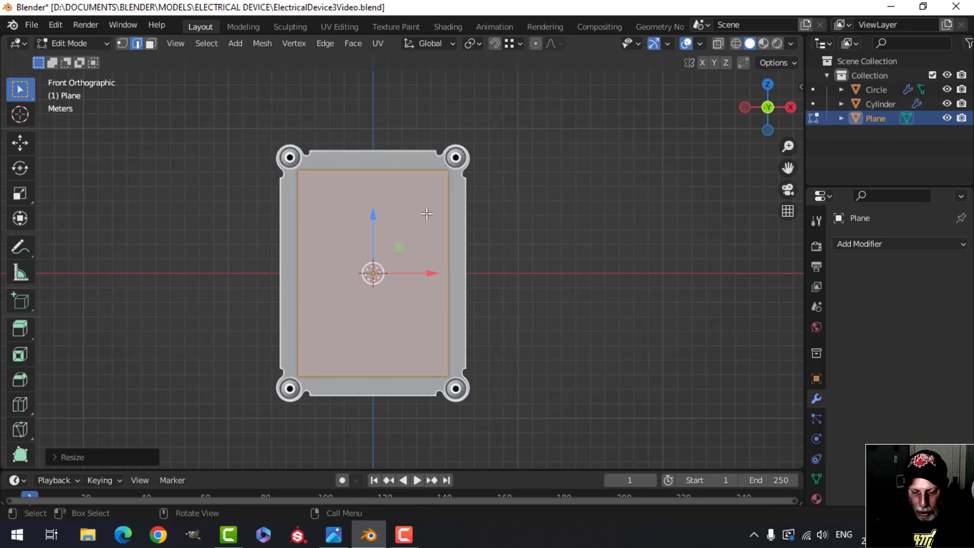
key("1")
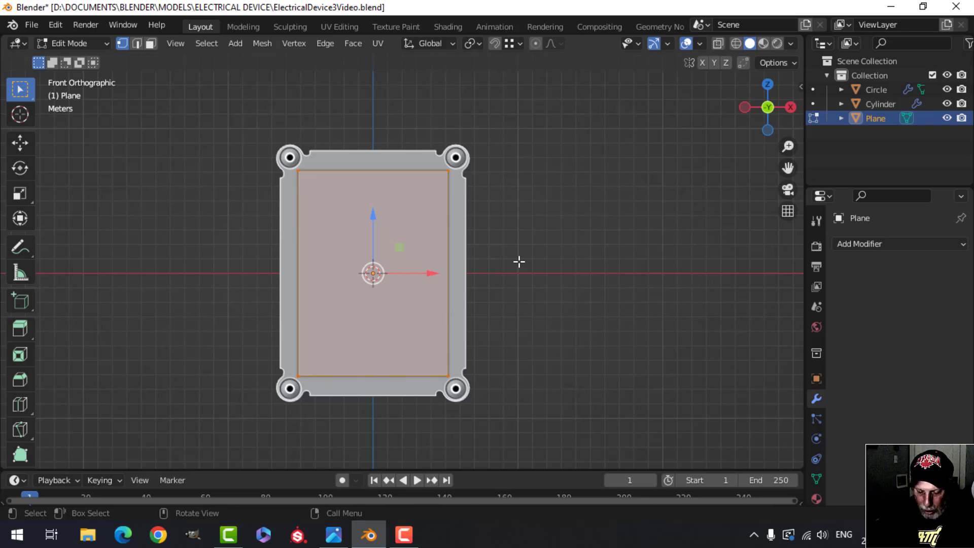
key("ctrl+shift+b")
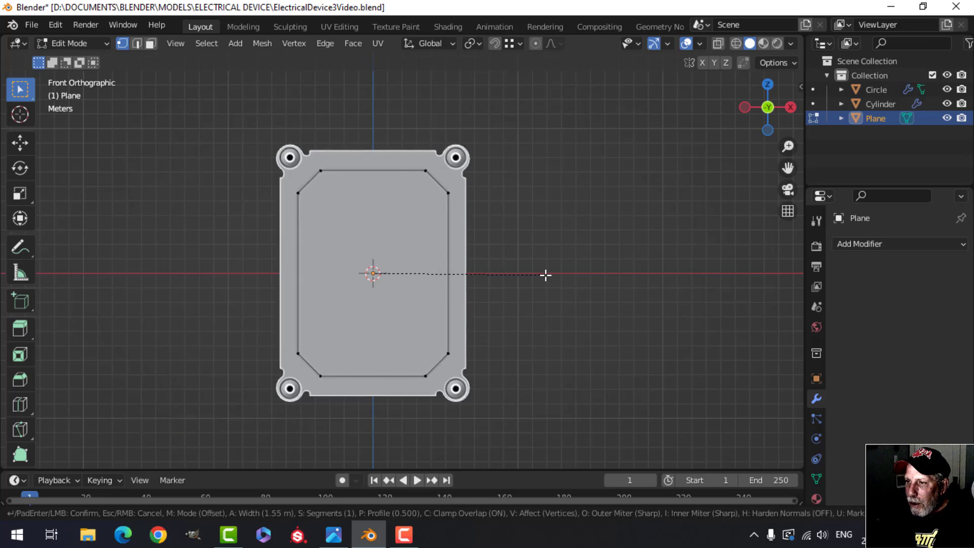
left_click(545, 275)
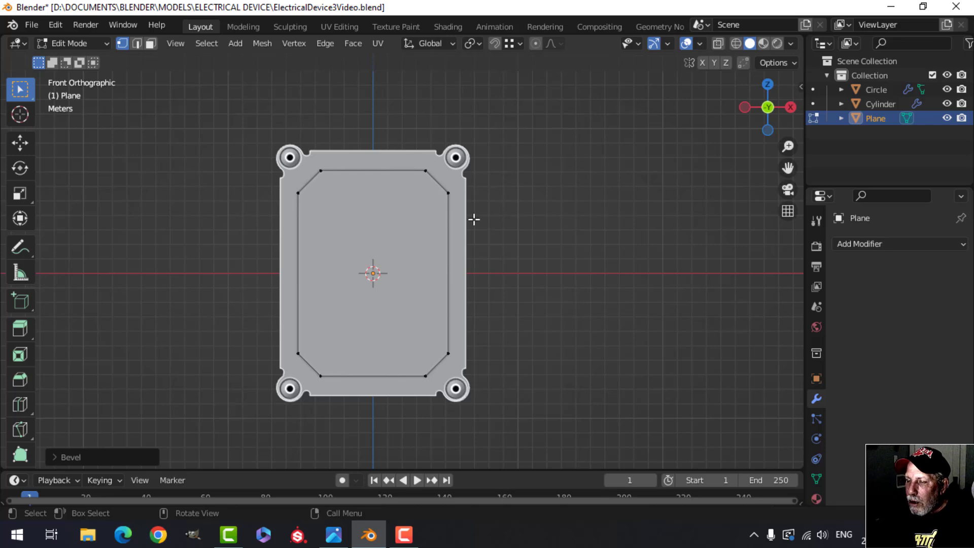
Select the whole chamfered face, scale it up to about 1.1, and check its proportions against the reference image.
key("a")
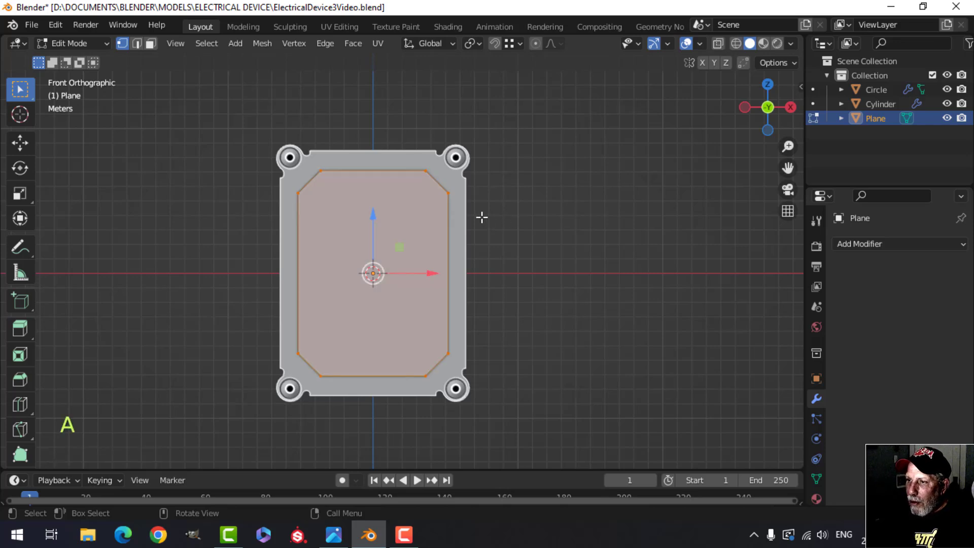
key("s")
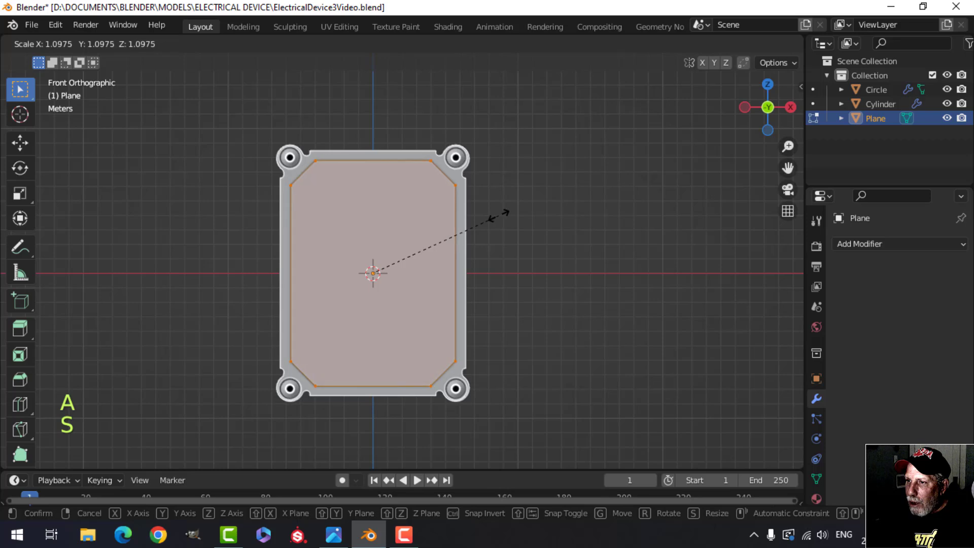
left_click(501, 213)
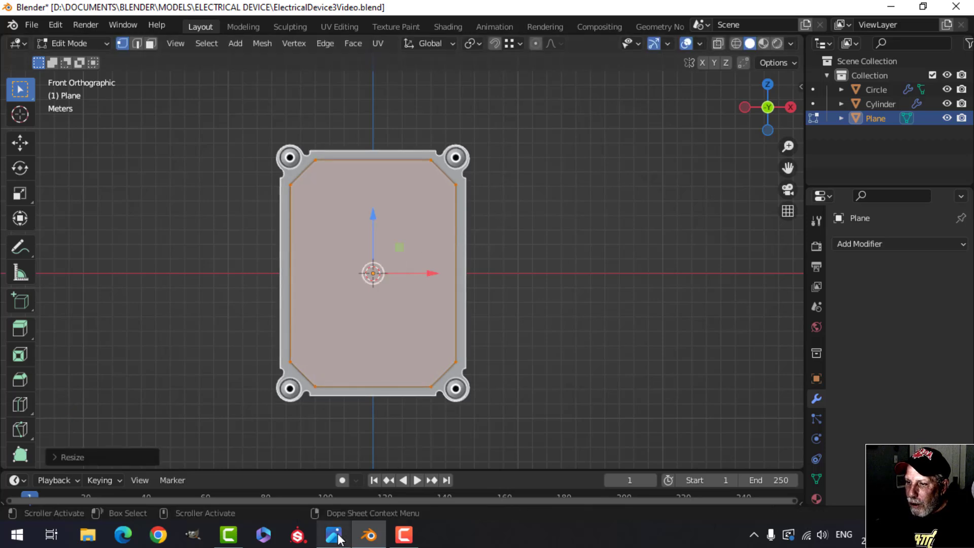
key("alt+Tab")
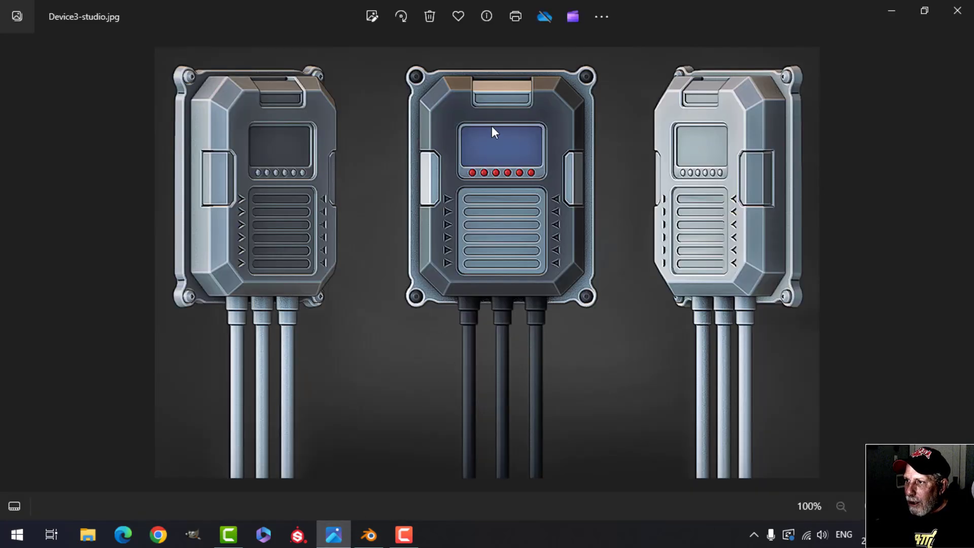
left_click(370, 537)
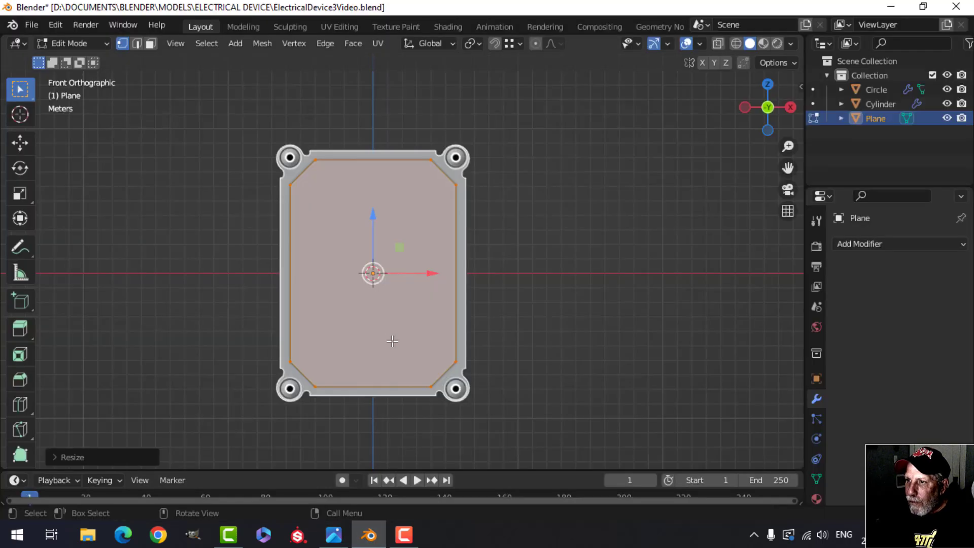
Extrude the chamfered face forward to form the housing's straight side walls, then check the depth against the reference image.
middle_click_drag(511, 261, 452, 322)
key("e")
left_click(428, 300)
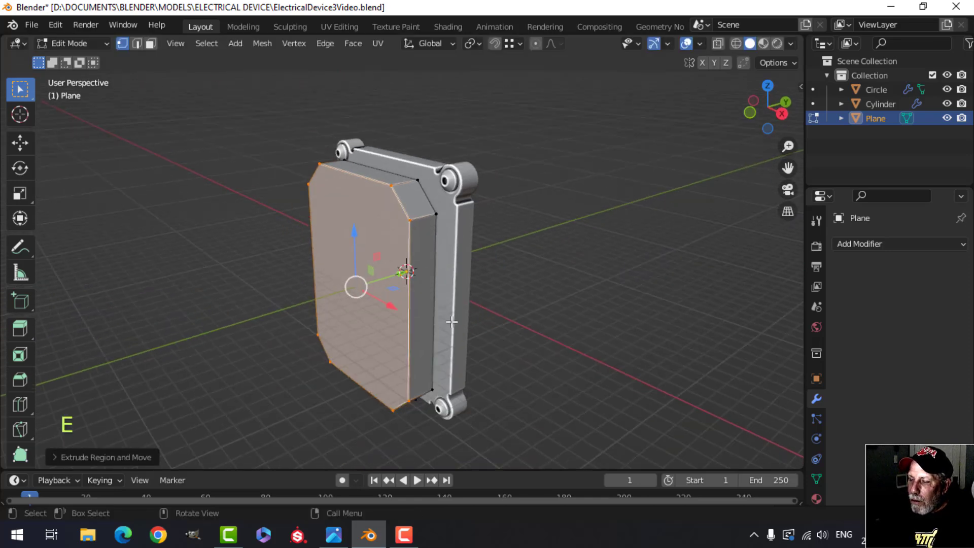
left_click(334, 534)
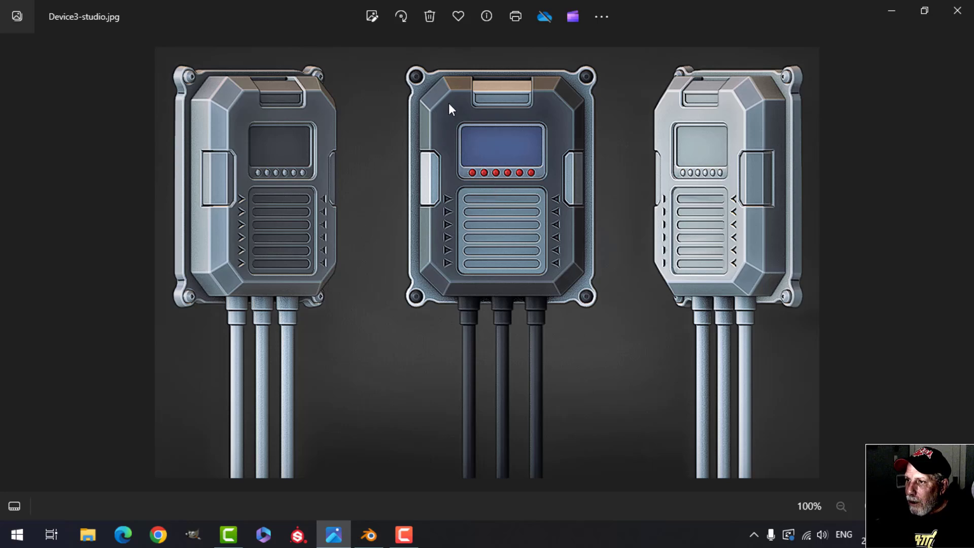
left_click(371, 539)
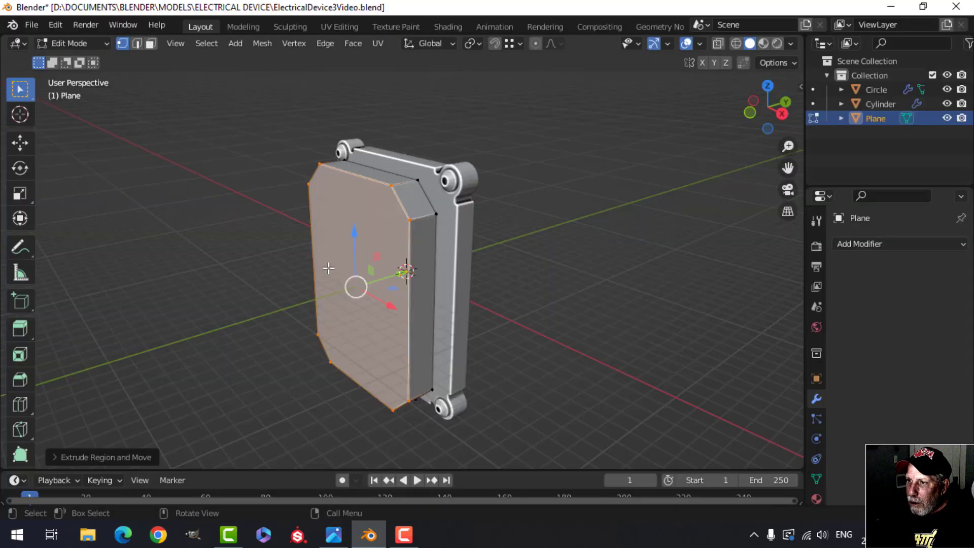
Extrude the housing's front face forward again to add a second section for the sloped front.
middle_click_drag(328, 267, 383, 277)
middle_click_drag(383, 277, 371, 279)
key("e")
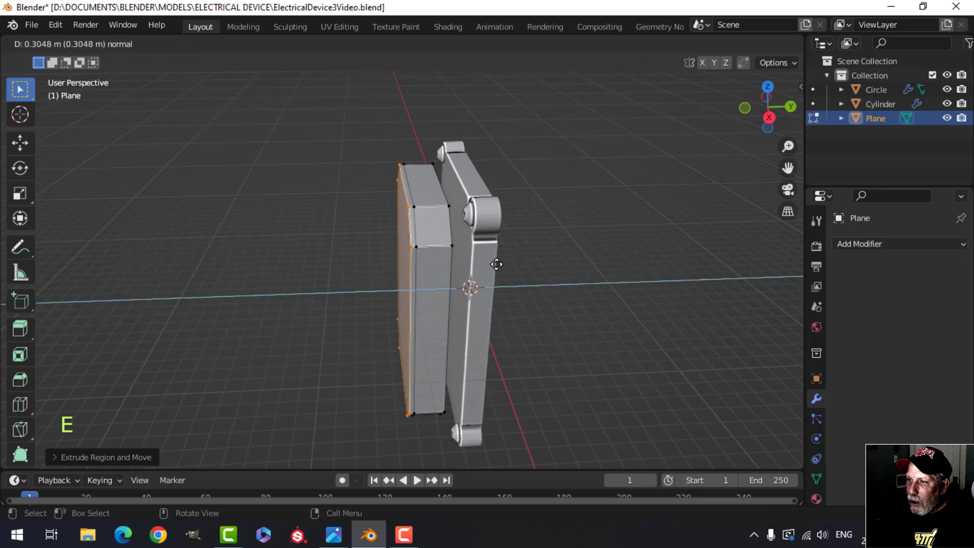
left_click(479, 271)
Scale the housing's front face to about 0.82, narrow it to about 0.91 along X, and enlarge it to about 1.04 for the taper.
key("KP_1")
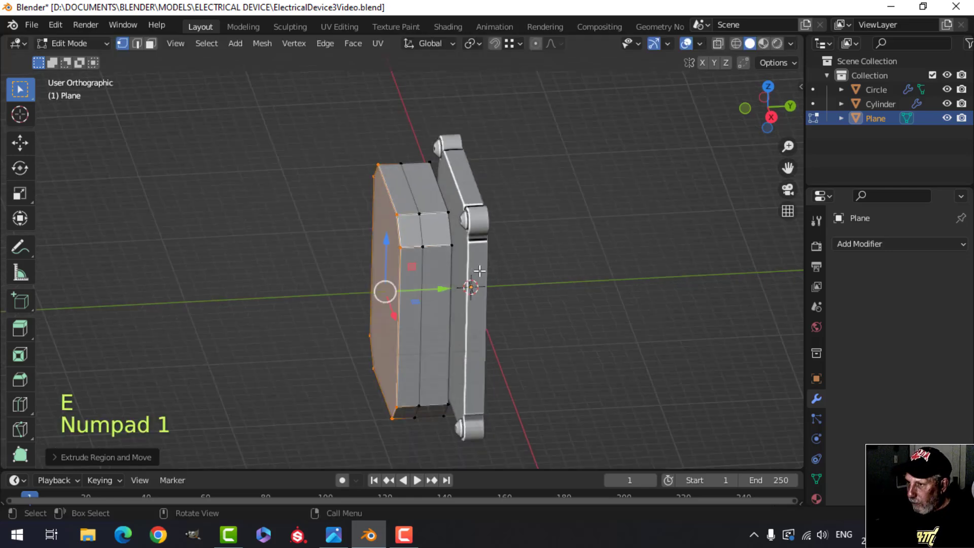
key("s")
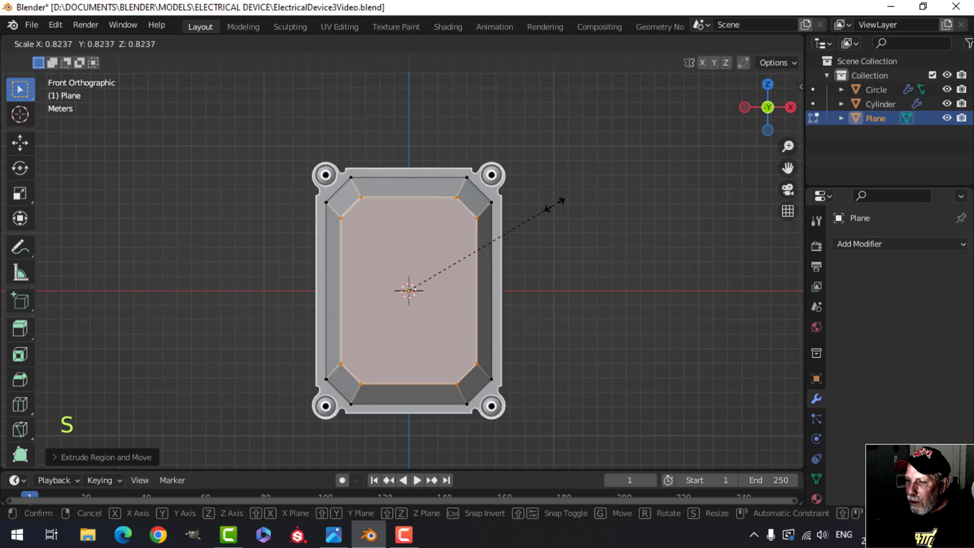
left_click(557, 204)
key("s")
key("x")
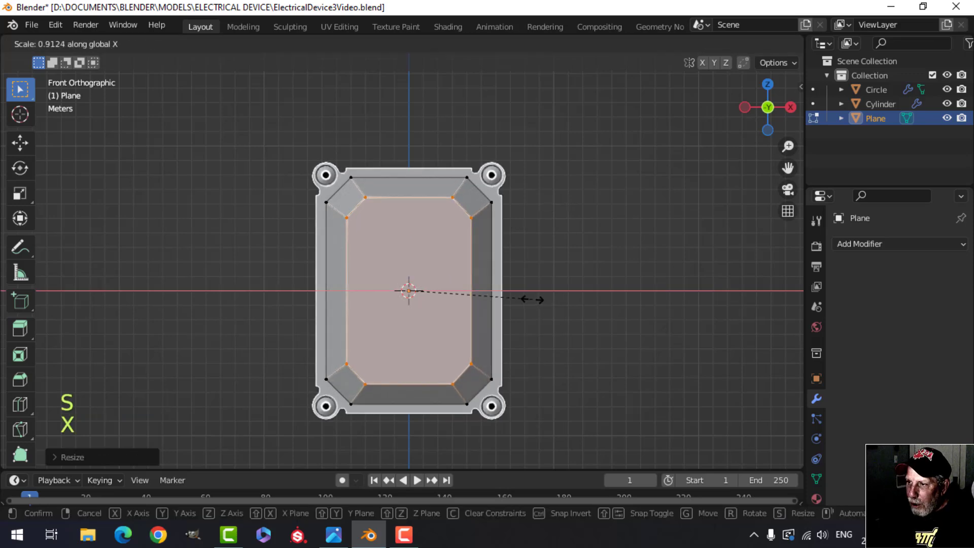
left_click(531, 295)
key("s")
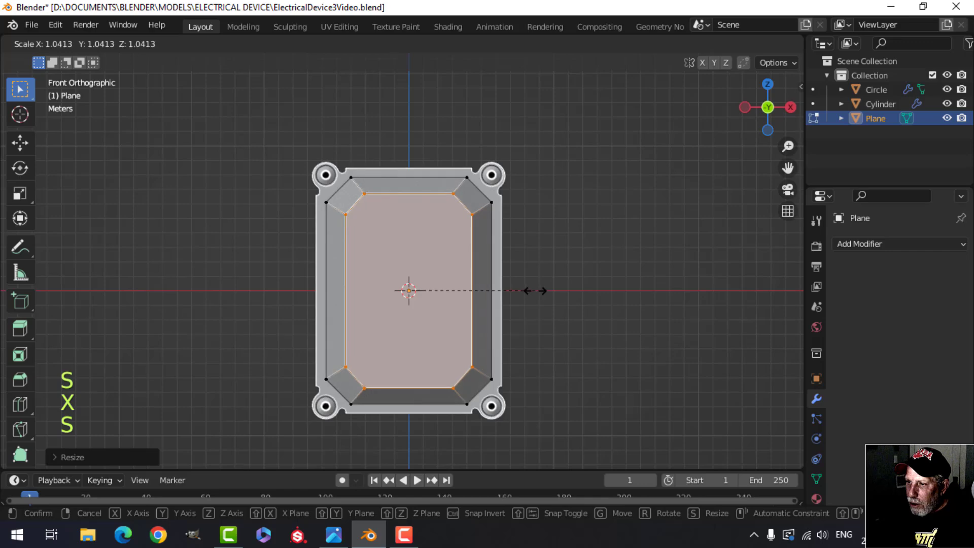
left_click(535, 290)
Select the entire housing mesh and scale it down along Y to reduce its depth.
middle_click_drag(535, 290, 477, 278)
key("a")
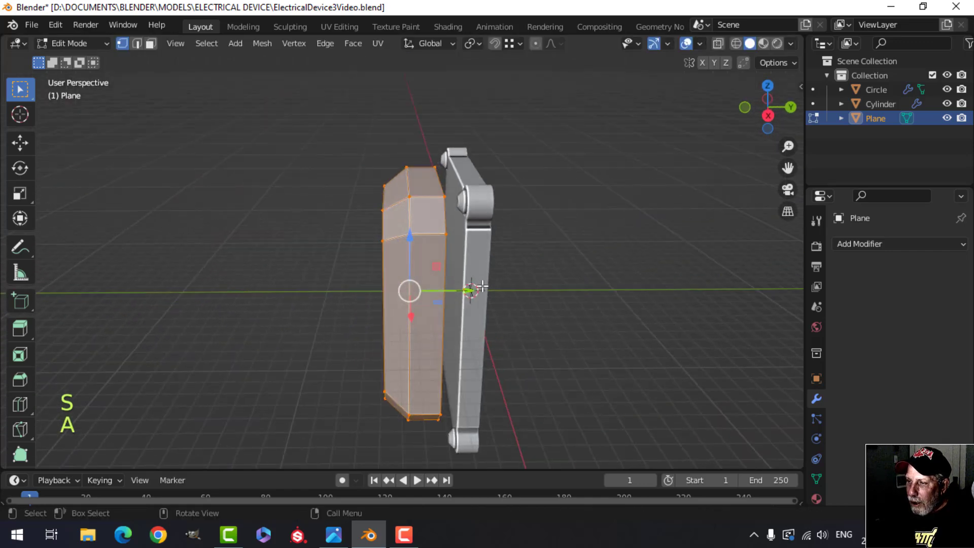
scroll(487, 276, "up", 2)
key("s")
key("y")
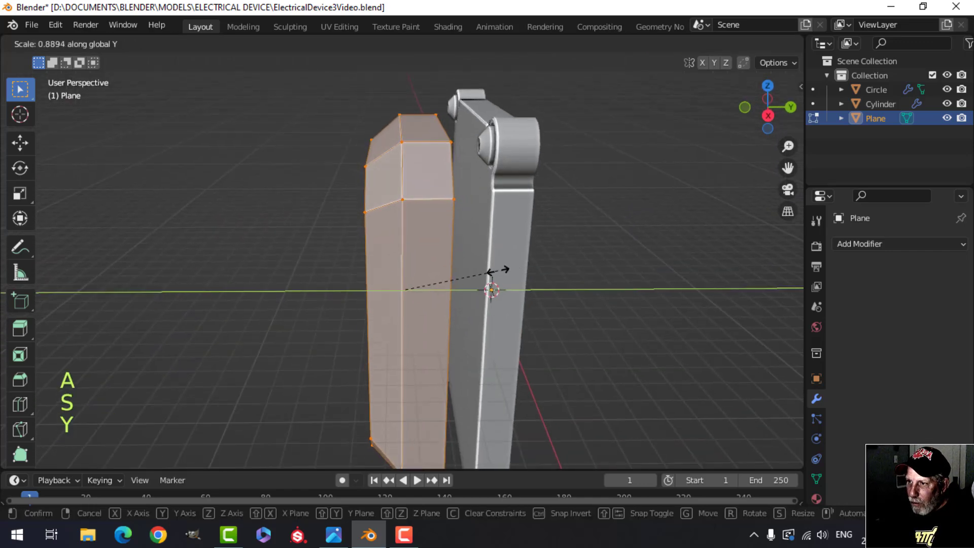
left_click(465, 284)
mouse_move(465, 284)
middle_mouse_down()
mouse_move(492, 291)
mouse_move(482, 282)
middle_mouse_up()
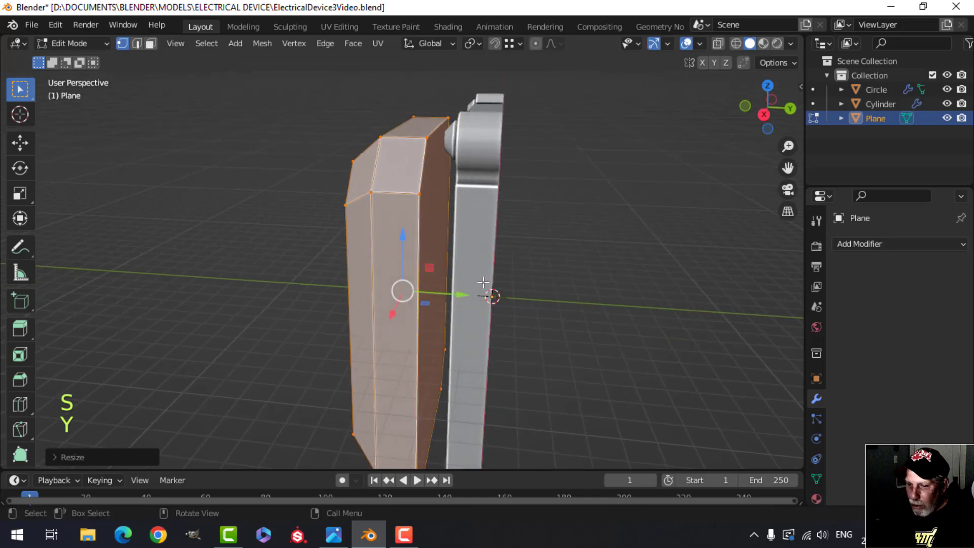
Delete the housing's hidden back face that points towards the backplate.
key("3")
left_click(435, 224)
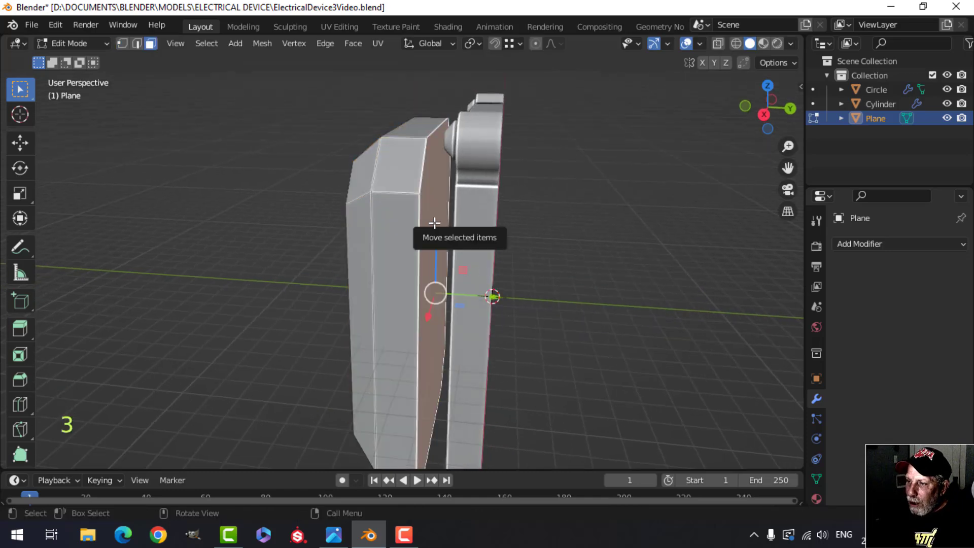
key("x")
left_click(435, 223)
Move the whole housing about 1.48 m along Y so that it sits against the backplate.
key("a")
middle_click_drag(463, 245, 507, 344)
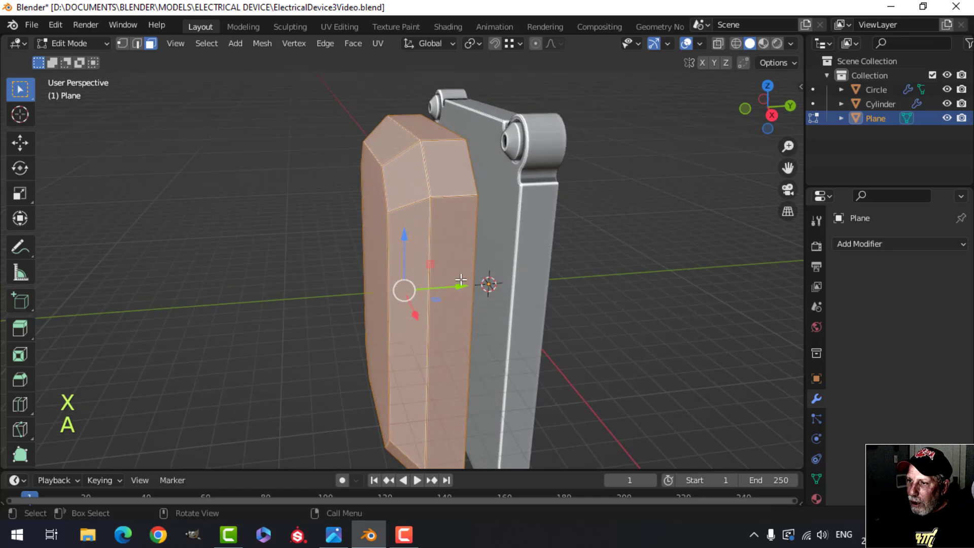
key("g")
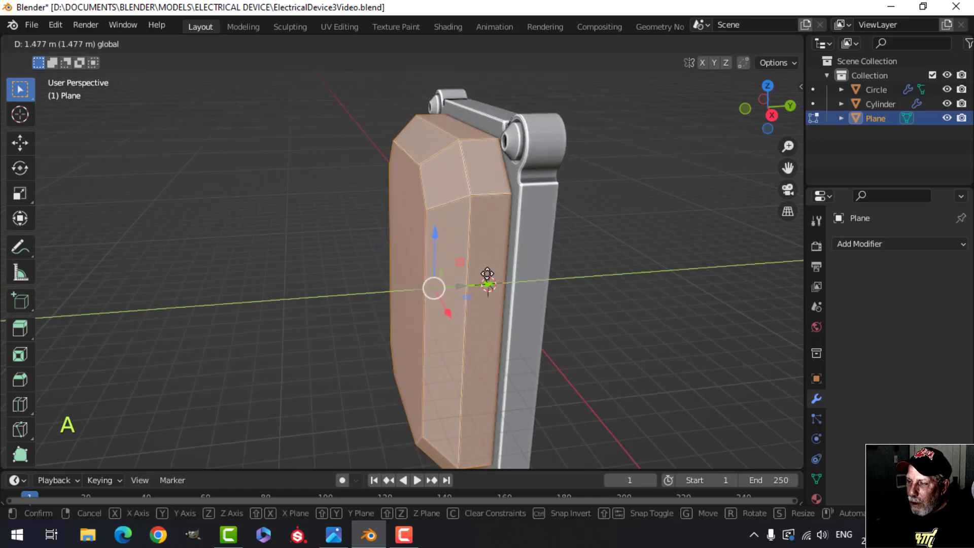
left_click(486, 277)
key("Tab")
Scale the entire housing mesh uniformly to fit it within the backplate and its corner screws.
scroll(451, 288, "down", 3)
key("alt+a")
middle_click_drag(343, 302, 588, 272)
scroll(487, 274, "up", 4)
key("Tab")
key("a")
key("s")
left_click(528, 248)
key("Tab")
key("alt+a")
scroll(486, 284, "up", 3)
middle_click_drag(491, 271, 476, 282)
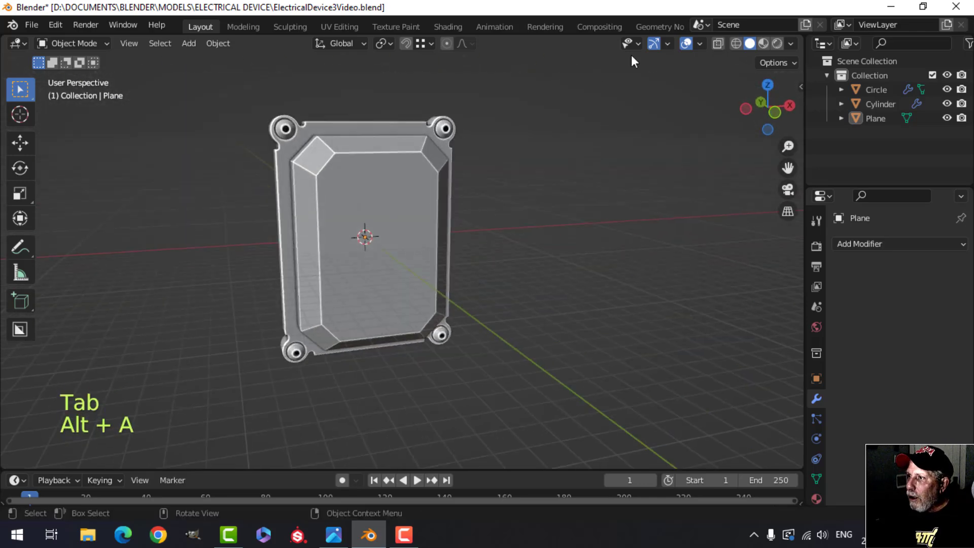
Toggle a viewport overlay on and off, inspect the housing from several angles, and compare its shape with the reference image.
left_click(697, 44)
left_click(647, 302)
left_click(646, 298)
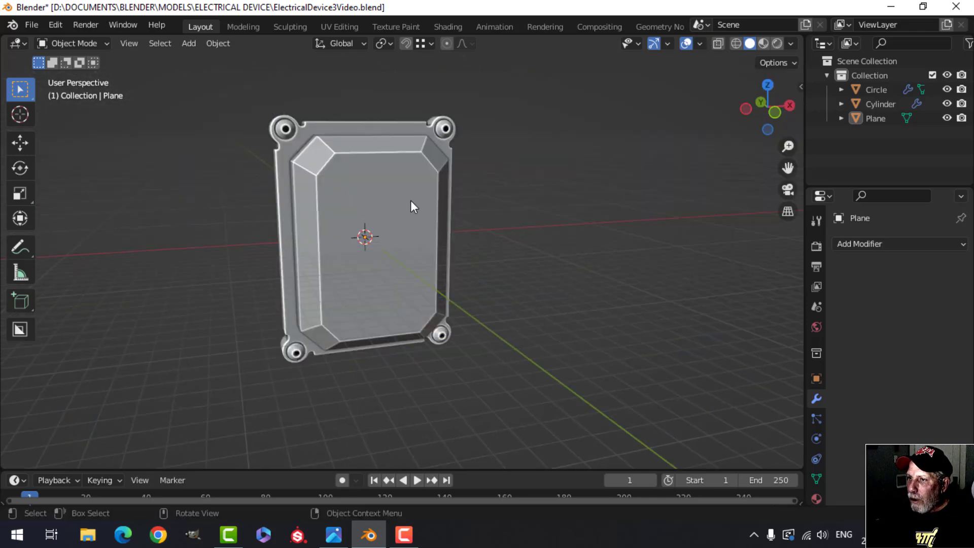
middle_click_drag(409, 199, 404, 220)
scroll(417, 232, "up", 3)
scroll(405, 242, "up", 2)
scroll(405, 242, "down", 3)
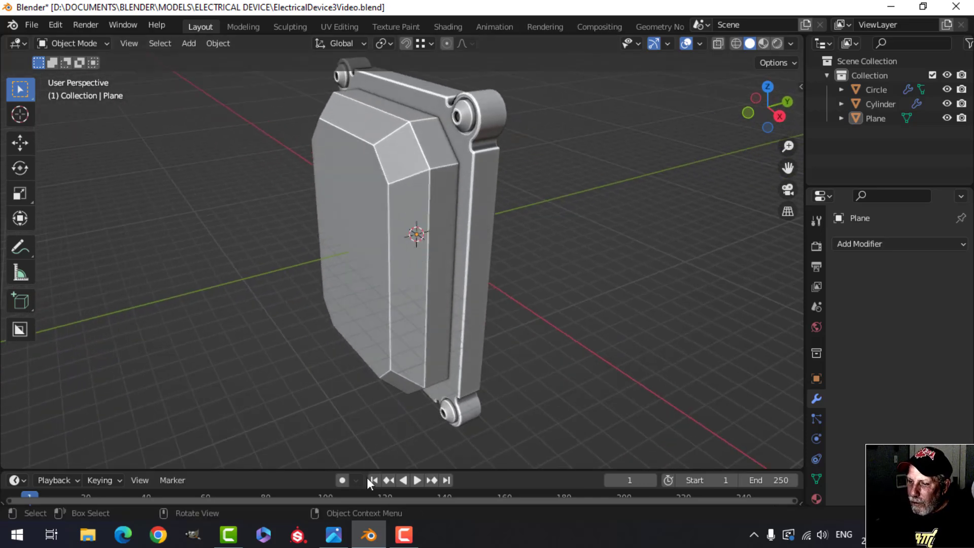
key("alt+Tab")
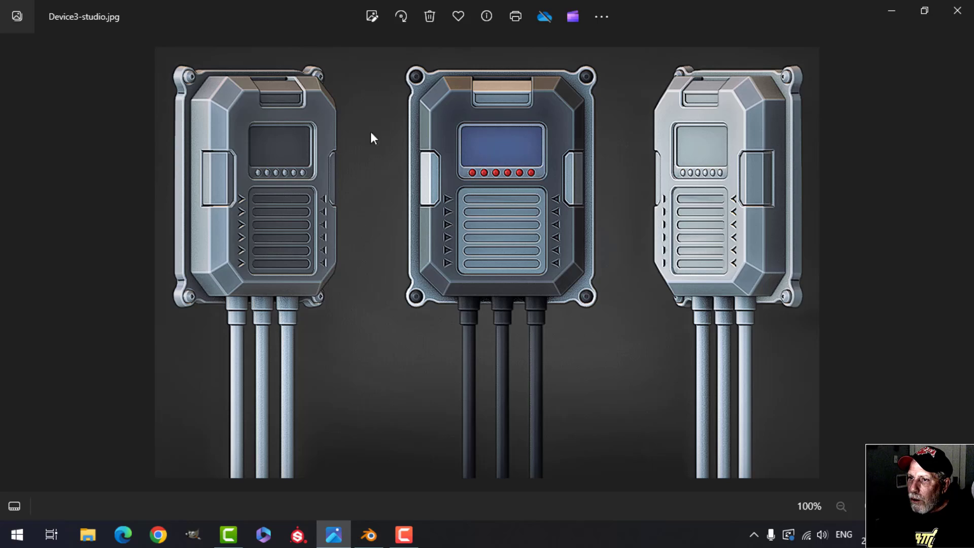
left_click(358, 538)
Bevel the two edge loops bordering the housing's sloped section by about 0.055 m with one segment.
scroll(360, 282, "up", 4)
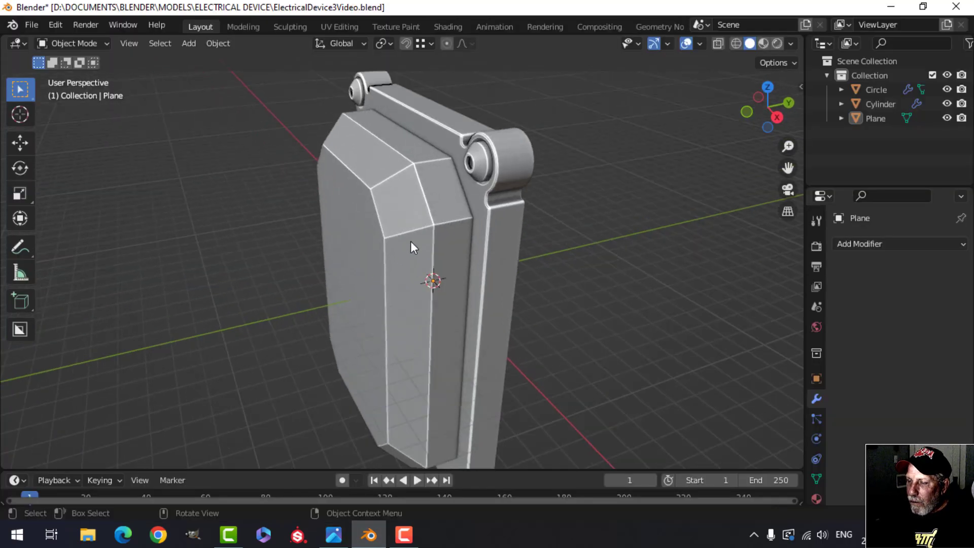
key("Tab")
middle_click_drag(461, 196, 483, 263)
key("alt+a")
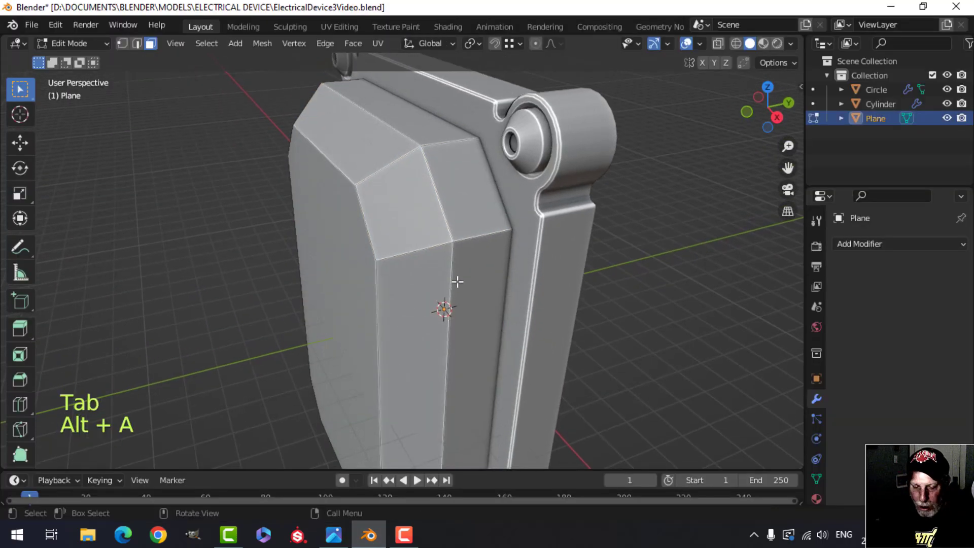
key("2")
left_click(442, 199, "alt+shift")
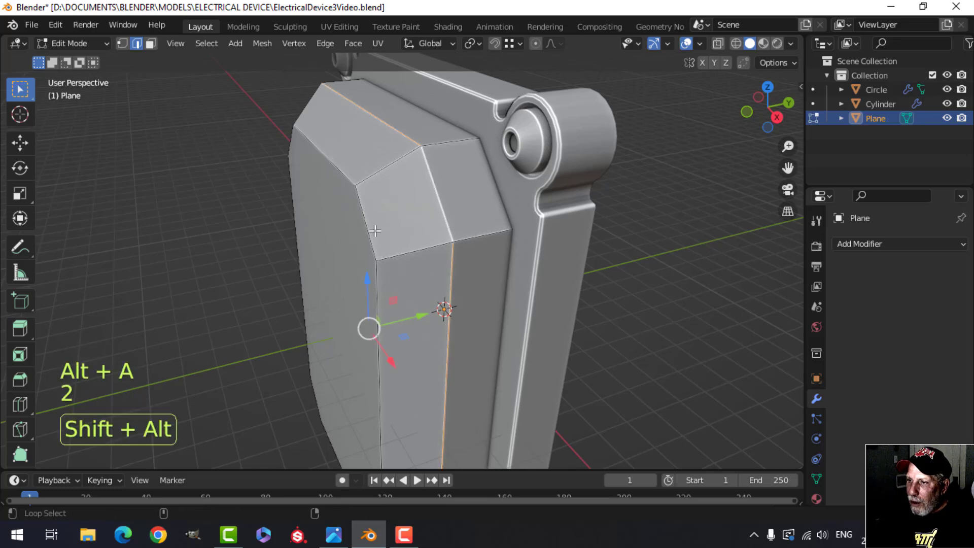
left_click(372, 230, "alt+shift")
middle_click_drag(415, 252, 422, 263, "shift")
key("ctrl+b")
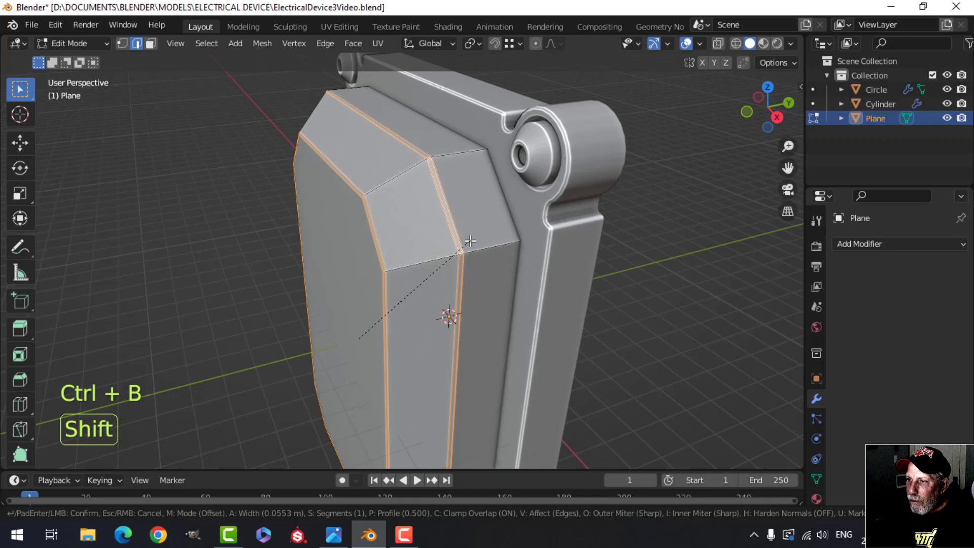
left_click(470, 241)
Bevel the edges on both sides of the housing's four corner chamfers by about 0.05 m with one segment, and compare with the reference image.
key("alt+a")
left_click(401, 174, "alt+shift")
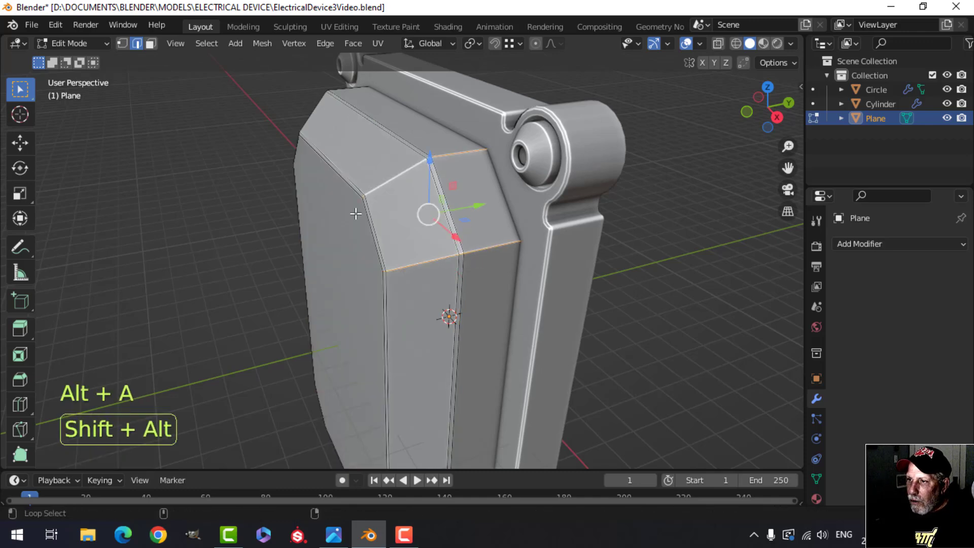
middle_click_drag(354, 213, 483, 232)
middle_click_drag(256, 254, 400, 211, "shift")
left_click(399, 140, "alt+shift")
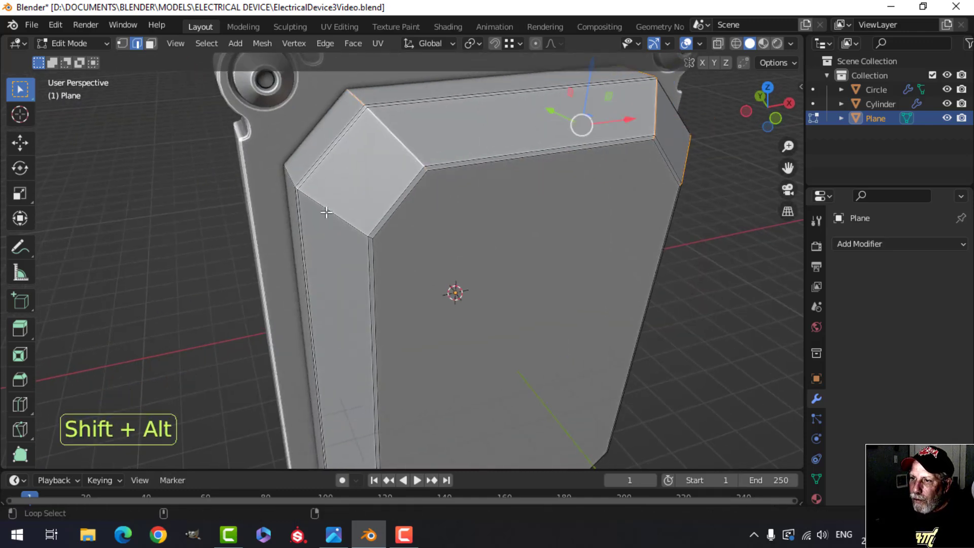
left_click(324, 213, "alt+shift")
scroll(414, 326, "down", 5)
middle_click_drag(414, 326, 355, 205)
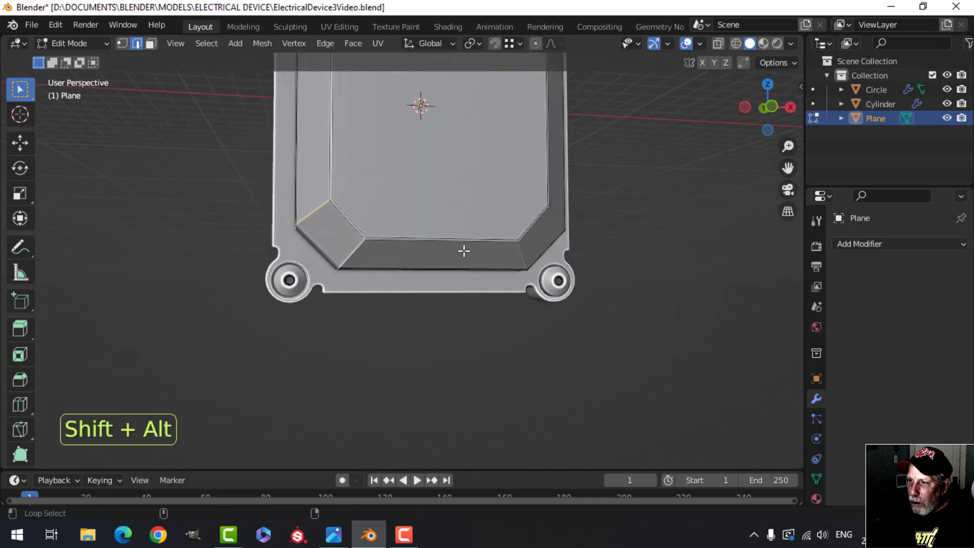
left_click(553, 216, "alt+shift")
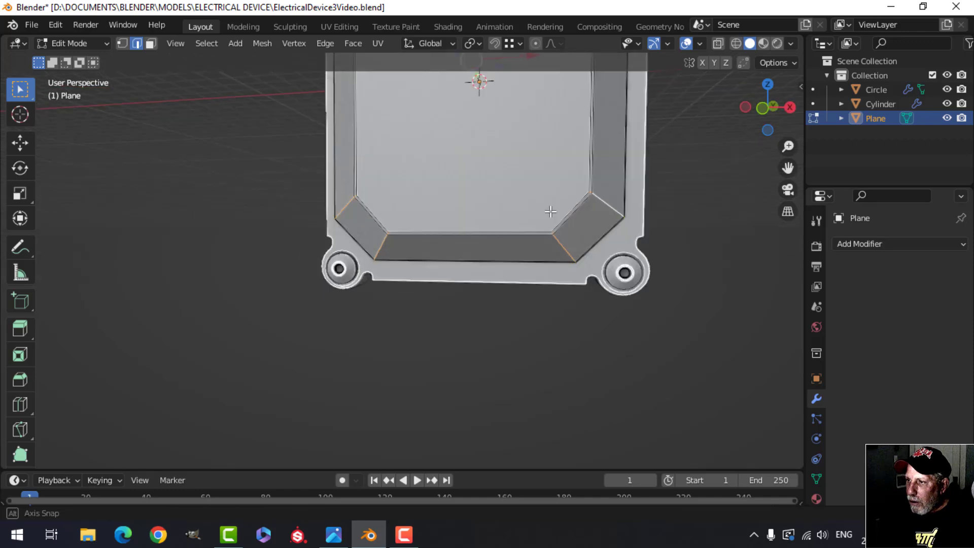
middle_click_drag(553, 215, 528, 259)
scroll(503, 235, "up", 3)
key("ctrl+b")
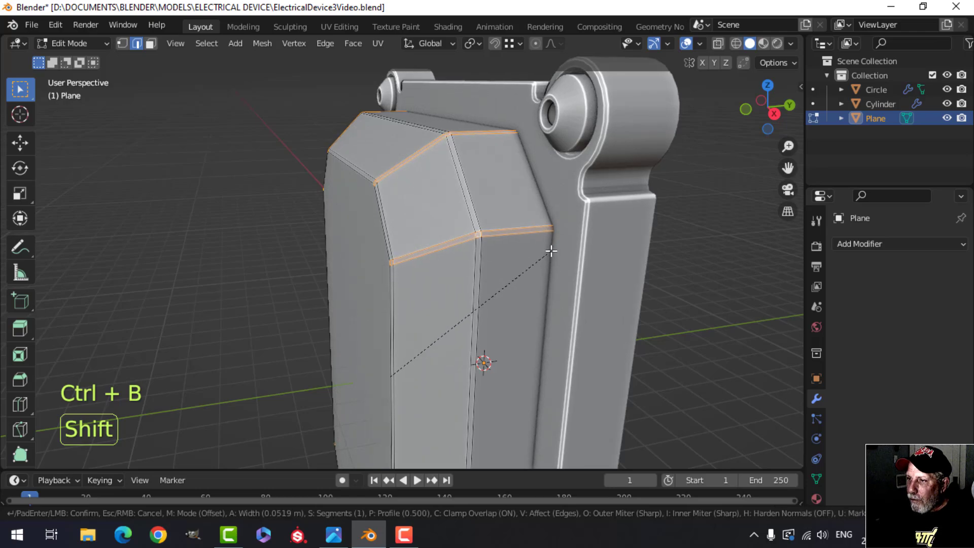
left_click(467, 254)
key("Tab")
scroll(468, 254, "down", 4)
key("alt+a")
middle_click_drag(437, 261, 445, 284)
left_click(333, 534)
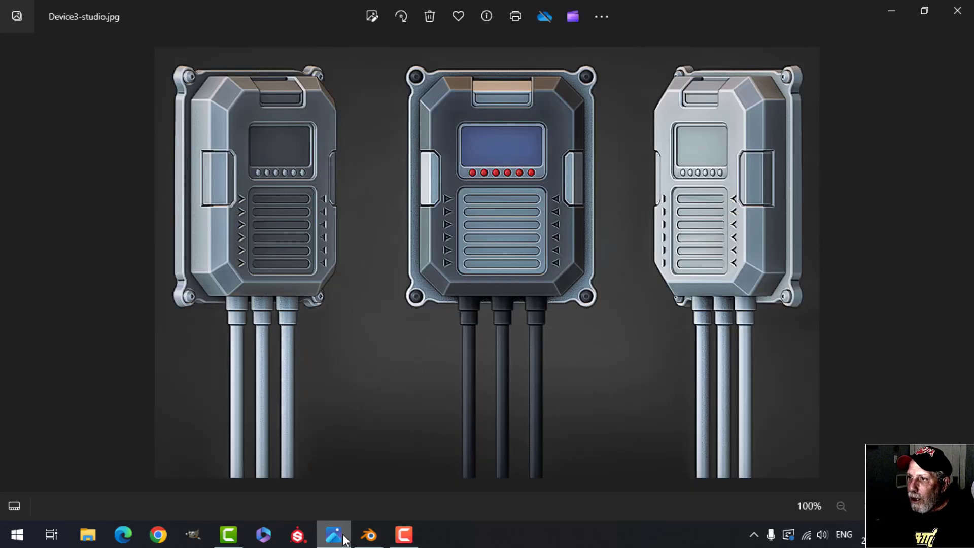
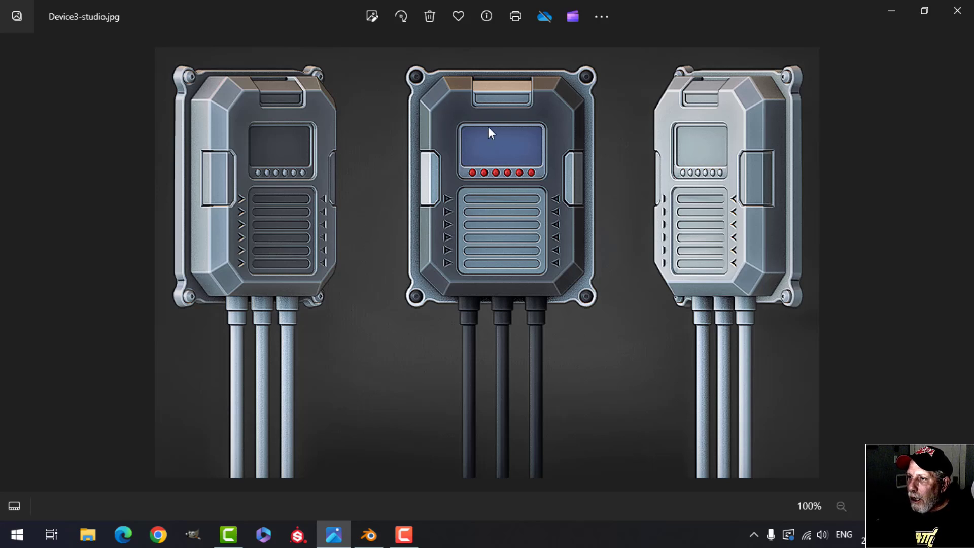
Reduce the whole housing's depth along Y and move it about 0.1 m back against the backplate.
left_click(368, 534)
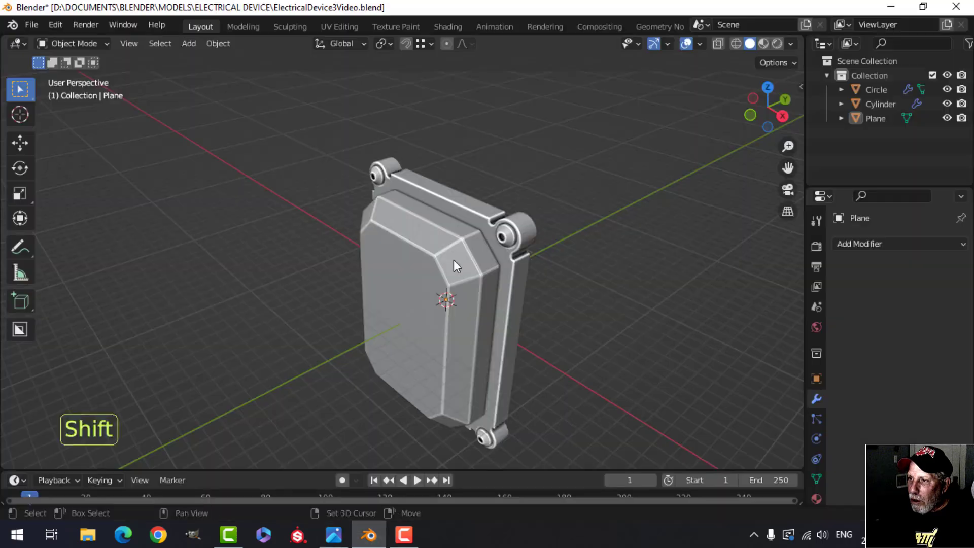
middle_click_drag(454, 259, 406, 236)
key("Tab")
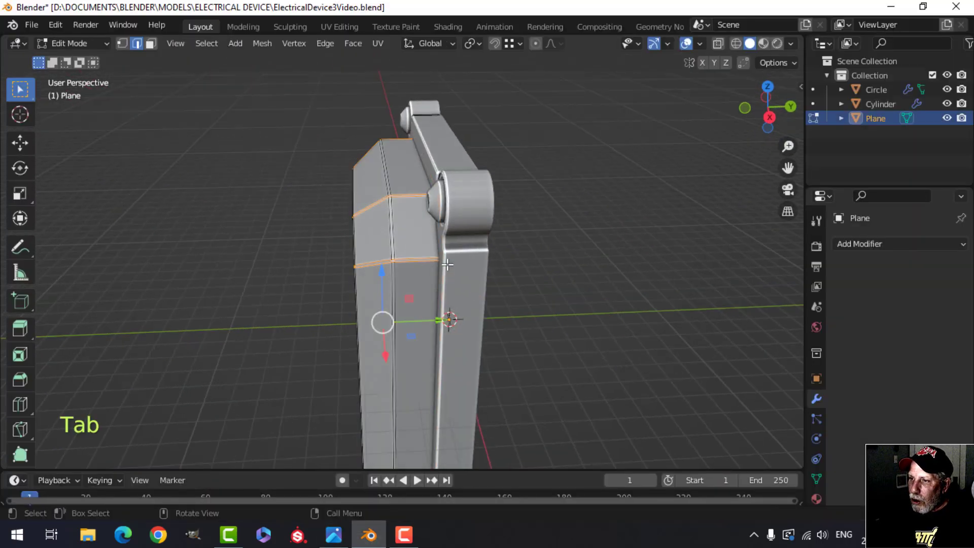
key("a")
key("s")
key("y")
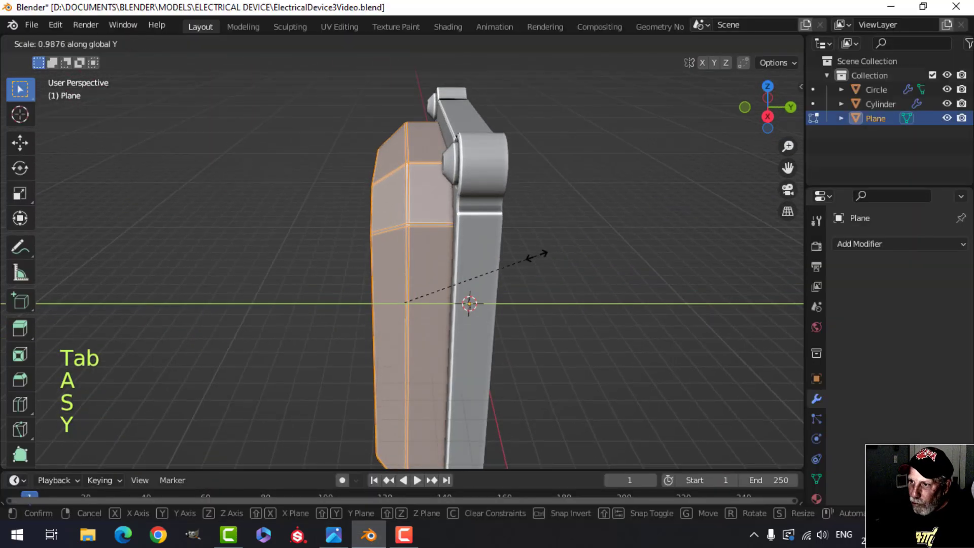
left_click(468, 291)
key("s")
key("y")
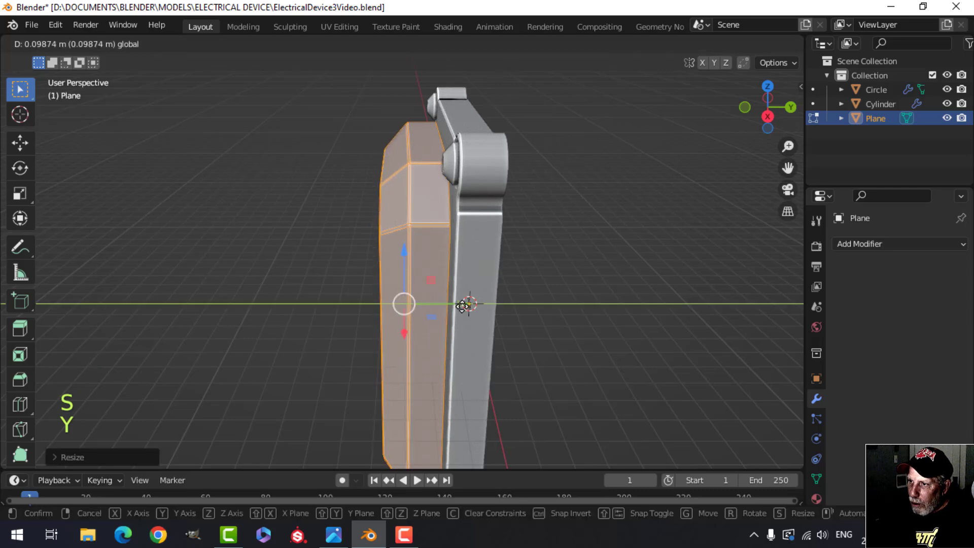
left_click(465, 304)
key("Tab")
Examine the device from the front and compare the housing's proportions with the reference image.
scroll(459, 275, "down", 3)
middle_click_drag(335, 274, 436, 256)
key("alt+a")
scroll(458, 274, "down", 2)
middle_click_drag(436, 256, 452, 233)
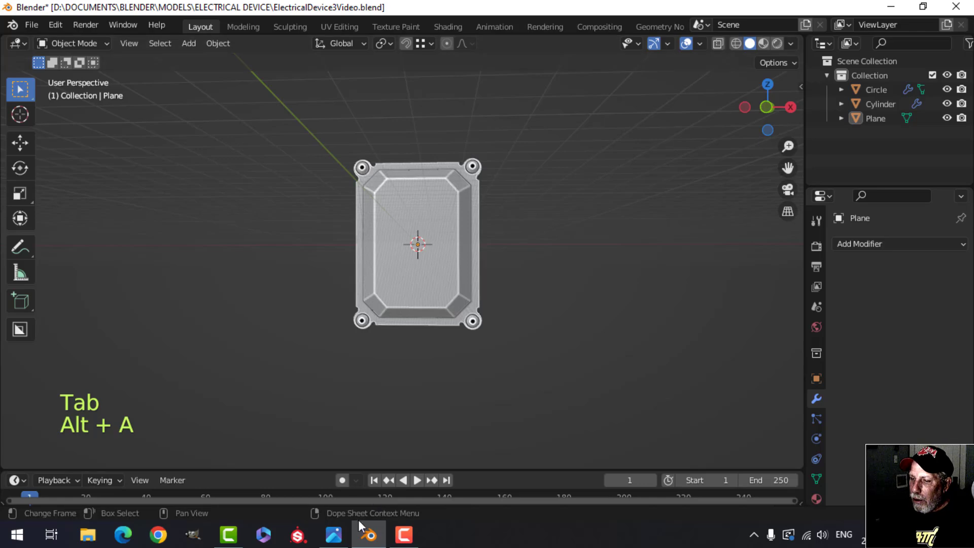
left_click(336, 532)
left_click(368, 534)
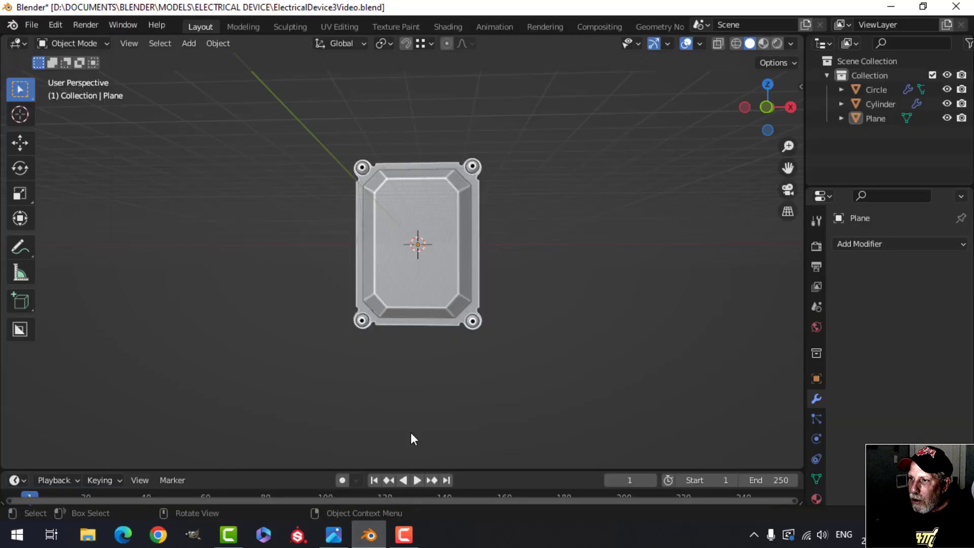
Select the entire housing mesh and scale it down slightly along X to make it narrower on the backplate.
key("Tab")
key("a")
scroll(507, 271, "up", 3)
scroll(515, 279, "up", 1, "shift")
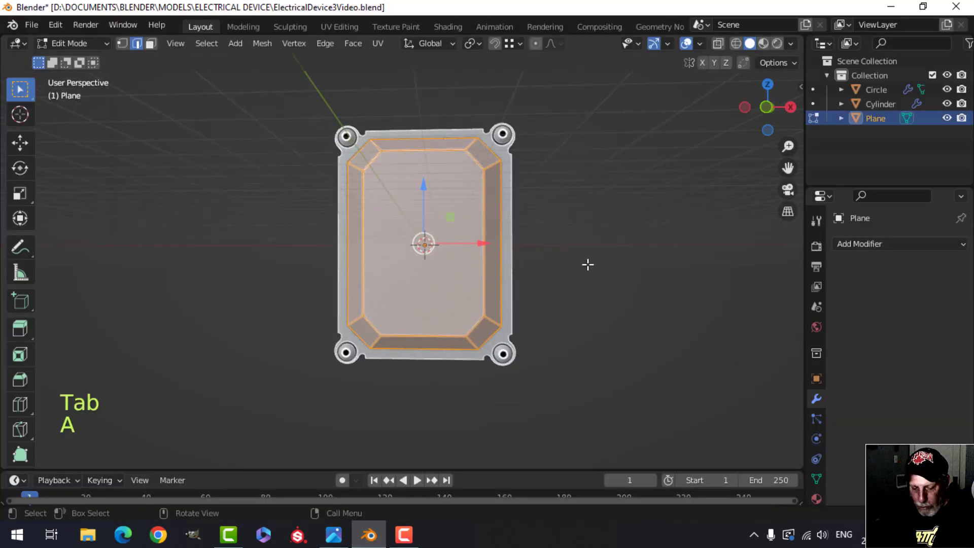
key("s")
key("x")
left_click(579, 263)
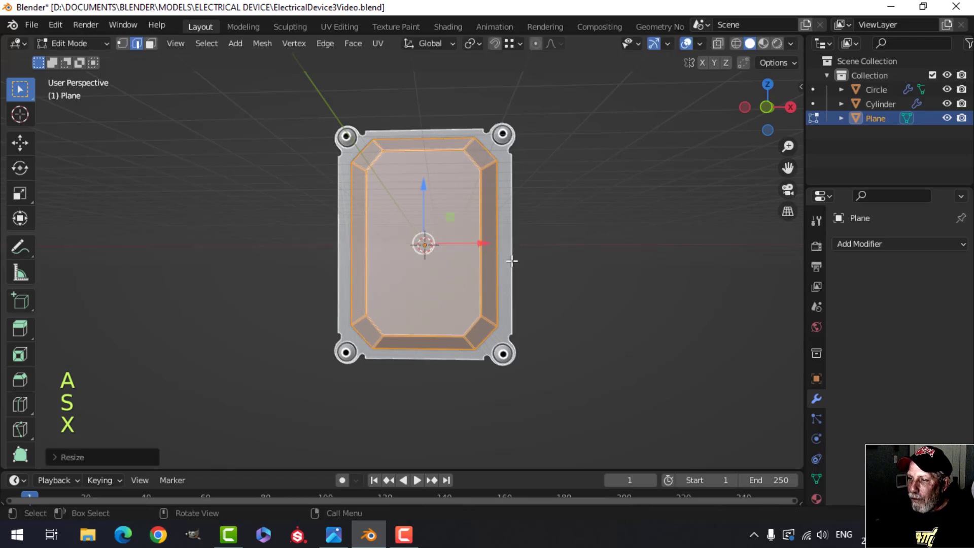
key("alt+a")
Snap the 3D cursor to the centre of the housing's large front face and return to Object Mode with nothing selected.
key("KP_1")
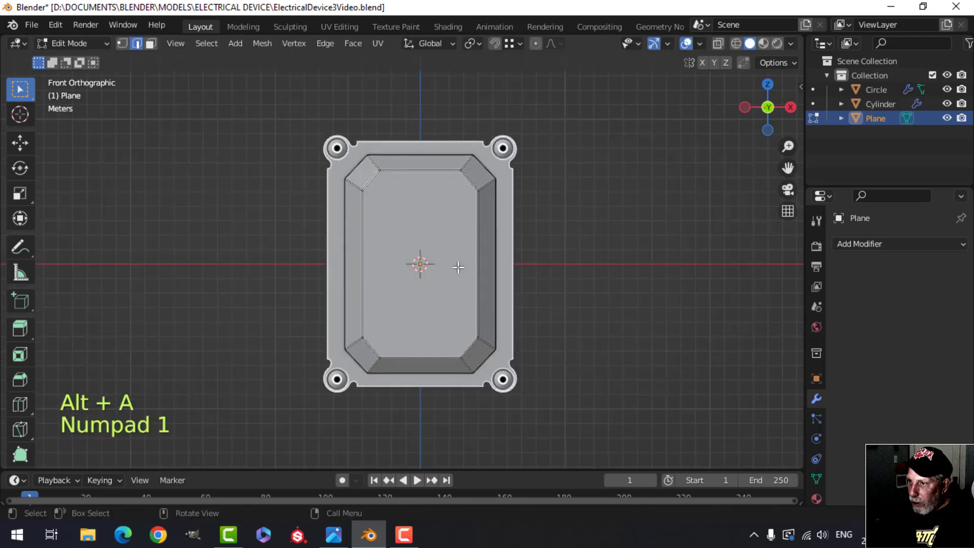
key("3")
left_click(407, 254)
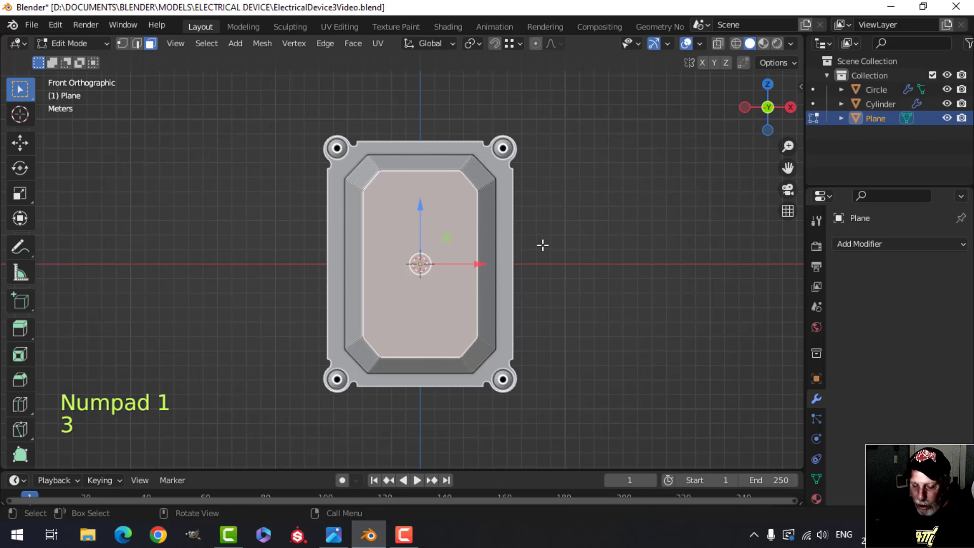
key("shift+s")
left_click(531, 327)
key("Tab")
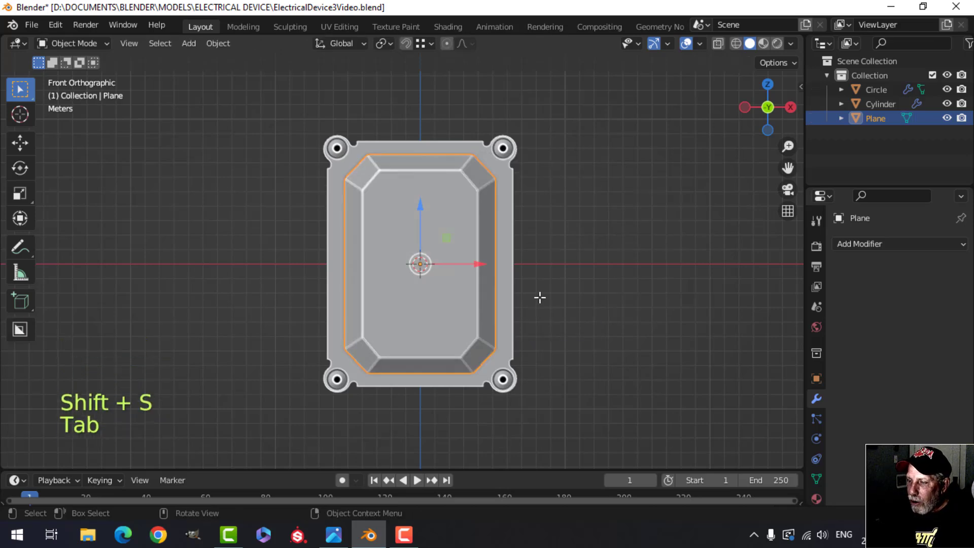
key("alt+a")
Add a plane mesh at the 3D cursor and rotate it 90° about X to lie parallel to the housing's front face.
middle_click_drag(512, 268, 502, 280, "shift")
key("shift+a")
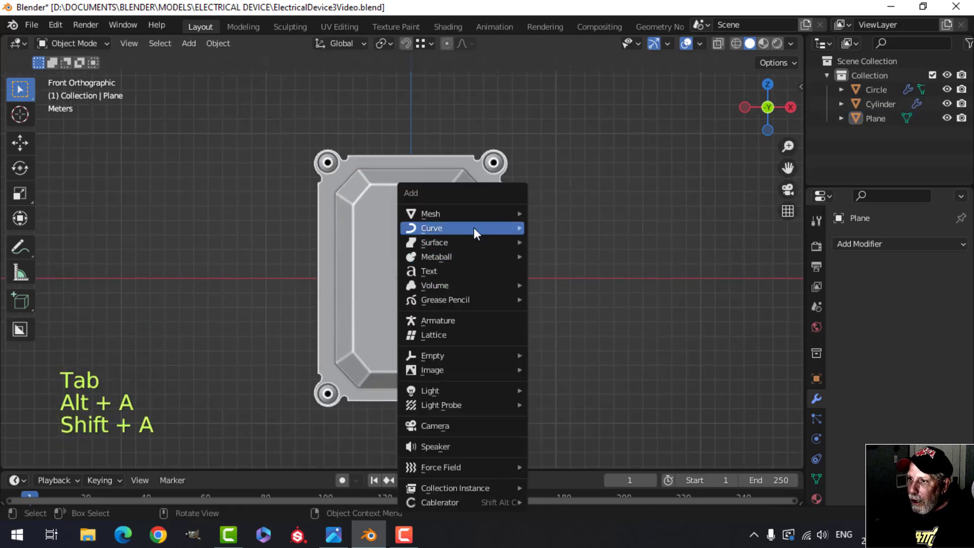
mouse_move(473, 217)
left_click(556, 213)
key("Tab")
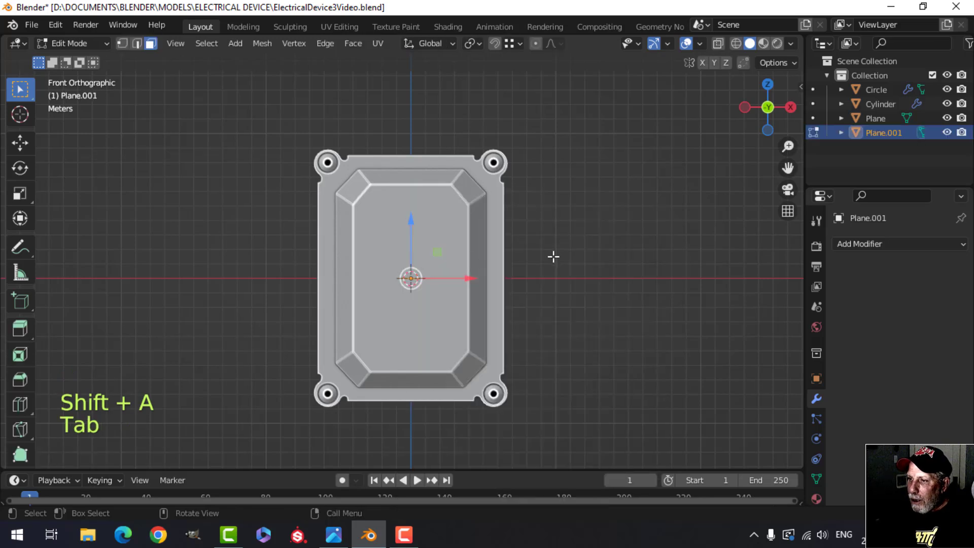
type("rx90")
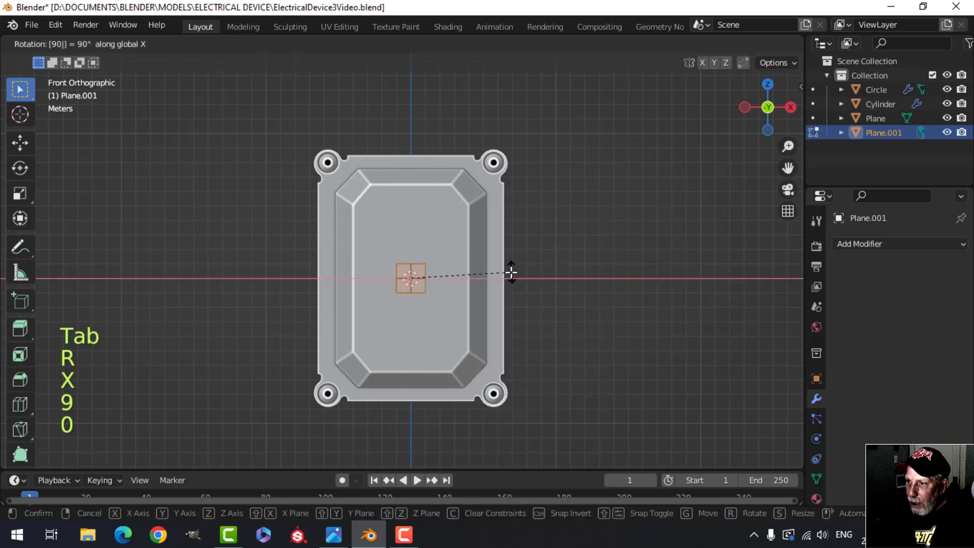
key("Return")
Scale the plane up, move it to the upper half of the housing's front face and widen it along X.
key("s")
left_click(667, 252)
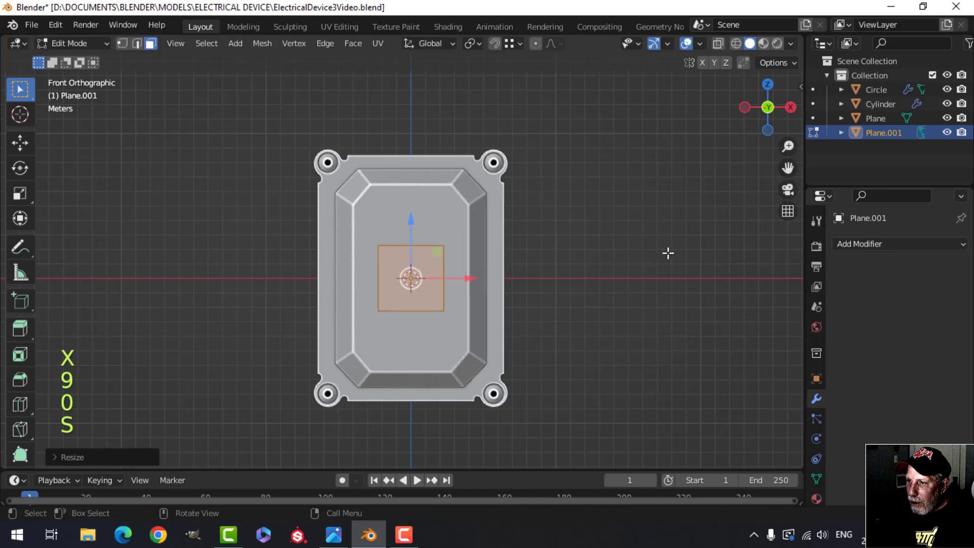
left_click_drag(411, 269, 411, 222)
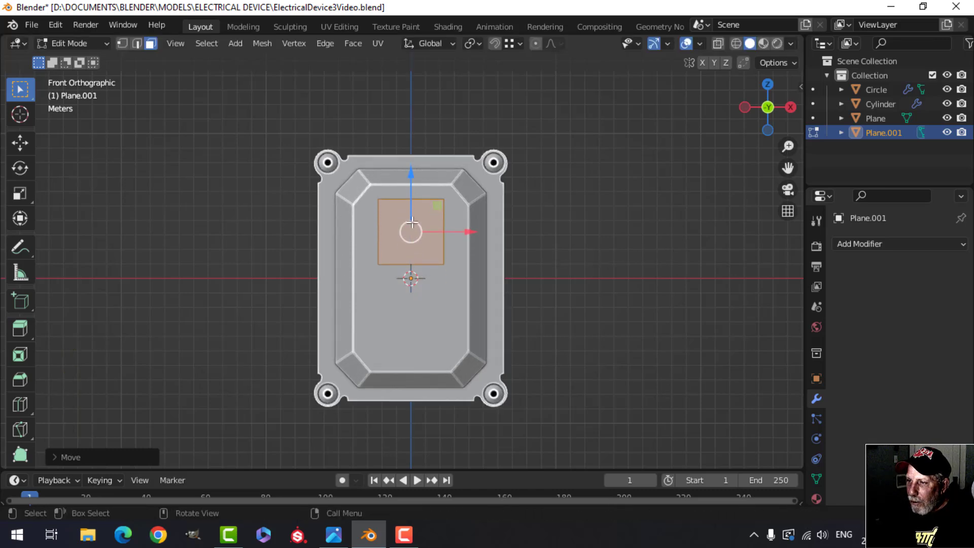
key("s")
key("x")
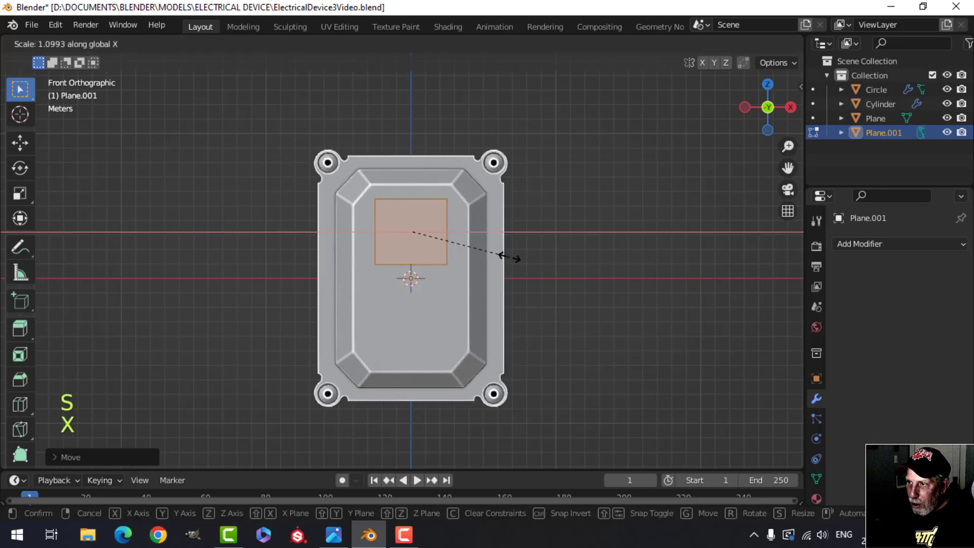
left_click(469, 239)
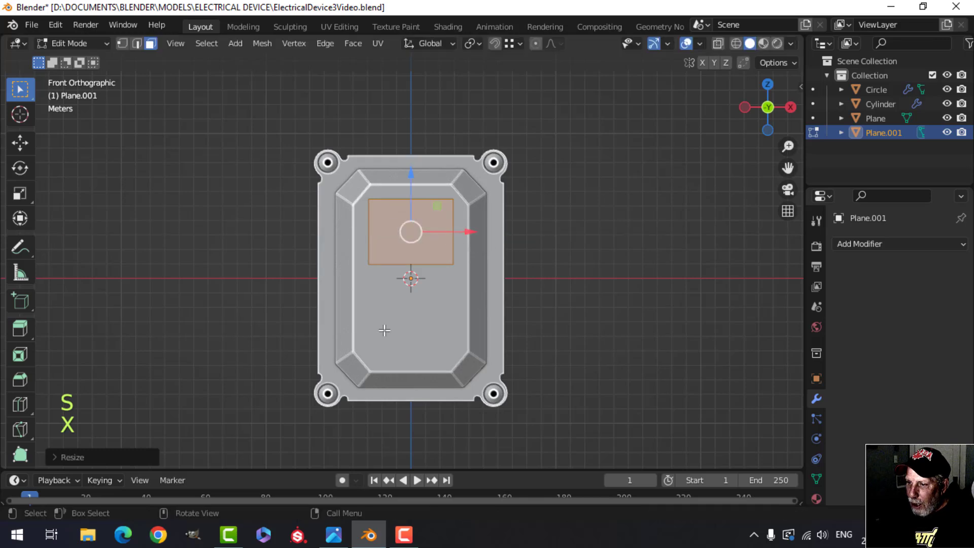
Compare the display panel with the reference image, then reduce the plane's height along Z and adjust its vertical position to match.
left_click(333, 534)
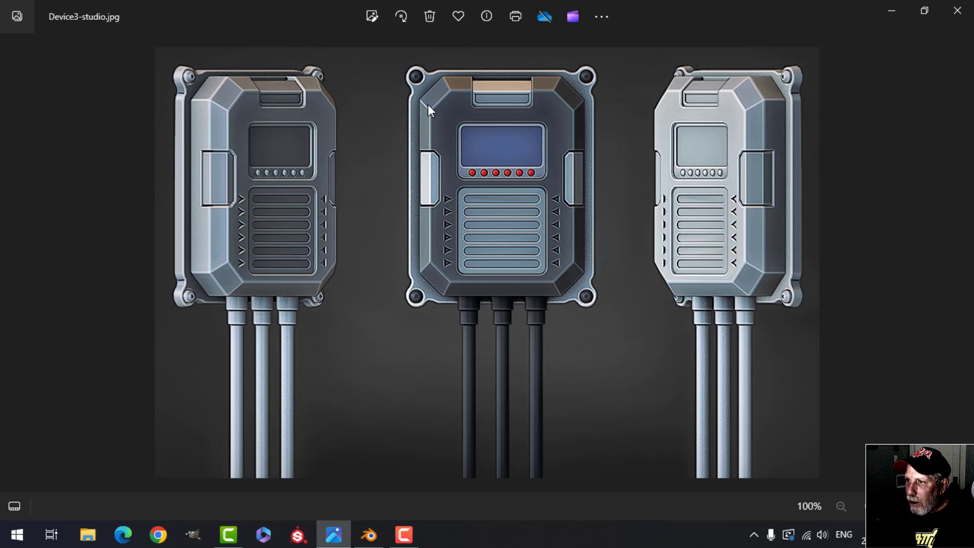
left_click(369, 534)
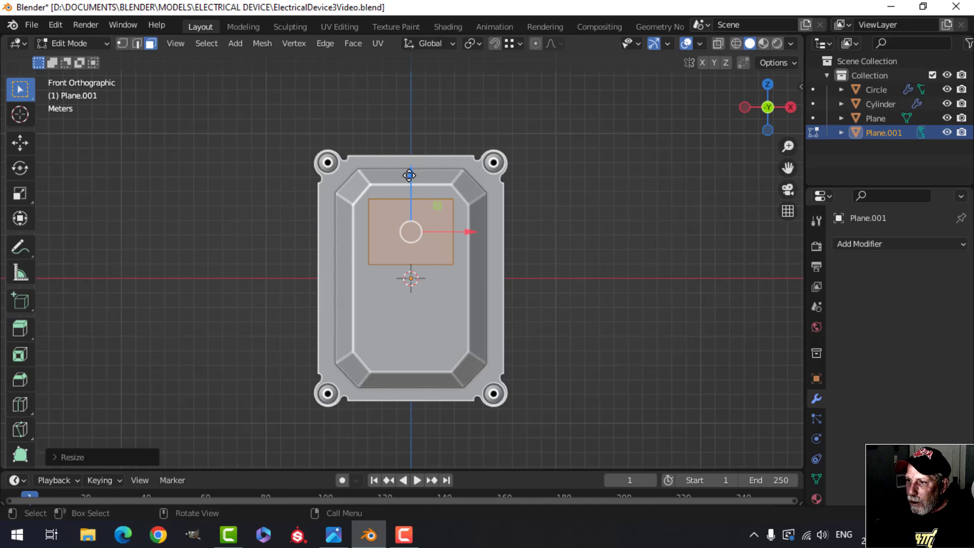
left_click_drag(409, 175, 409, 187)
key("s")
key("z")
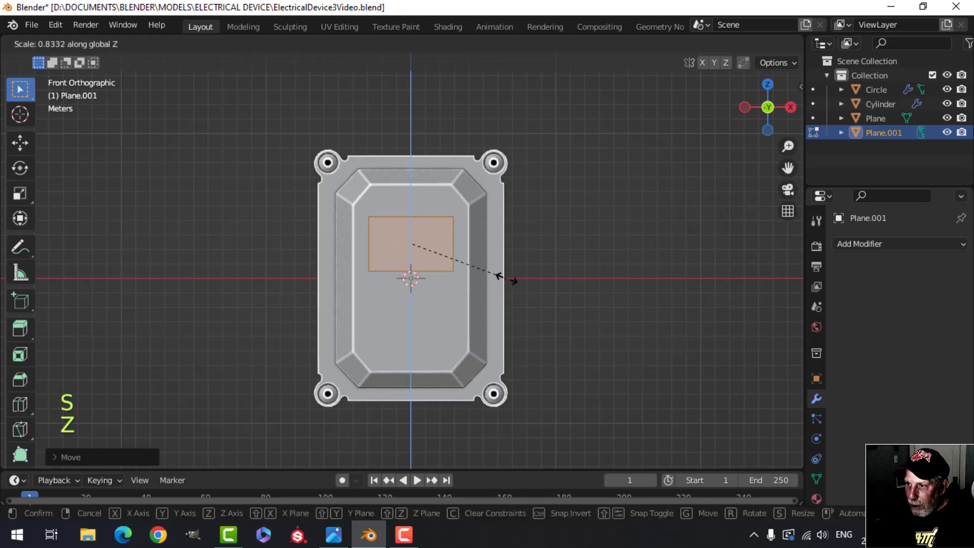
left_click(469, 261)
mouse_move(411, 199)
left_mouse_down()
mouse_move(413, 190)
mouse_move(423, 205)
left_mouse_up()
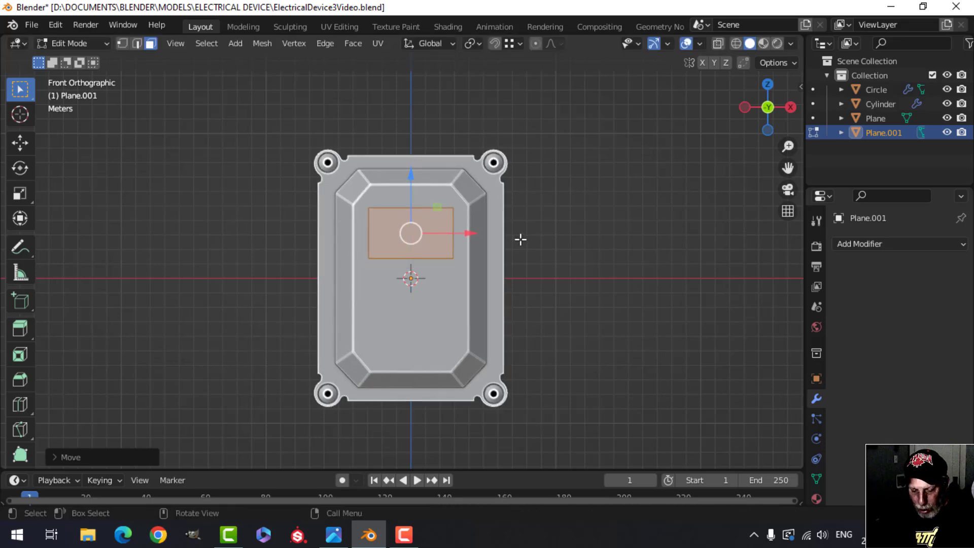
key("s")
key("z")
left_click(509, 250)
Duplicate the rectangle directly below the first one and extend the copy's bottom edge downward to make a taller panel.
middle_click_drag(484, 274, 477, 255, "shift")
key("shift+d")
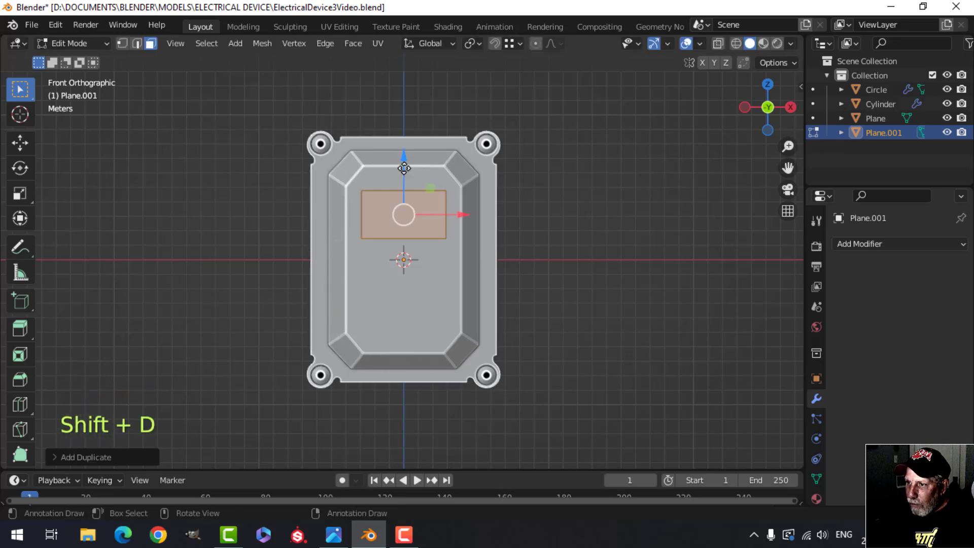
left_click_drag(404, 168, 409, 224)
left_click(393, 299)
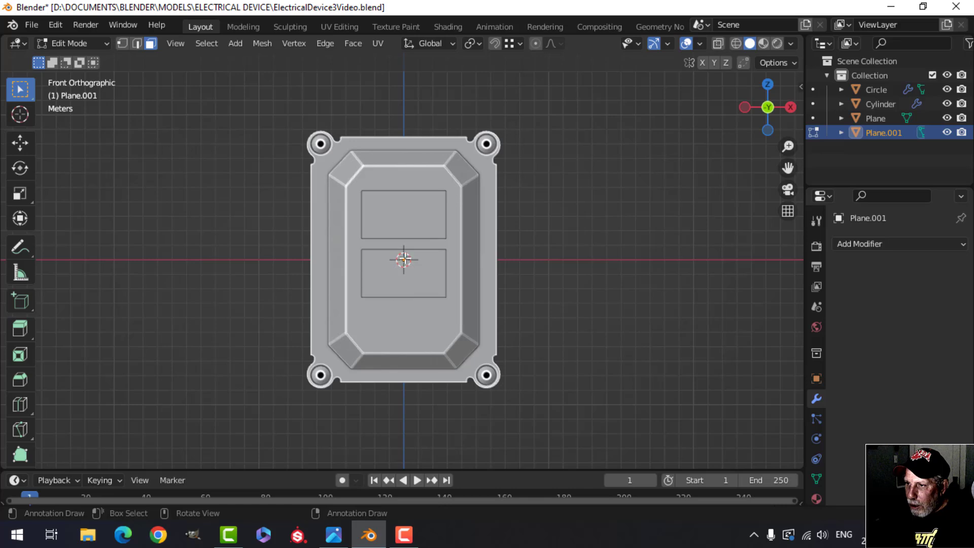
key("2")
left_click_drag(402, 247, 496, 283)
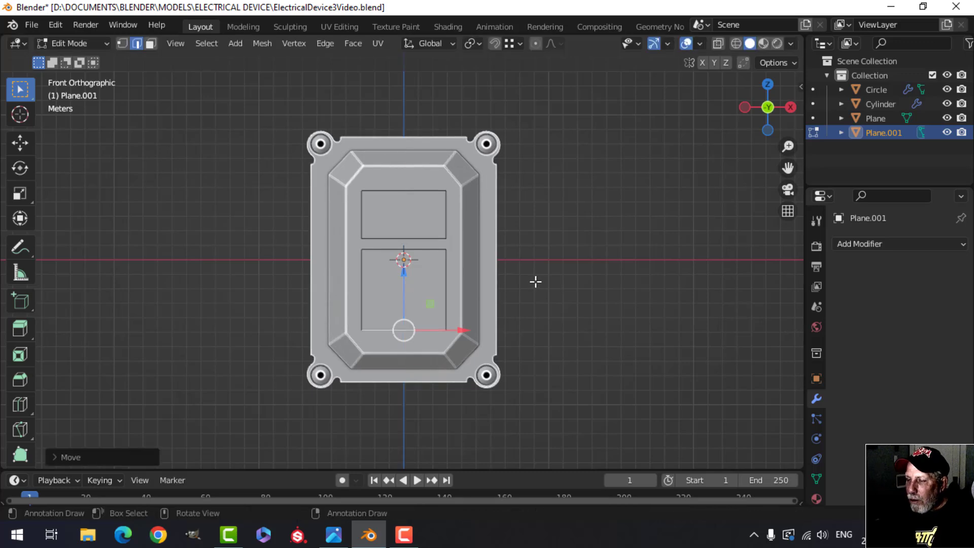
Try rounding all corners of both rectangles with a vertex bevel of about 0.29 m and two segments.
scroll(532, 280, "up", 1)
key("a")
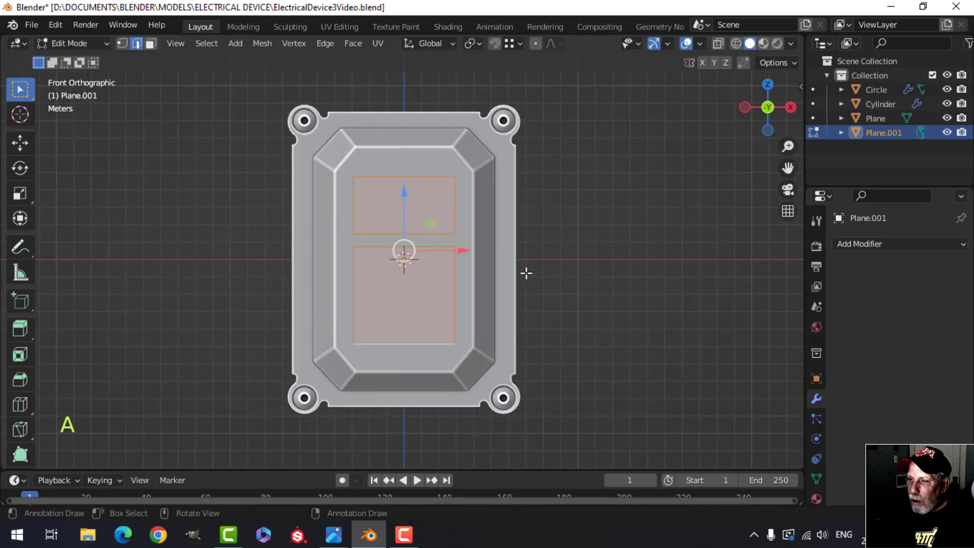
key("1")
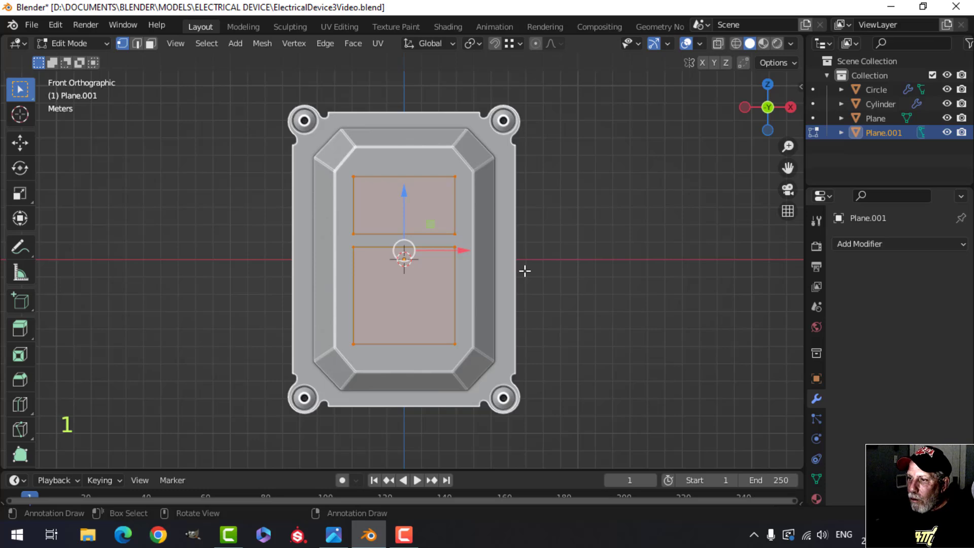
middle_click_drag(525, 271, 496, 273, "shift")
scroll(497, 273, "up", 1)
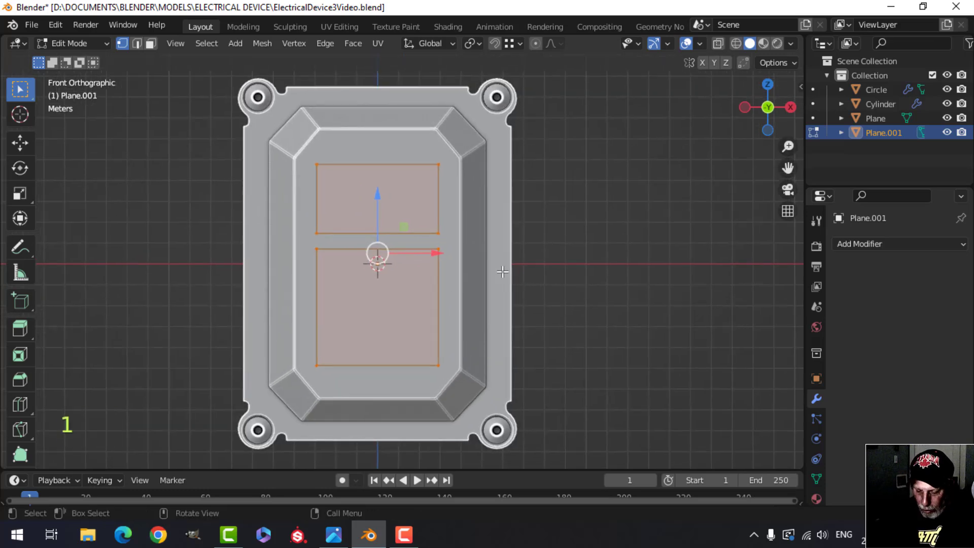
key("ctrl+shift+b")
key("shift")
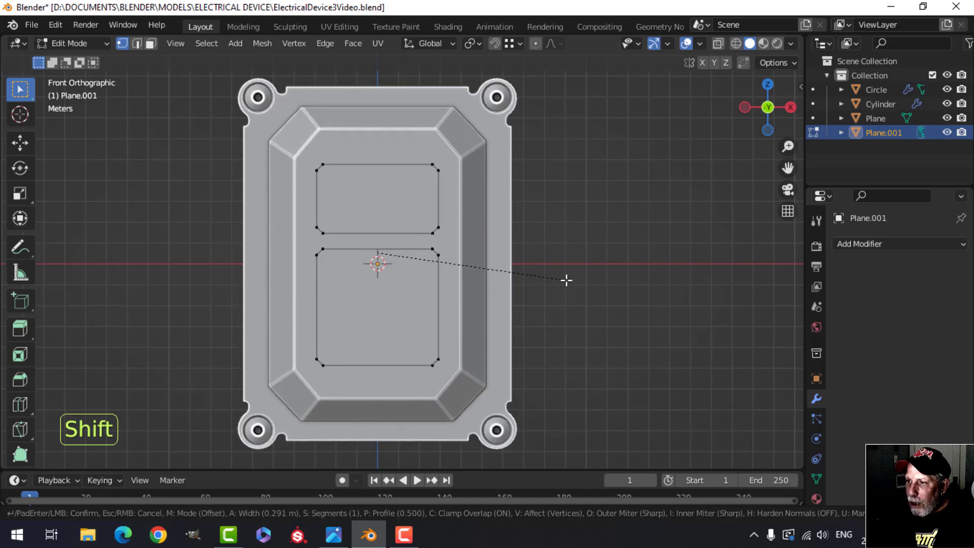
scroll(567, 280, "up", 1, "shift")
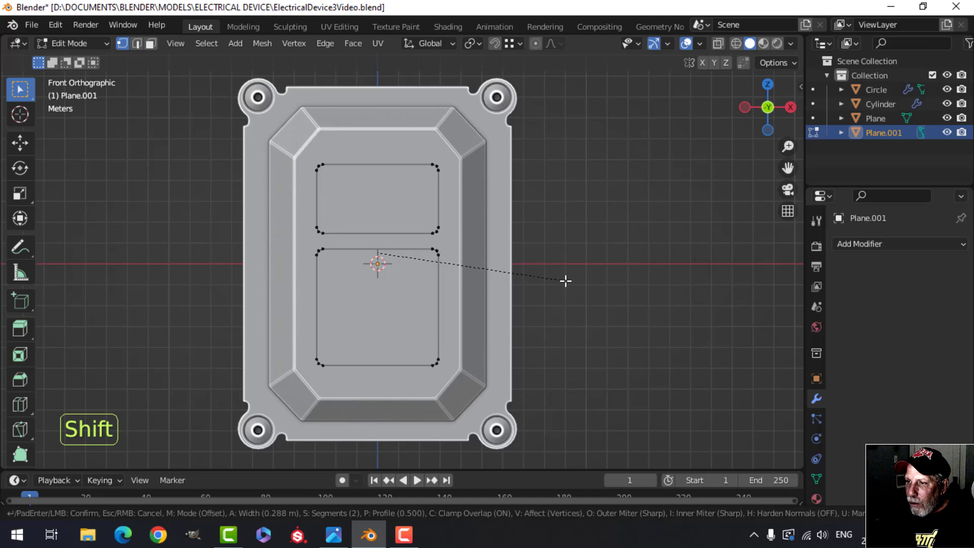
left_click(565, 282)
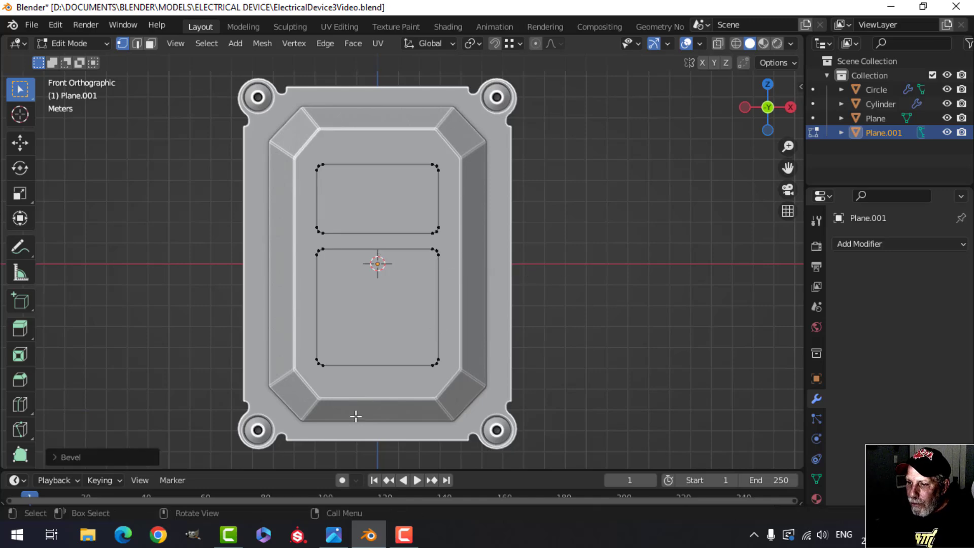
Check the panel corners in the reference image, undo the bevel and round all corners again with a three-segment vertex bevel.
left_click(333, 540)
scroll(474, 234, "up", 5)
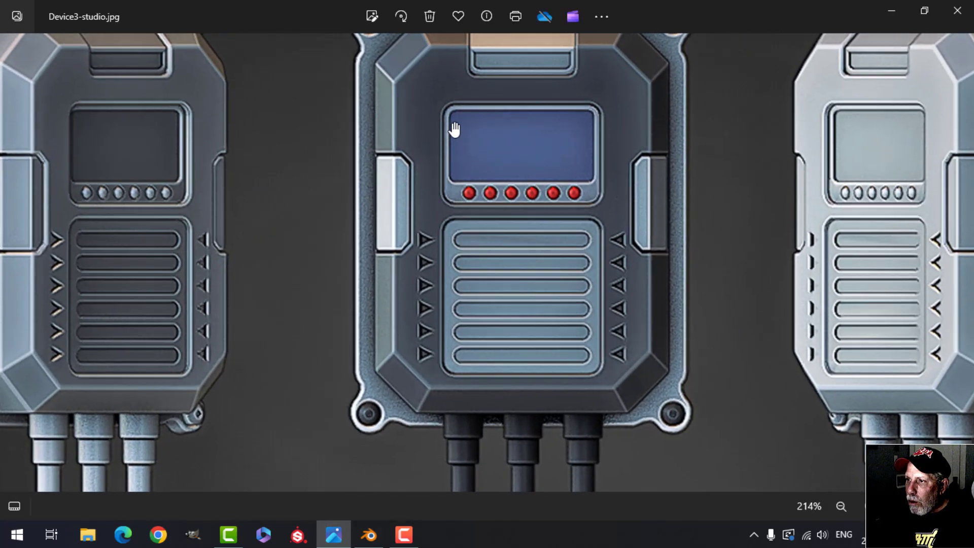
scroll(438, 123, "down", 2)
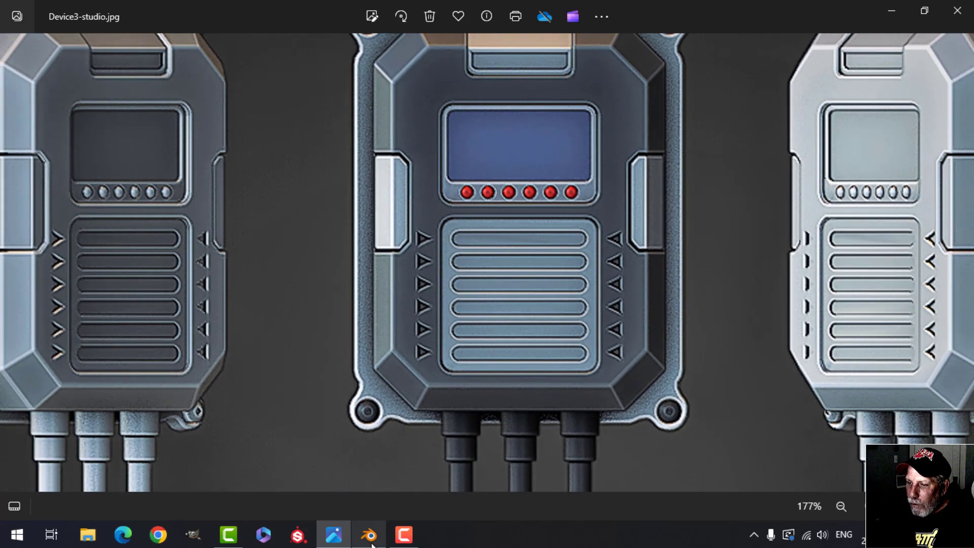
left_click(369, 535)
key("ctrl+z")
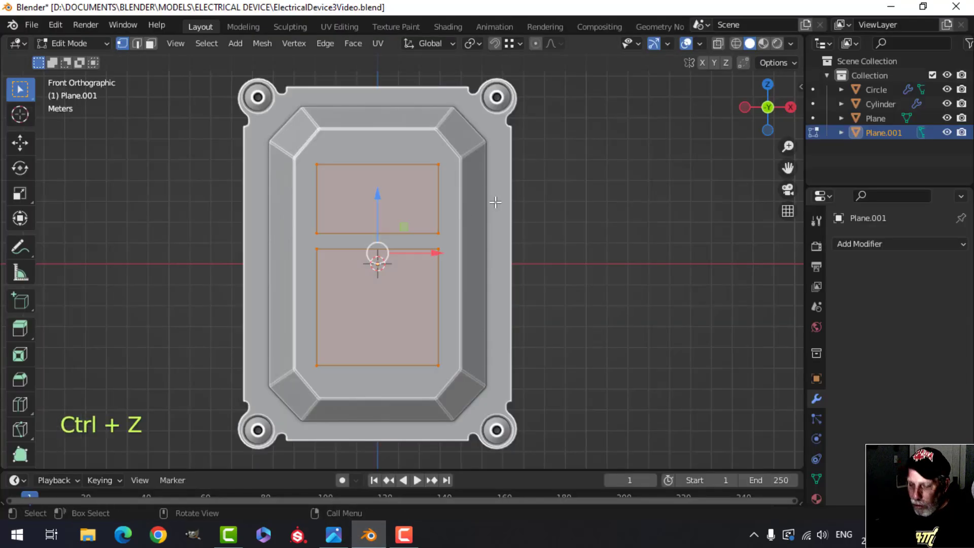
key("ctrl+shift+b")
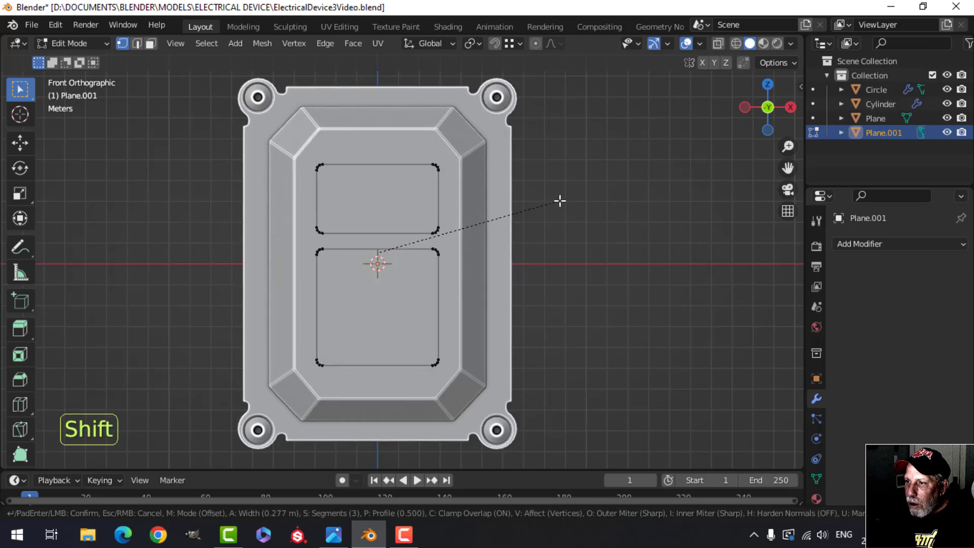
left_click(587, 210)
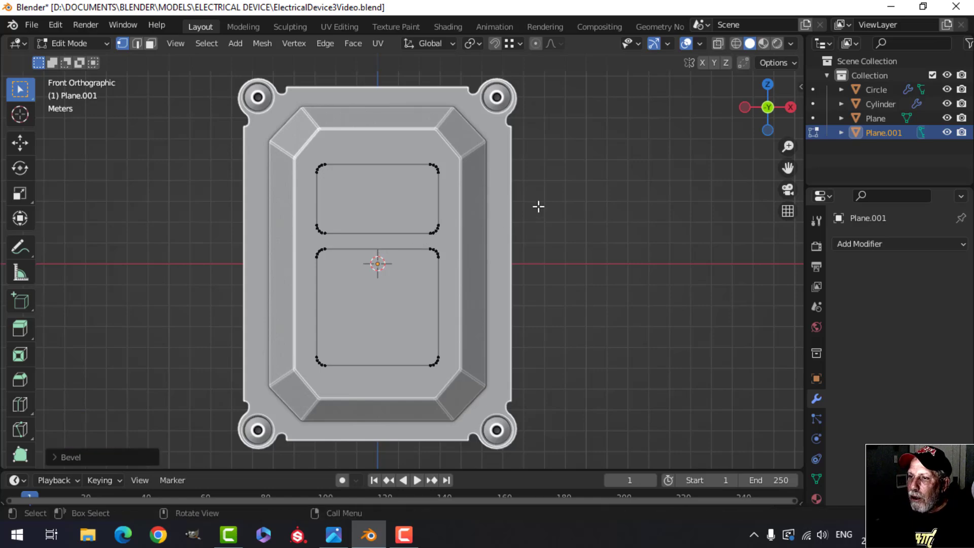
Move both rounded panels along Y off the housing's front face and extrude them back toward it by about 0.6 m.
key("a")
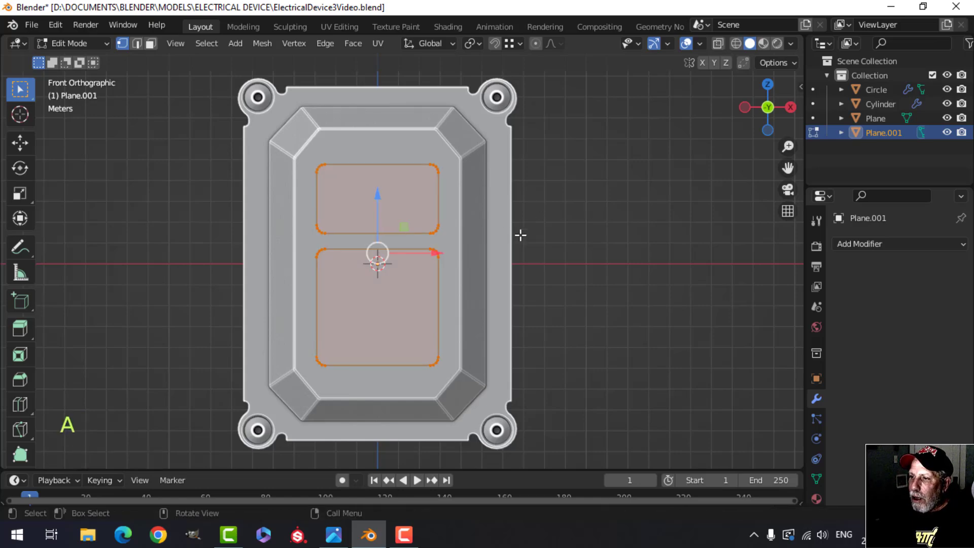
middle_click_drag(519, 235, 450, 254)
scroll(502, 237, "up", 4)
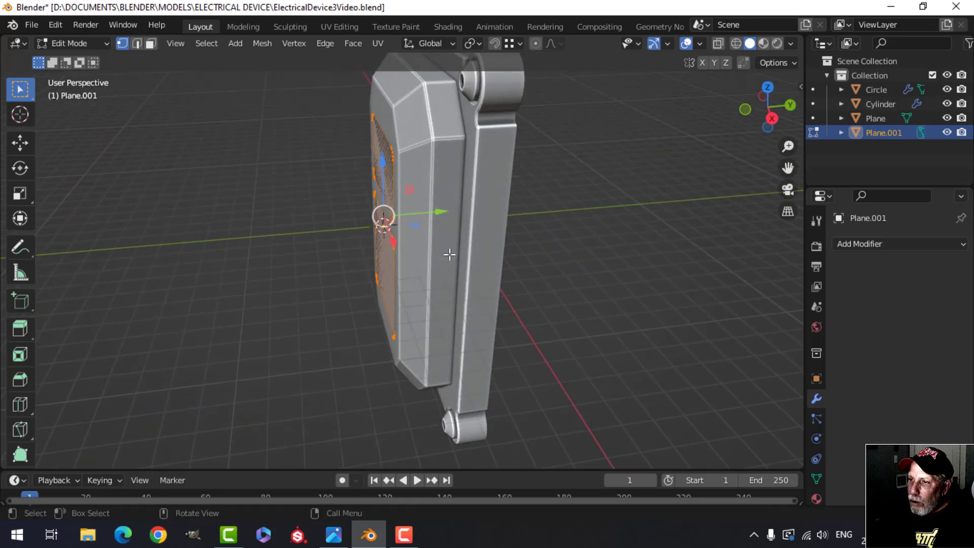
scroll(441, 256, "up", 2)
left_click_drag(423, 209, 365, 226)
middle_click_drag(366, 226, 370, 255)
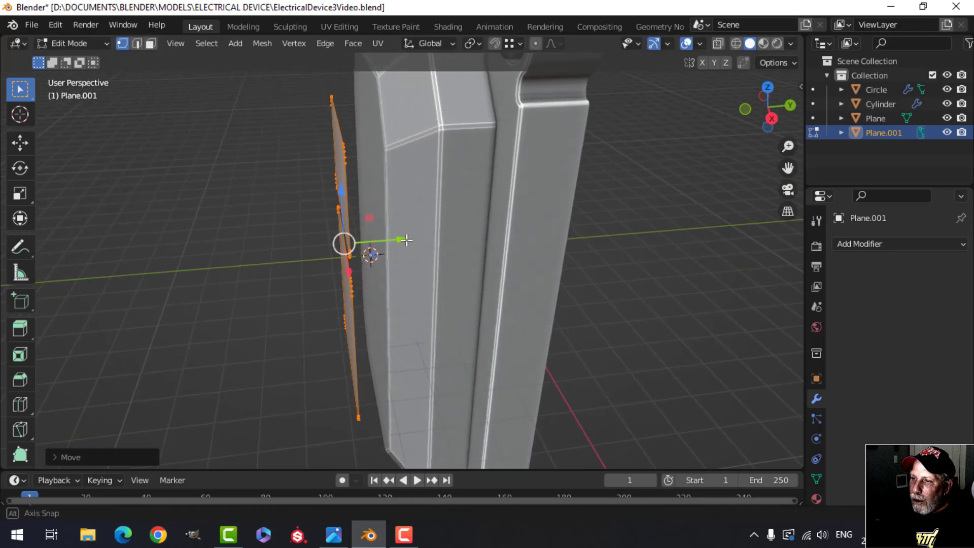
key("e")
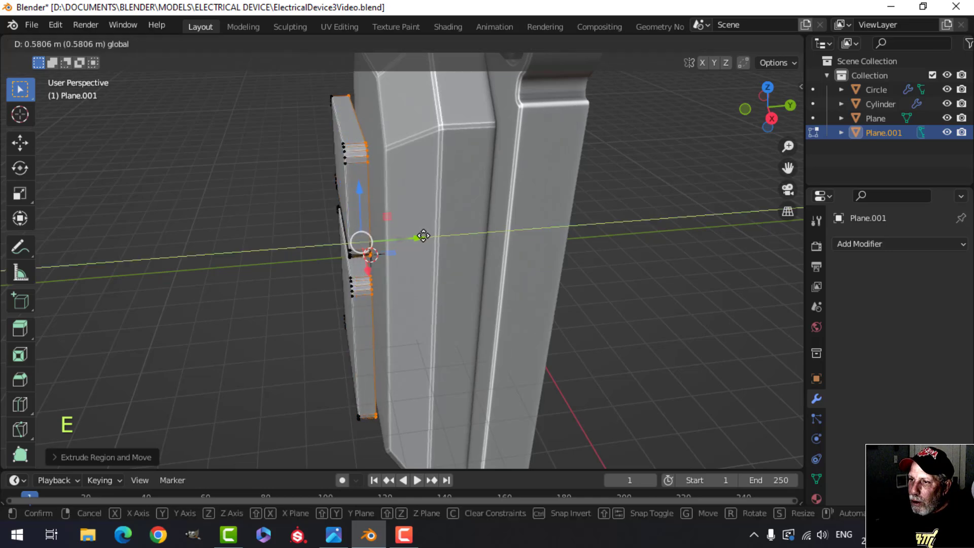
left_click(426, 234)
Select the entire mesh of both extruded panels and open the viewport overlay options.
key("a")
middle_click_drag(426, 234, 650, 50)
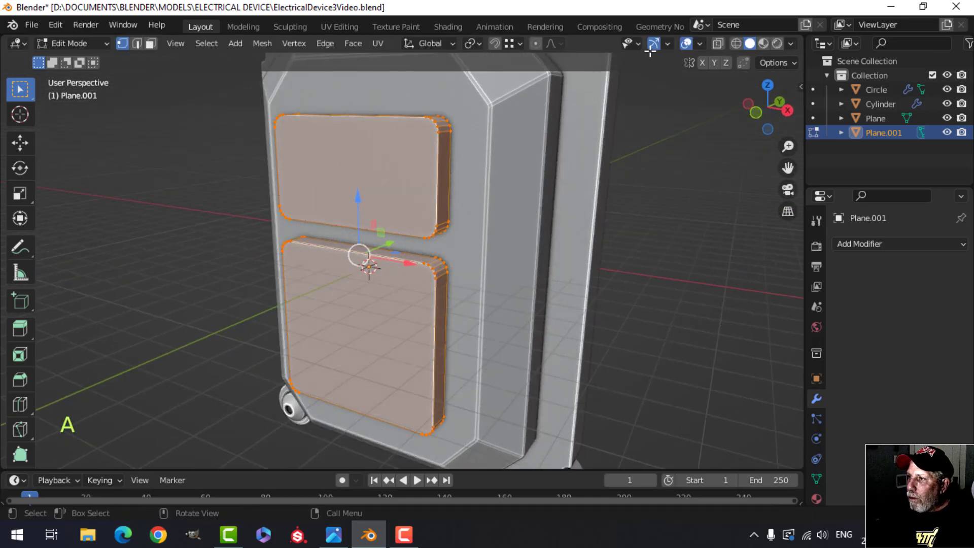
left_click(699, 43)
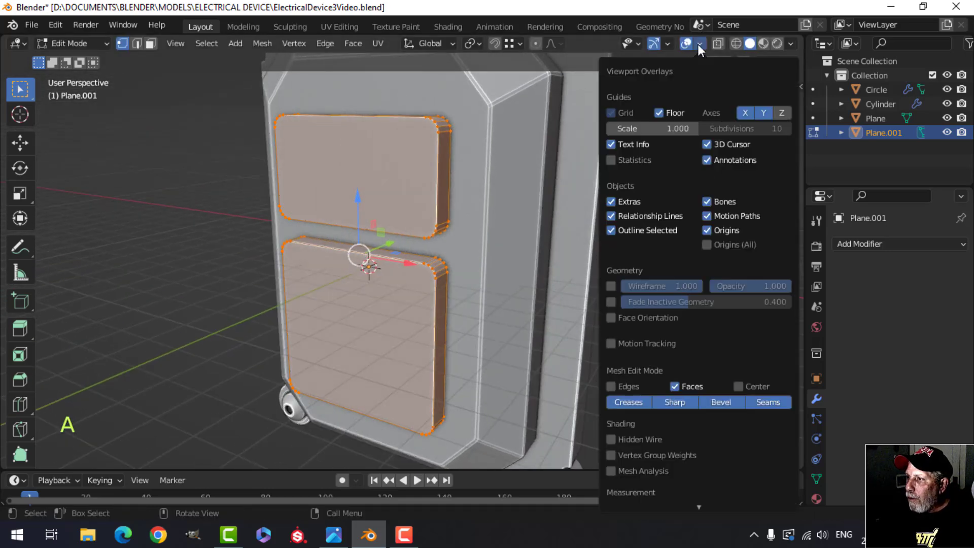
Recalculate the normals of the two rounded blocks to the outside, using the Face Orientation overlay temporarily as a check.
left_click(633, 317)
key("alt+n")
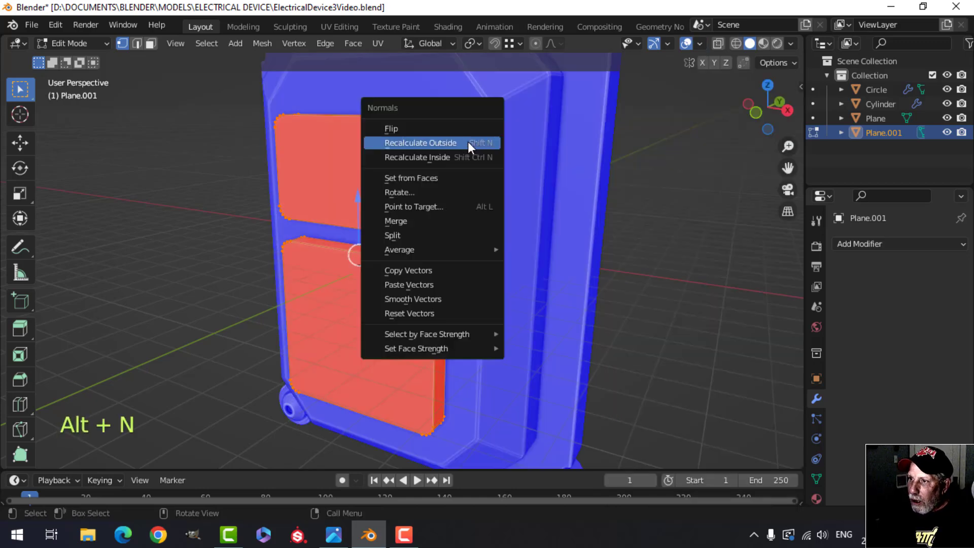
left_click(468, 142)
left_click(700, 43)
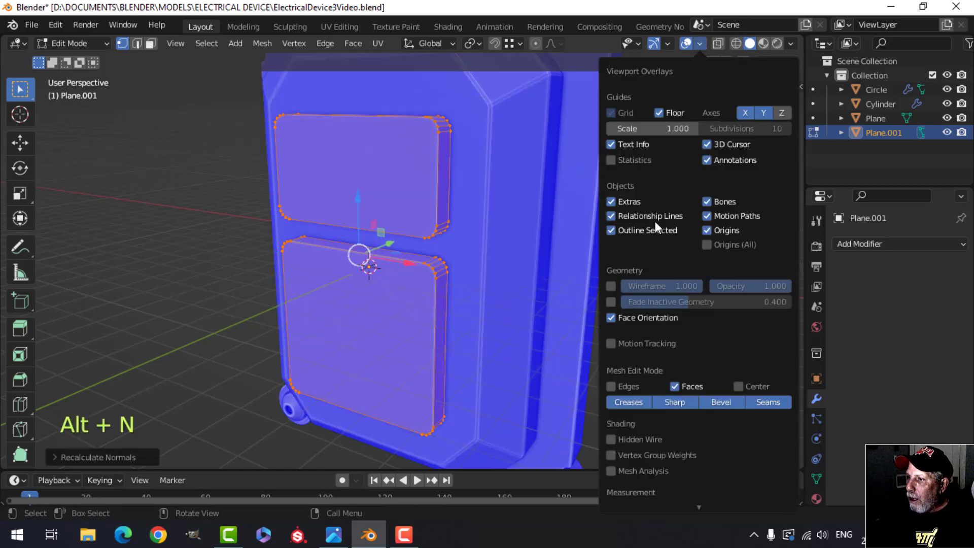
left_click(655, 318)
Push the two rounded blocks along Y so they sit partly embedded in the front of the housing.
middle_click_drag(385, 213, 382, 234)
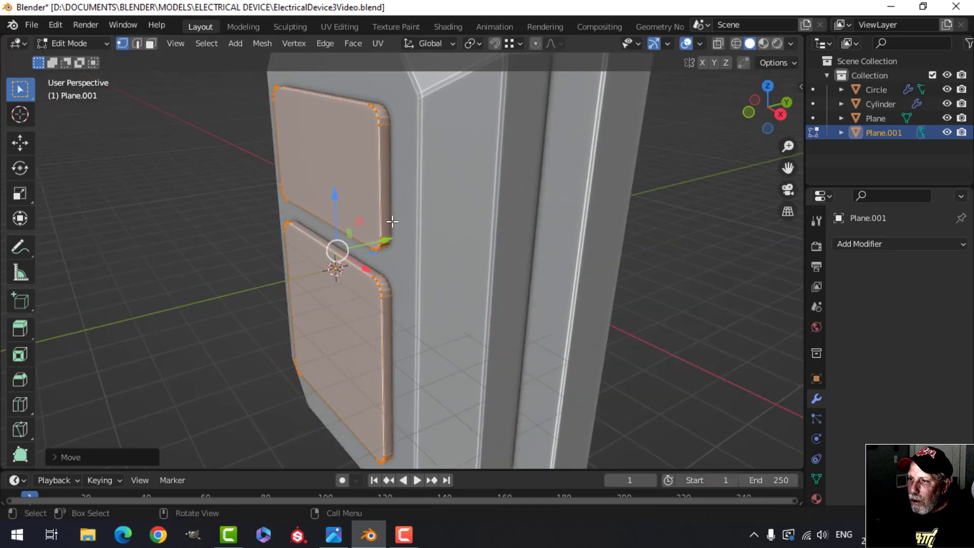
key("Tab")
scroll(367, 168, "down", 2)
middle_click_drag(345, 188, 333, 228, "shift")
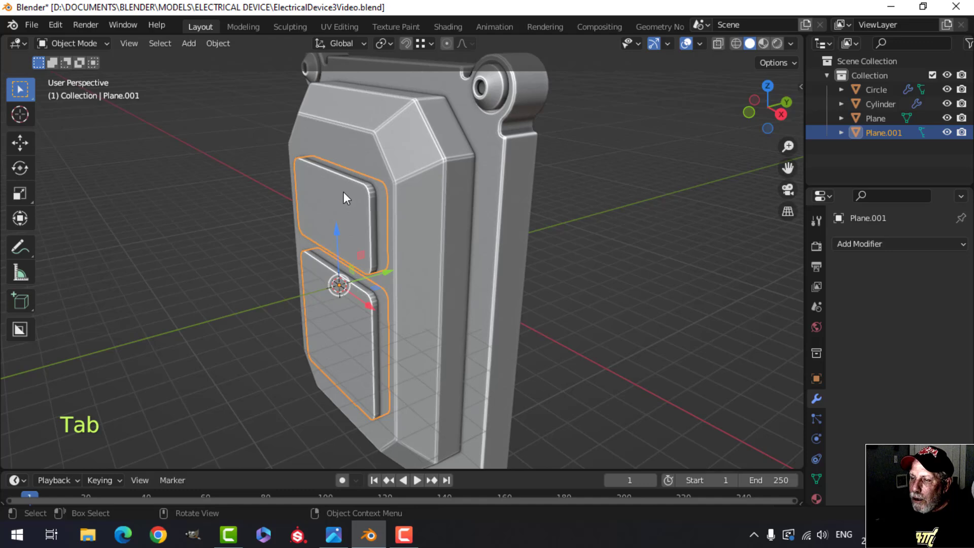
scroll(343, 192, "down", 2)
mouse_move(369, 187)
middle_mouse_down("shift")
mouse_move(387, 183)
mouse_move(373, 184)
middle_mouse_up("shift")
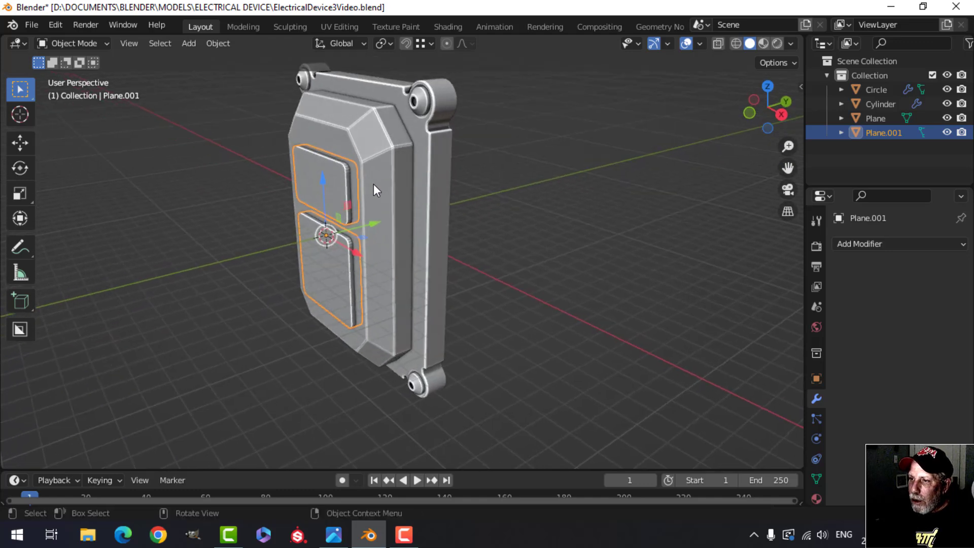
left_click_drag(372, 222, 374, 222)
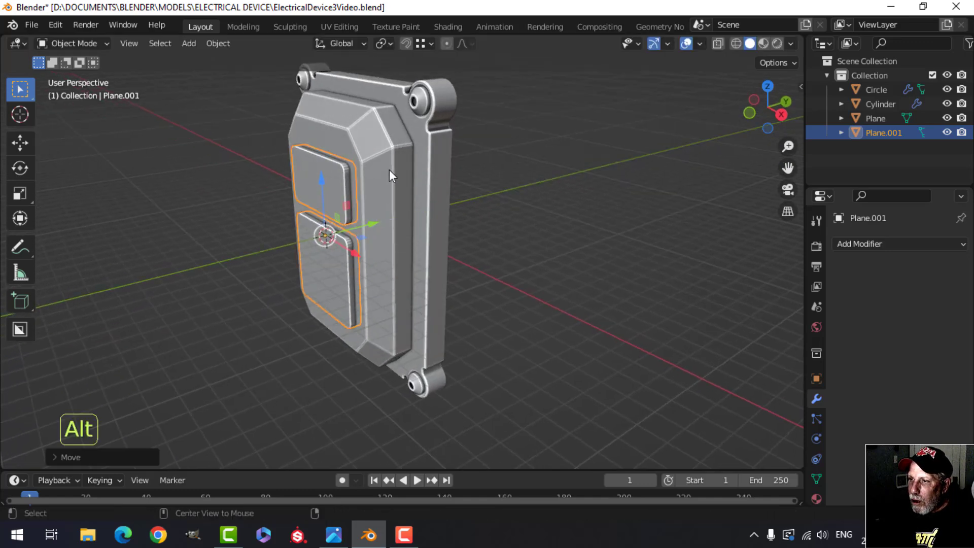
Cut the two rounded blocks out of the housing with an applied Boolean Difference modifier, and hide the cutter object.
key("alt+a")
left_click(408, 156)
left_click(855, 244)
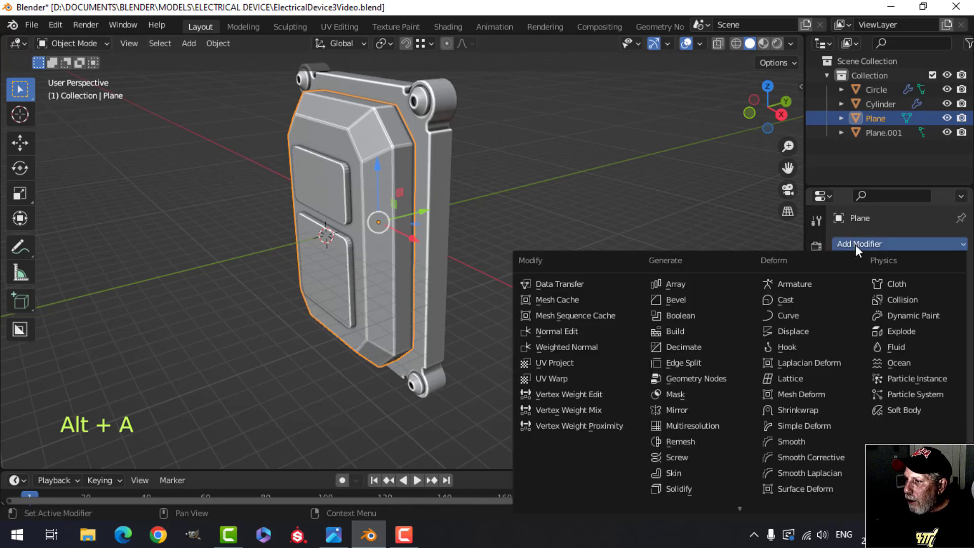
left_click(694, 313)
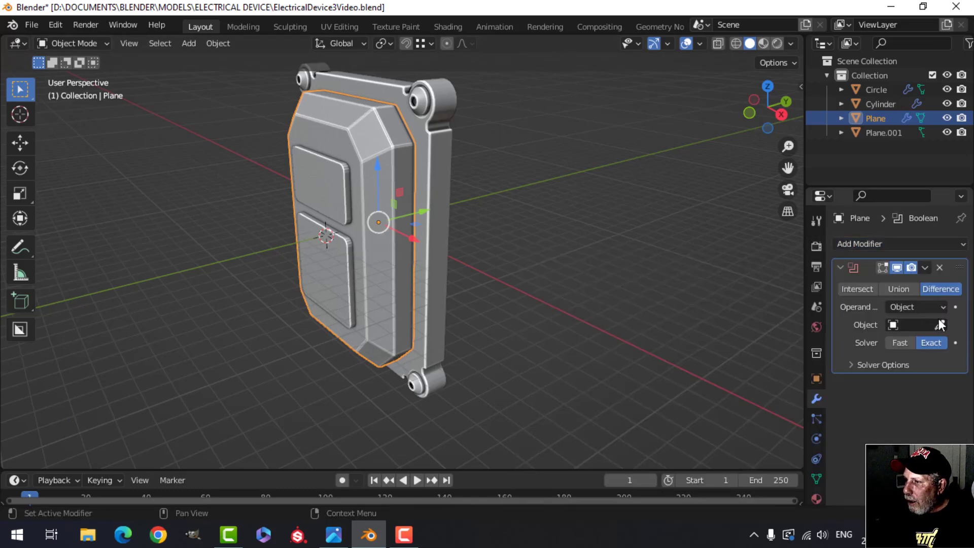
left_click(924, 267)
left_click(878, 284)
left_click(358, 176)
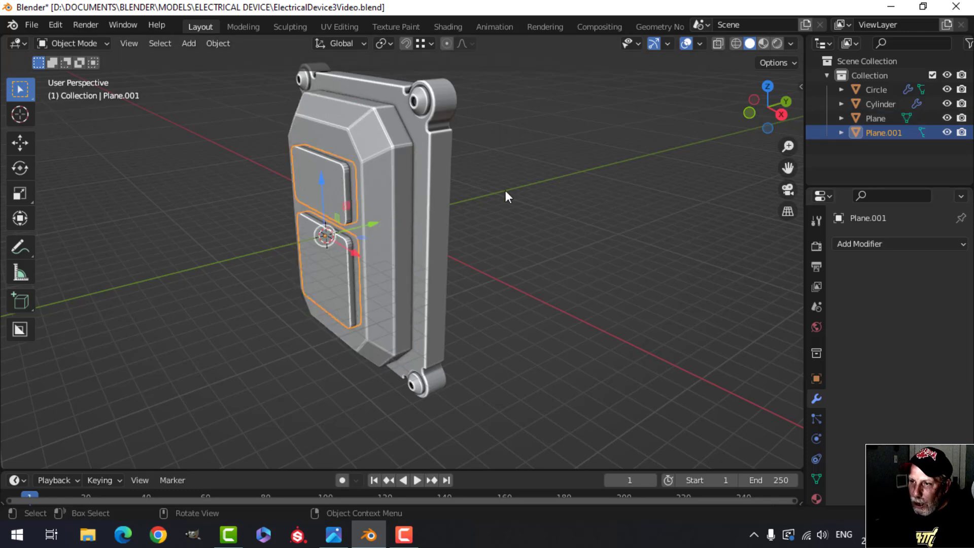
key("h")
Examine the two recesses cut into the housing front from several angles and distances.
middle_click_drag(393, 194, 418, 193)
scroll(507, 161, "up", 4)
scroll(395, 194, "down", 5)
mouse_move(419, 192)
middle_mouse_down()
mouse_move(374, 188)
mouse_move(391, 165)
mouse_move(402, 226)
mouse_move(408, 190)
middle_mouse_up()
scroll(396, 180, "down", 2)
scroll(396, 181, "down", 1)
scroll(402, 227, "up", 4)
middle_click_drag(408, 190, 379, 190)
middle_click_drag(379, 189, 350, 206, "shift")
scroll(378, 216, "up", 4)
middle_click_drag(350, 206, 323, 204)
Bevel the outer rim edge loops of both recesses with one segment, about 0.078 m wide.
left_click(293, 153)
key("Tab")
scroll(292, 156, "up", 3)
middle_click_drag(236, 163, 326, 140, "shift")
key("alt+a")
key("2")
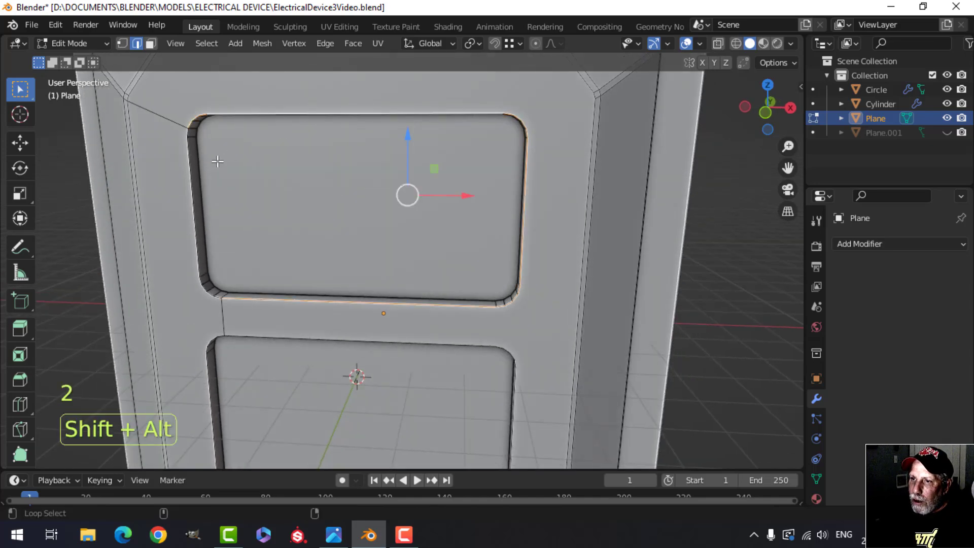
middle_click_drag(435, 210, 428, 178)
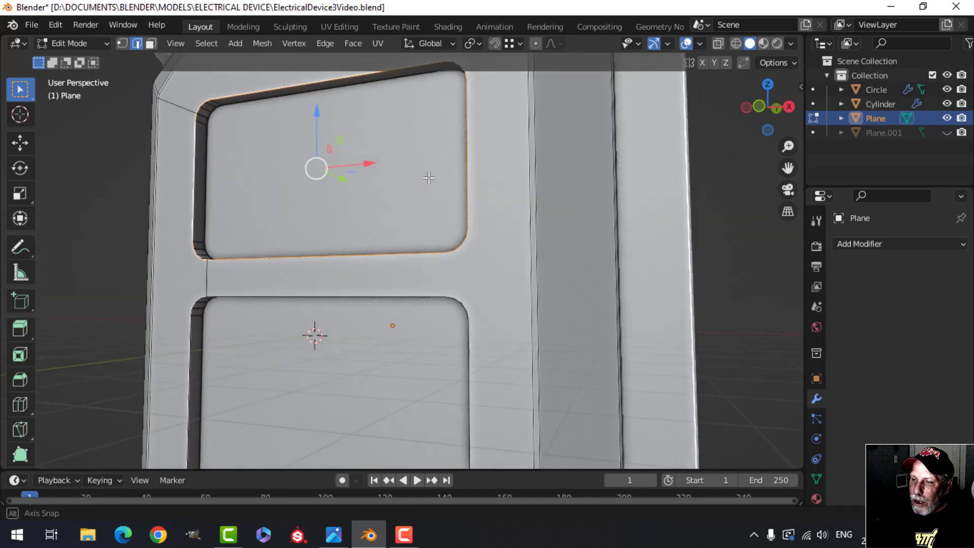
scroll(331, 218, "down", 3)
middle_click_drag(331, 218, 378, 239)
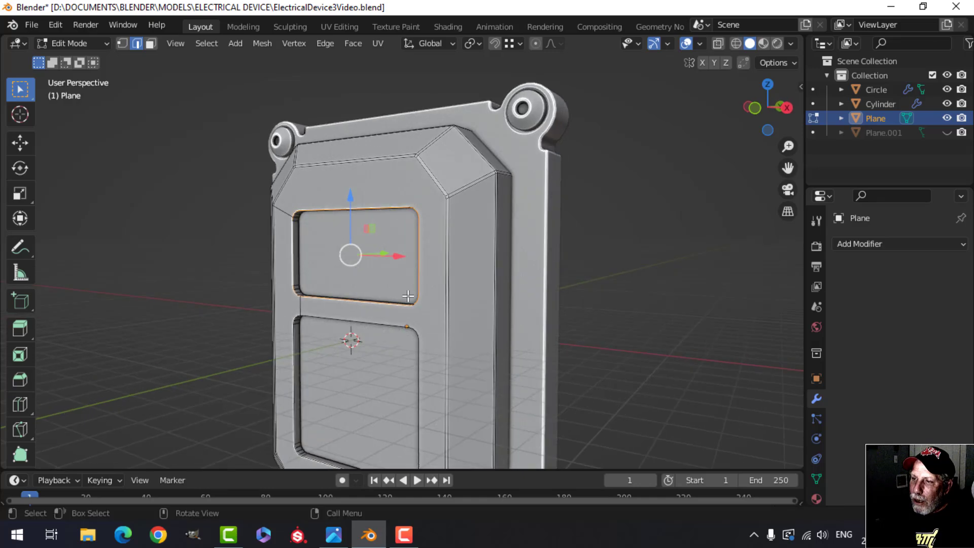
scroll(422, 202, "up", 4)
scroll(422, 203, "up", 2)
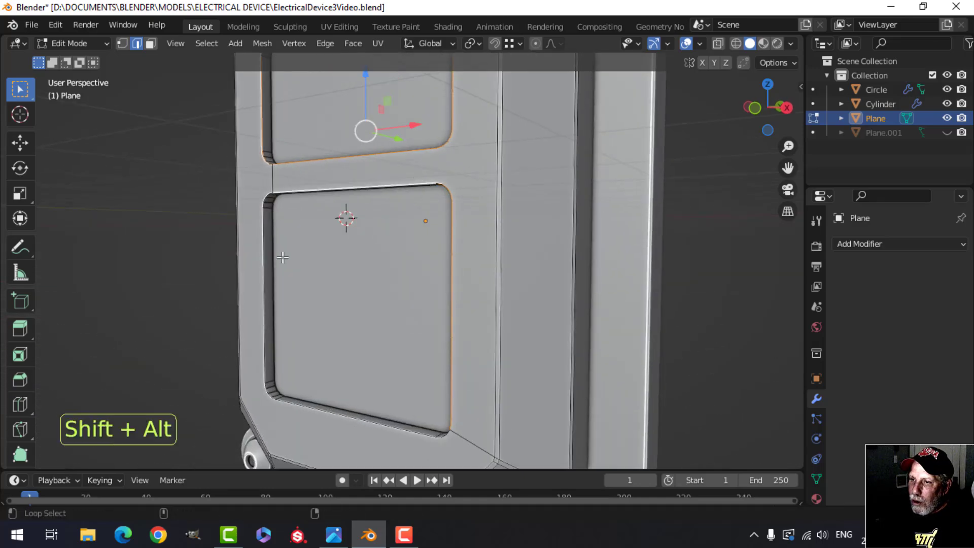
middle_click_drag(414, 277, 472, 261)
scroll(471, 261, "down", 4)
middle_click_drag(491, 225, 411, 284, "shift")
scroll(387, 282, "up", 3)
scroll(401, 263, "up", 1)
scroll(427, 223, "up", 2)
middle_click_drag(426, 221, 438, 261, "shift")
key("ctrl+b")
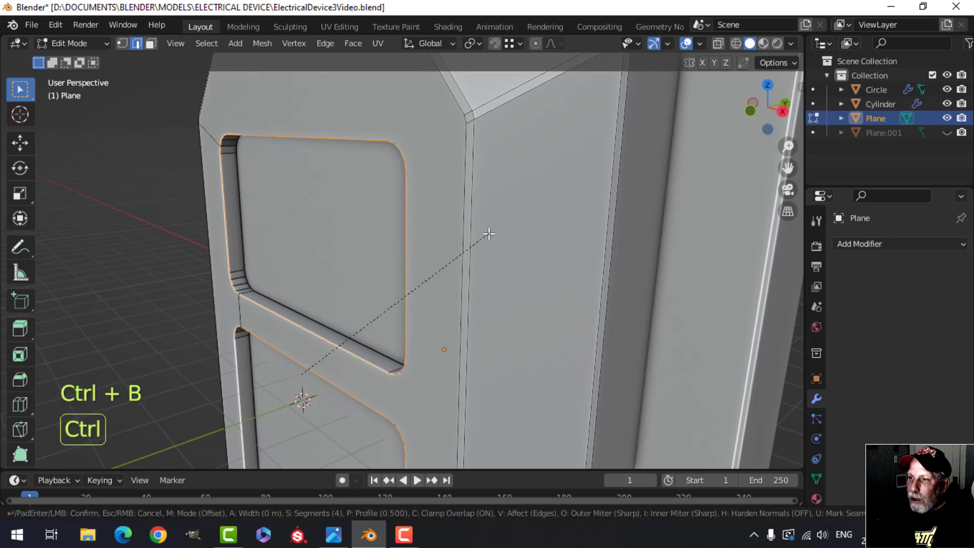
scroll(505, 217, "down", 3)
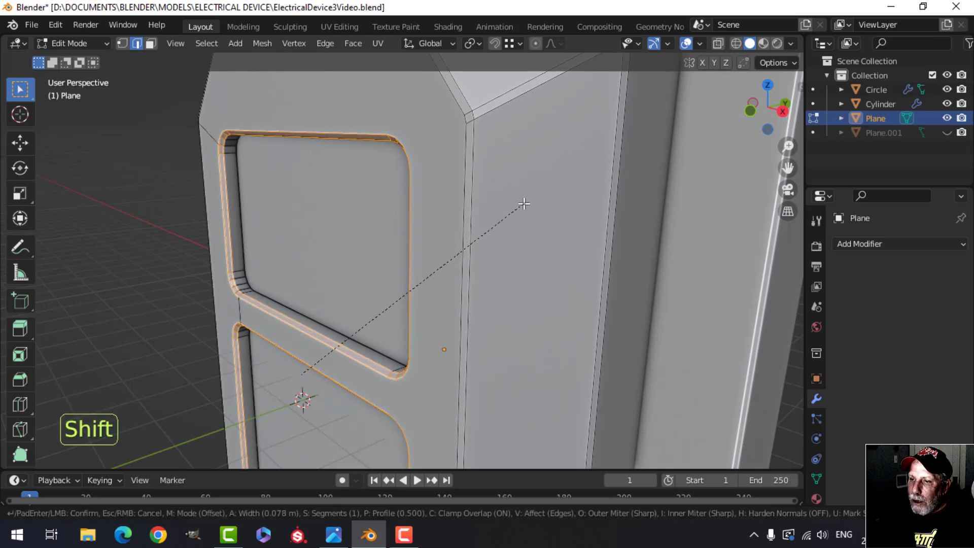
left_click(524, 203)
Examine the bevelled rims of both recesses in Object Mode with nothing selected.
middle_click_drag(462, 204, 504, 203)
scroll(503, 204, "down", 5)
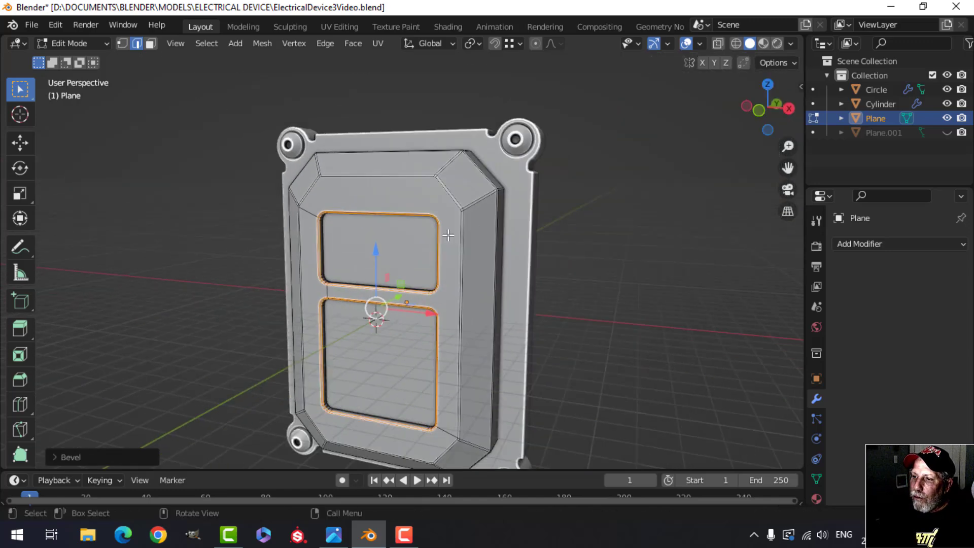
middle_click_drag(450, 233, 385, 203)
key("Tab")
scroll(461, 235, "up", 3)
key("alt+a")
scroll(426, 218, "down", 5)
scroll(406, 228, "up", 3)
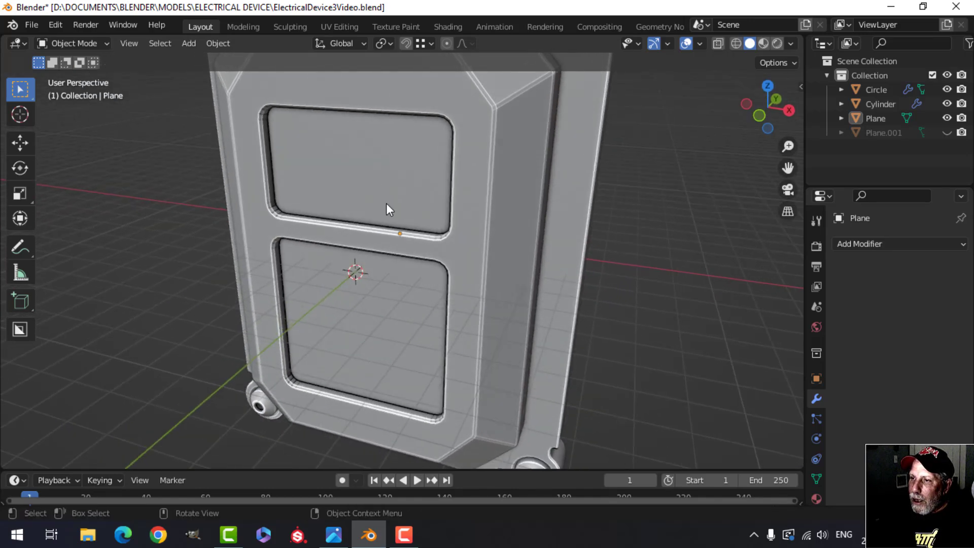
left_click(373, 175)
key("Tab")
key("alt+a")
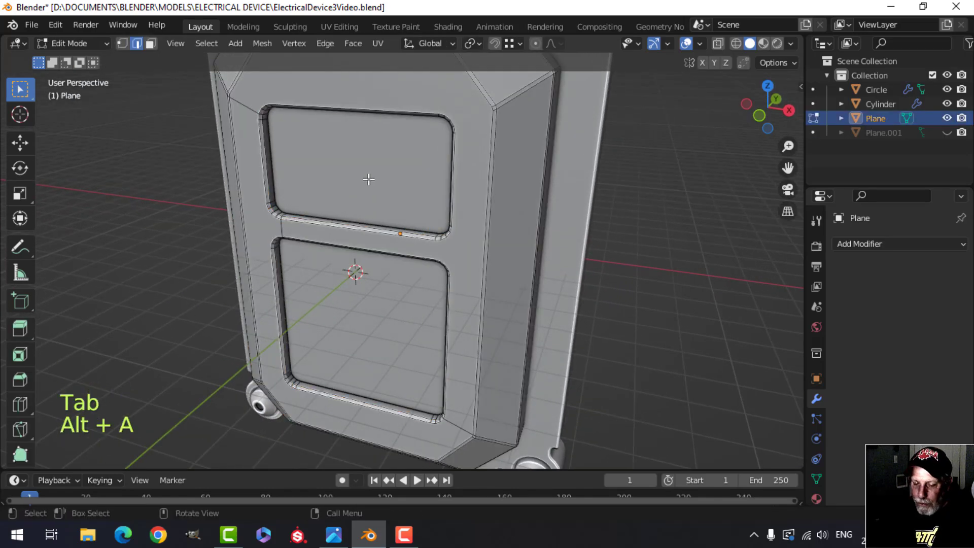
key("Tab")
Unhide the cutter blocks and separate their two large front faces into a new object.
key("alt+h")
key("alt+a")
scroll(365, 187, "down", 2)
middle_click_drag(369, 179, 348, 191)
left_click(348, 191)
key("Tab")
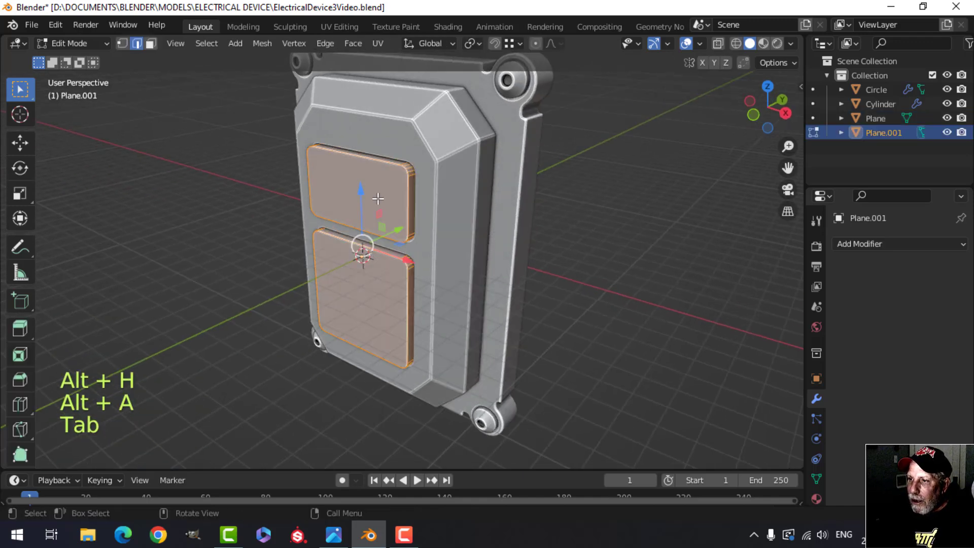
key("3")
left_click(366, 202)
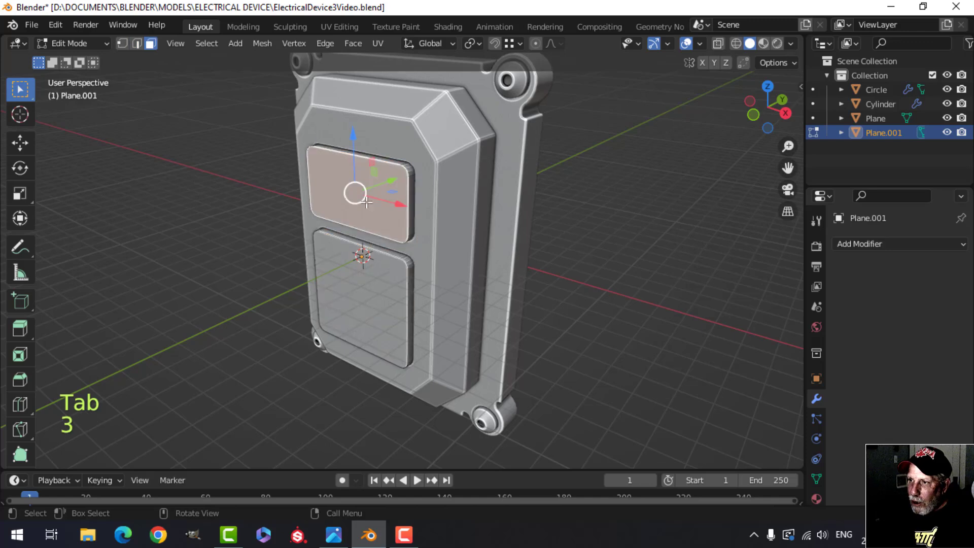
left_click(368, 290, "shift")
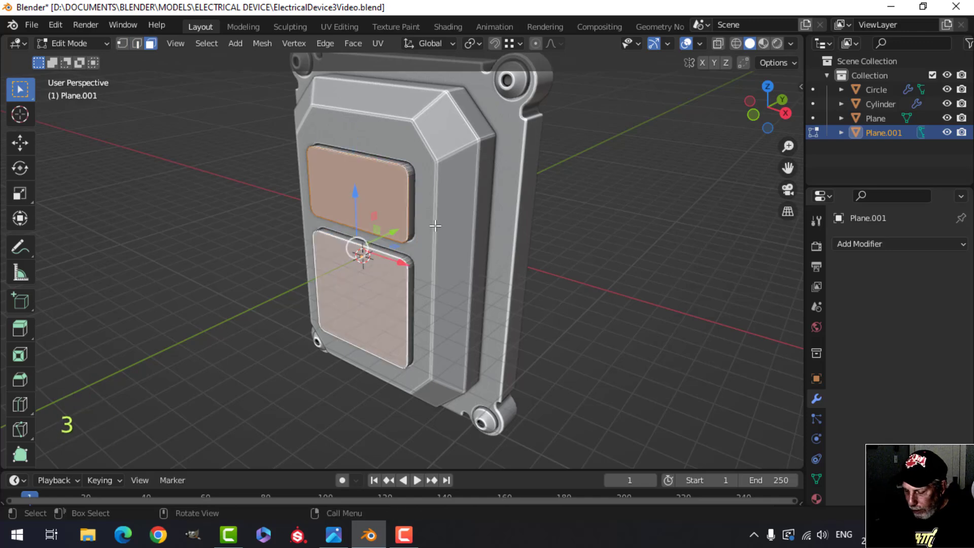
key("p")
left_click(435, 226)
key("Tab")
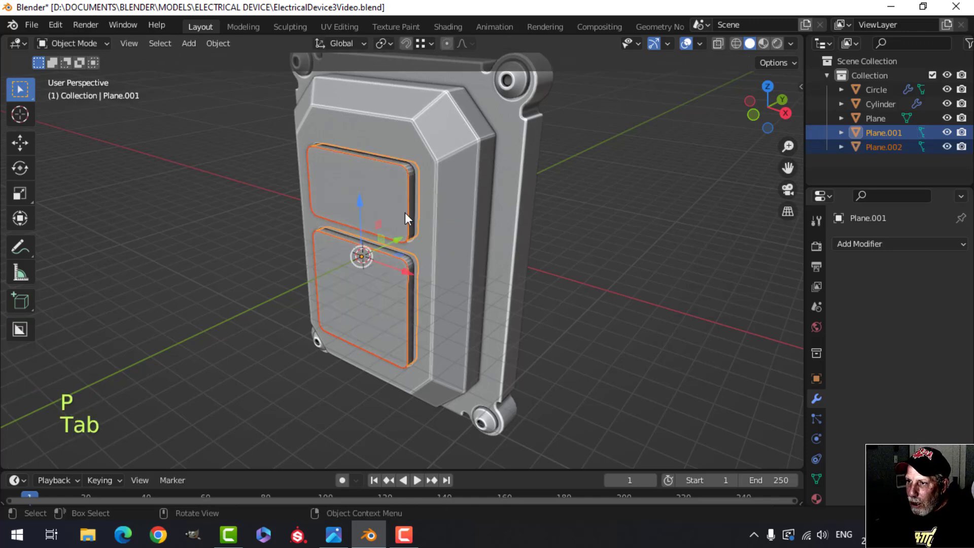
Delete the remaining side walls of the cutter blocks, keeping the separated front faces.
left_click(410, 174)
left_click(413, 176)
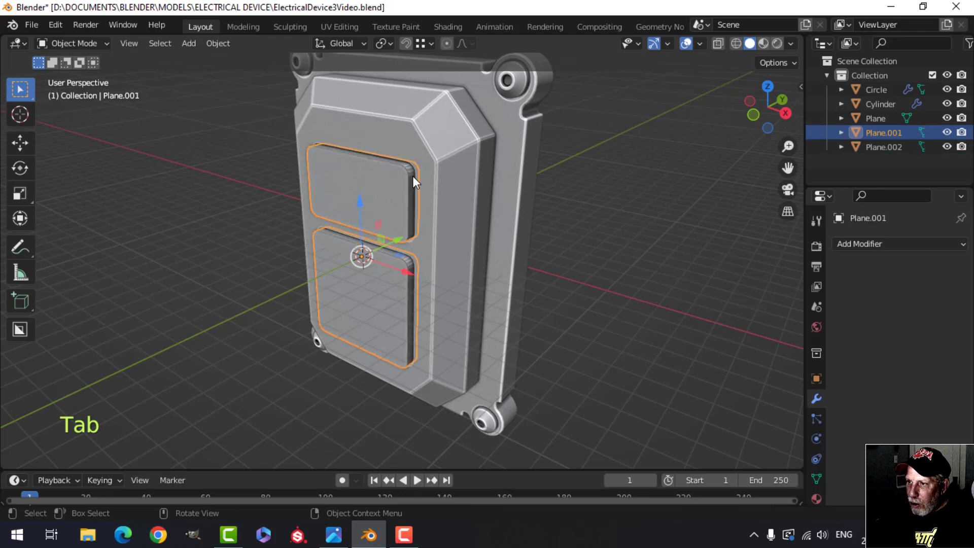
key("x")
left_click(412, 176)
Separate the upper front face from the lower one so that each is its own object.
left_click(380, 210)
mouse_move(384, 233)
middle_mouse_down("shift")
mouse_move(378, 242)
mouse_move(421, 218)
mouse_move(395, 208)
mouse_move(400, 223)
middle_mouse_up("shift")
scroll(396, 208, "up", 3)
key("Tab")
left_click(448, 170)
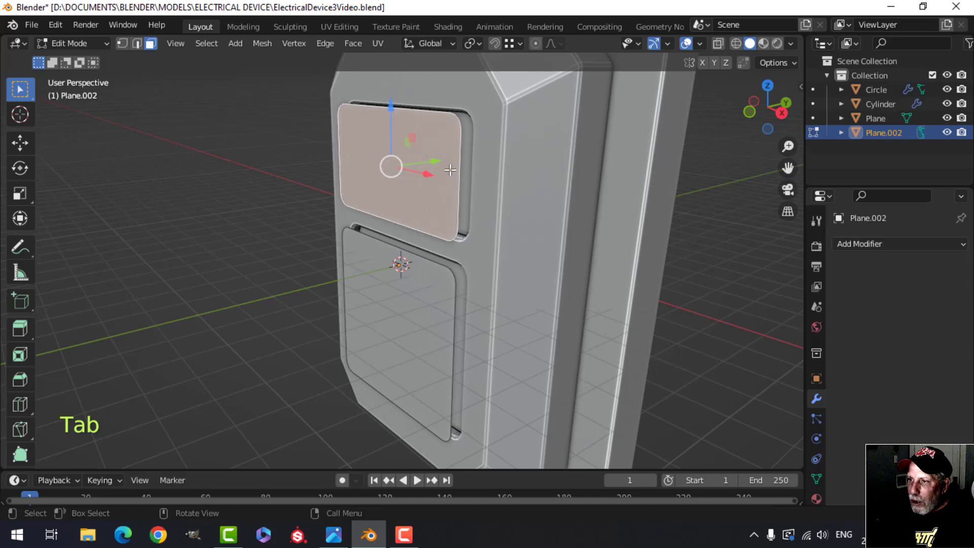
key("p")
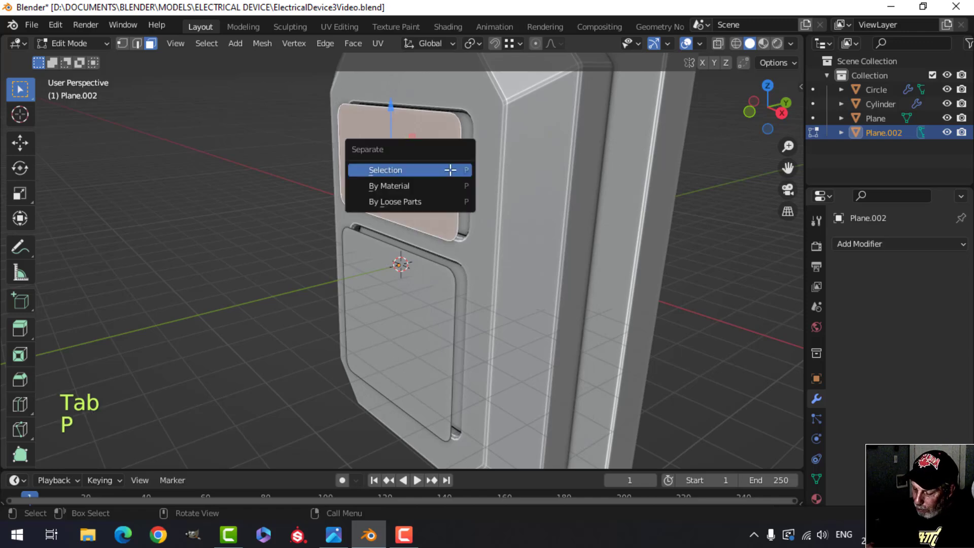
left_click(450, 169)
key("Tab")
Inset the upper panel face in front view to form a narrow border all around it.
left_click(446, 163)
scroll(447, 158, "down", 3)
middle_click_drag(476, 196, 502, 197, "shift")
scroll(421, 223, "up", 2)
key("Tab")
key("a")
middle_click_drag(502, 197, 483, 243, "shift")
scroll(459, 211, "up", 1)
key("KP_1")
scroll(488, 206, "up", 3)
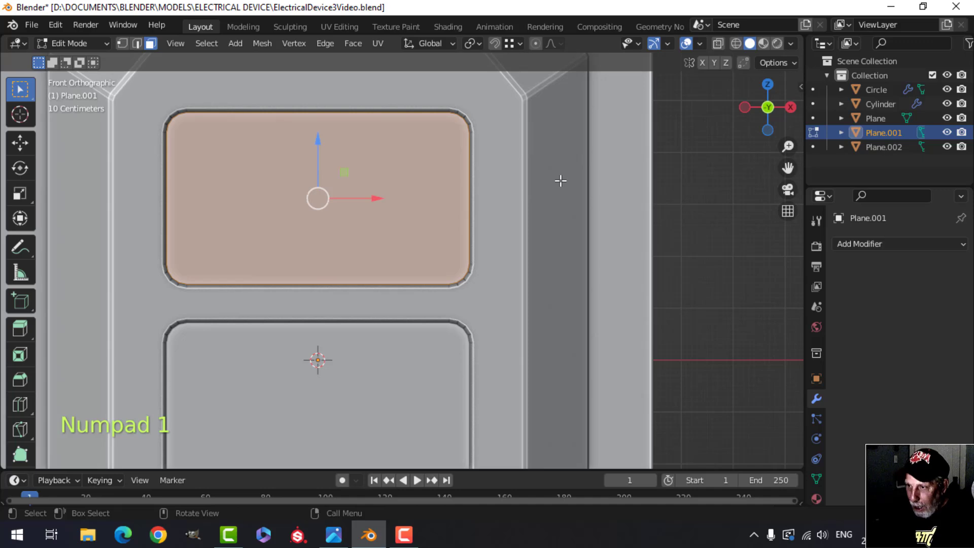
key("i")
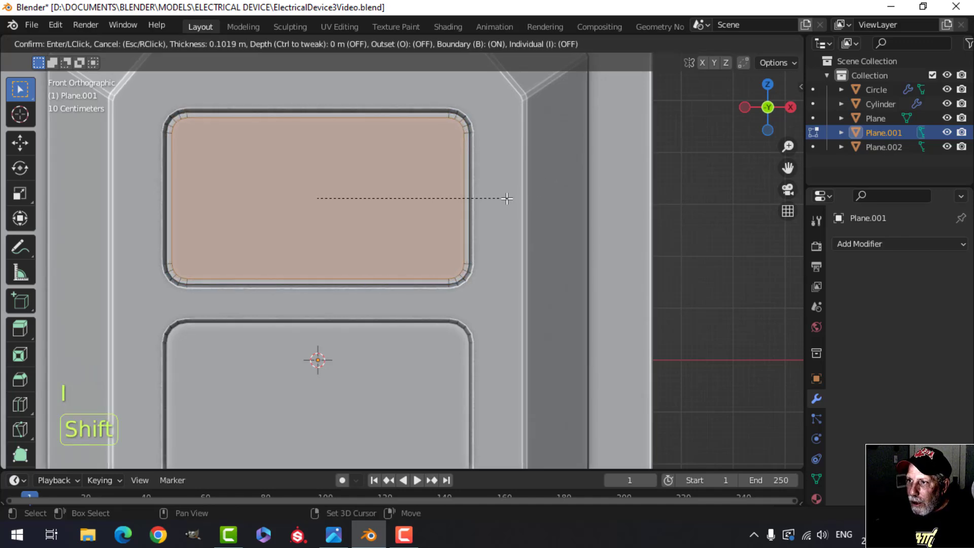
left_click(468, 203)
Raise the lower corner vertices of the upper panel's inset along Z to widen the border beneath it.
scroll(274, 249, "up", 2)
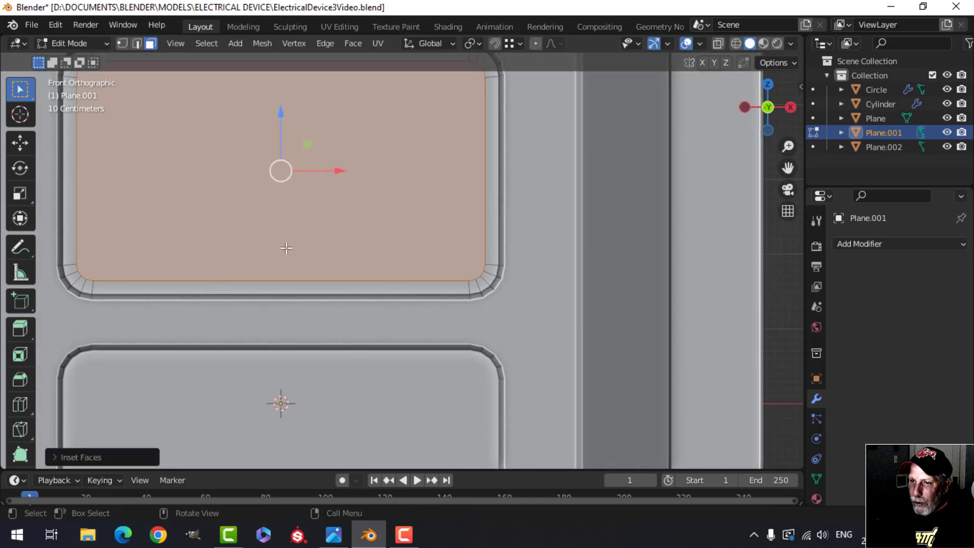
scroll(289, 250, "down", 2)
key("alt+a")
middle_click_drag(309, 252, 314, 213, "shift")
scroll(307, 213, "up", 2)
middle_click_drag(236, 218, 329, 207, "shift")
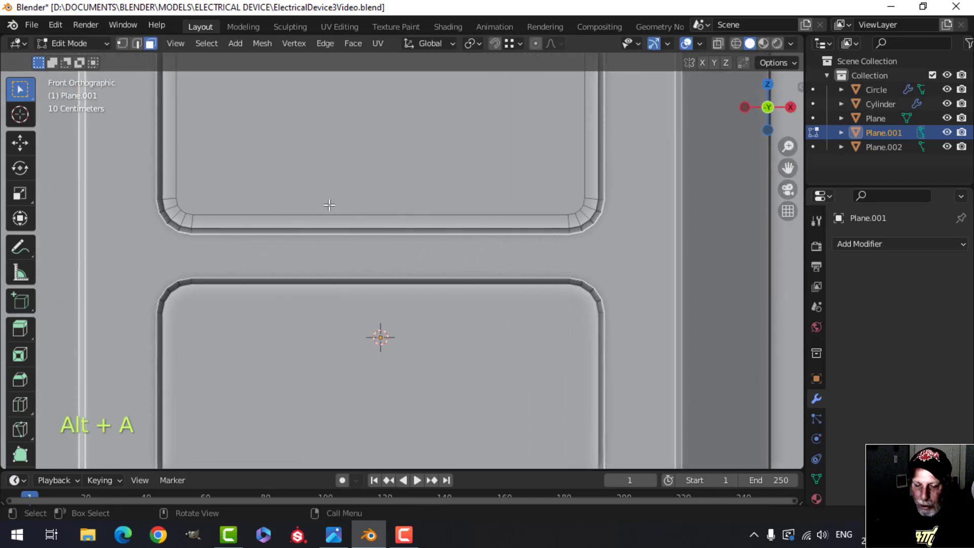
middle_click_drag(258, 205, 278, 221, "shift")
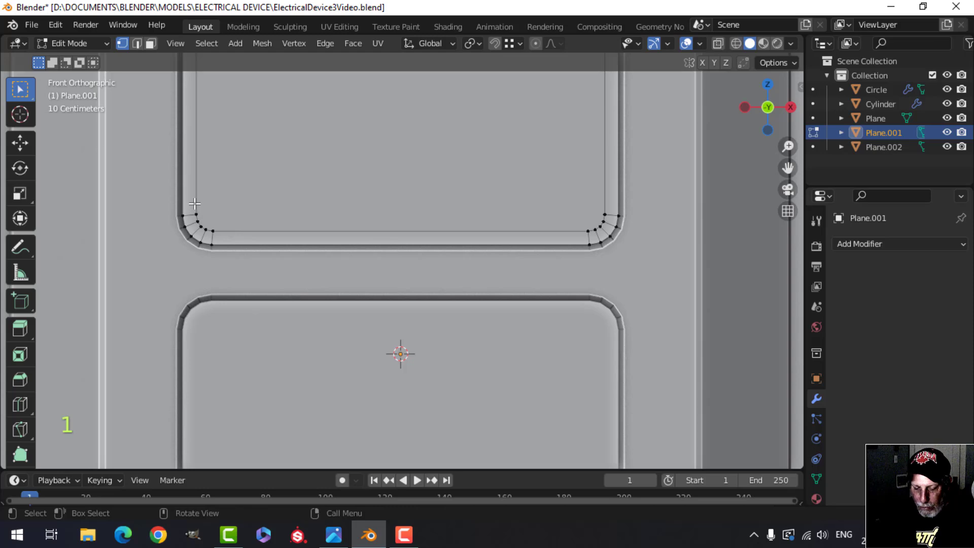
left_click_drag(223, 217, 215, 220)
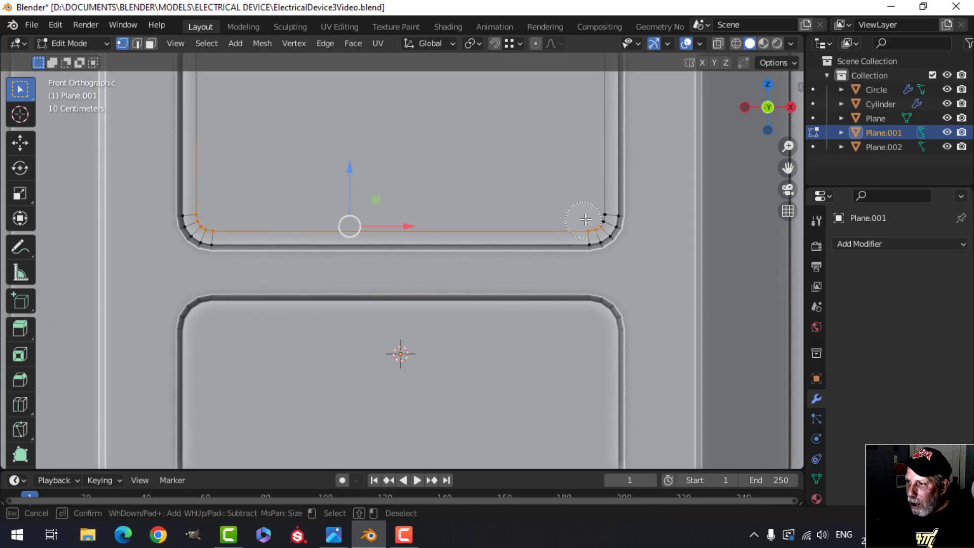
scroll(515, 196, "down", 4)
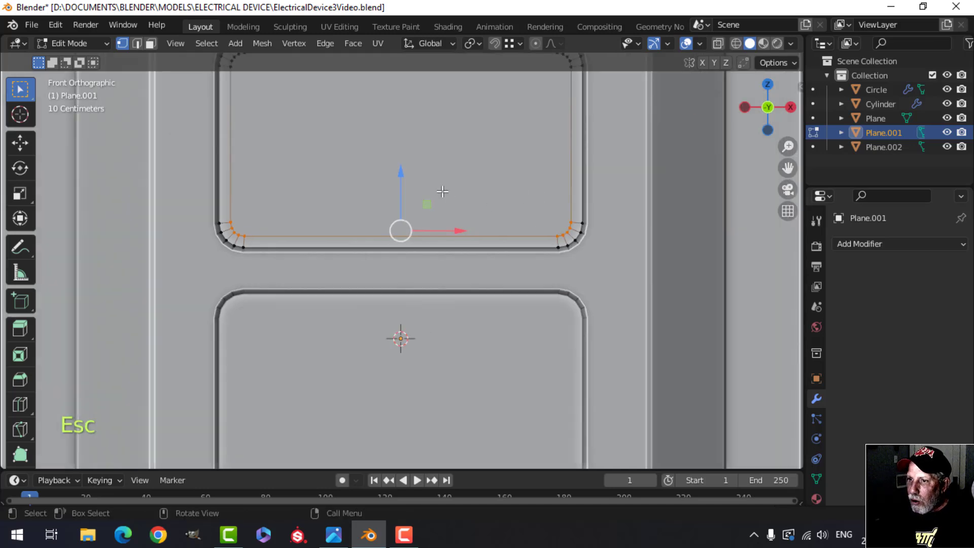
middle_click_drag(435, 189, 433, 206, "shift")
mouse_move(400, 200)
left_mouse_down()
mouse_move(407, 173)
mouse_move(396, 184)
left_mouse_up()
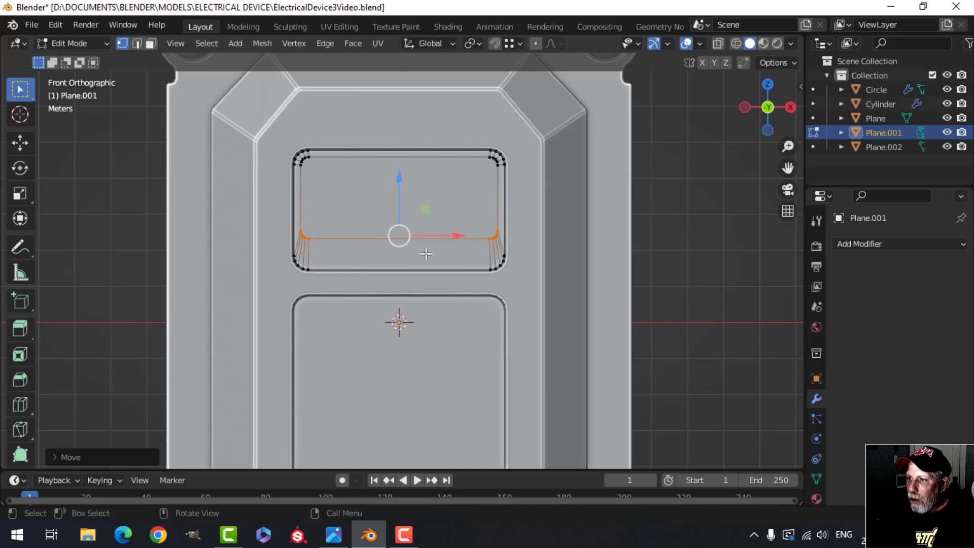
Extrude all faces of the upper panel along Y to give it thickness.
key("Tab")
key("Tab")
key("a")
middle_click_drag(482, 242, 387, 241)
key("e")
left_click(453, 236)
Extrude the large inner face of the upper panel inward by about 0.14 m to form a recessed screen area.
key("alt+a")
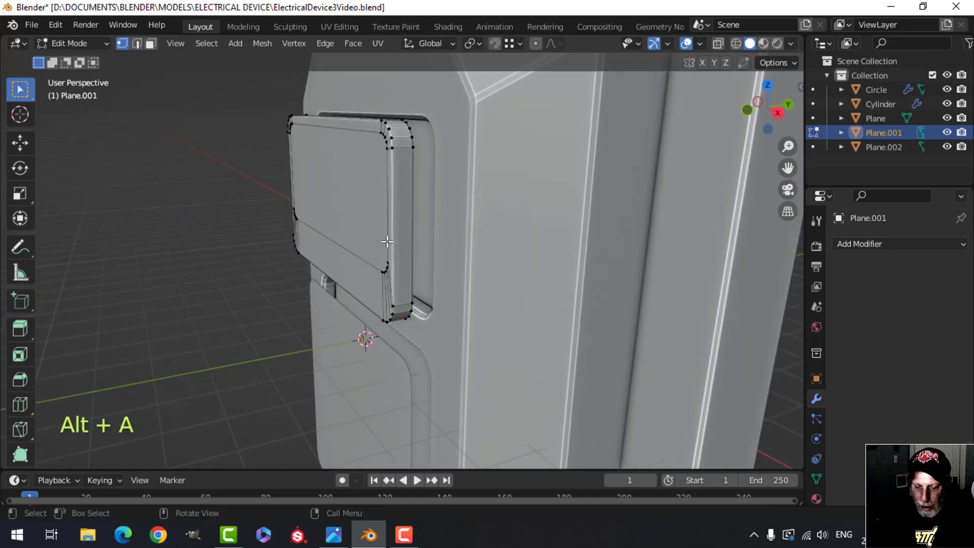
left_click(349, 190)
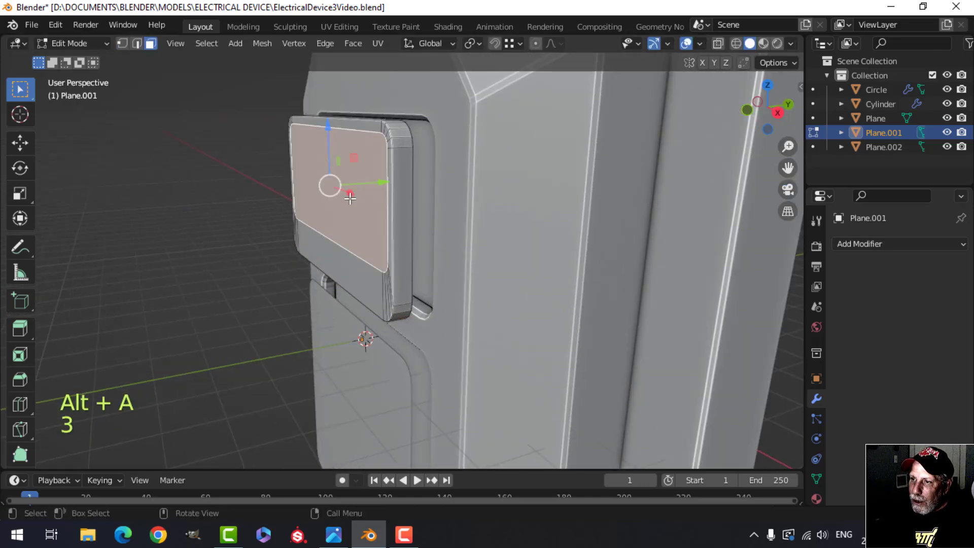
middle_click_drag(349, 191, 401, 213)
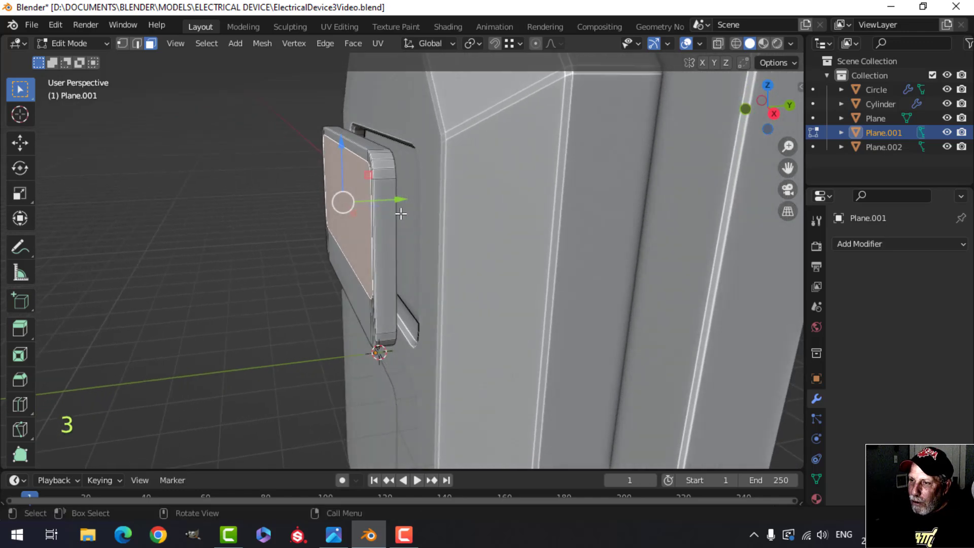
key("e")
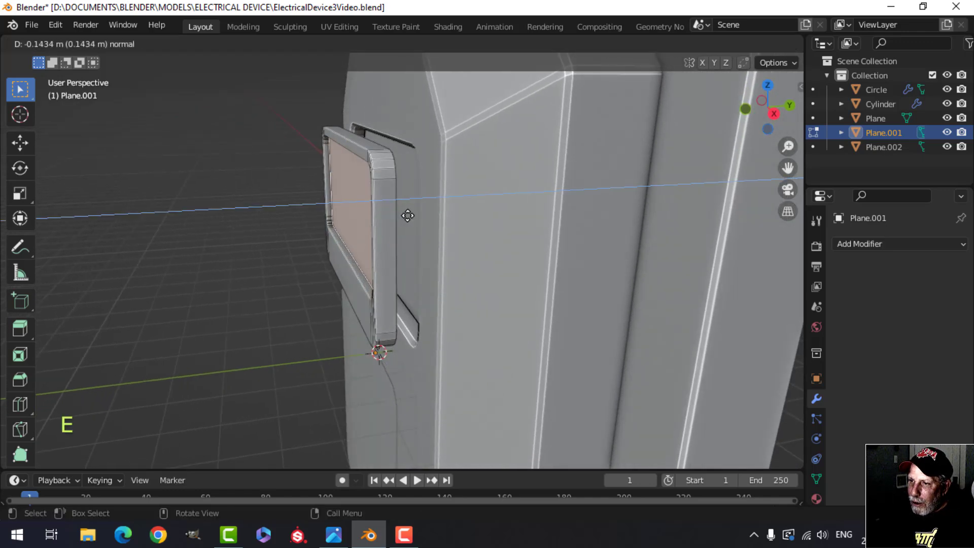
left_click(408, 215)
key("Tab")
middle_click_drag(383, 213, 403, 219)
key("alt+a")
Isolate the upper panel and delete its back faces, both the border ring and the large central face.
left_click(403, 219)
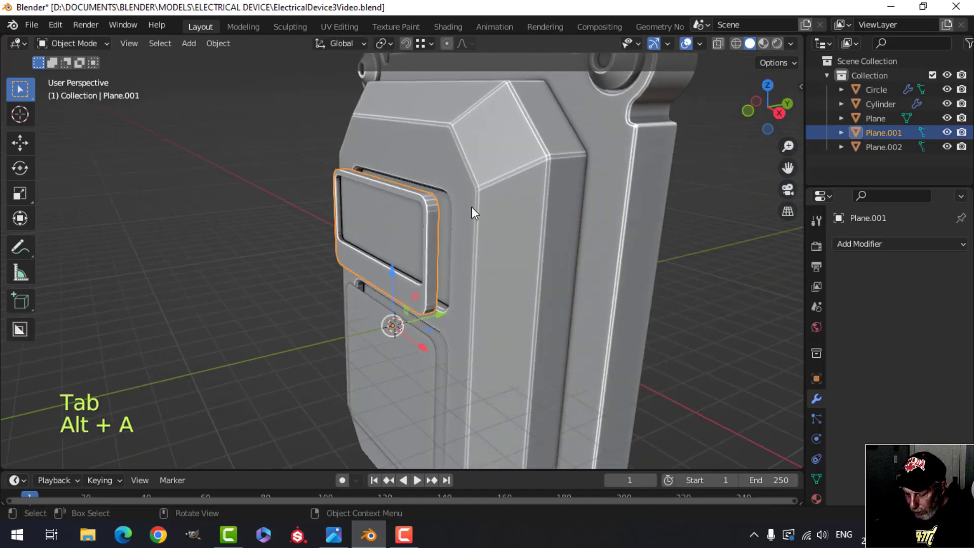
key("slash")
key("Tab")
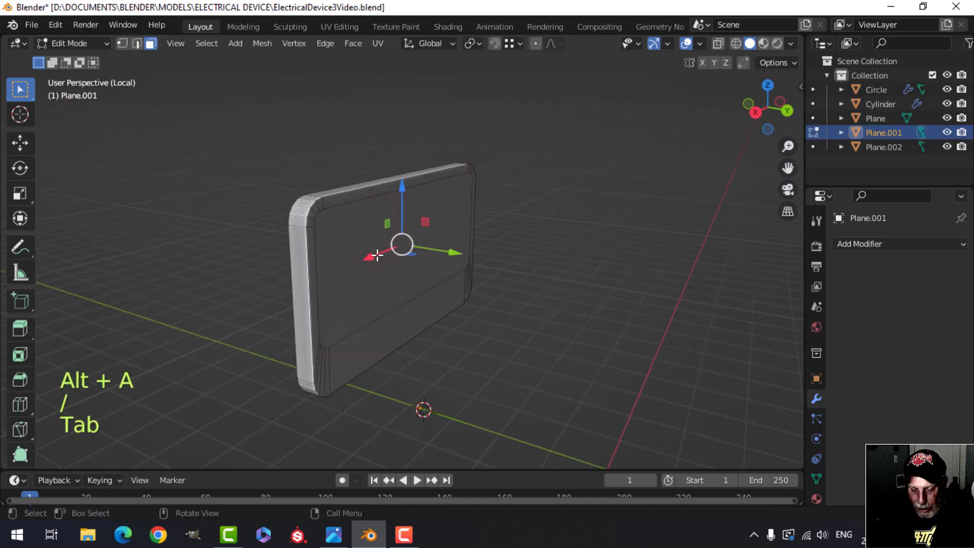
left_click(381, 253)
left_click(342, 202, "shift")
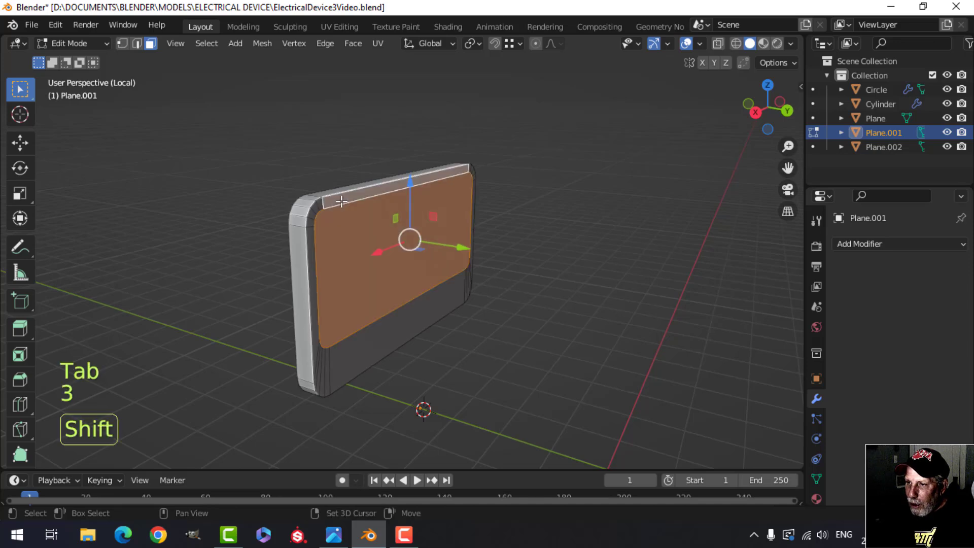
key("alt+a")
left_click(318, 206, "alt+shift")
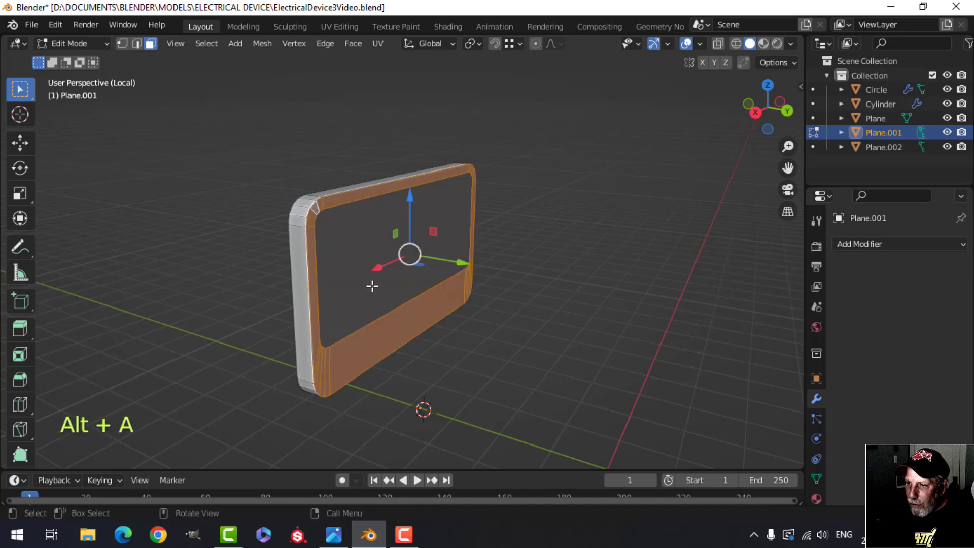
key("x")
left_click(353, 285)
left_click(363, 257)
middle_click_drag(363, 257, 568, 255)
key("x")
left_click(480, 261)
Bevel the front edge loop around the recessed screen area by about 0.05 m with one segment.
scroll(478, 275, "up", 2)
middle_click_drag(476, 276, 442, 276, "shift")
middle_click_drag(443, 275, 504, 248)
middle_click_drag(504, 248, 461, 202, "shift")
key("2")
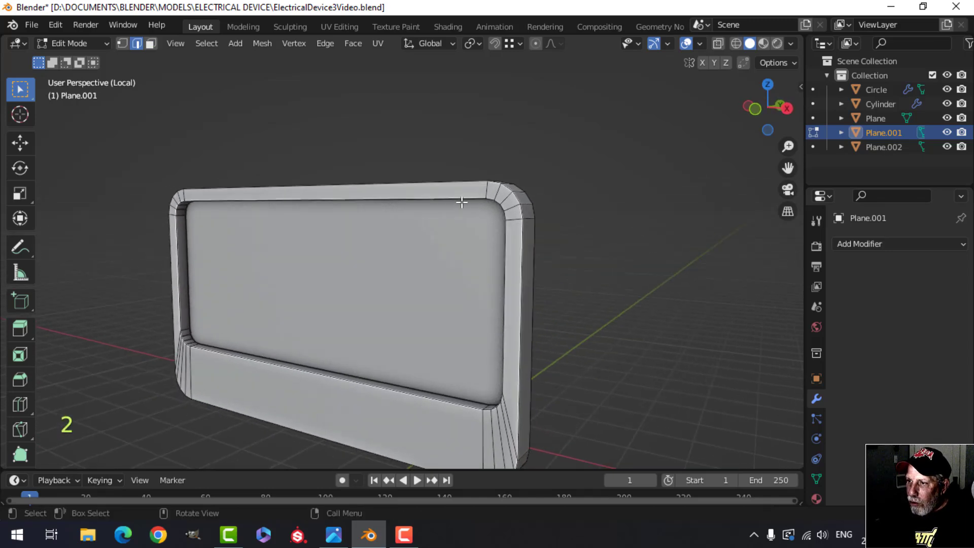
middle_click_drag(484, 334, 409, 299)
scroll(490, 325, "up", 3)
middle_click_drag(489, 325, 393, 265, "shift")
middle_click_drag(465, 267, 446, 297)
scroll(446, 252, "down", 1)
key("ctrl+b")
key("shift")
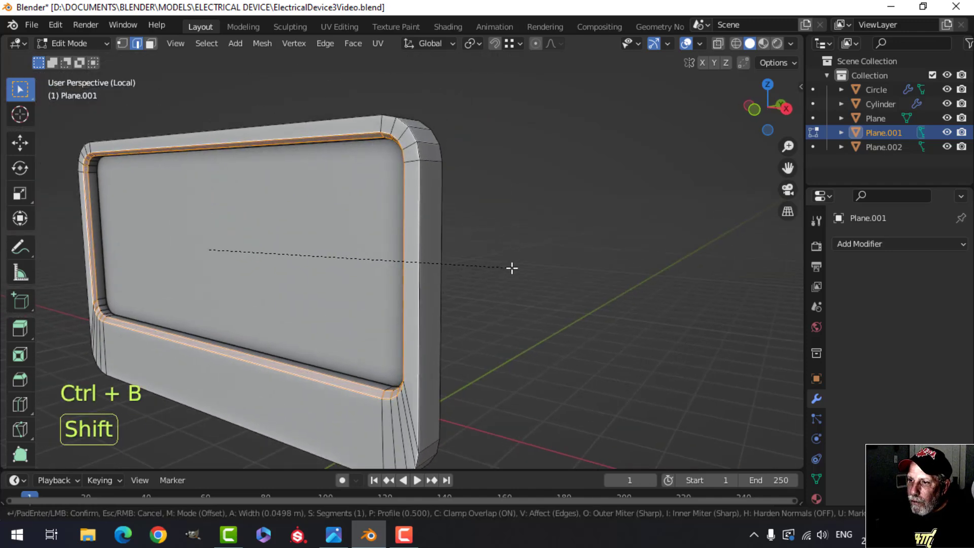
left_click(505, 270)
Examine the bevelled rim of the recessed screen area close up.
key("Tab")
scroll(354, 275, "down", 3)
key("alt+a")
scroll(405, 261, "up", 3)
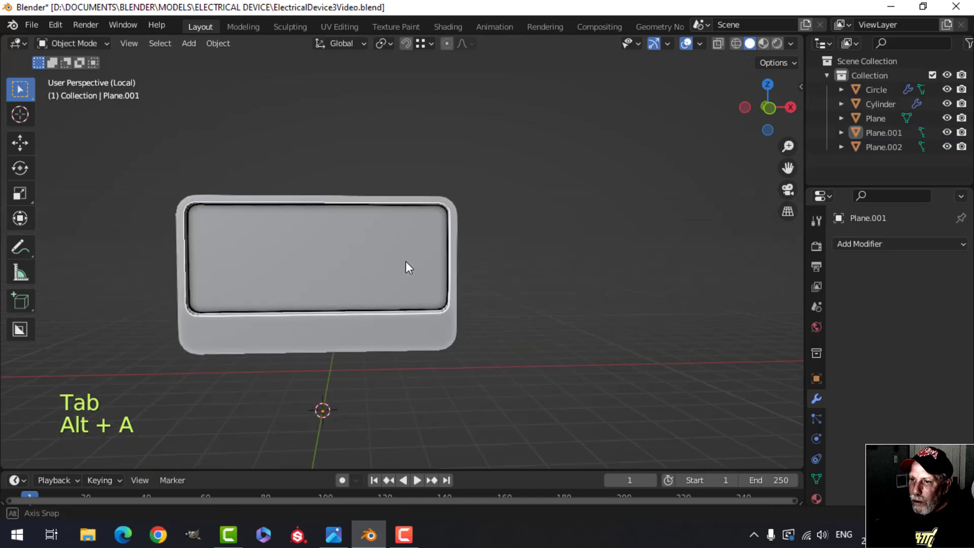
scroll(470, 245, "up", 3)
scroll(406, 267, "up", 1)
middle_click_drag(471, 244, 446, 232, "shift")
scroll(407, 267, "up", 2)
scroll(399, 223, "down", 2)
Scale the outer edge loop of the screen bevel slightly outward along X, and bring the whole housing back into view.
key("ctrl+z")
key("ctrl+z")
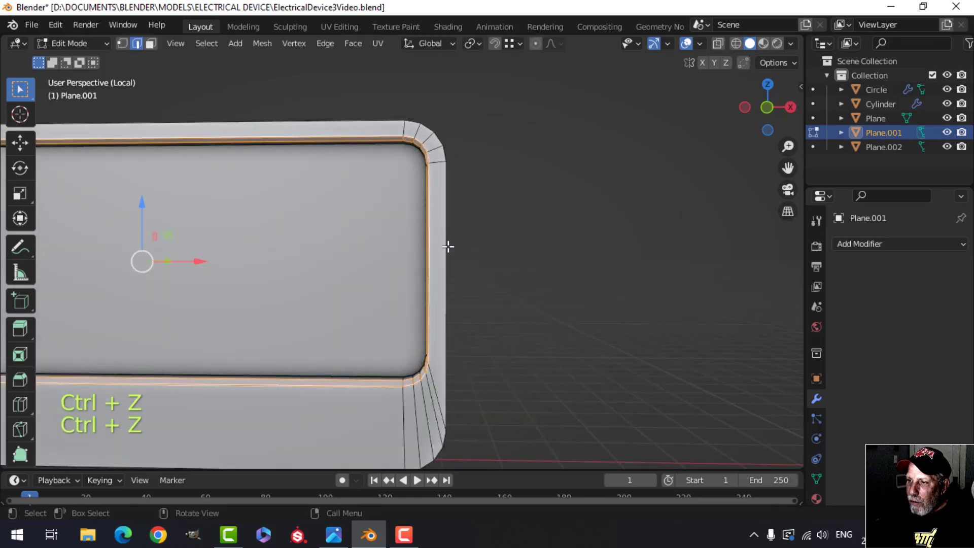
scroll(441, 263, "down", 1)
scroll(427, 260, "up", 1)
key("alt+a")
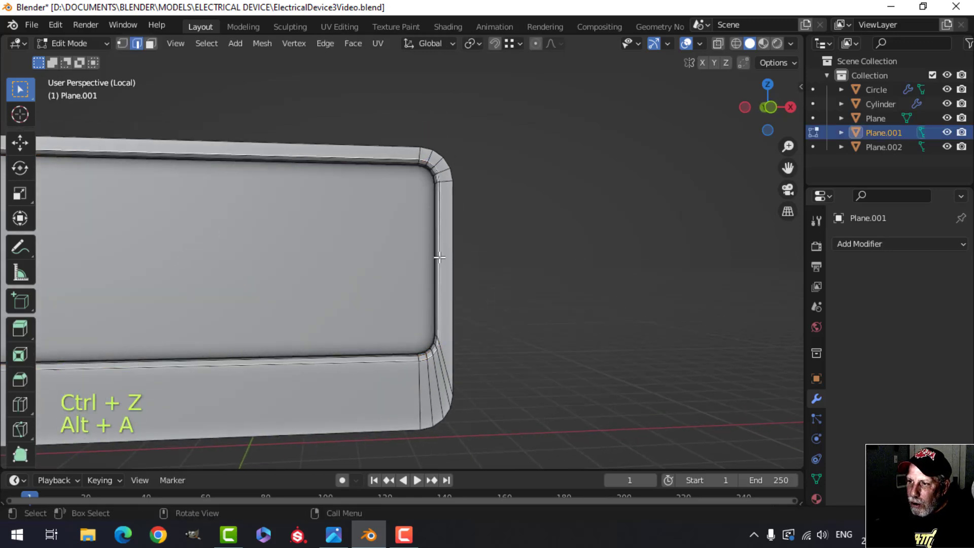
left_click(446, 252, "alt")
scroll(359, 257, "down", 3)
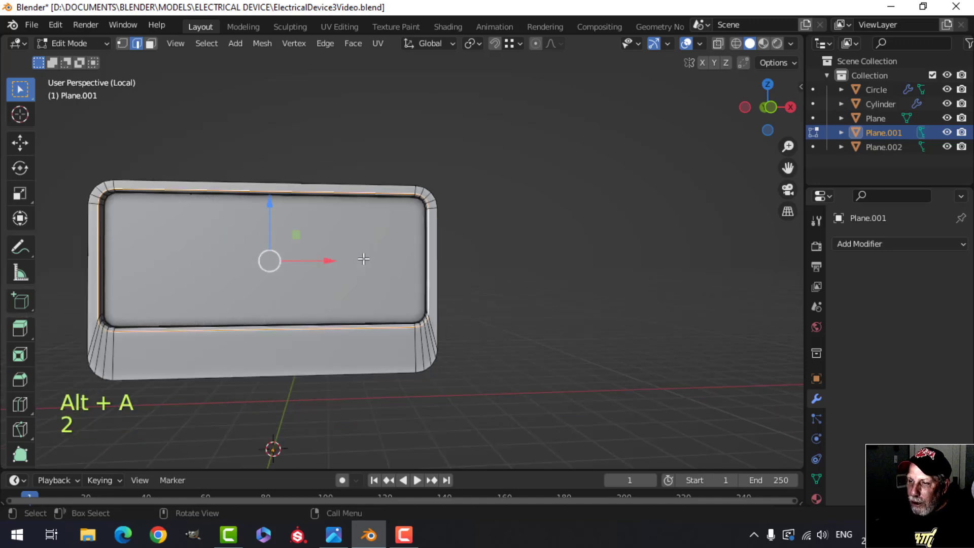
key("s")
key("x")
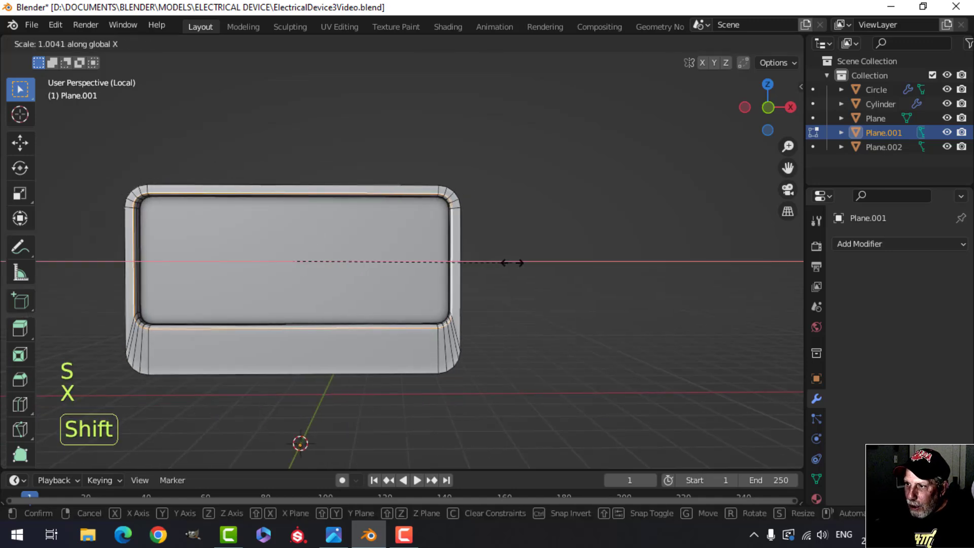
left_click(519, 264)
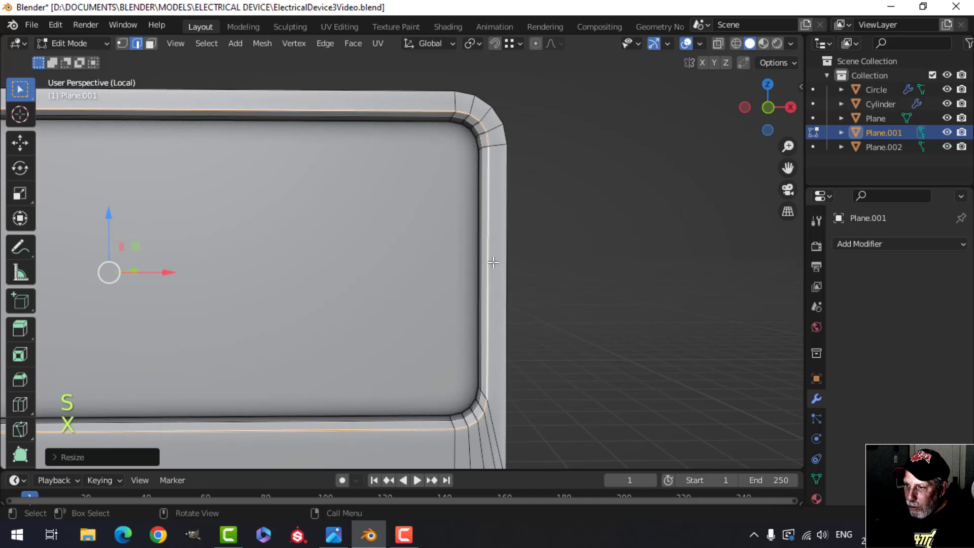
key("Tab")
scroll(488, 264, "down", 5)
key("alt+a")
key("slash")
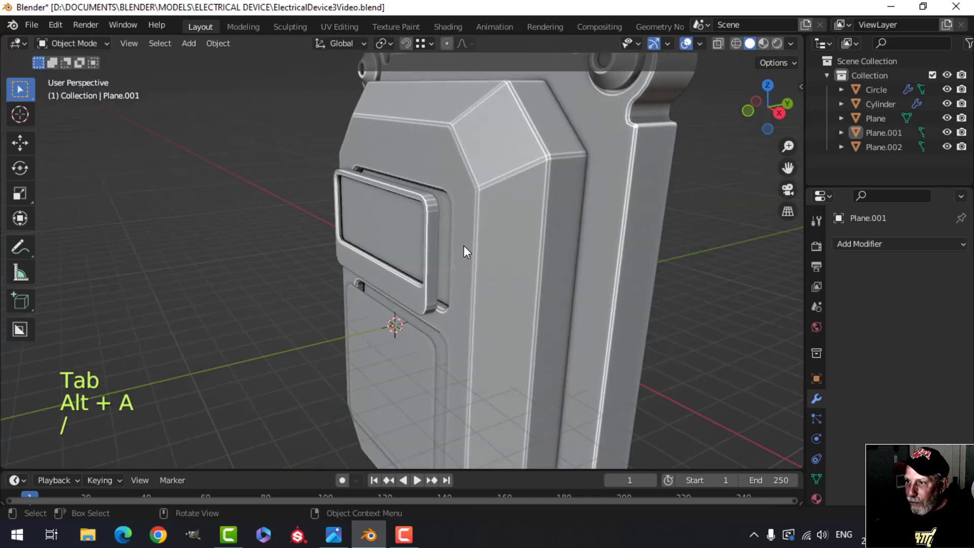
Delete the housing body's face at the back of the upper recess, behind the panel.
scroll(426, 254, "up", 3)
scroll(441, 269, "up", 4)
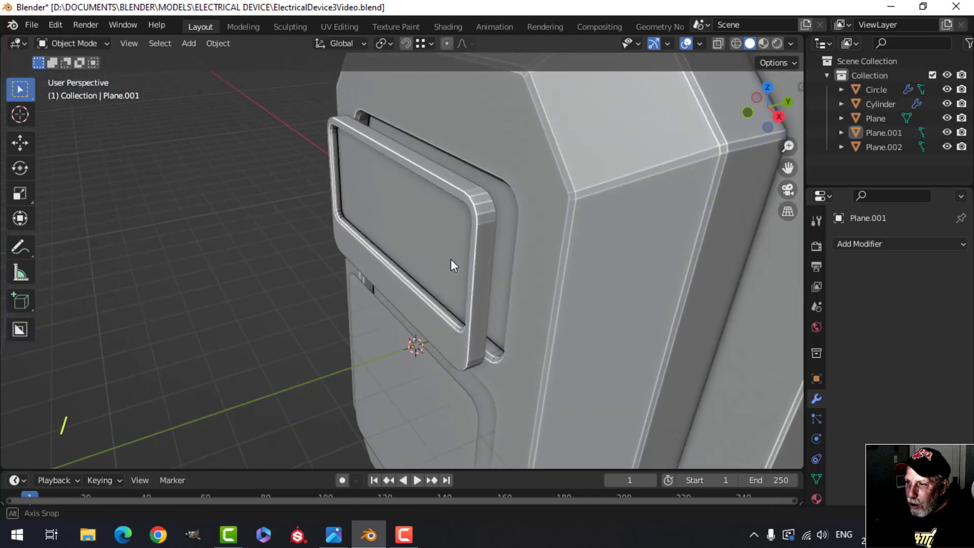
left_click(526, 205)
key("Tab")
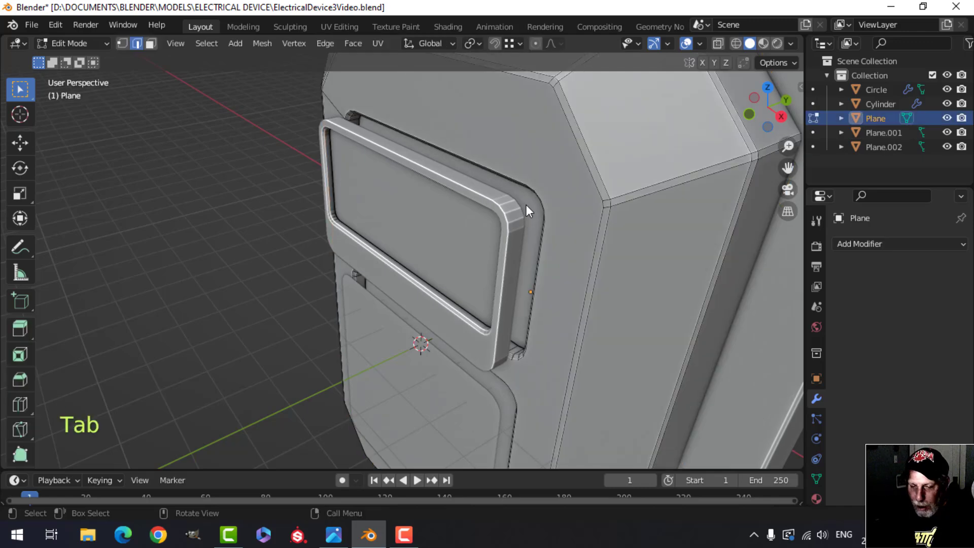
key("3")
left_click(526, 205)
middle_click_drag(525, 205, 482, 242)
key("x")
left_click(482, 239)
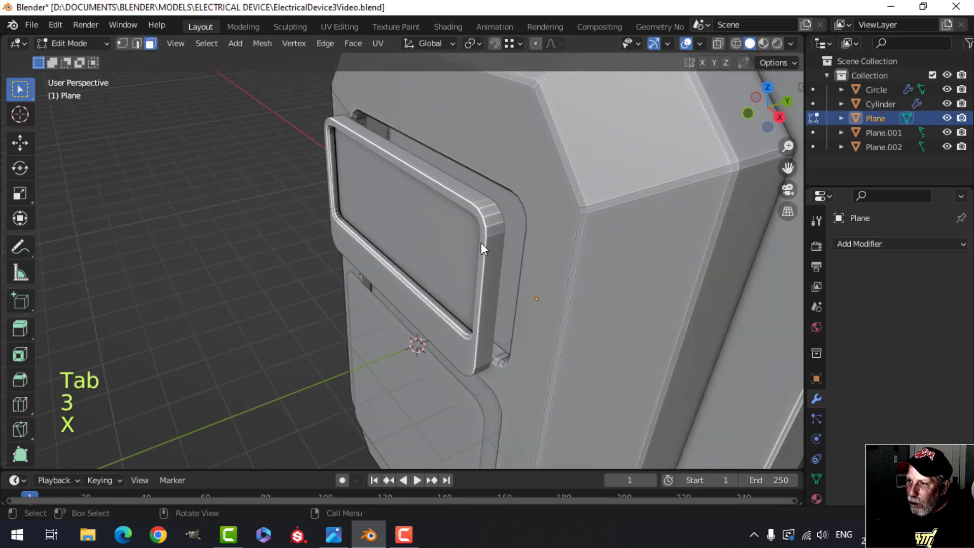
Move the entire upper panel mesh about 0.75 m along Y so that it sits inside its recess.
key("Tab")
left_click(467, 206)
key("Tab")
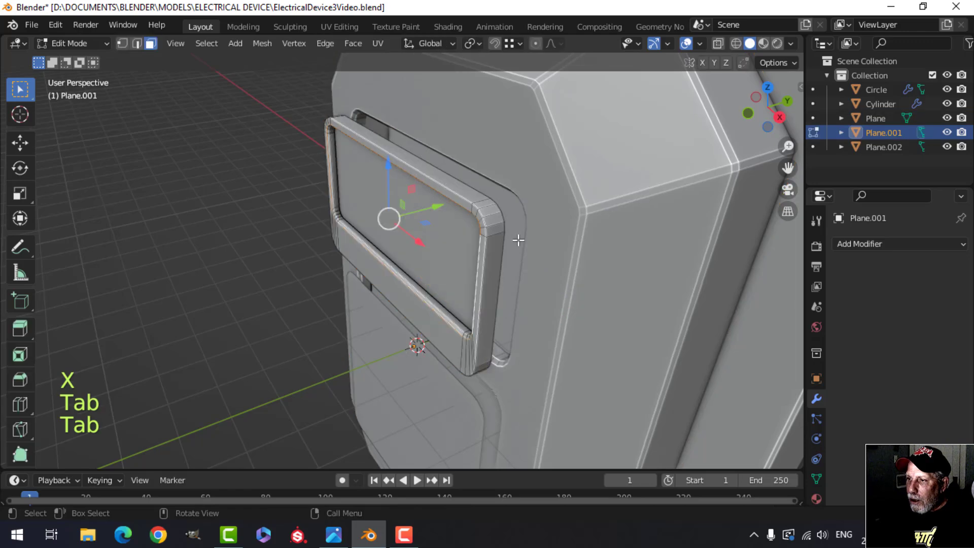
middle_click_drag(515, 235, 473, 230)
key("a")
key("g")
key("y")
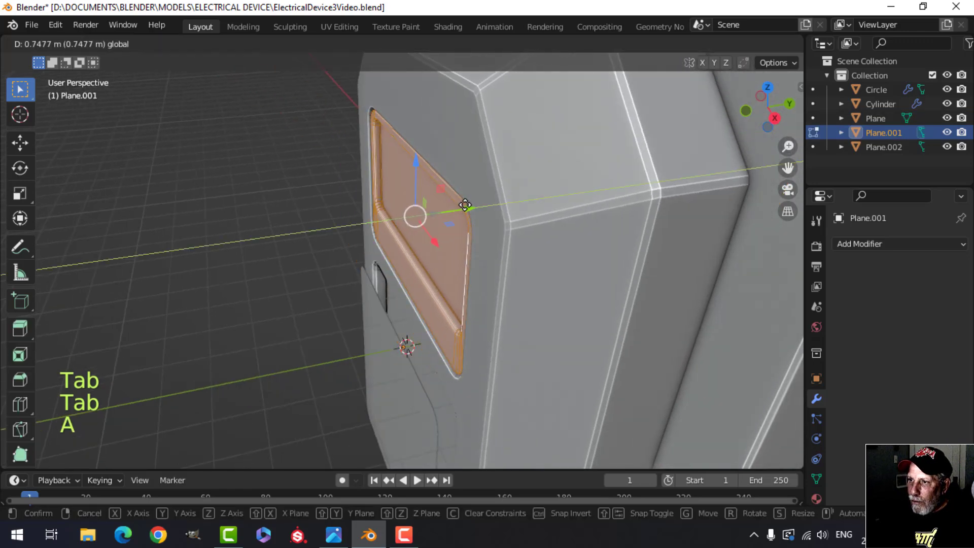
left_click(467, 204)
middle_click_drag(467, 204, 464, 252)
key("Tab")
key("alt+a")
Examine how the upper panel fits in its recess, up close and from the front.
scroll(425, 246, "down", 1)
scroll(412, 254, "up", 2)
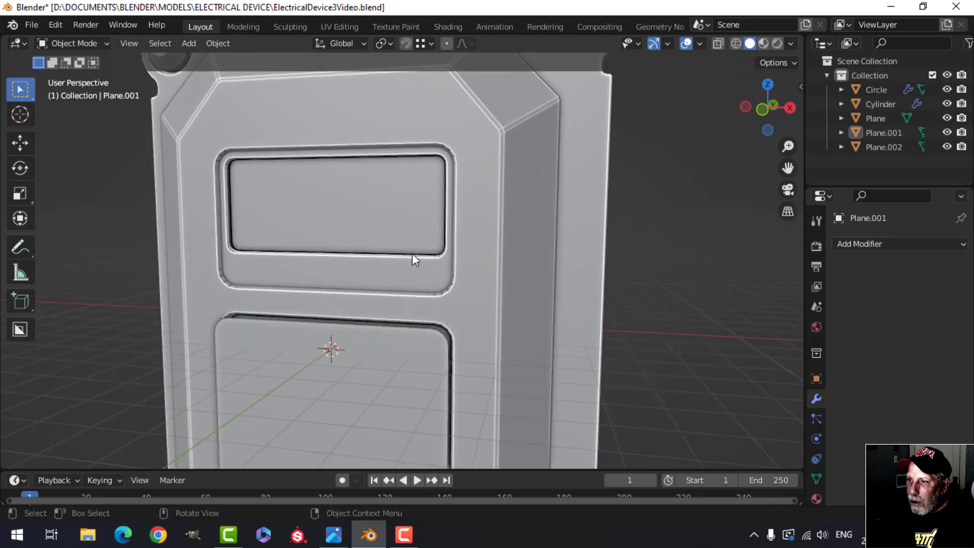
scroll(367, 270, "down", 4)
middle_click_drag(367, 269, 482, 234, "shift")
scroll(431, 250, "up", 2)
scroll(418, 247, "up", 2)
key("KP_1")
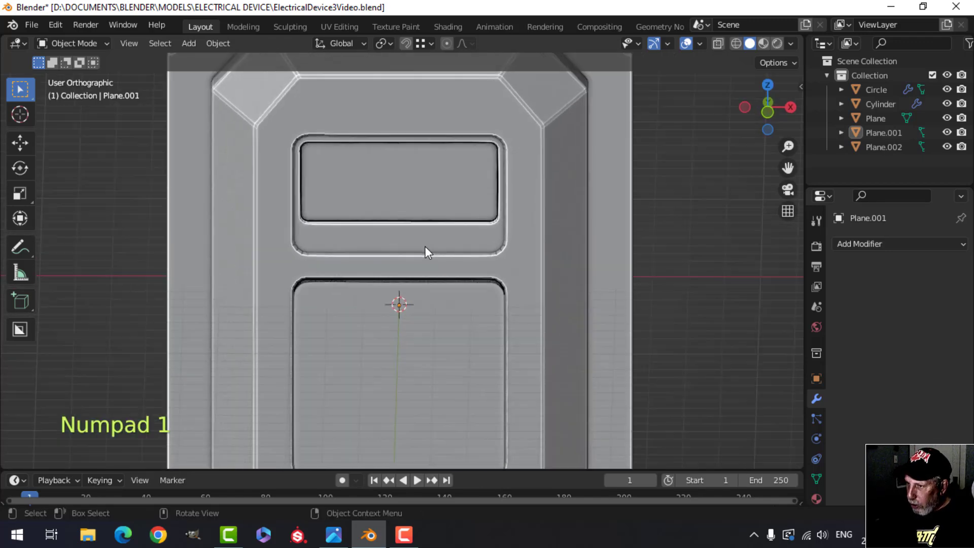
middle_click_drag(399, 319, 420, 318, "shift")
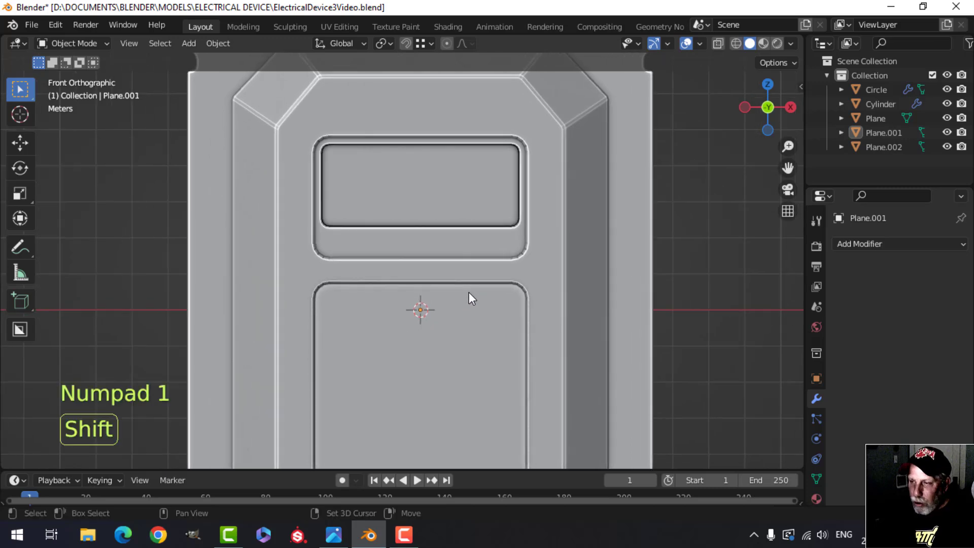
Add a cylinder mesh to the scene and frame it in front view.
key("shift+a")
mouse_move(426, 215)
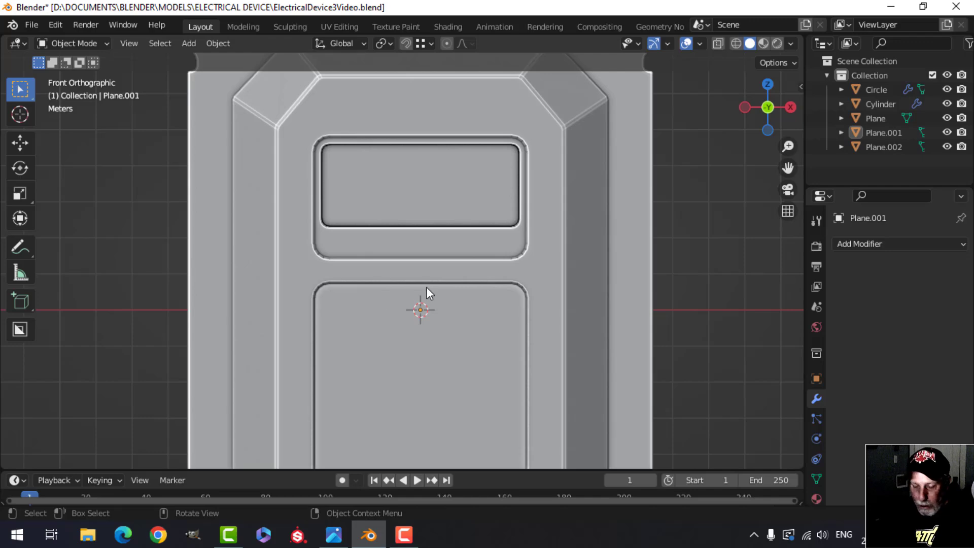
scroll(426, 287, "down", 3)
middle_click_drag(452, 287, 513, 285)
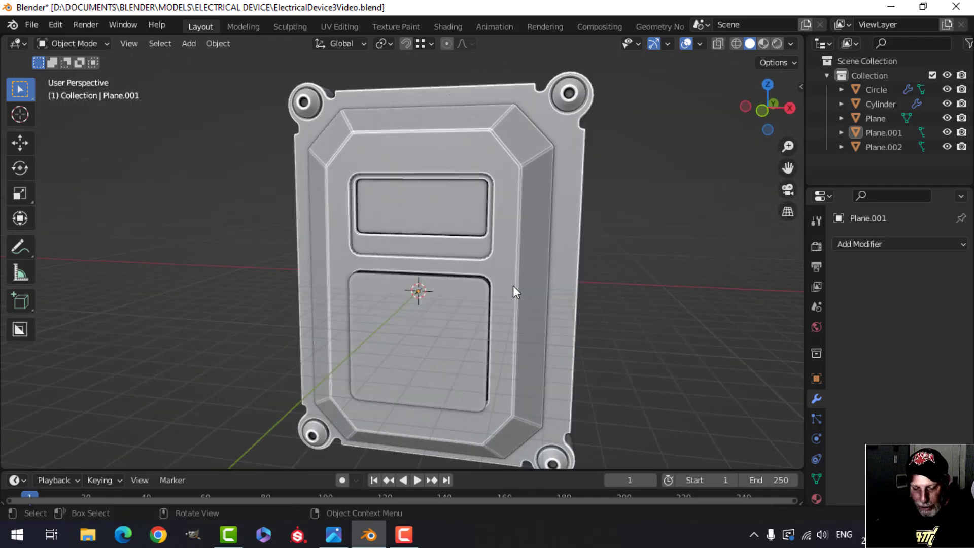
key("shift+a")
mouse_move(479, 214)
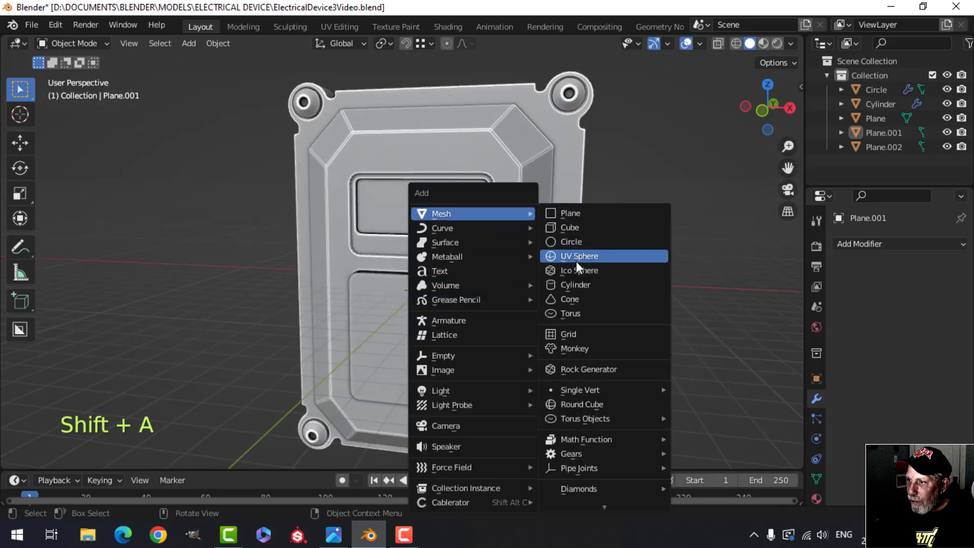
left_click(576, 284)
scroll(497, 274, "down", 2)
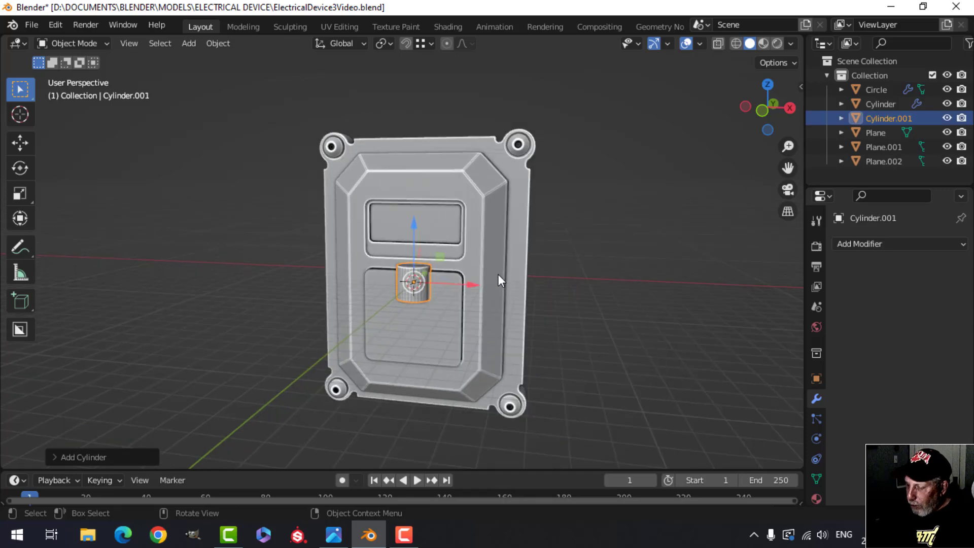
key("KP_1")
scroll(369, 337, "up", 2)
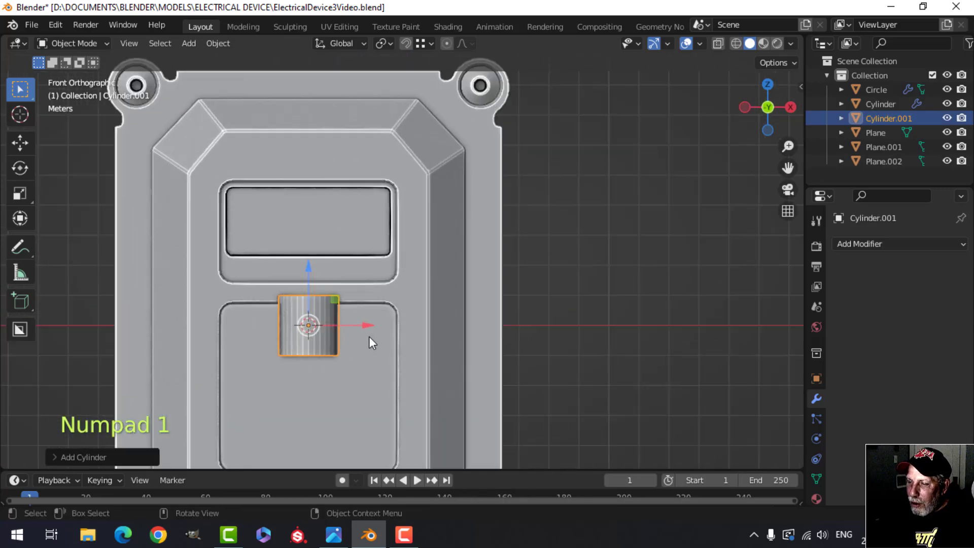
middle_click_drag(370, 336, 417, 300, "shift")
Rotate all of the cylinder's geometry 90° about X so its flat end faces the front.
key("Tab")
key("a")
scroll(418, 299, "up", 2)
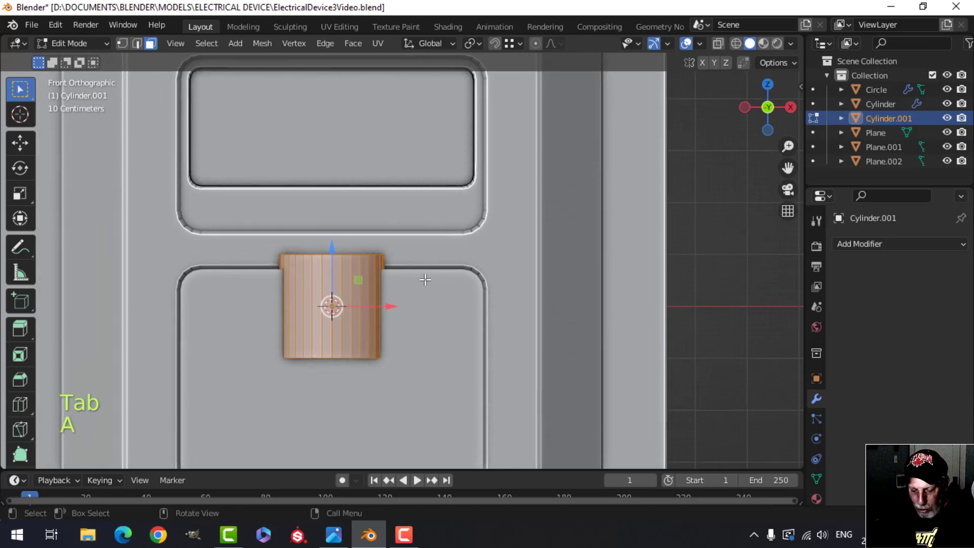
key("r")
key("x")
key("9")
key("0")
left_click(424, 278)
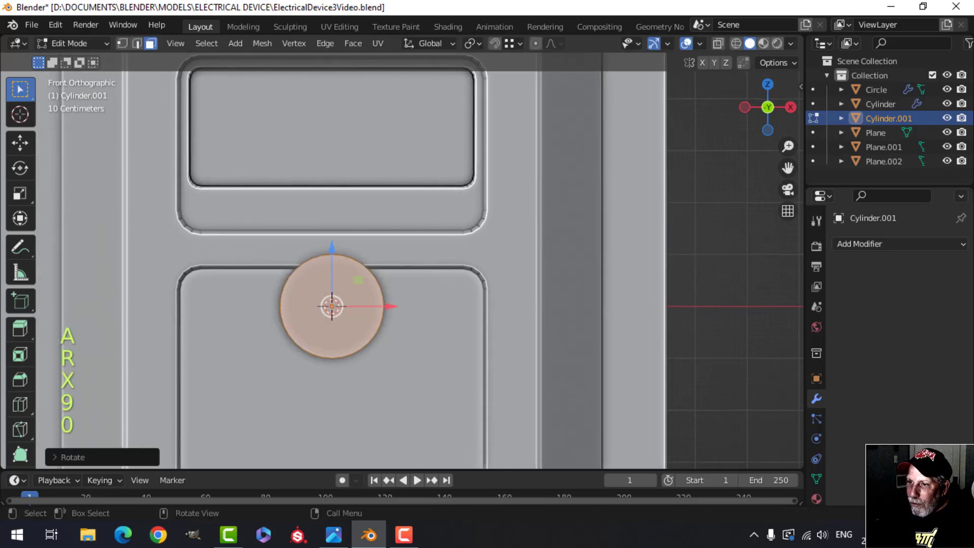
Scale the cylinder down and place it at the left end of the upper panel's wide lower border.
key("s")
left_click(397, 308)
key("g")
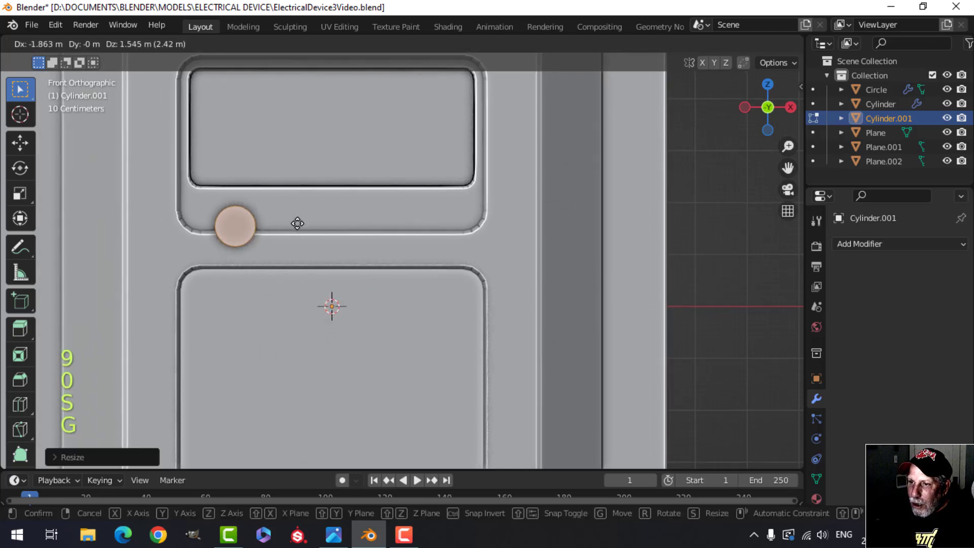
left_click(291, 211)
Slide the small cylinder along Y to adjust its depth relative to the upper panel.
middle_click_drag(291, 211, 208, 250)
scroll(462, 132, "up", 2)
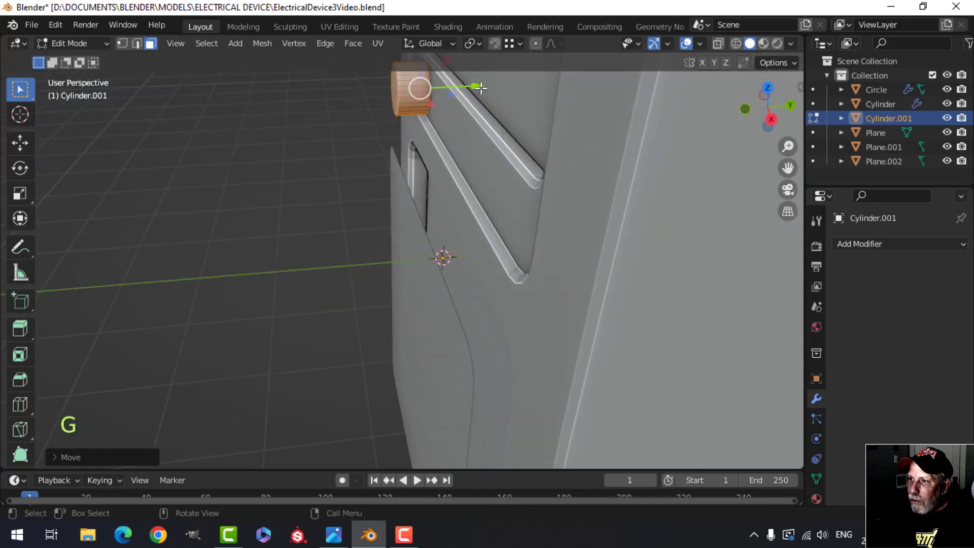
left_click_drag(481, 87, 433, 89)
key("KP_1")
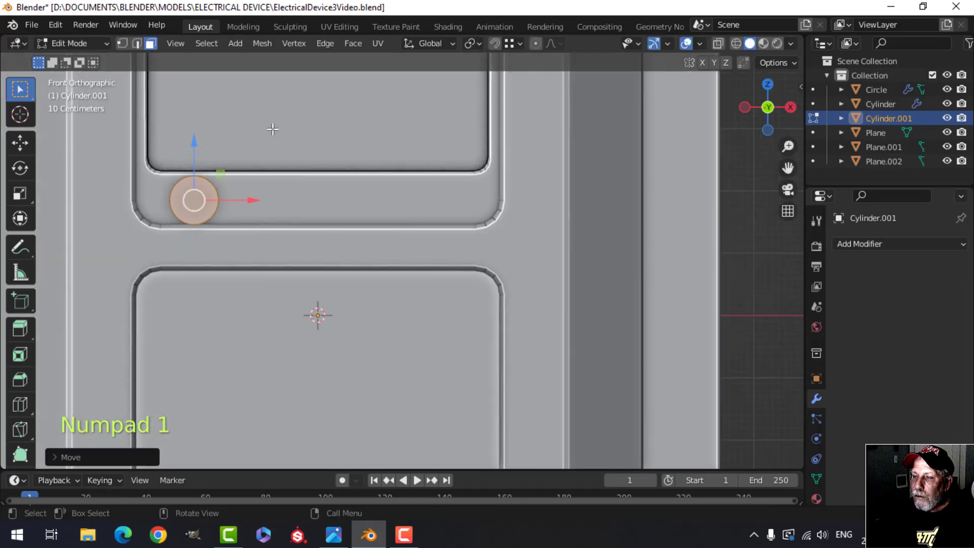
Scale the small cylinder down to about 0.7 so it sits within the upper panel's lower border.
middle_click_drag(273, 128, 454, 156, "shift")
key("s")
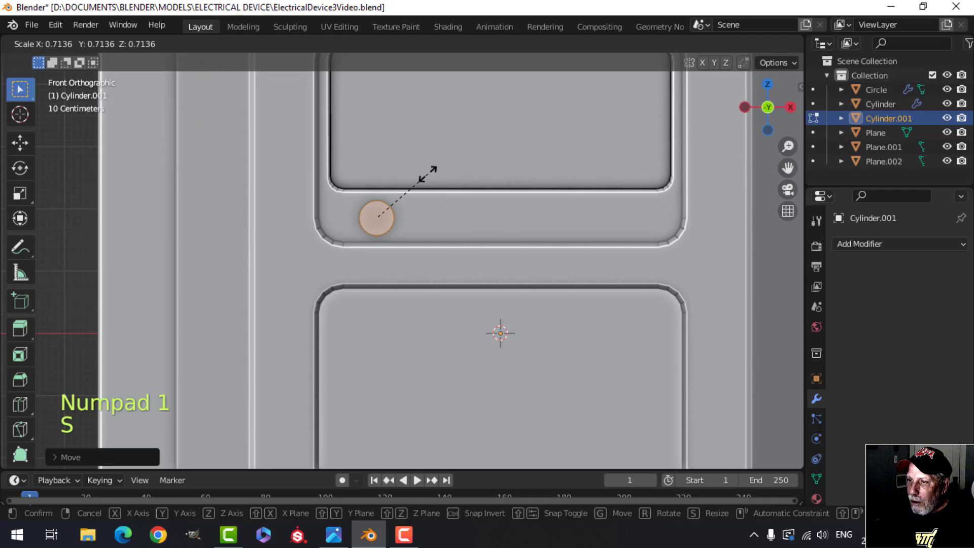
left_click(428, 173)
scroll(449, 196, "down", 1)
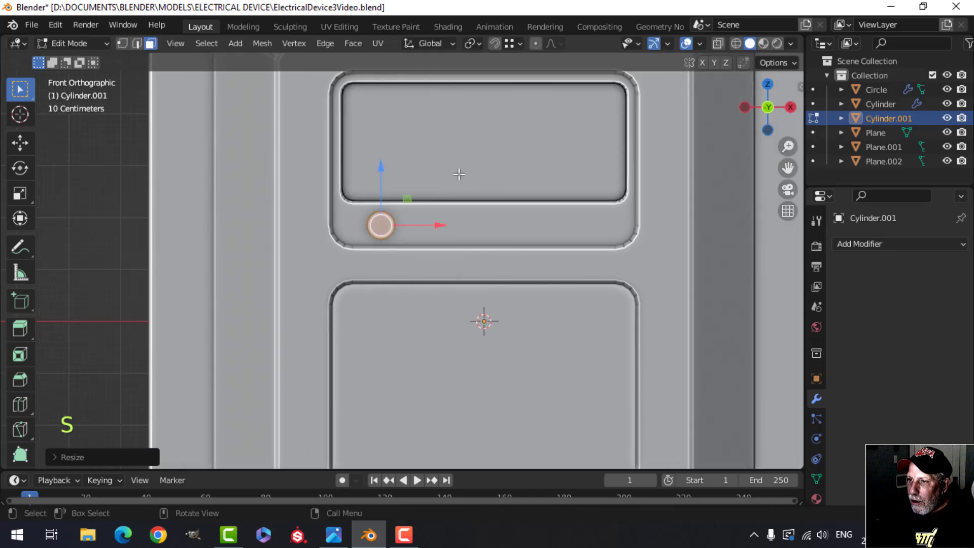
Array the cylinder into a row of 6 with a relative X offset of 1.430 and shift the row slightly towards negative X.
middle_click_drag(456, 170, 356, 173, "shift")
left_click(859, 245)
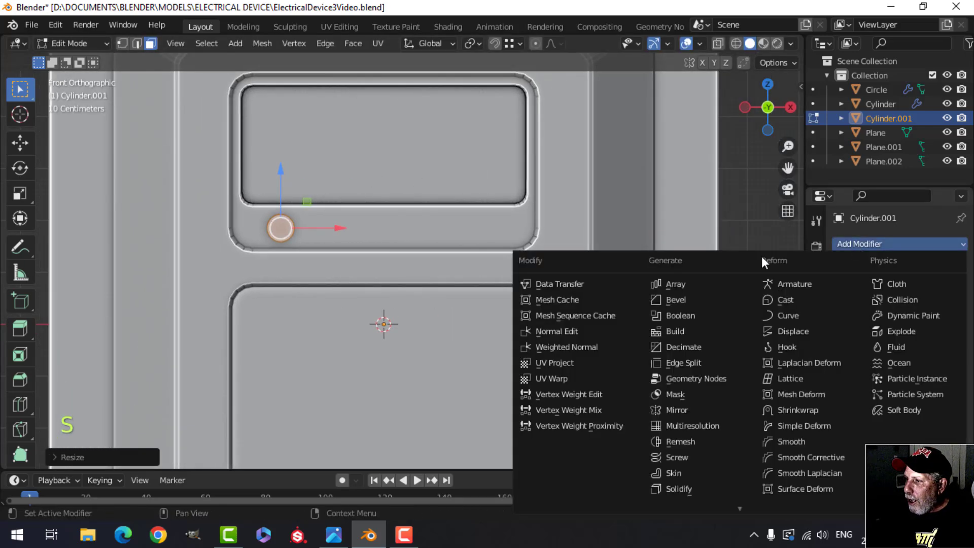
left_click(705, 279)
left_click_drag(906, 351, 953, 351)
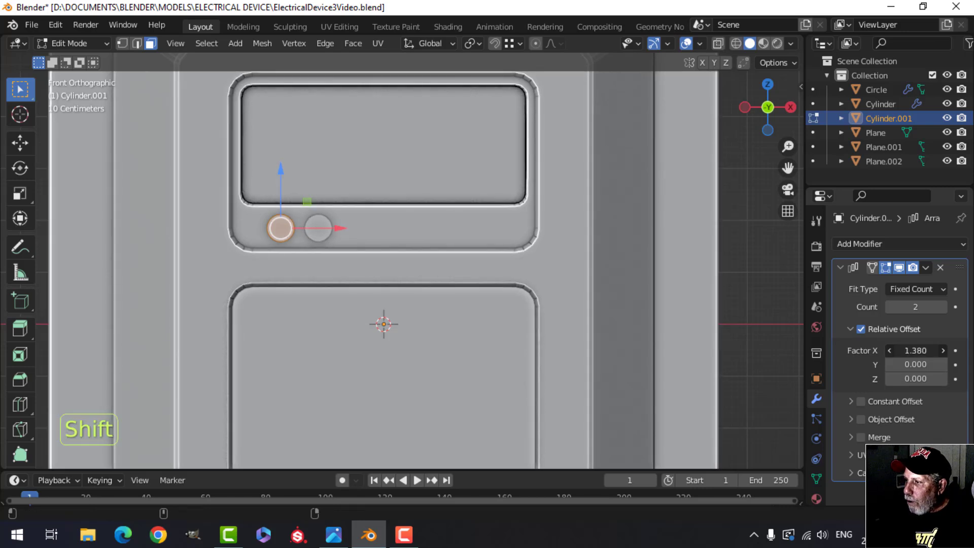
left_click(942, 307)
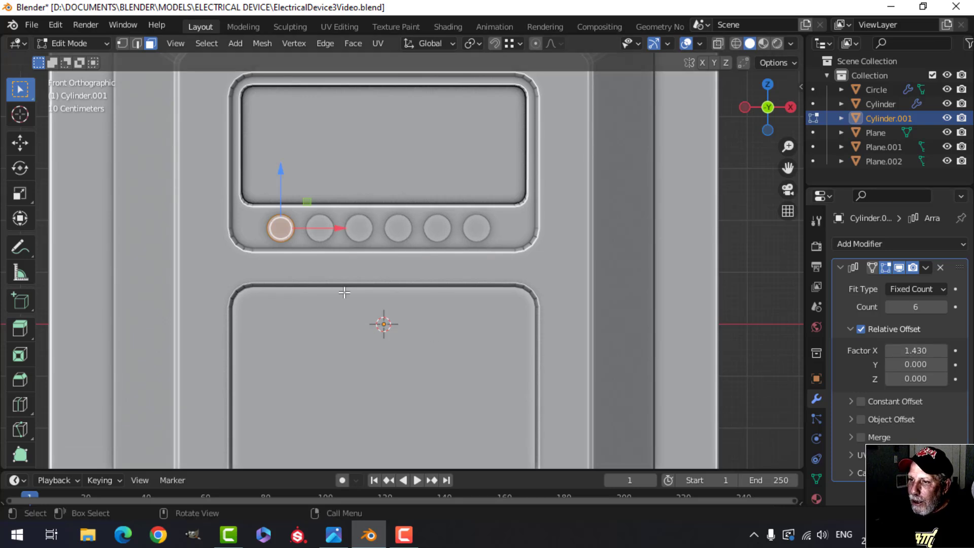
left_click_drag(340, 228, 334, 227)
key("Tab")
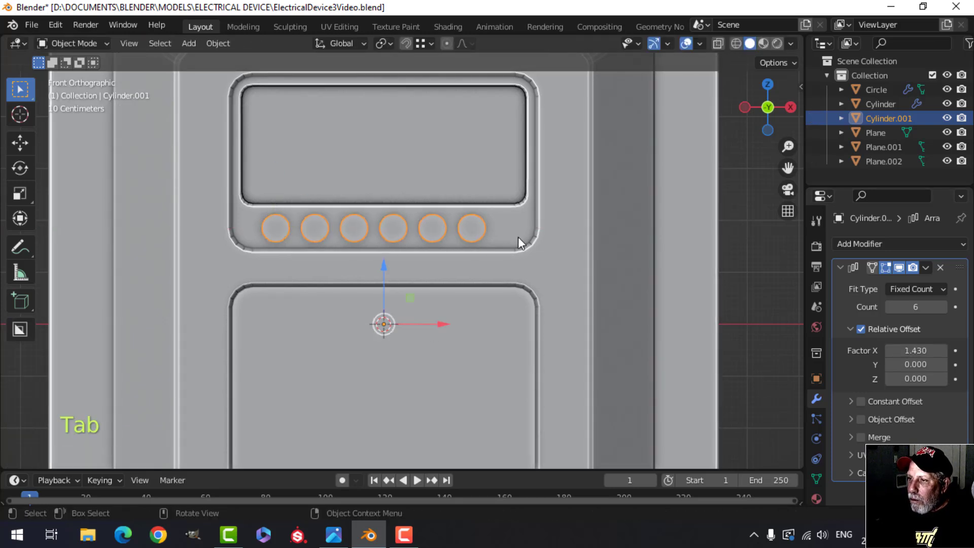
Isolate the upper panel and the row of six cylinders in local view.
left_click(498, 224, "shift")
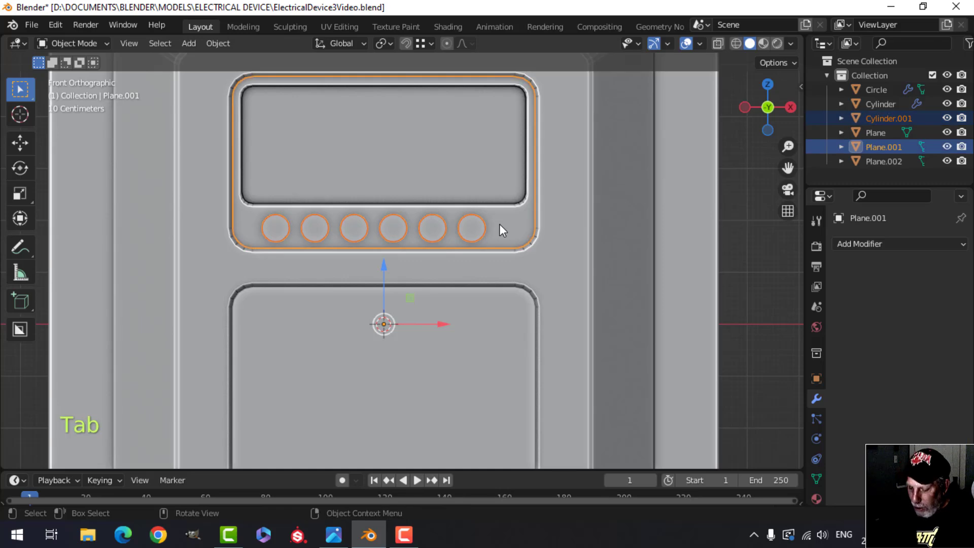
key("slash")
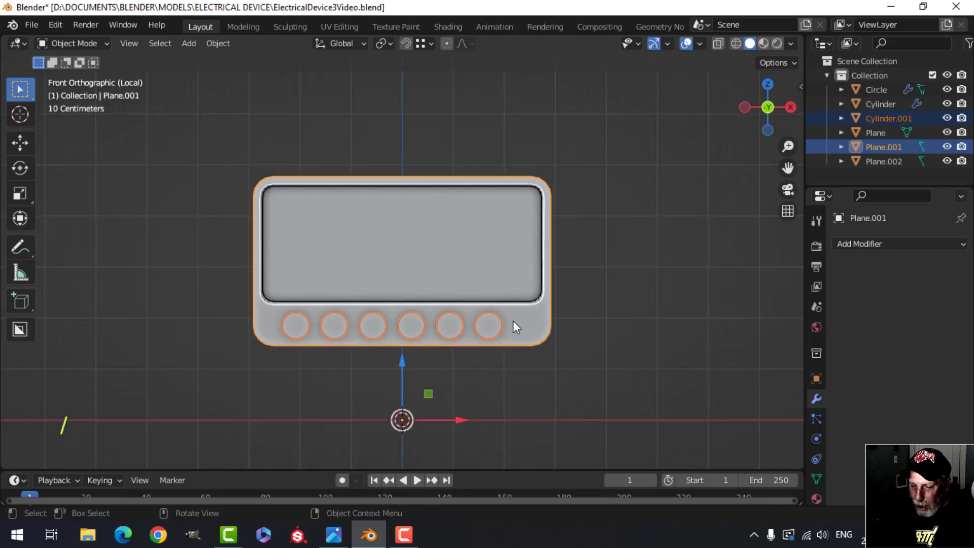
key("Tab")
scroll(463, 350, "up", 2)
middle_click_drag(441, 348, 452, 235, "shift")
scroll(355, 243, "up", 2)
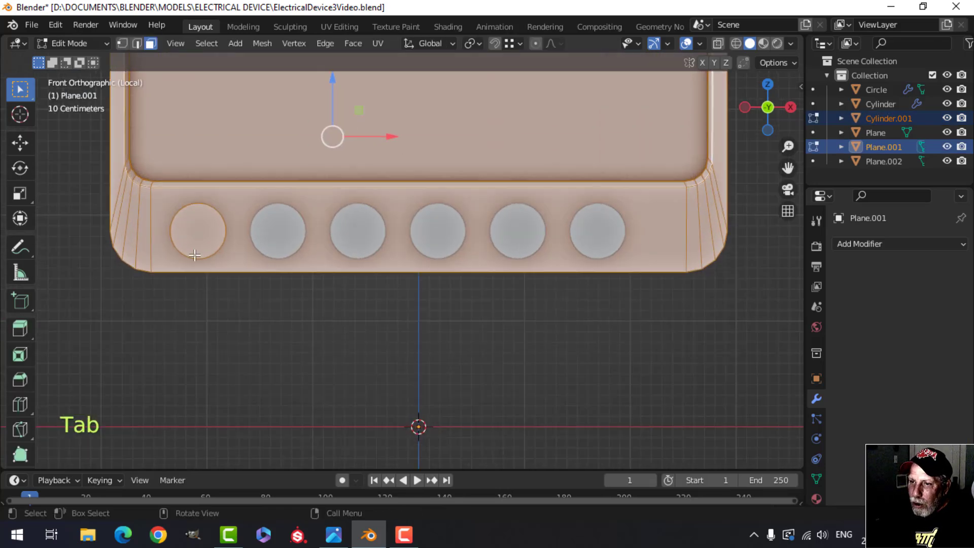
scroll(381, 274, "down", 1)
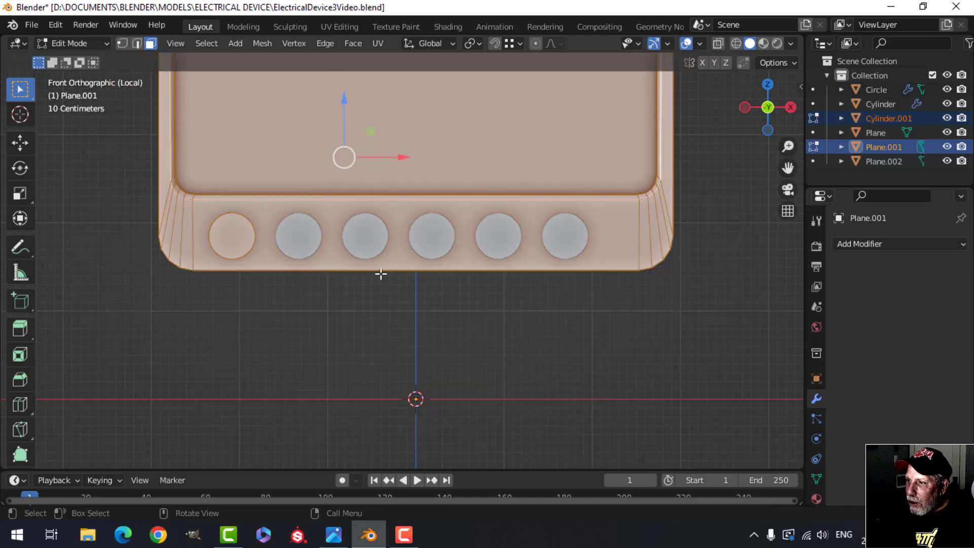
key("Tab")
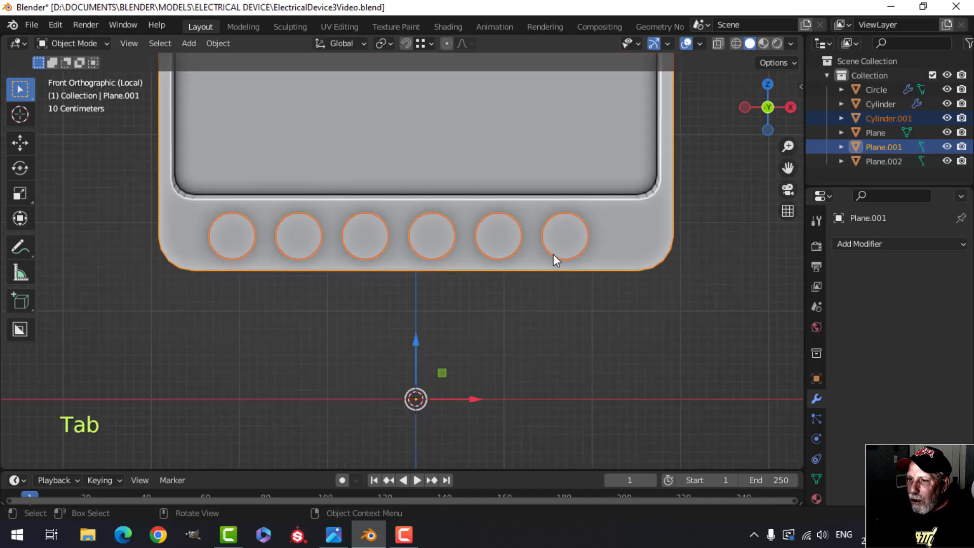
Shift the cylinder geometry slightly towards positive X to centre the row on the panel's lower border.
key("Tab")
key("a")
key("Tab")
left_click(434, 239)
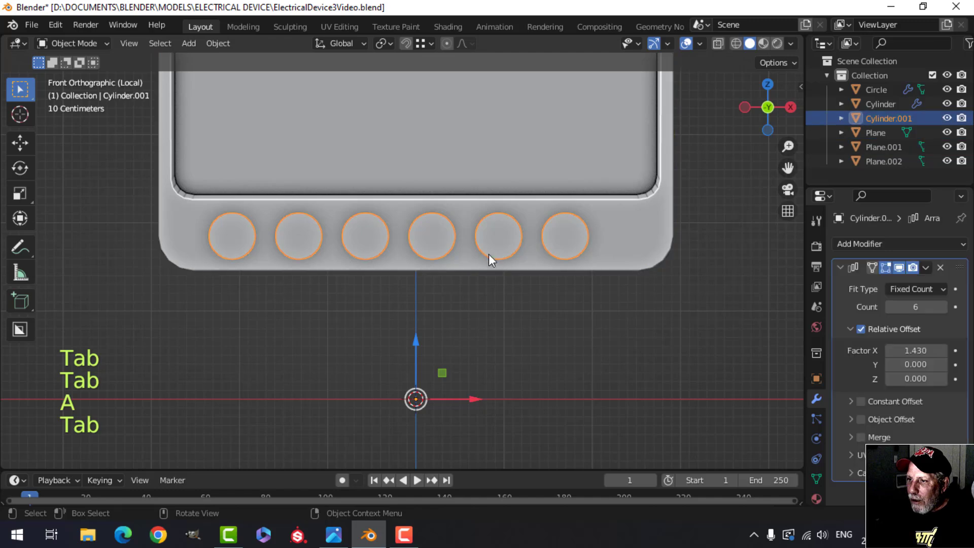
key("Tab")
key("a")
left_click_drag(285, 235, 296, 234)
key("Tab")
Push the cylinder row along Y partway into the panel.
middle_click_drag(349, 254, 399, 287)
middle_click_drag(432, 329, 528, 272)
key("g")
left_click(504, 289)
key("alt+a")
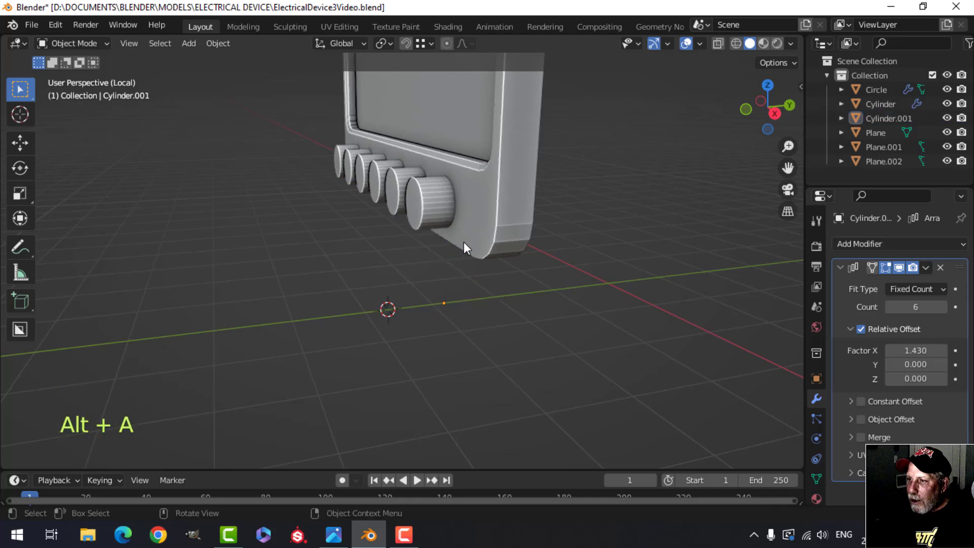
Cut the cylinder row out of the panel with an applied Boolean Difference modifier, and hide the cylinders.
middle_click_drag(464, 242, 494, 244)
left_click(493, 244)
left_click(838, 244)
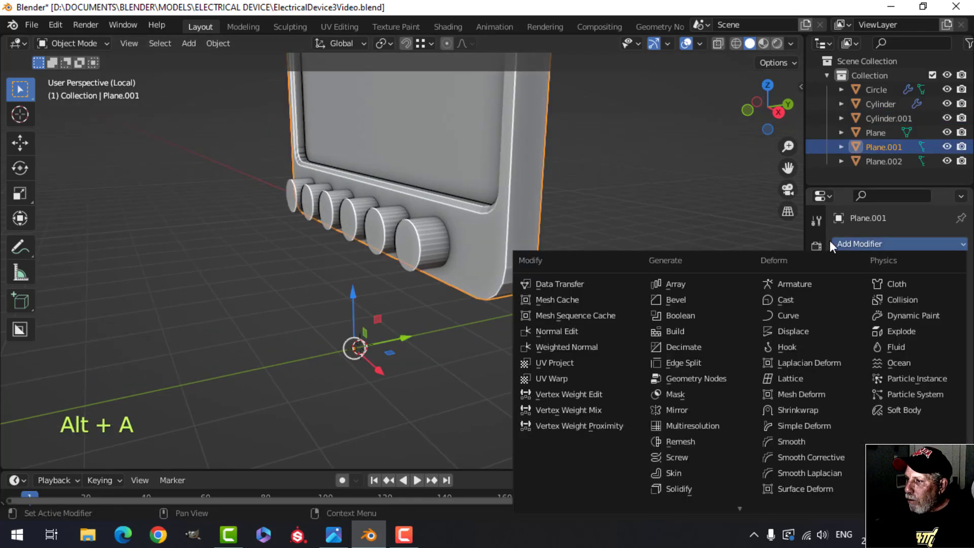
left_click(679, 315)
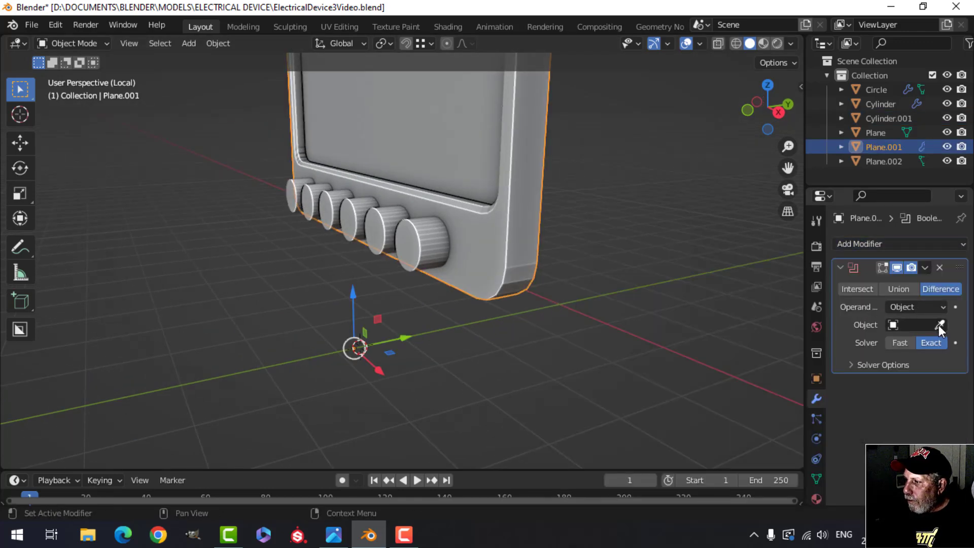
left_click(448, 242)
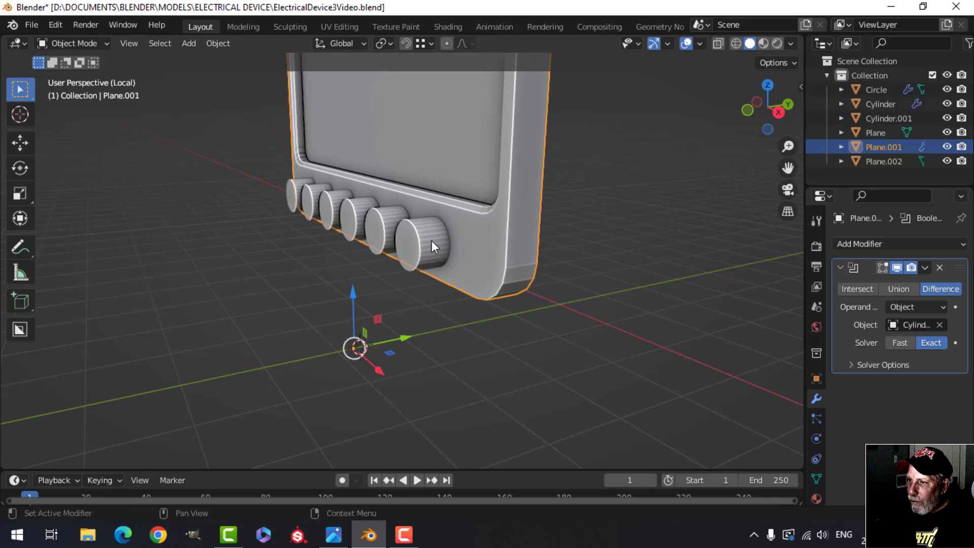
left_click(925, 267)
left_click(879, 279)
left_click(495, 241)
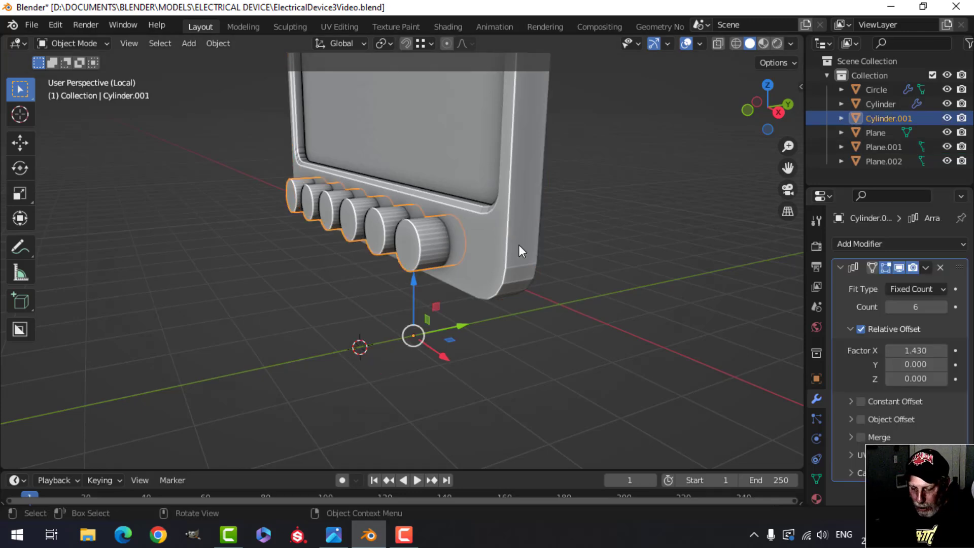
key("h")
middle_click_drag(359, 289, 457, 263)
Shade the upper panel with its six round recesses smooth.
left_click(455, 183)
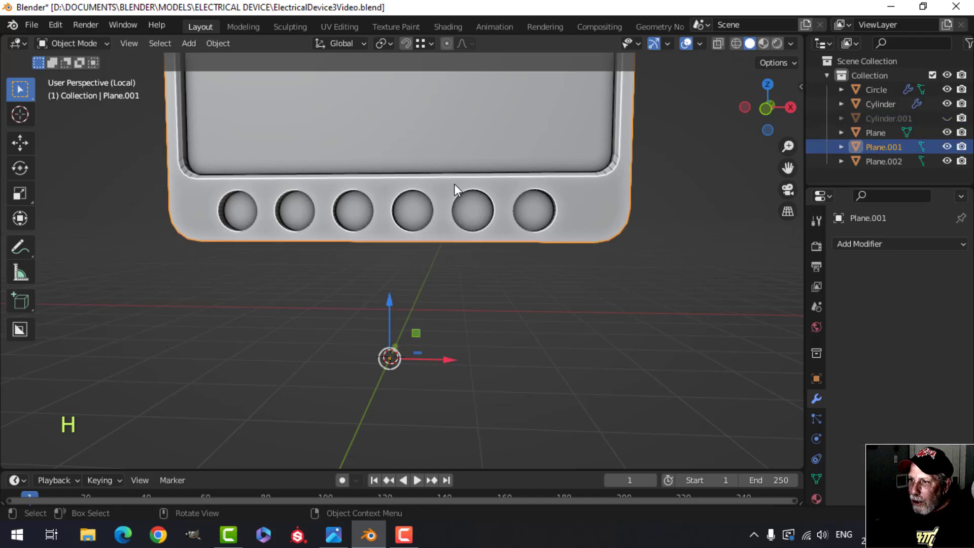
right_click(454, 184)
left_click(455, 184)
scroll(425, 191, "down", 4)
middle_click_drag(425, 190, 439, 217, "shift")
scroll(443, 269, "up", 2)
scroll(439, 217, "up", 1)
Add a Weighted Normal modifier to the panel and enable Auto Smooth at 30°.
left_click(855, 244)
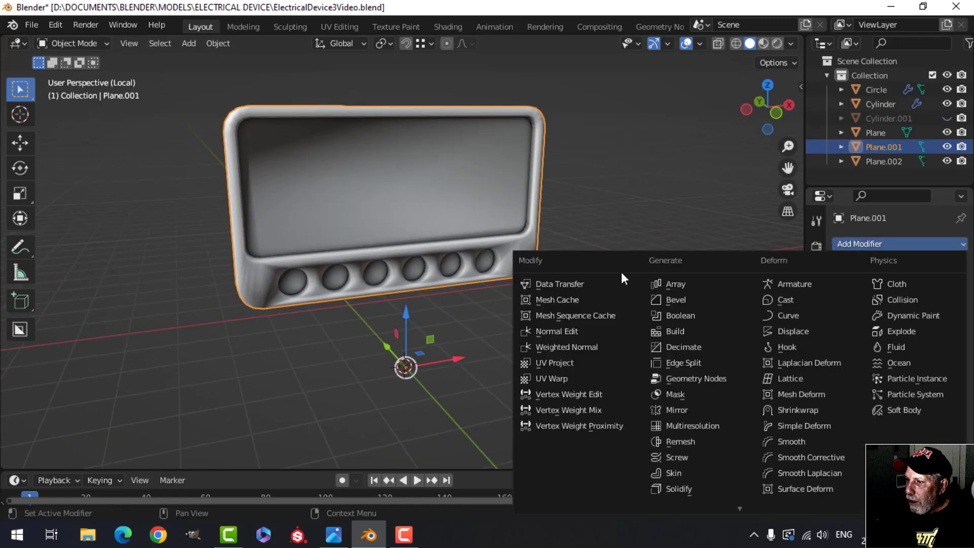
left_click(583, 347)
left_click(816, 479)
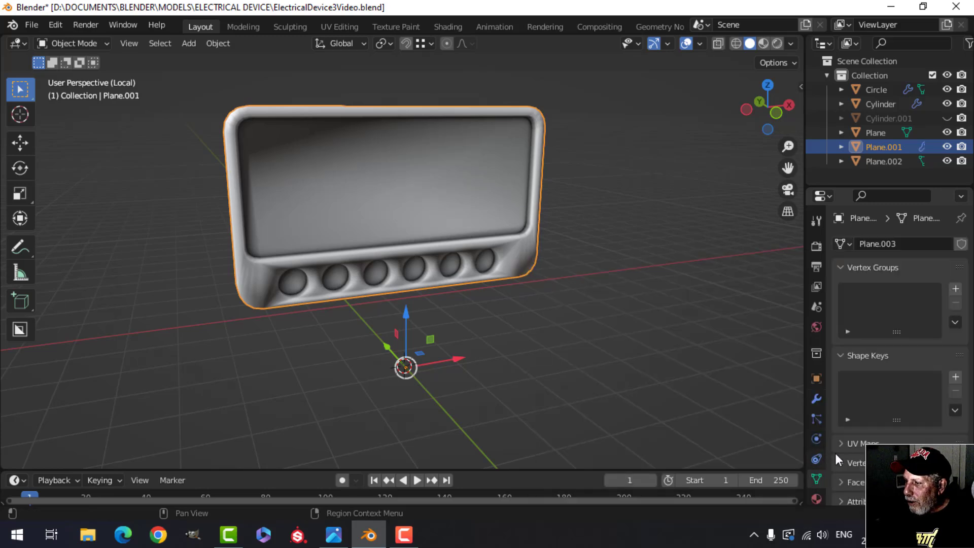
scroll(836, 454, "down", 6)
left_click(890, 427)
key("alt+a")
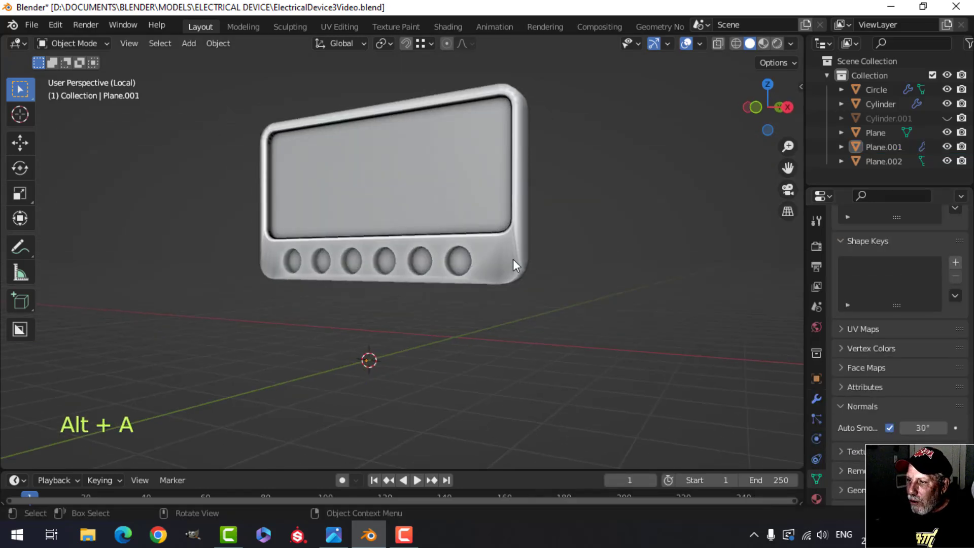
Add a Bevel modifier to the panel and place it above the Weighted Normal modifier.
left_click(513, 258)
middle_click_drag(542, 259, 778, 287)
left_click(814, 395)
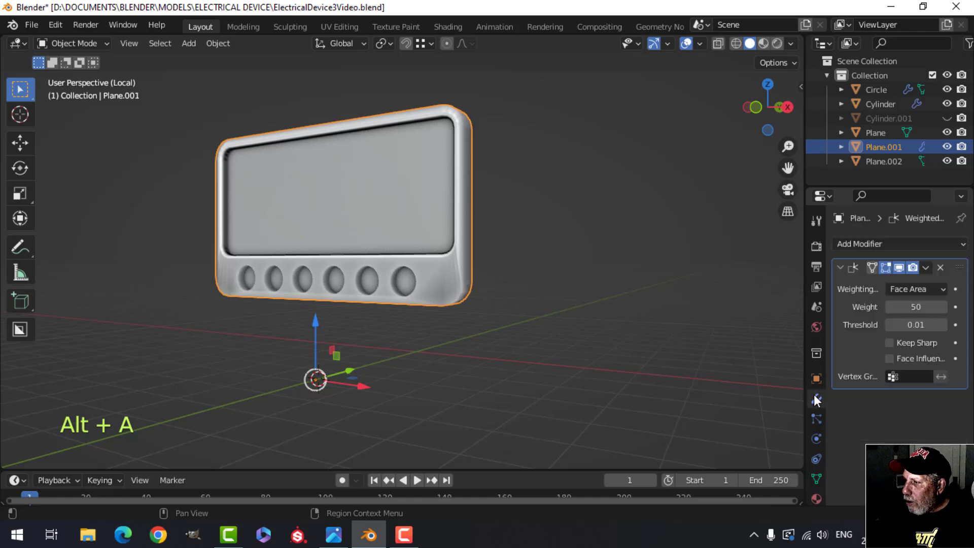
left_click(839, 267)
left_click(844, 246)
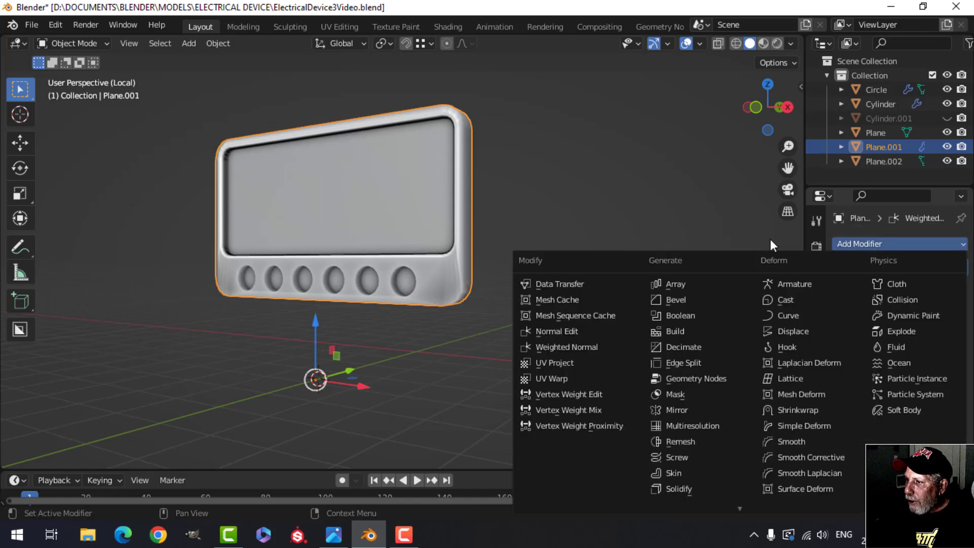
left_click(675, 299)
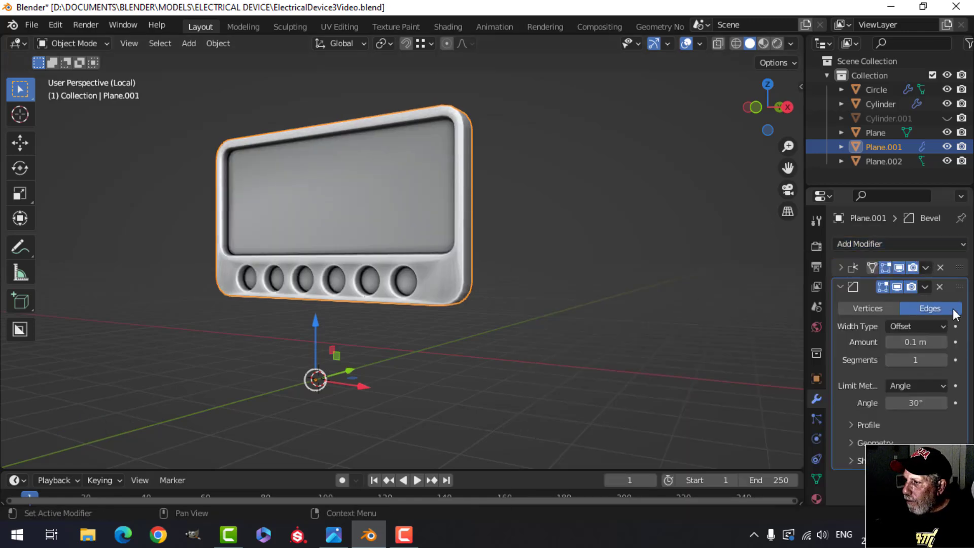
left_click_drag(960, 290, 959, 267)
mouse_move(544, 281)
middle_mouse_down()
mouse_move(442, 294)
mouse_move(381, 318)
mouse_move(397, 248)
mouse_move(335, 259)
middle_mouse_up()
scroll(470, 275, "up", 4)
Unhide the cylinder row, hide everything else, and enter Edit Mode on it.
key("alt+a")
scroll(511, 276, "down", 2)
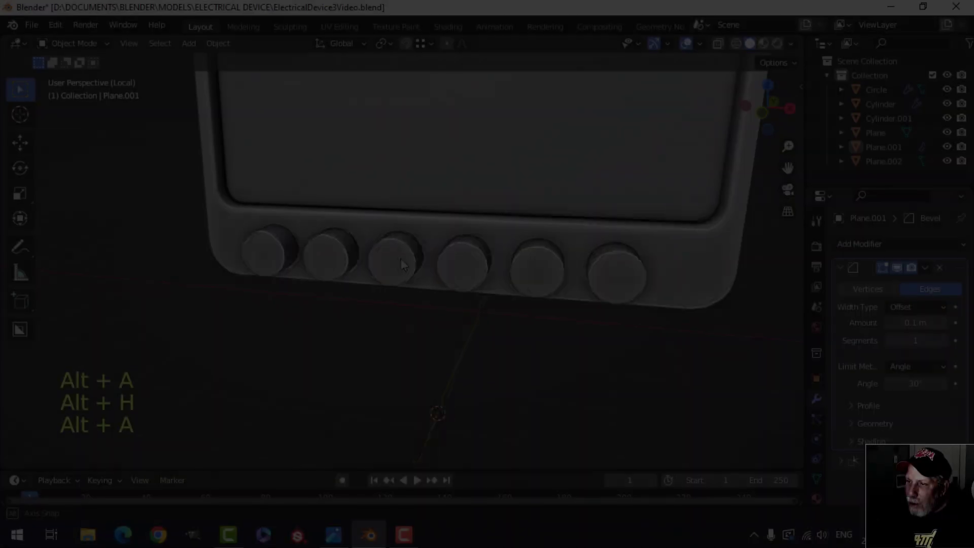
middle_click_drag(402, 264, 275, 242)
left_click(429, 258)
key("shift+h")
key("Tab")
Delete the rear end face of the arrayed cylinder.
middle_click_drag(443, 230, 344, 320, "shift")
key("alt+a")
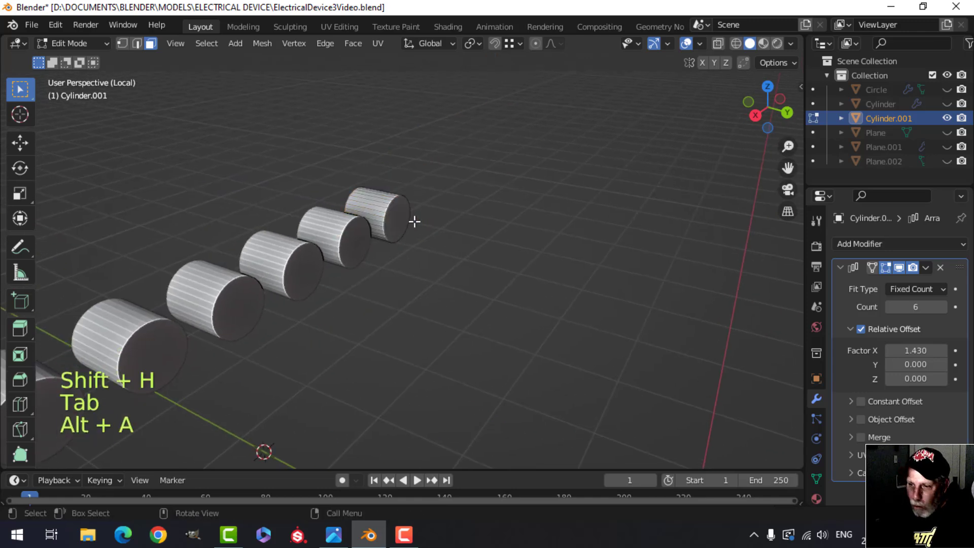
left_click(404, 209)
middle_click_drag(404, 210, 461, 305, "shift")
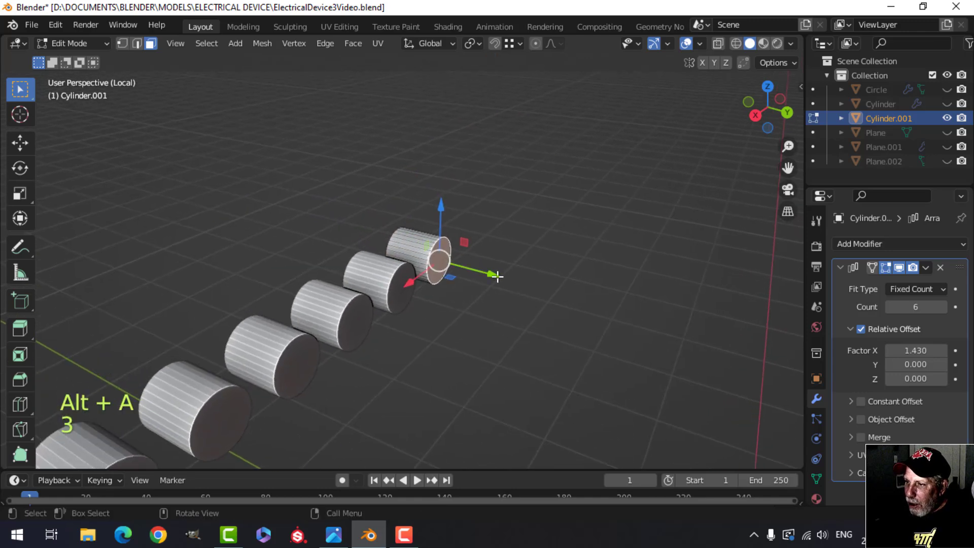
key("x")
left_click(384, 270)
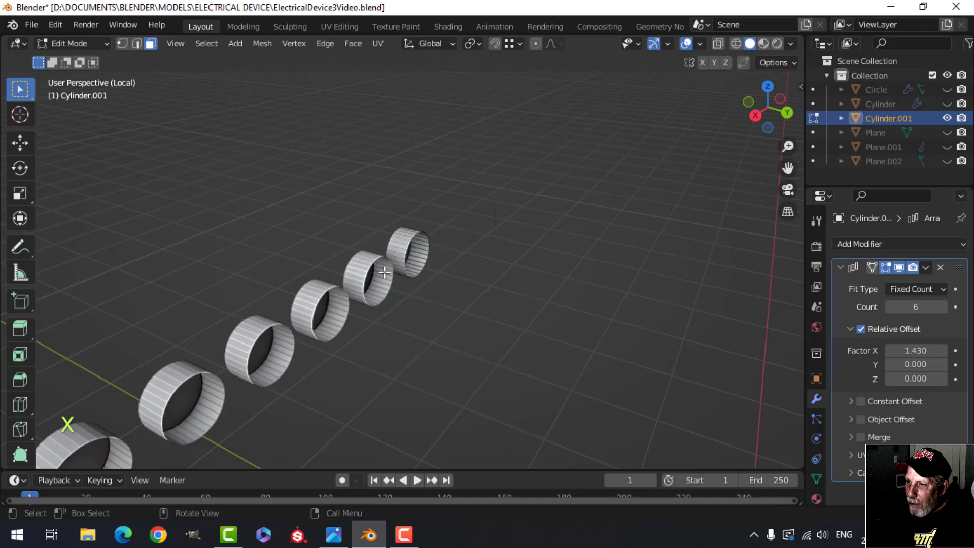
Bevel the cylinder's front face edges about 0.2 m with 5 segments to form a dome.
middle_click_drag(384, 271, 350, 283)
left_click(325, 270)
scroll(332, 264, "up", 2)
middle_click_drag(355, 235, 408, 305, "shift")
key("ctrl+b")
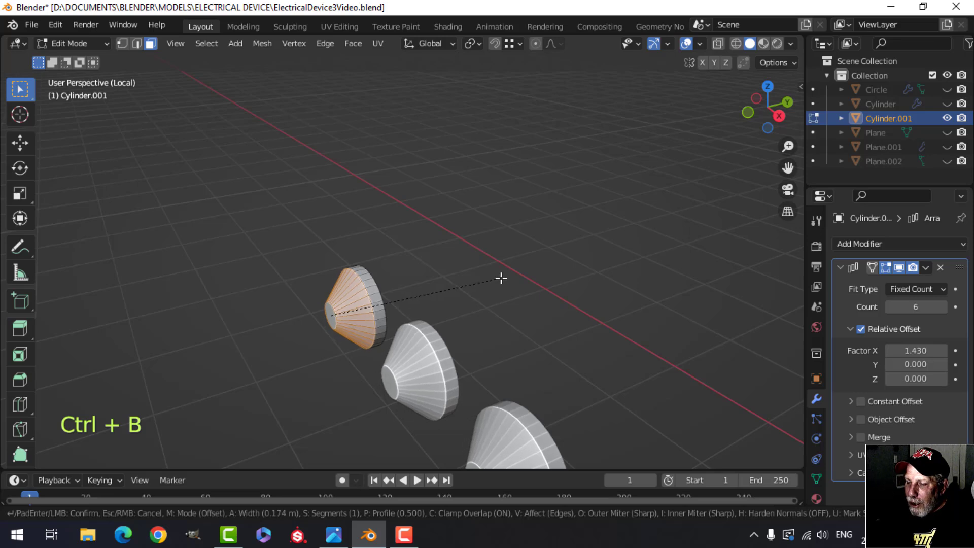
scroll(501, 278, "up", 3)
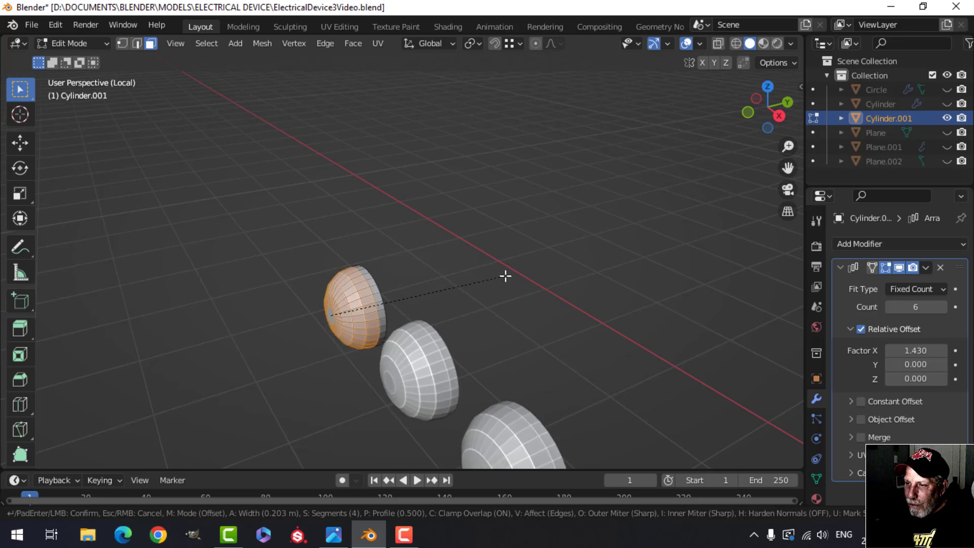
scroll(505, 276, "up", 1)
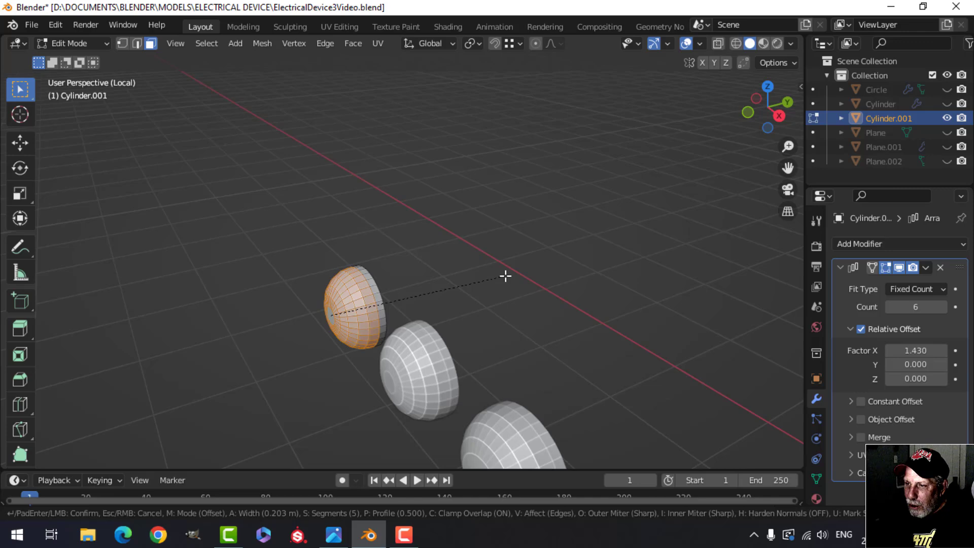
left_click(505, 276)
Leave Edit Mode and shade the domed buttons smooth.
key("Tab")
middle_click_drag(378, 306, 281, 337)
right_click(278, 338)
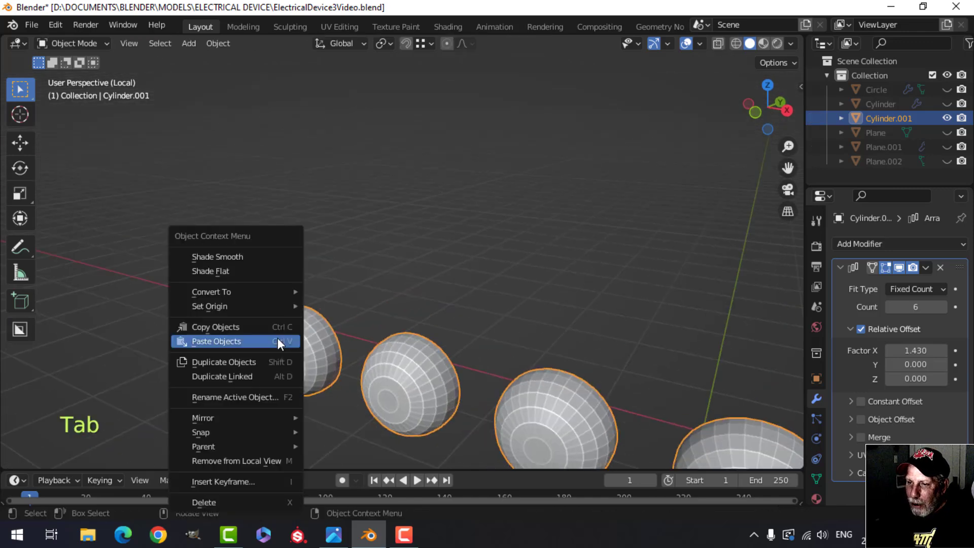
left_click(239, 256)
scroll(361, 257, "down", 2)
Return to the full scene in front view and unhide all parts of the device.
key("KP_1")
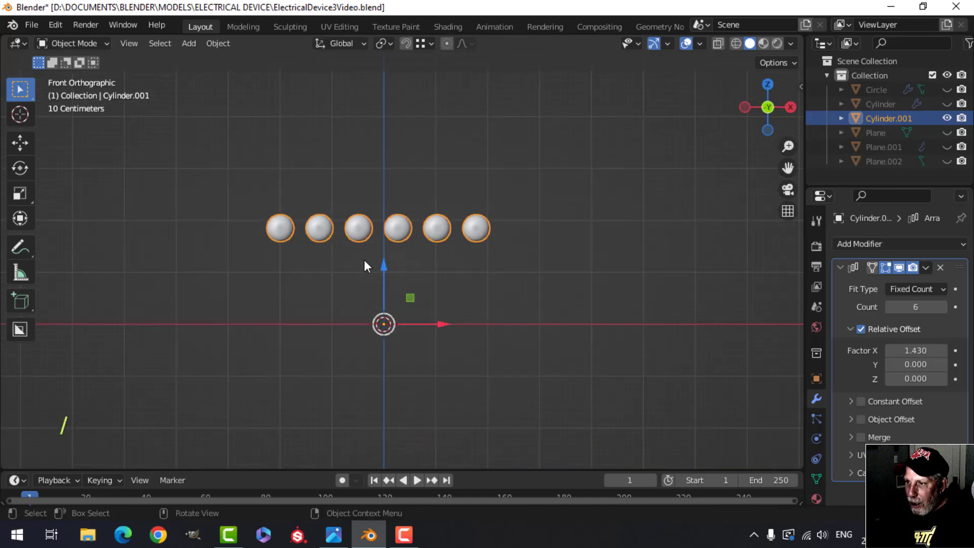
key("alt+h")
key("alt+a")
Move all of the button geometry back along Y so the domed buttons sit inside the panel's round recesses.
middle_click_drag(376, 267, 397, 355)
left_click(396, 293)
key("Tab")
key("a")
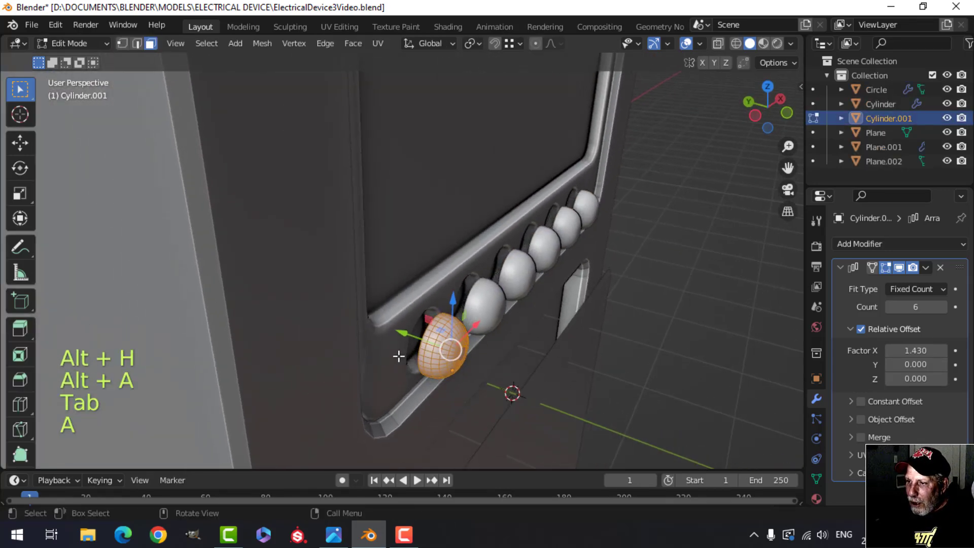
left_click_drag(406, 341, 377, 318)
middle_click_drag(520, 304, 453, 271)
scroll(453, 272, "down", 5)
key("Tab")
middle_click_drag(514, 272, 433, 290)
scroll(433, 290, "up", 4)
key("alt+a")
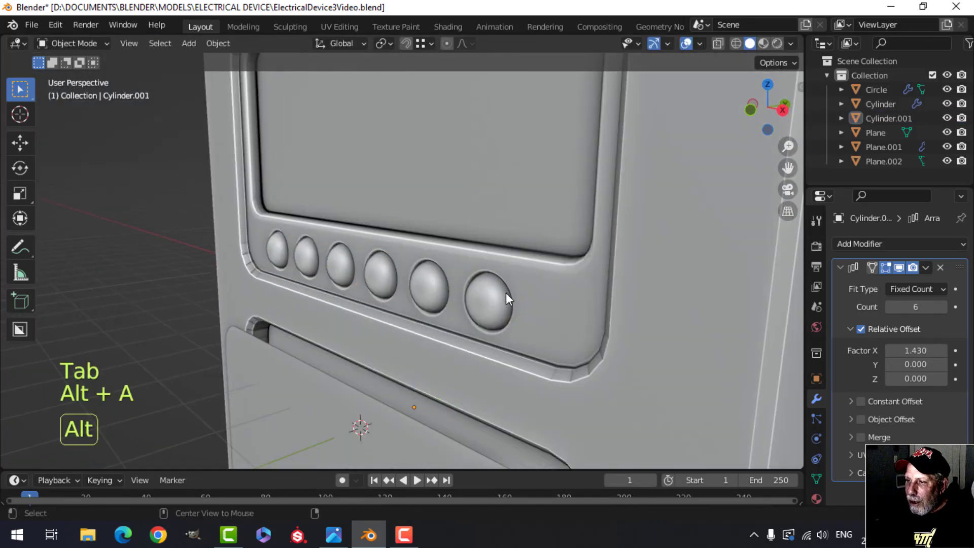
Examine how the domed buttons sit in the screen panel and check the model's face orientation.
middle_click_drag(506, 293, 454, 287)
middle_click_drag(381, 305, 416, 327)
scroll(400, 303, "up", 4)
scroll(397, 299, "down", 6)
middle_click_drag(409, 330, 446, 327)
left_click(699, 43)
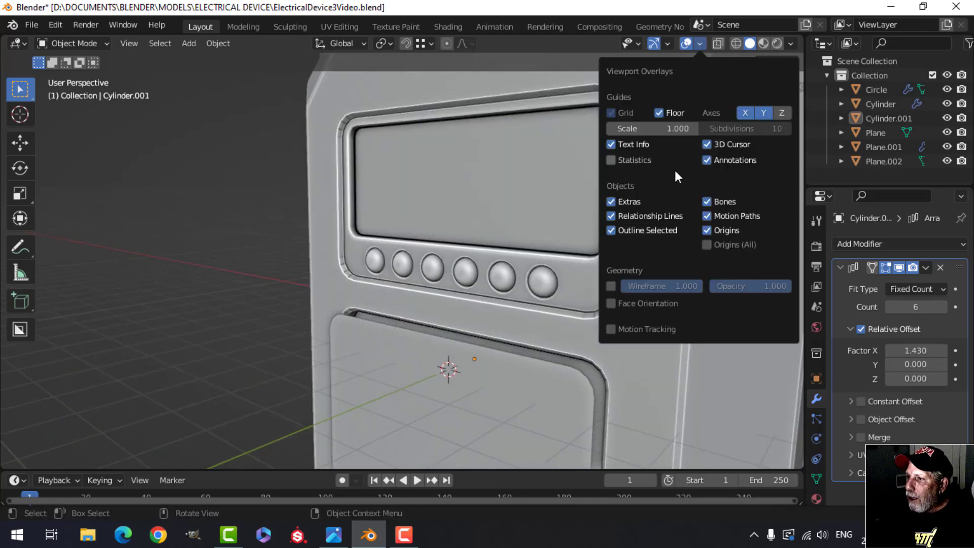
left_click(640, 303)
left_click(641, 304)
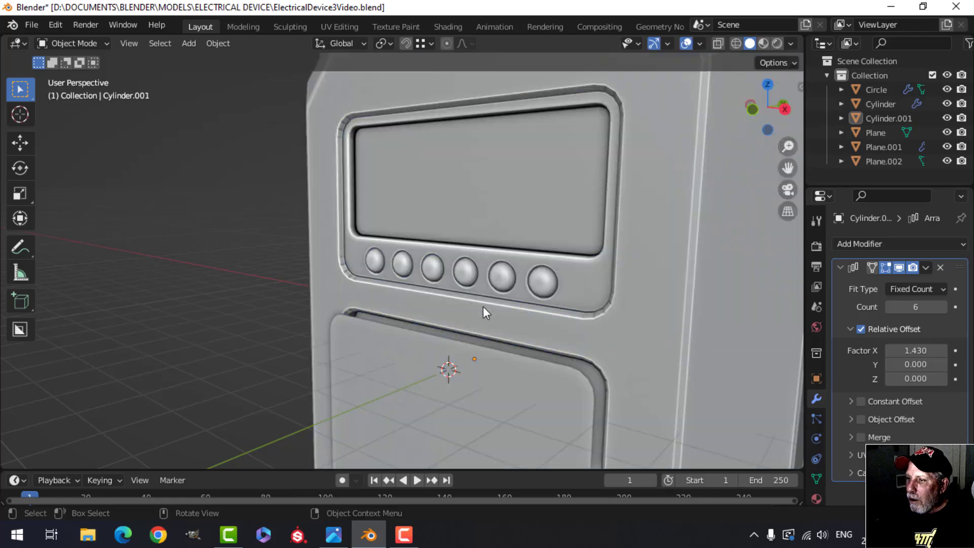
Review the whole front of the device and save the file.
scroll(483, 306, "down", 5)
mouse_move(448, 313)
middle_mouse_down("shift")
mouse_move(347, 337)
mouse_move(440, 306)
middle_mouse_up("shift")
scroll(428, 320, "up", 3)
scroll(437, 303, "down", 4)
middle_click_drag(434, 297, 449, 243, "shift")
middle_click_drag(457, 258, 391, 314)
mouse_move(391, 315)
middle_mouse_down()
mouse_move(425, 297)
mouse_move(388, 324)
middle_mouse_up()
key("ctrl+s")
middle_click_drag(388, 324, 415, 290, "shift")
scroll(415, 290, "up", 3)
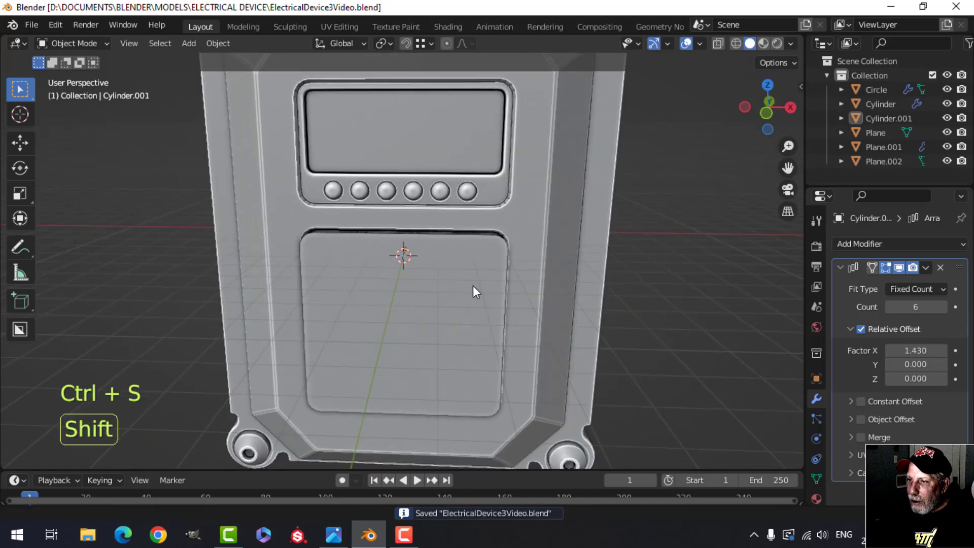
Delete the back face of the lower recess in the housing.
middle_click_drag(472, 285, 433, 311)
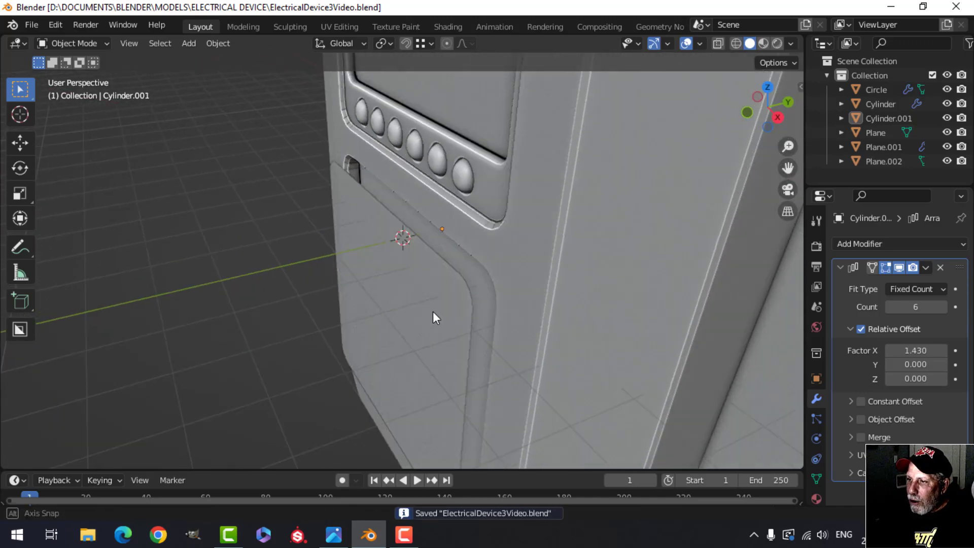
left_click(466, 274)
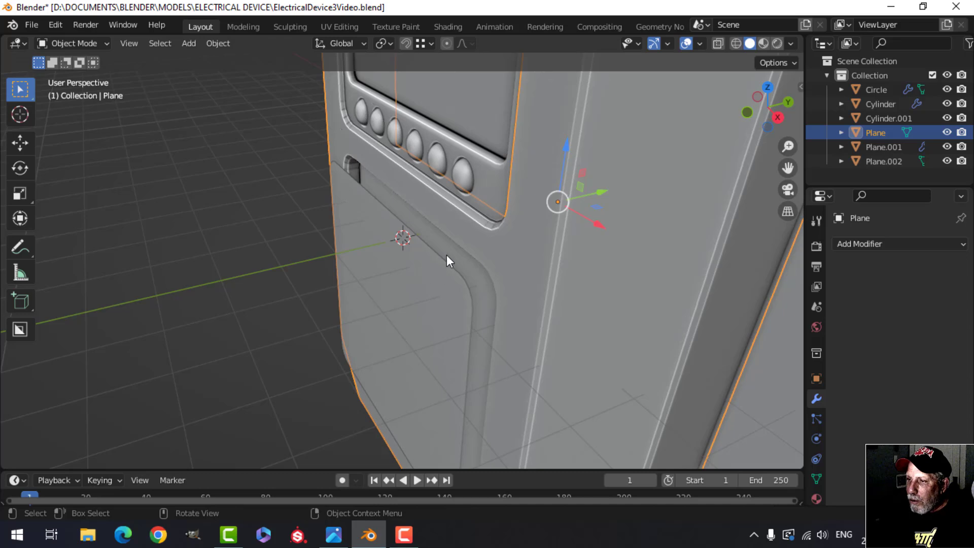
key("Tab")
key("3")
key("x")
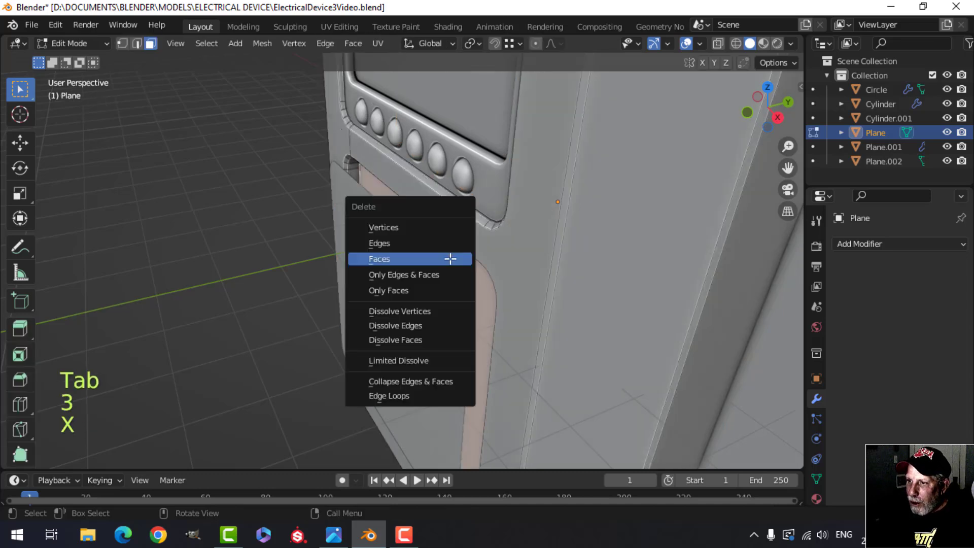
left_click(450, 258)
key("a")
key("Tab")
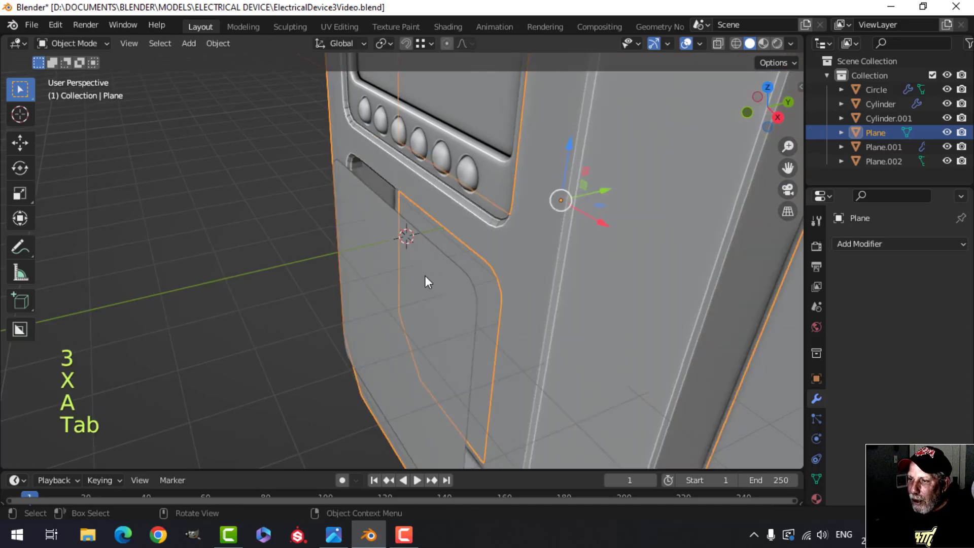
Move all geometry of the separate lower panel back along Y into the lower recess opening, and leave Edit Mode.
left_click(426, 276)
key("Tab")
key("a")
middle_click_drag(428, 276, 424, 288)
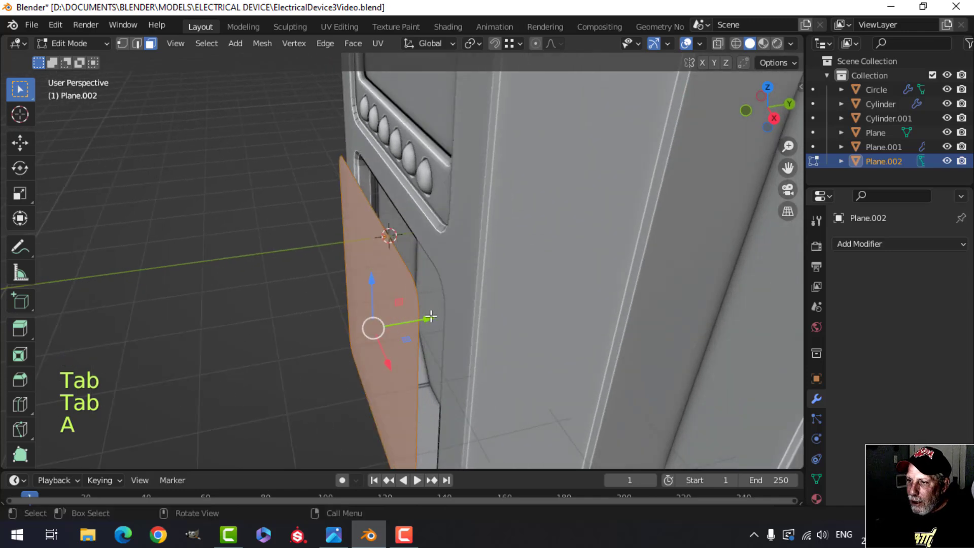
left_click_drag(430, 316, 463, 302)
middle_click_drag(464, 301, 474, 231)
key("Tab")
key("alt+a")
scroll(497, 257, "up", 4)
middle_click_drag(460, 243, 433, 263)
scroll(457, 257, "up", 3)
scroll(355, 264, "down", 5)
Snap the 3D cursor to the centre of the lower panel's geometry.
left_click(433, 263)
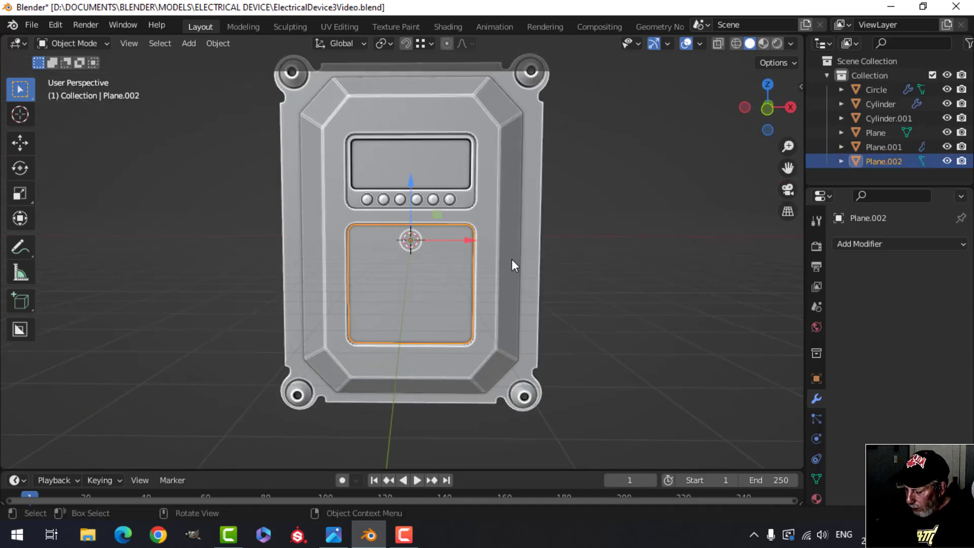
key("Tab")
key("a")
key("shift+s")
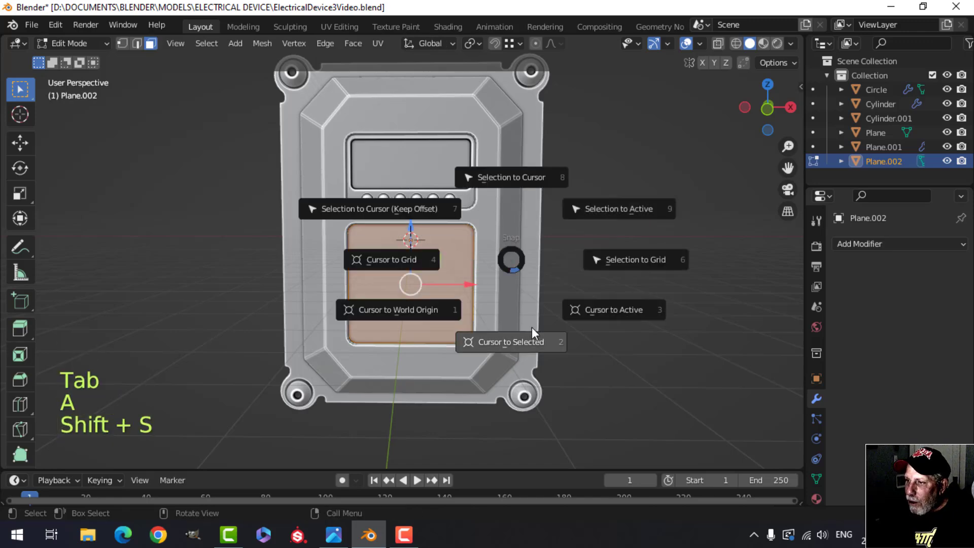
left_click(532, 327)
key("Tab")
Isolate the lower panel in front view and add a plane at the 3D cursor, rotated 90° about X in Edit Mode.
key("KP_1")
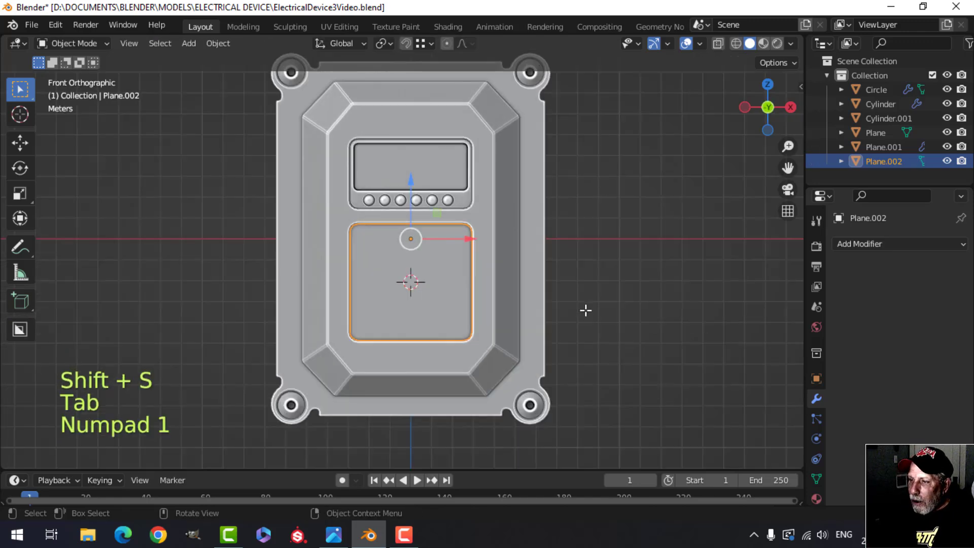
key("KP_Divide")
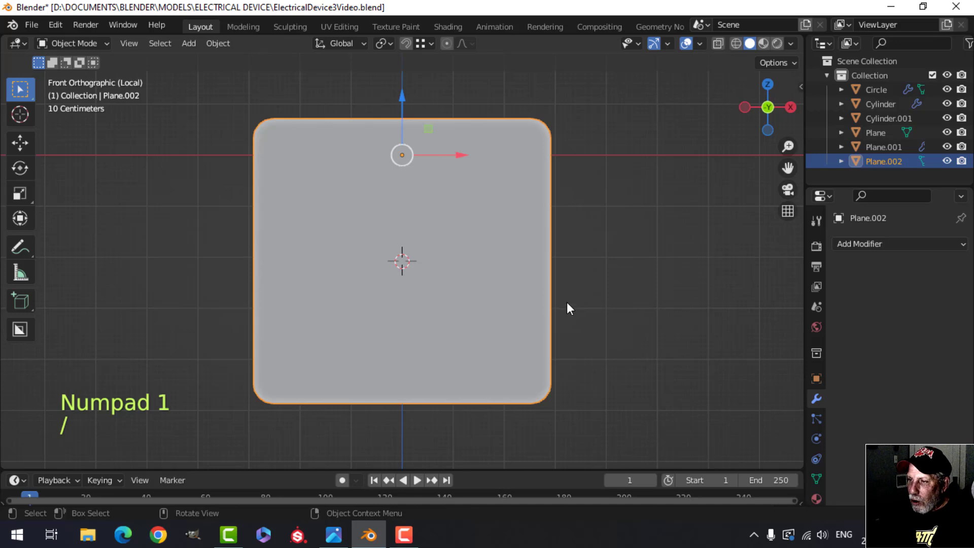
key("shift+a")
mouse_move(564, 213)
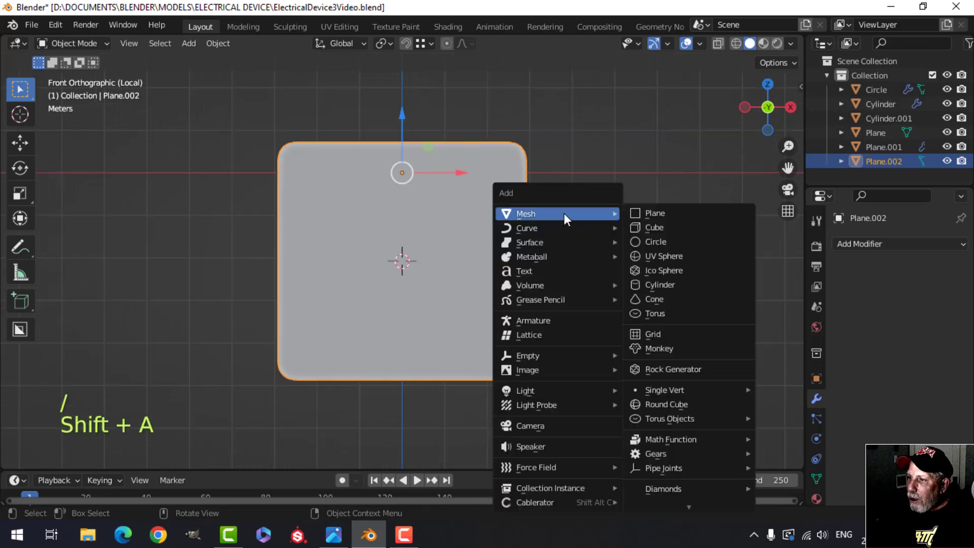
left_click(656, 214)
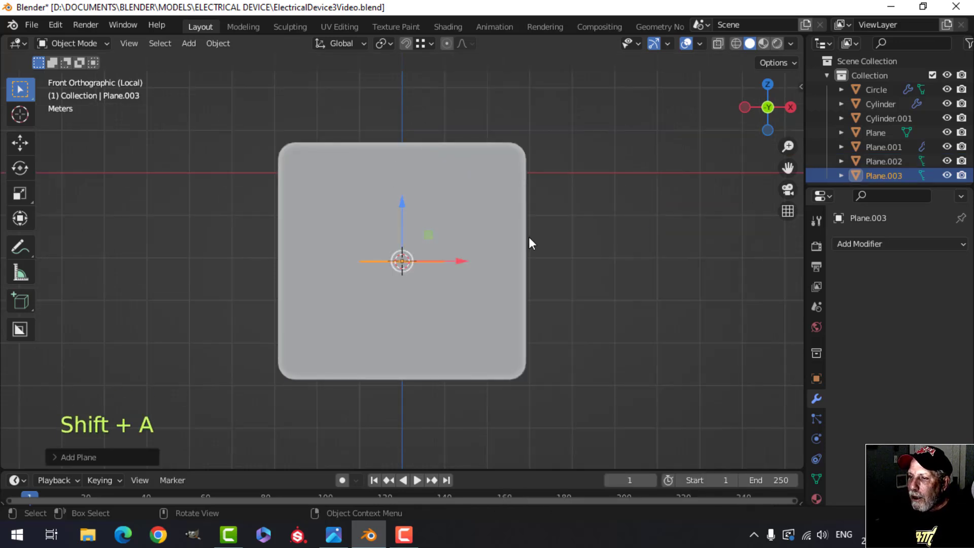
key("Tab")
key("r")
key("x")
key("9")
key("0")
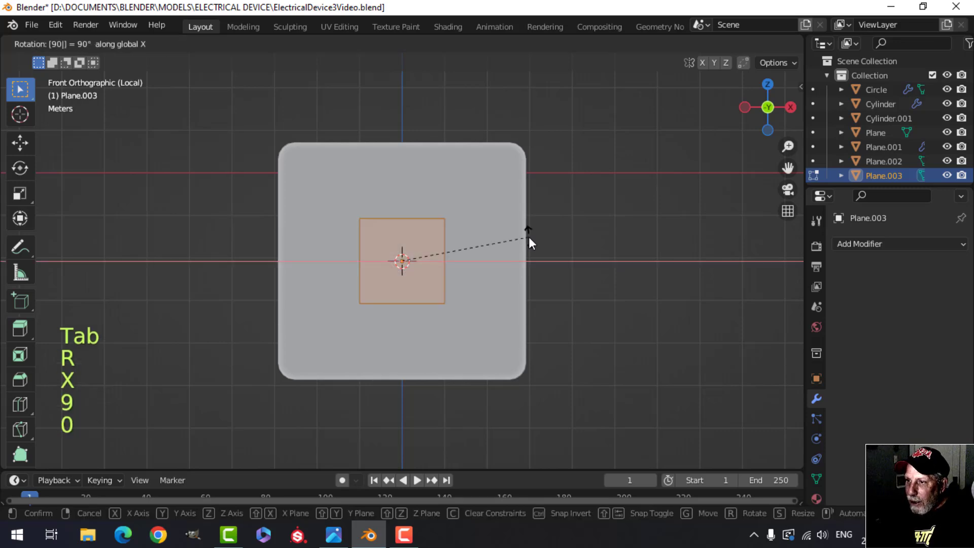
left_click(528, 236)
Raise the new plane towards the panel's upper edge, flatten it along Z and widen it along X into a long thin bar.
left_click_drag(406, 229, 417, 193)
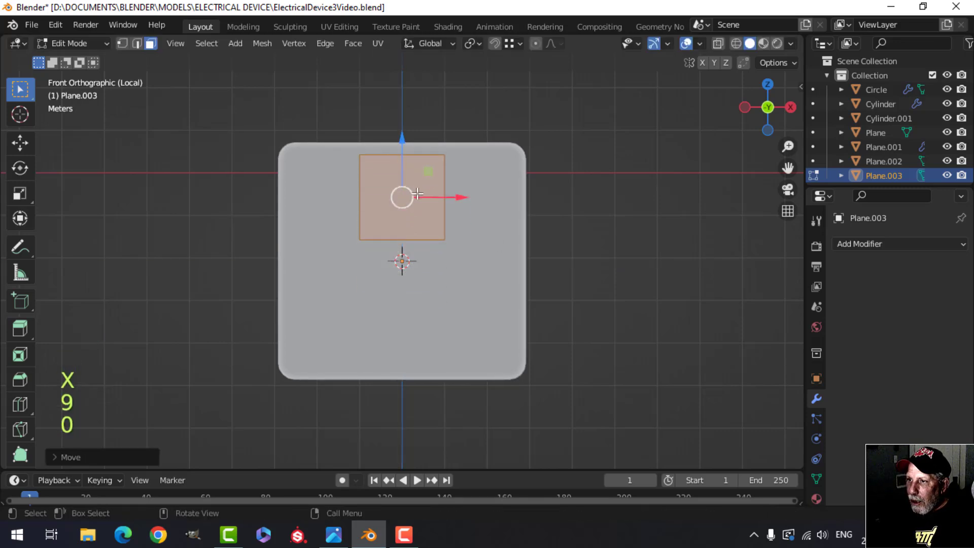
key("s")
key("z")
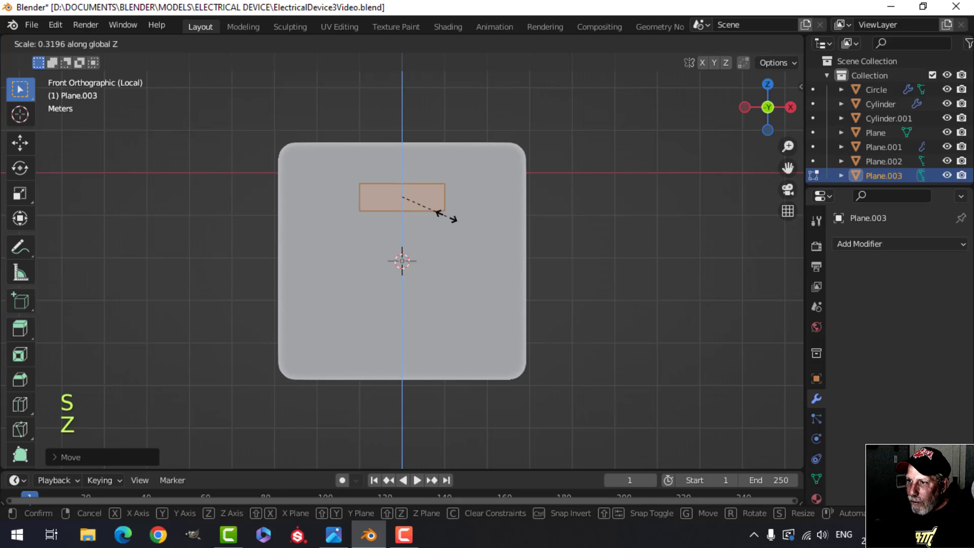
left_click(434, 217)
left_click_drag(402, 152, 402, 132)
key("s")
key("x")
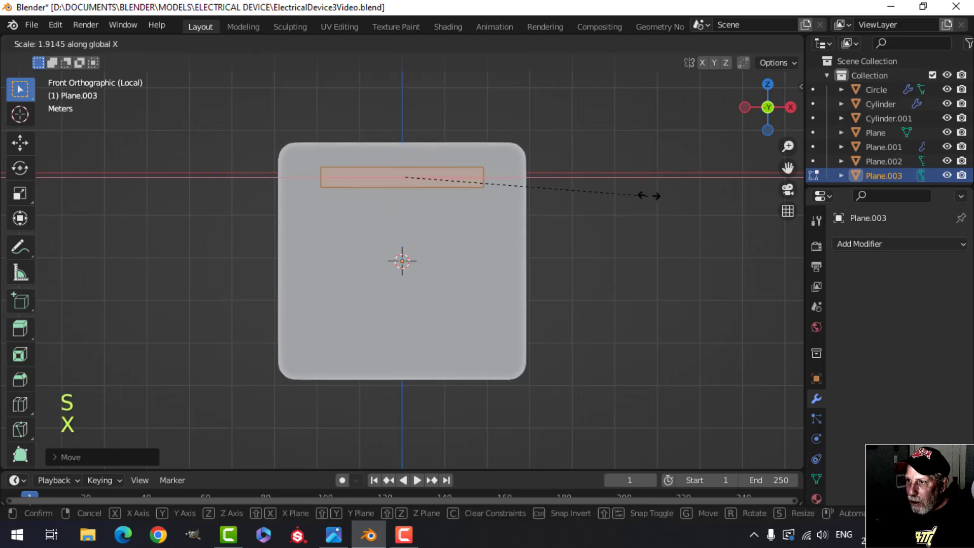
left_click(678, 192)
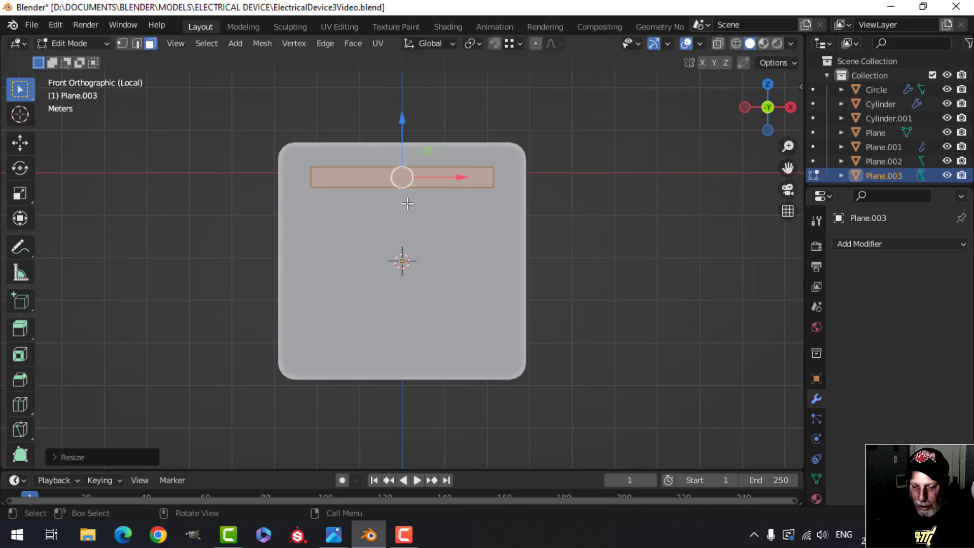
Bevel the bar's four corner vertices about 0.15 m with 3 segments and Clamp Overlap off.
key("2")
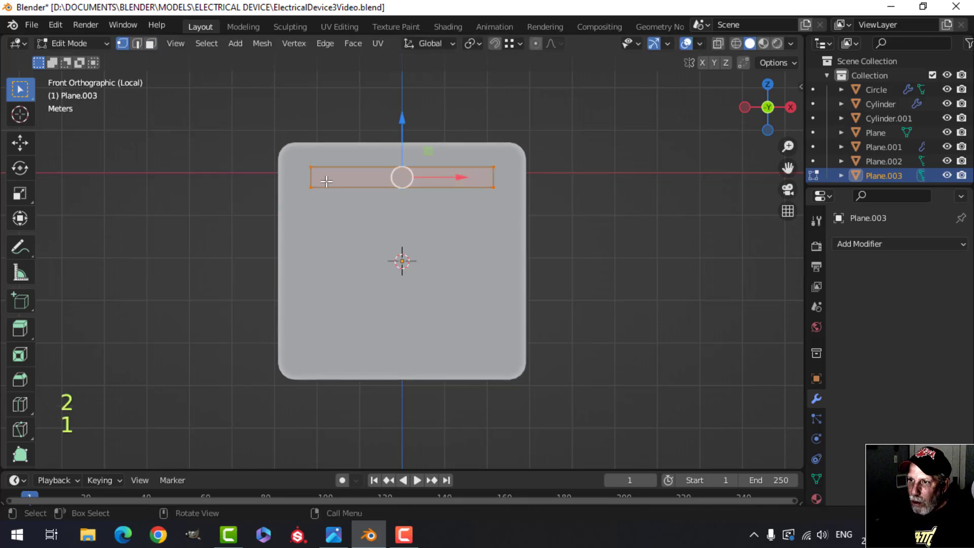
key("alt+a")
left_click_drag(302, 160, 334, 213)
key("a")
middle_click_drag(524, 213, 536, 249, "shift")
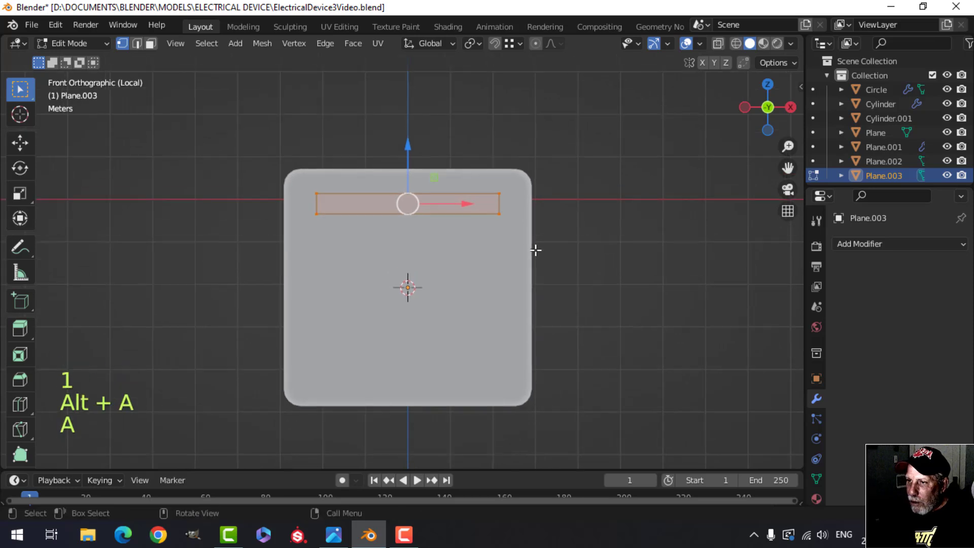
scroll(519, 249, "up", 1)
key("ctrl+shift+b")
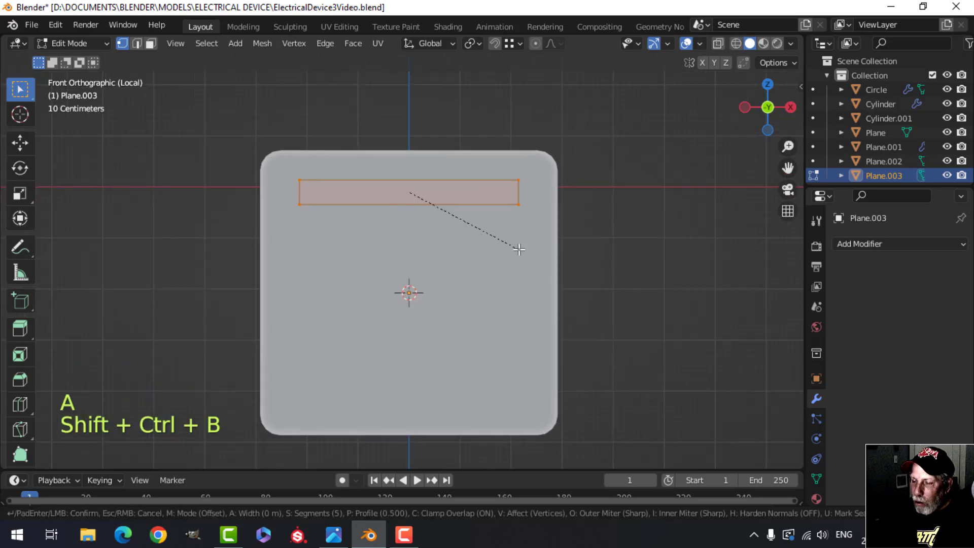
key("shift")
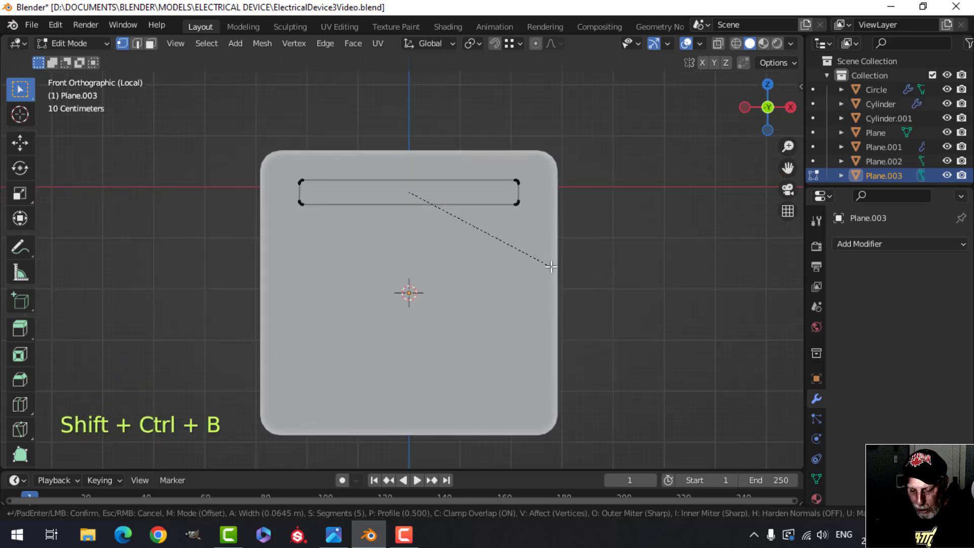
key("c")
key("c")
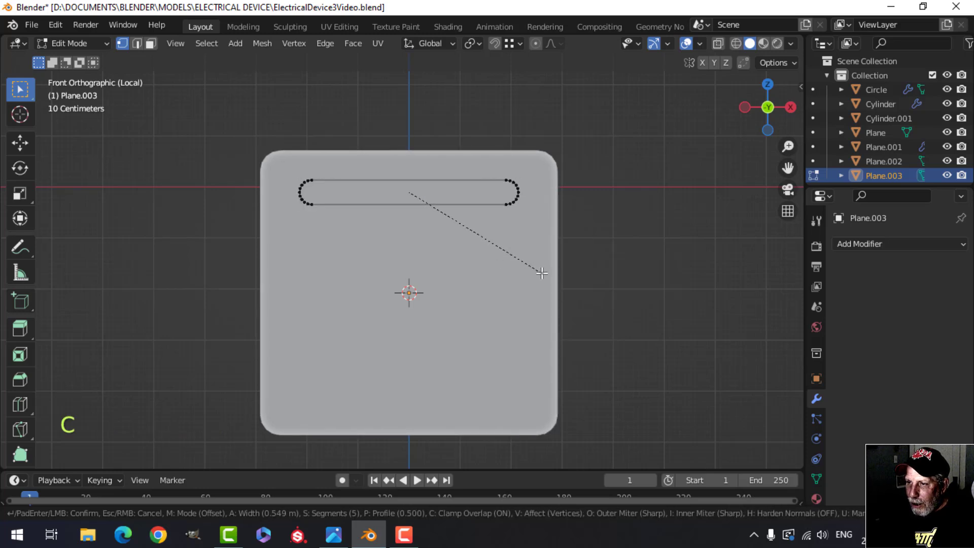
key("c")
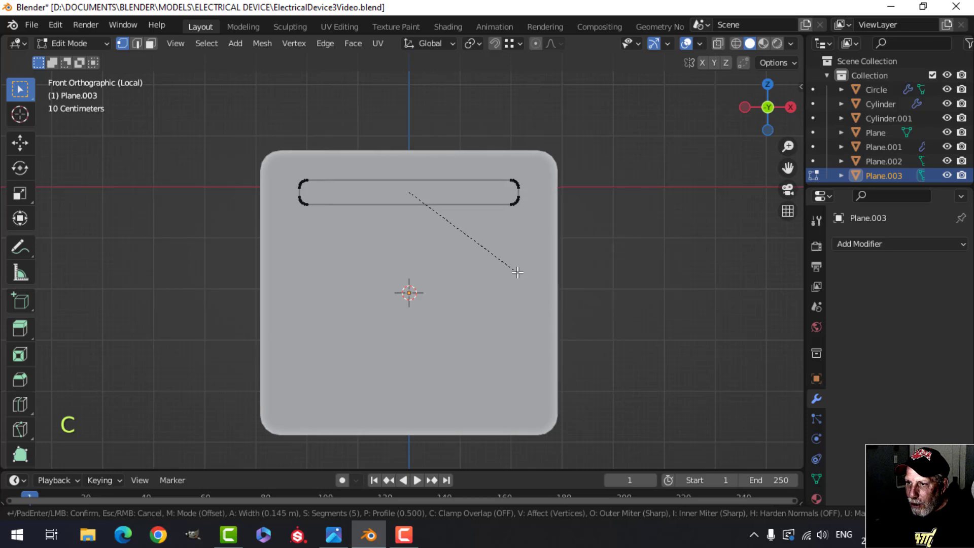
key("c")
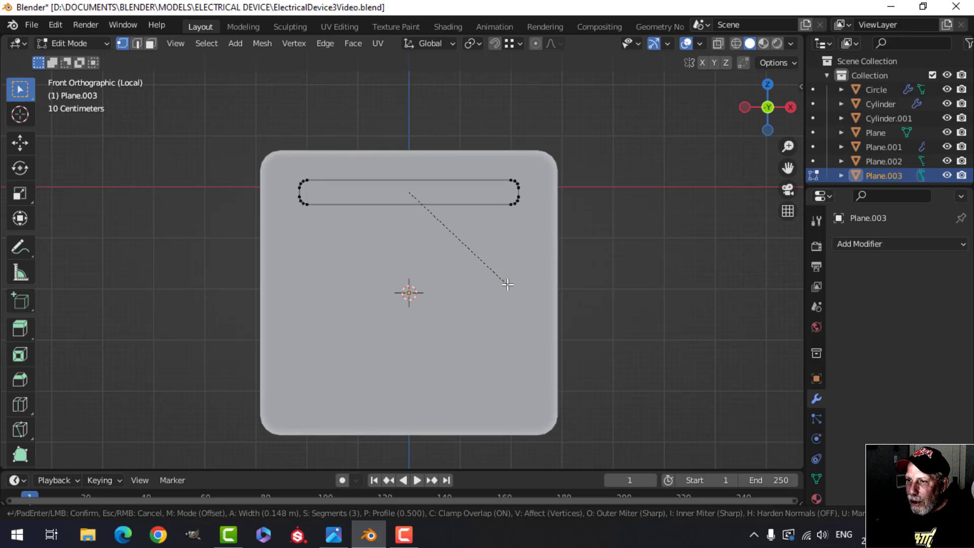
left_click(507, 284)
Select the whole rounded bar and stretch it slightly along X.
key("a")
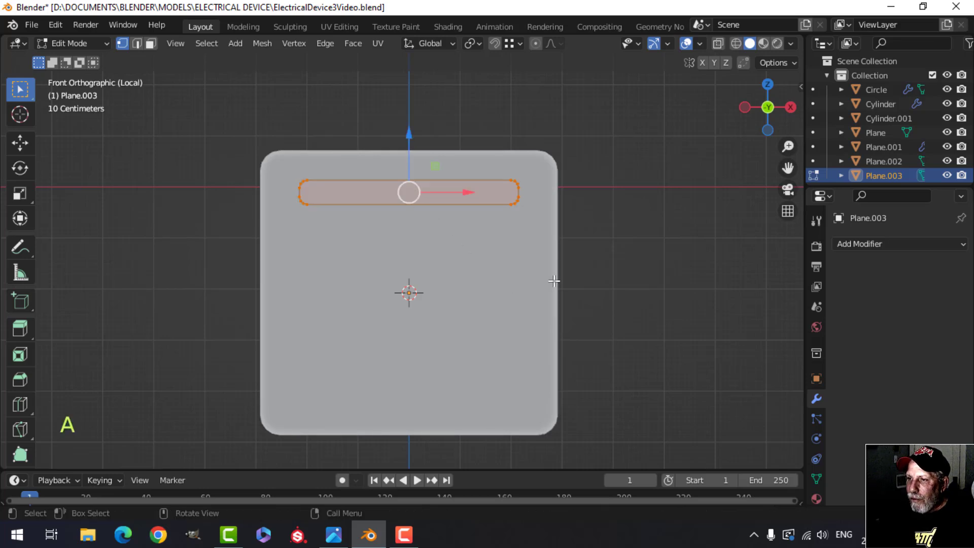
key("alt+a")
key("b")
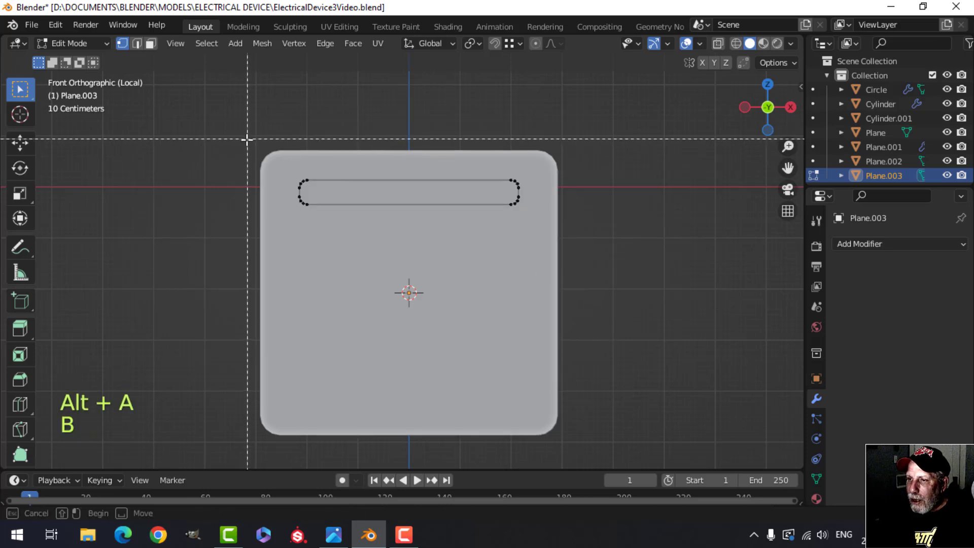
left_click_drag(246, 142, 596, 267)
key("s")
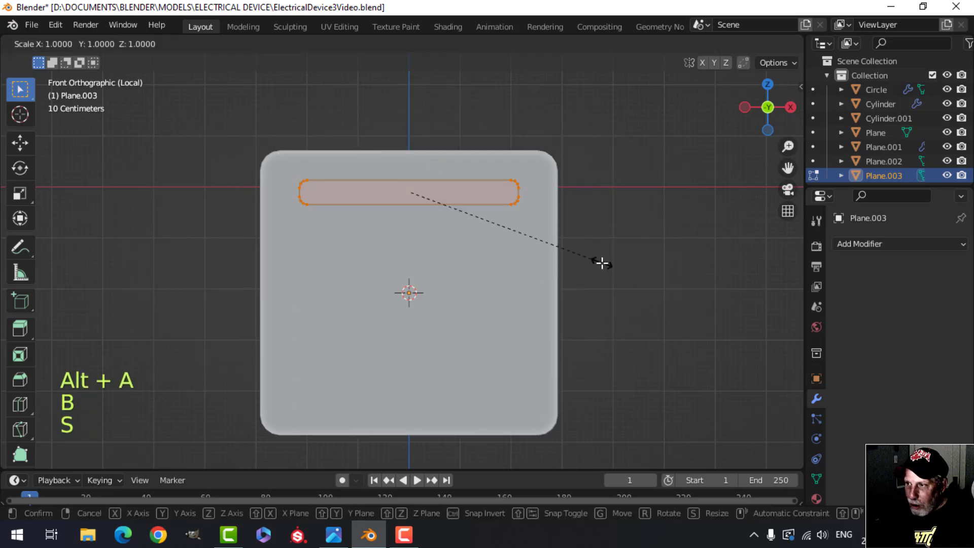
key("x")
left_click(616, 267)
Move the rounded bar forward off the panel along Y and extrude it to give it thickness.
middle_click_drag(615, 267, 523, 203)
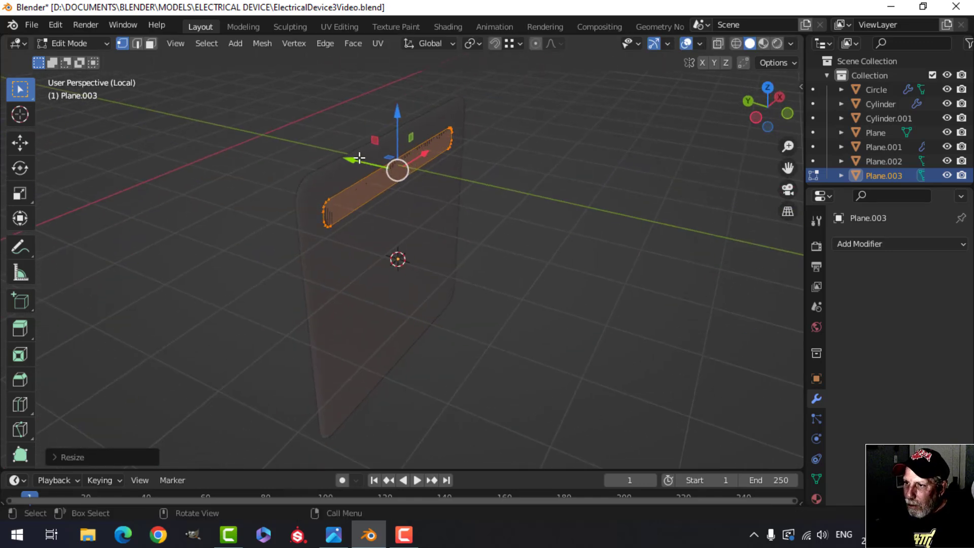
left_click_drag(359, 159, 382, 169)
middle_click_drag(458, 247, 393, 211, "shift")
key("e")
left_click(516, 281)
Recalculate the bar's normals, move it back along Y to meet the lower panel, and leave Edit Mode.
key("a")
key("alt+n")
left_click(456, 235)
key("g")
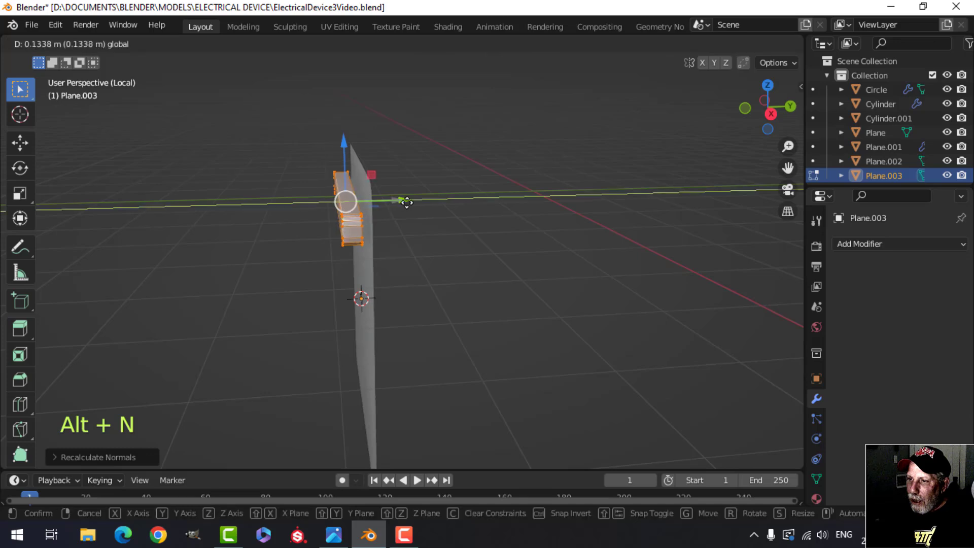
left_click_drag(417, 204, 420, 203)
key("Tab")
scroll(475, 242, "down", 3)
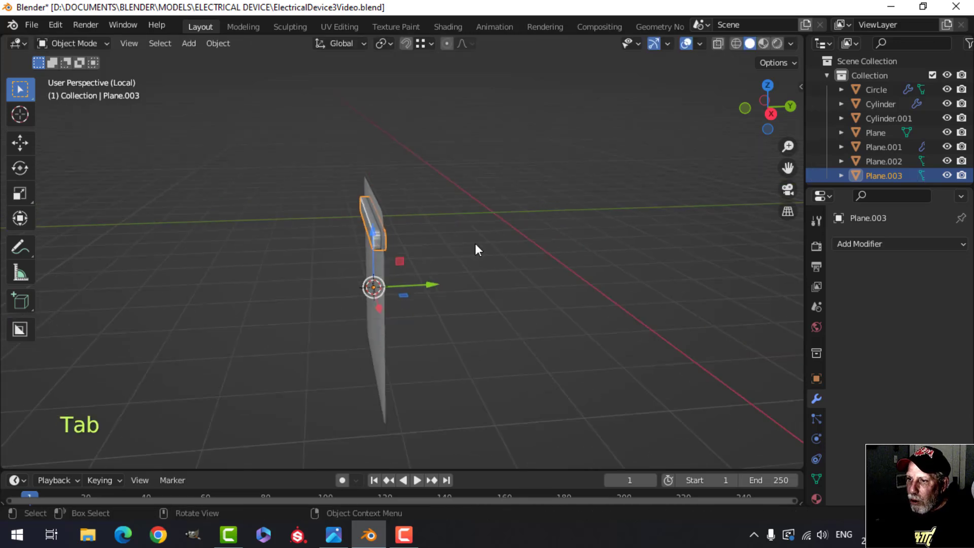
Extrude the lower panel's face along Y to give the panel thickness, and return to Object Mode.
middle_click_drag(475, 242, 458, 150)
scroll(430, 246, "up", 2)
scroll(428, 221, "up", 3)
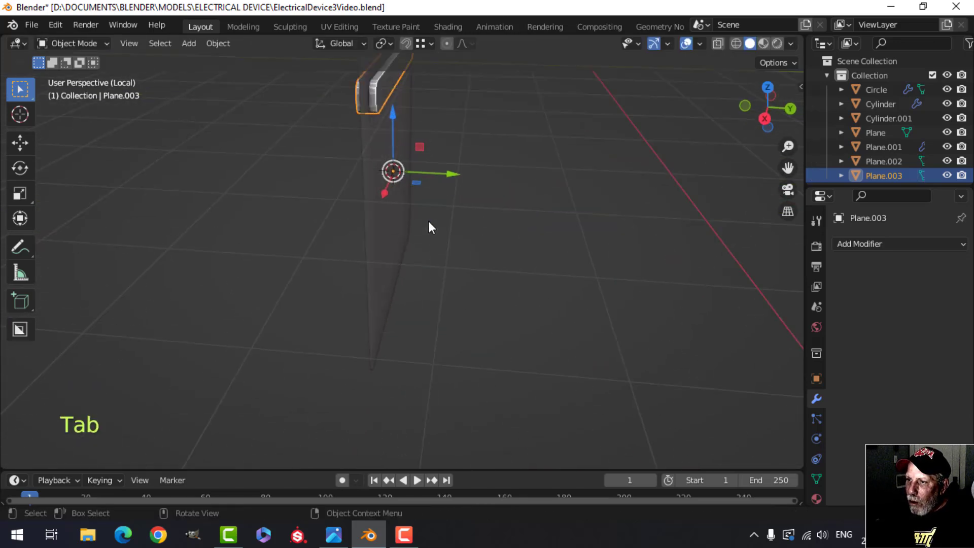
left_click(389, 218)
key("Tab")
key("a")
middle_click_drag(444, 214, 456, 170, "shift")
key("alt+a")
key("3")
left_click(404, 198)
scroll(450, 204, "down", 3)
key("e")
left_click(482, 224)
key("Tab")
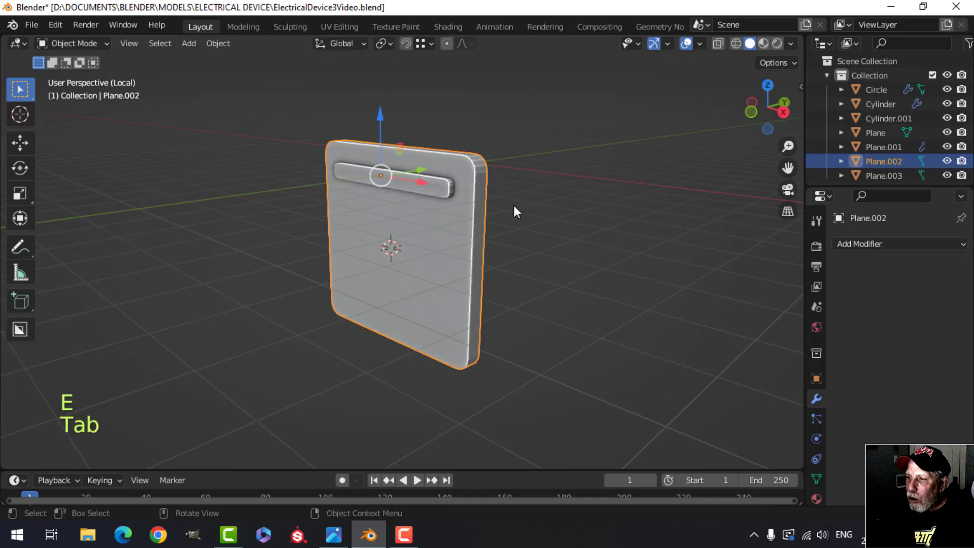
middle_click_drag(513, 205, 497, 220)
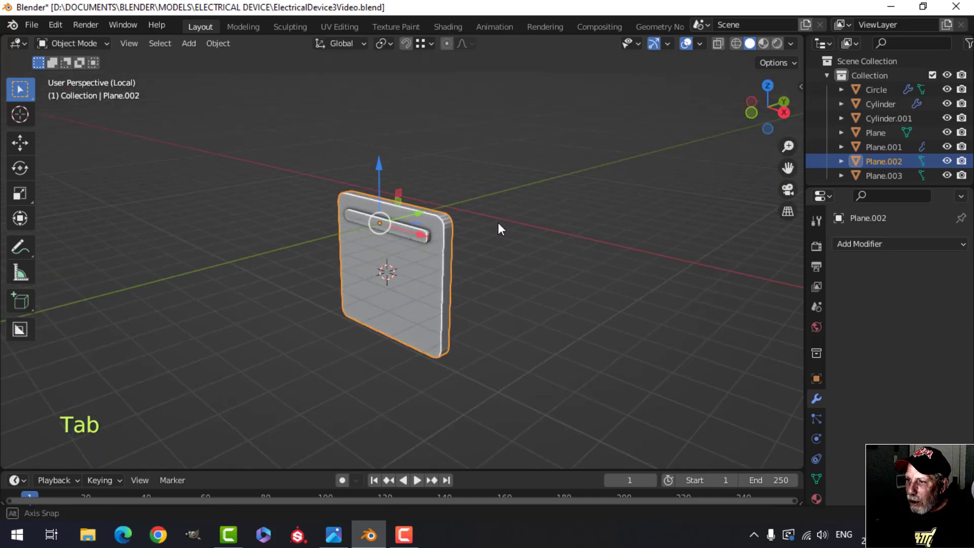
Recalculate the normals of the whole lower panel in Edit Mode and return to Object Mode.
key("Tab")
key("a")
key("alt+n")
left_click(503, 223)
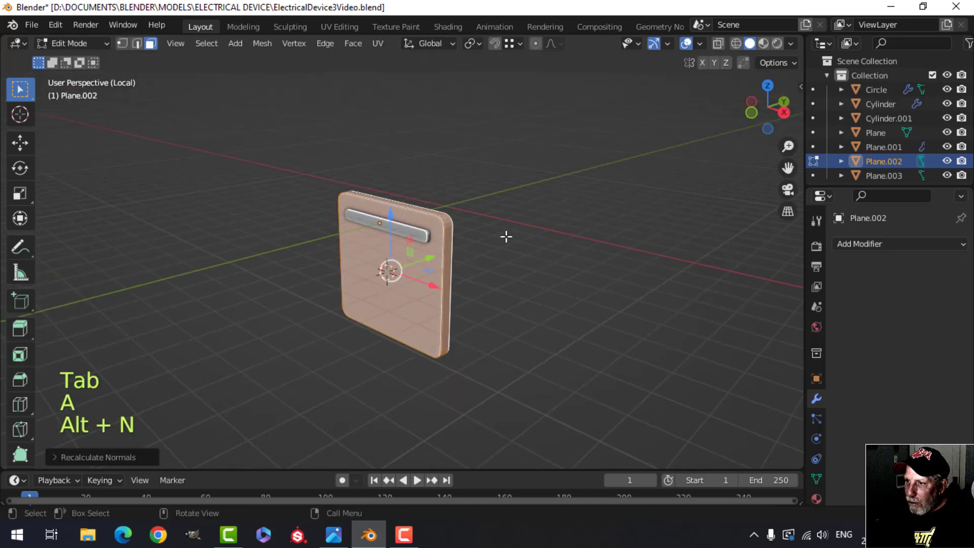
key("Tab")
Add an Array modifier to the rounded bar with relative offset factors X 0 and Z -1.630.
left_click(419, 233)
key("KP_1")
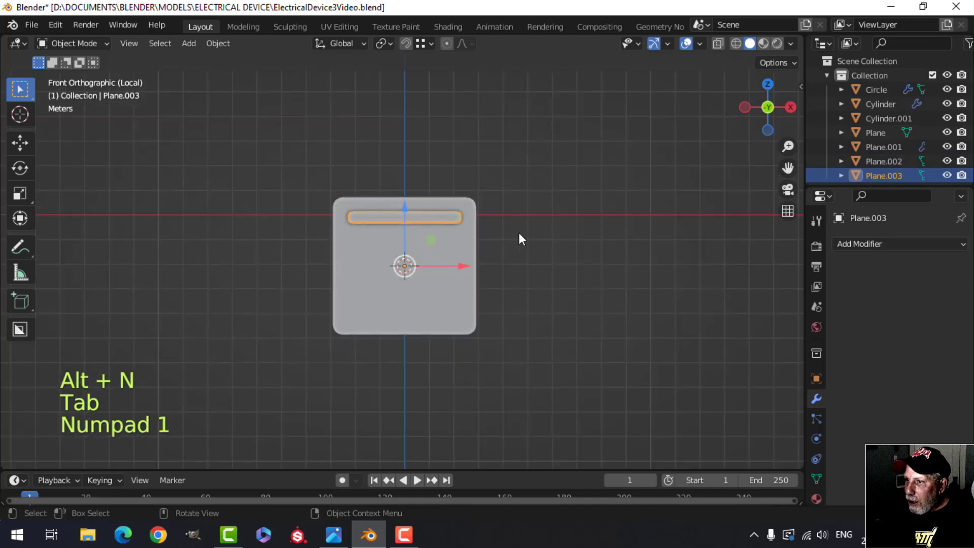
left_click(868, 245)
left_click(699, 287)
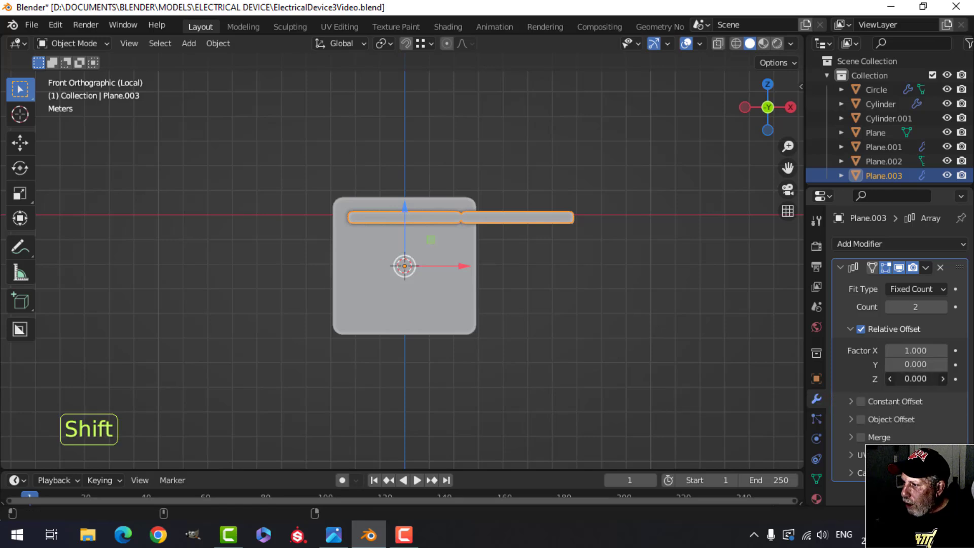
left_click_drag(919, 380, 868, 380, "shift")
key("Return")
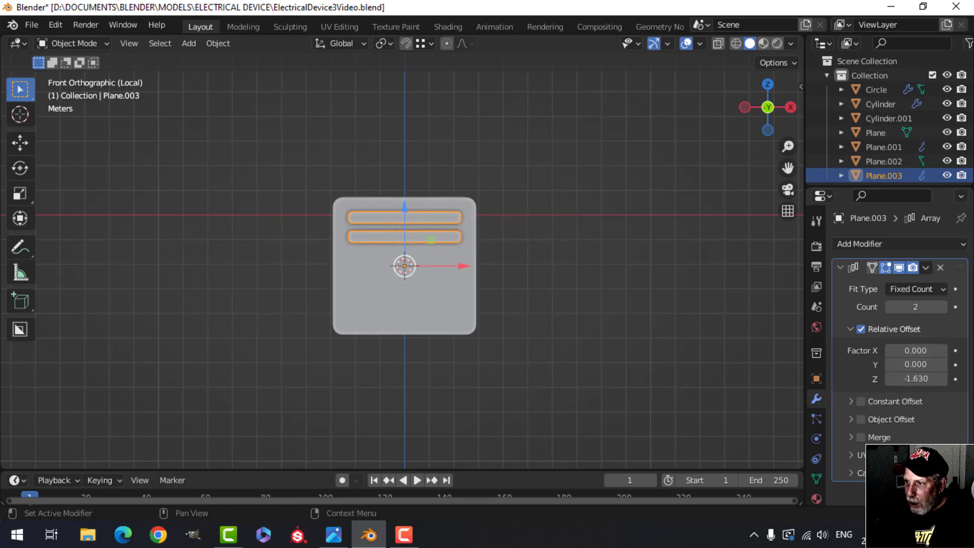
Raise the bar array's count to 5, set its Z offset factor to -2.070, and deselect everything.
left_click(944, 308)
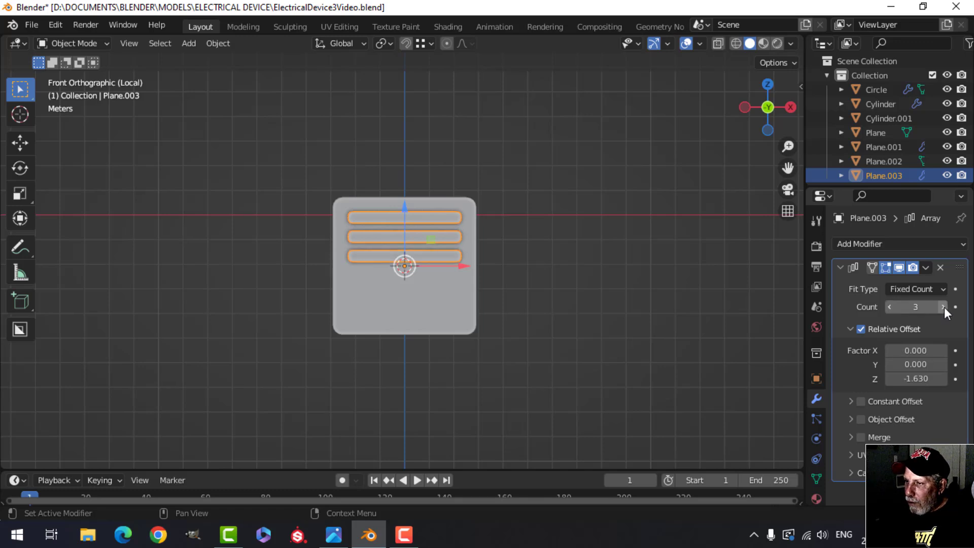
left_click(943, 306)
left_click(943, 307)
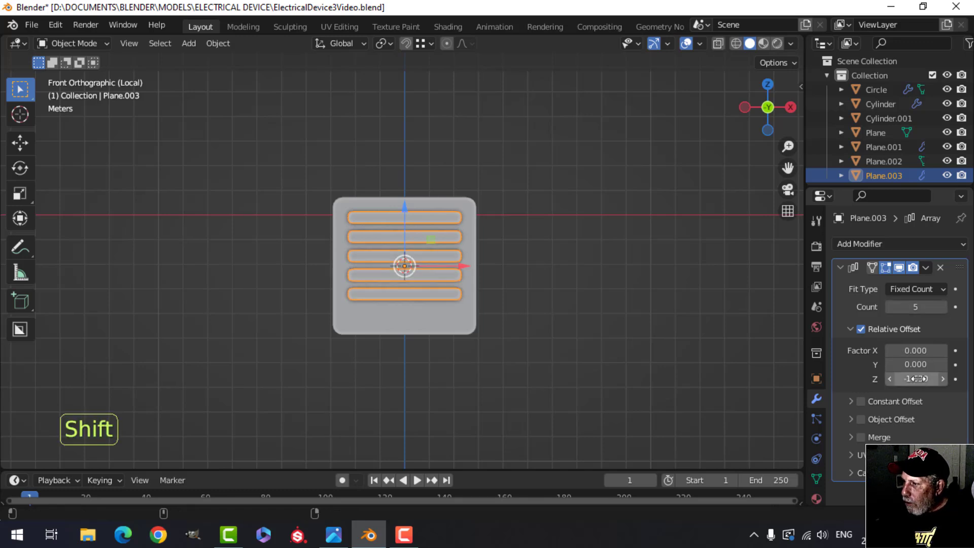
left_click_drag(919, 379, 887, 378, "shift")
key("alt+a")
middle_click_drag(462, 243, 330, 296)
scroll(455, 274, "down", 3)
scroll(377, 257, "up", 4)
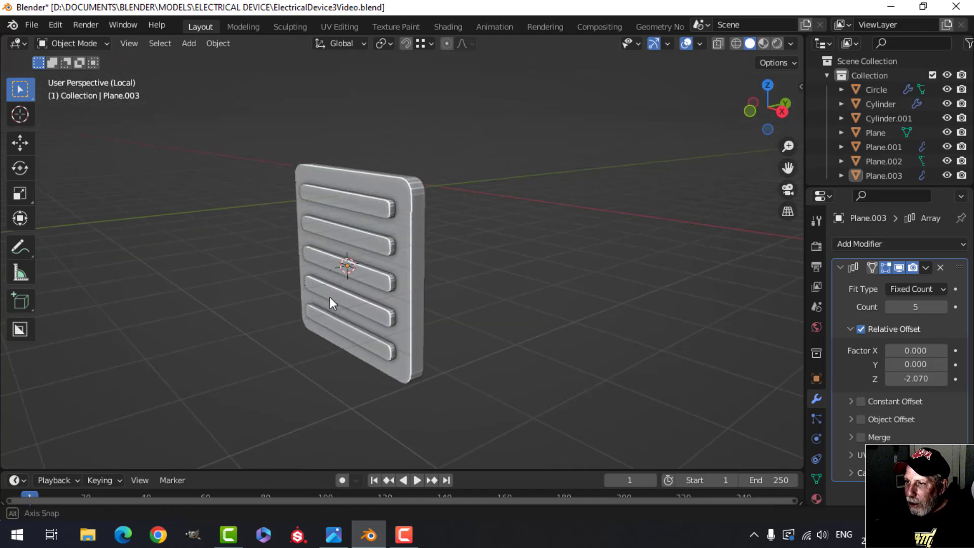
Add a Difference Boolean modifier to the lower panel using the arrayed bars as cutter, and apply it.
left_click(404, 215)
left_click(864, 246)
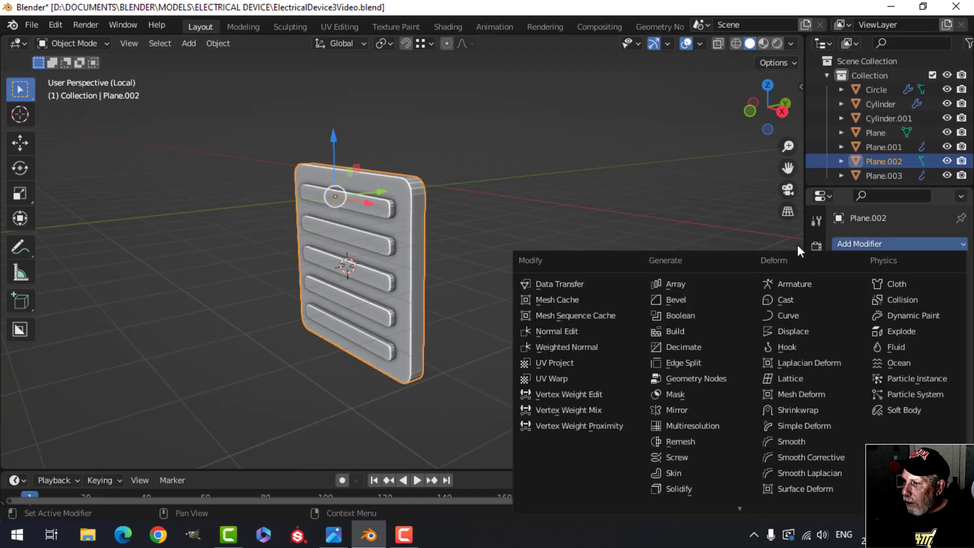
left_click(684, 314)
left_click(938, 325)
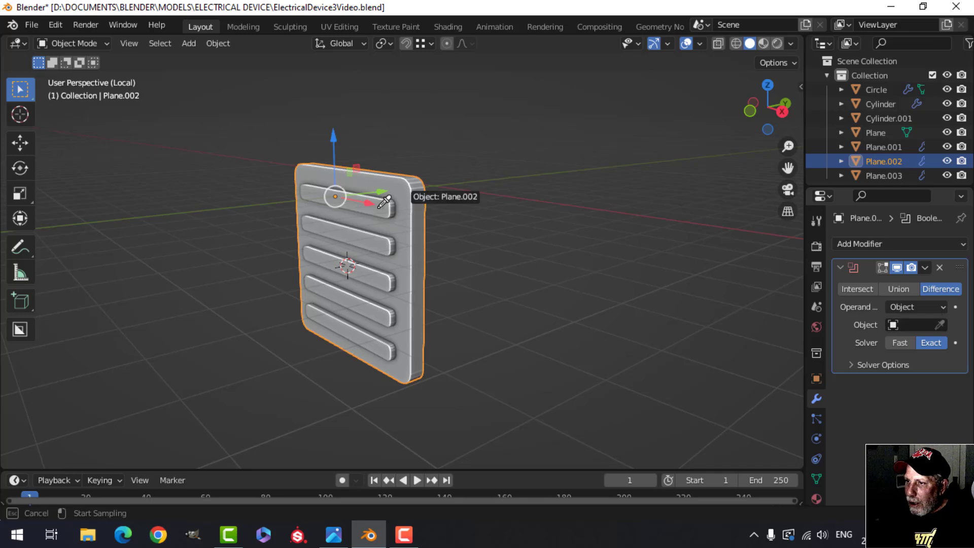
left_click(361, 191)
left_click(930, 265)
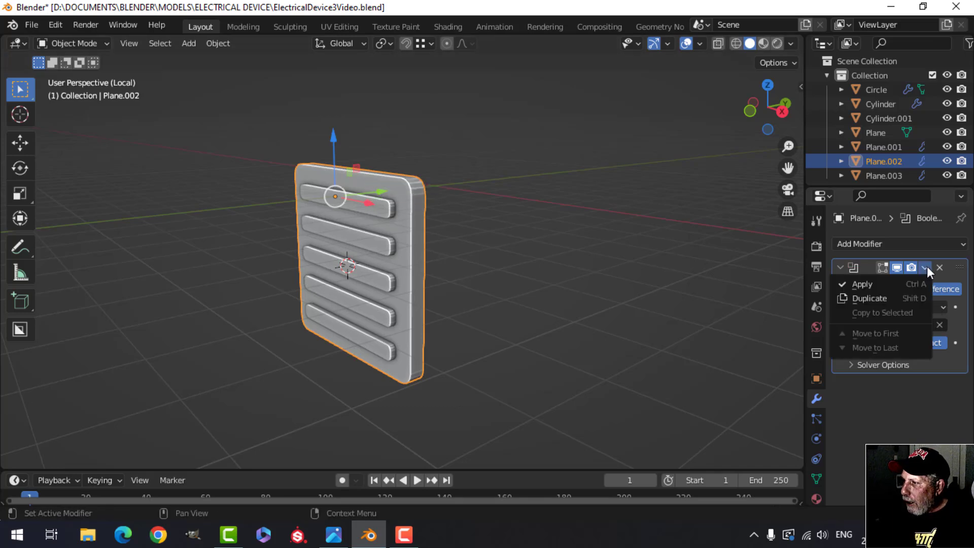
left_click(889, 279)
Delete the arrayed bar object used as the cutter.
left_click(387, 203)
key("x")
left_click(389, 204)
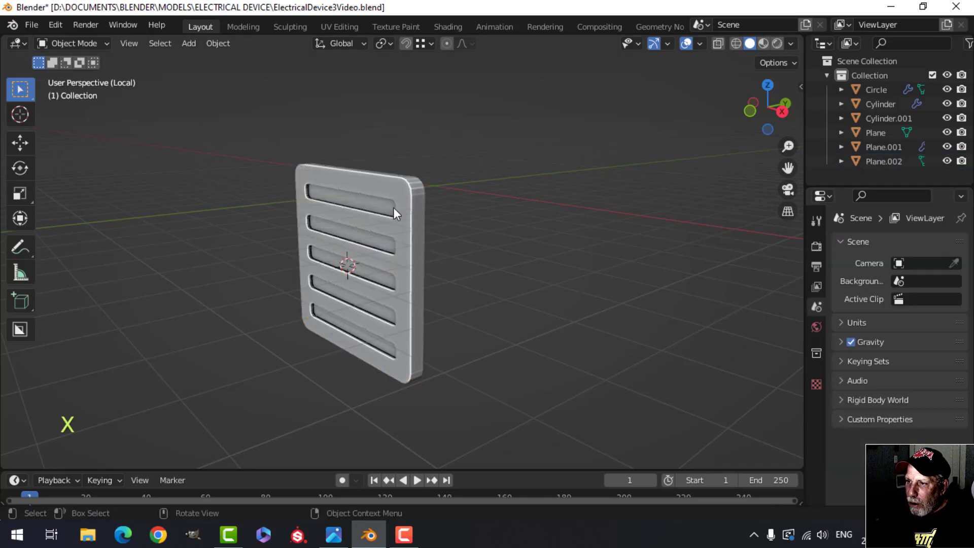
Open the slotted panel in Edit Mode and examine the edges and vertices around its slots and corners.
scroll(394, 208, "up", 3)
middle_click_drag(393, 208, 391, 247, "shift")
scroll(393, 244, "down", 4)
left_click(432, 221)
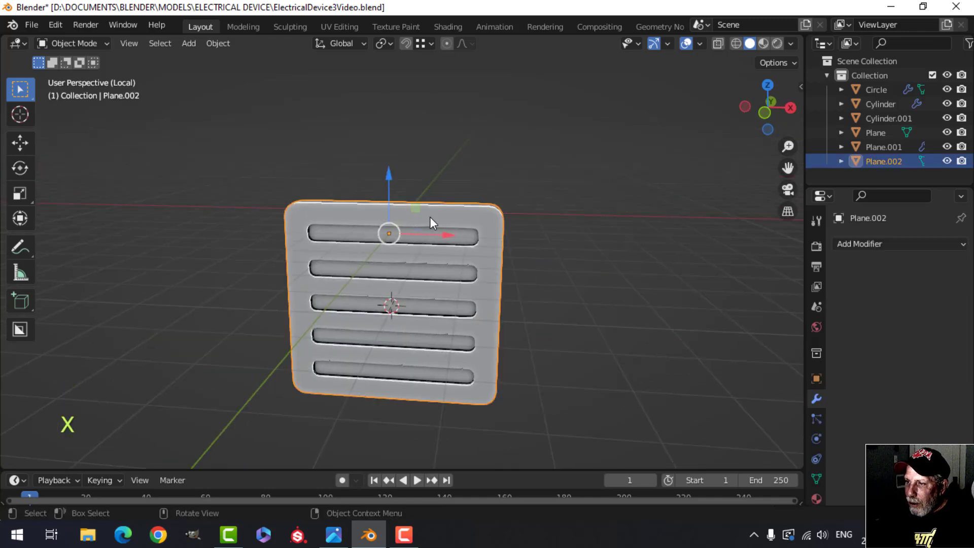
scroll(430, 218, "up", 4)
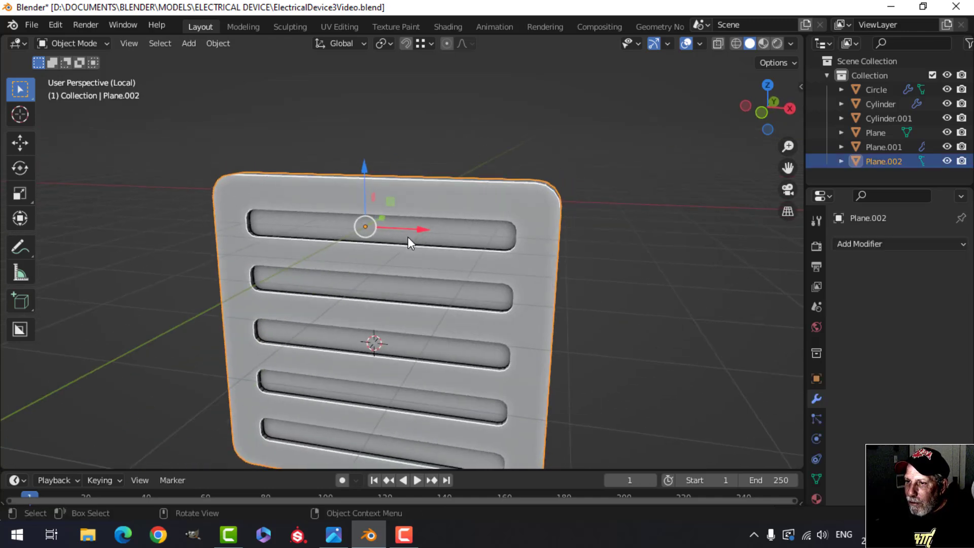
key("Tab")
key("alt+a")
scroll(434, 213, "up", 4)
scroll(407, 224, "down", 2)
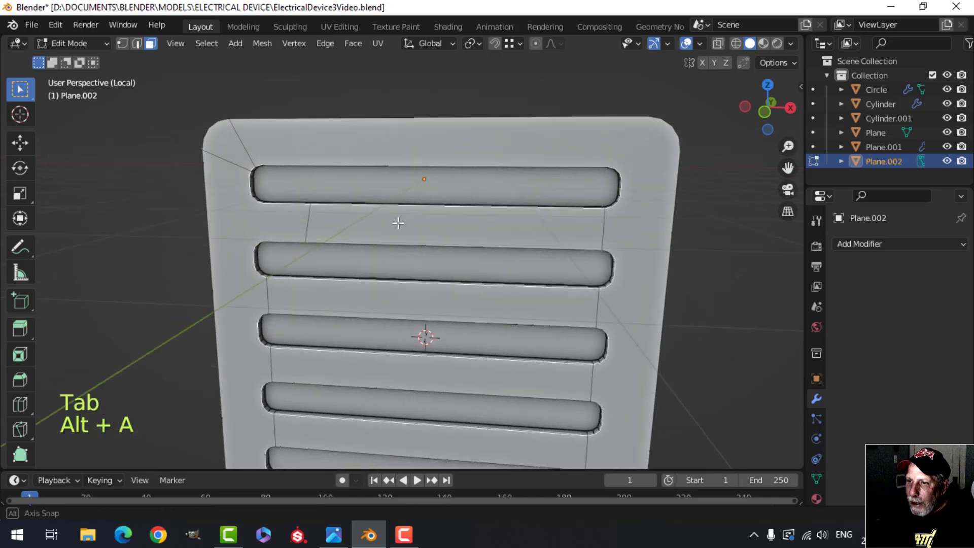
scroll(401, 218, "down", 2)
key("2")
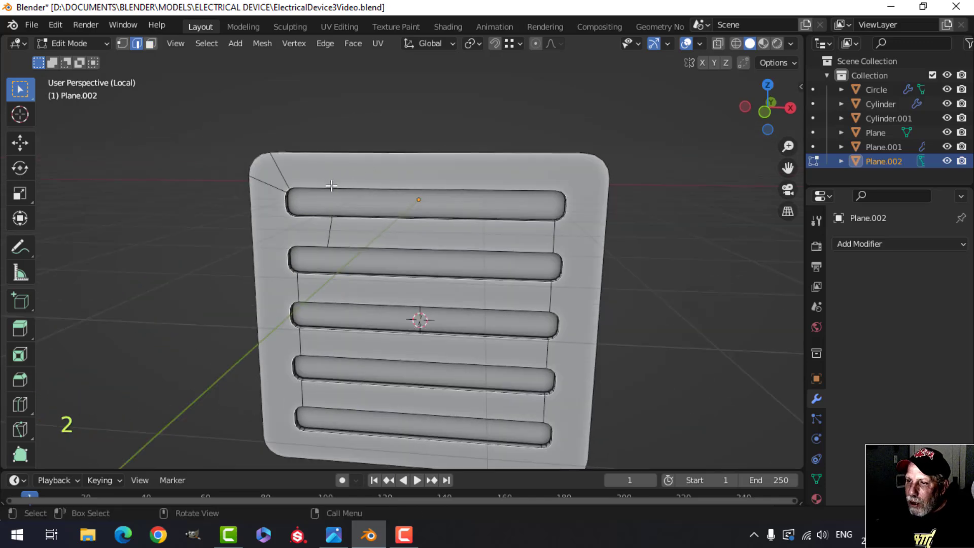
middle_click_drag(331, 185, 370, 197, "shift")
scroll(423, 204, "up", 2)
scroll(459, 206, "down", 3)
middle_click_drag(470, 295, 458, 225, "shift")
middle_click_drag(458, 224, 420, 256)
scroll(406, 207, "up", 3)
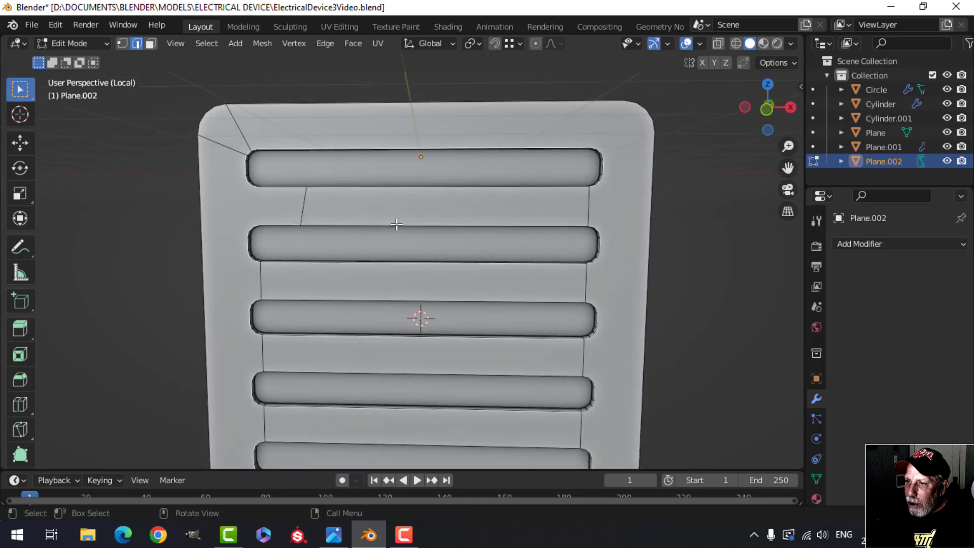
mouse_move(396, 214)
middle_mouse_down("shift")
mouse_move(352, 207)
mouse_move(385, 203)
middle_mouse_up("shift")
middle_click_drag(268, 173, 426, 229, "shift")
scroll(431, 231, "up", 3)
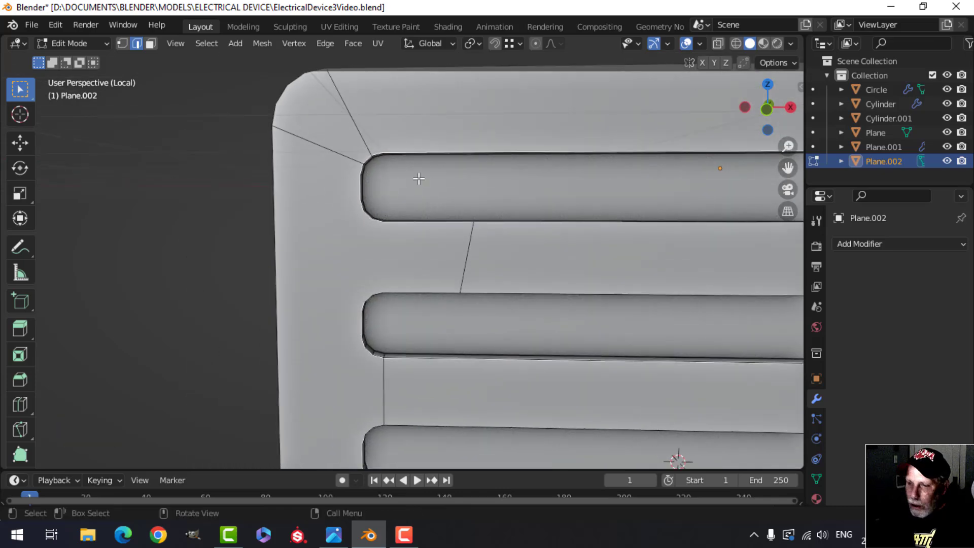
key("1")
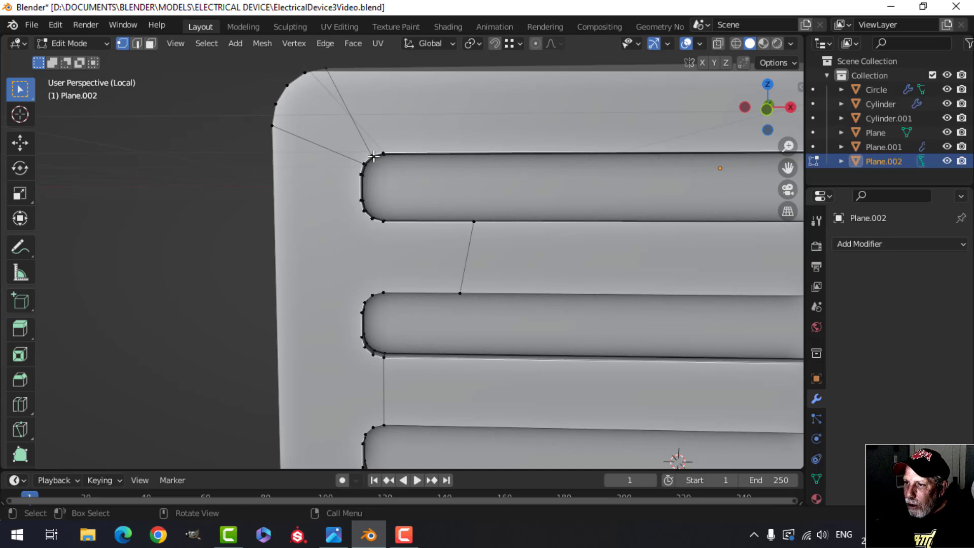
scroll(494, 263, "down", 2)
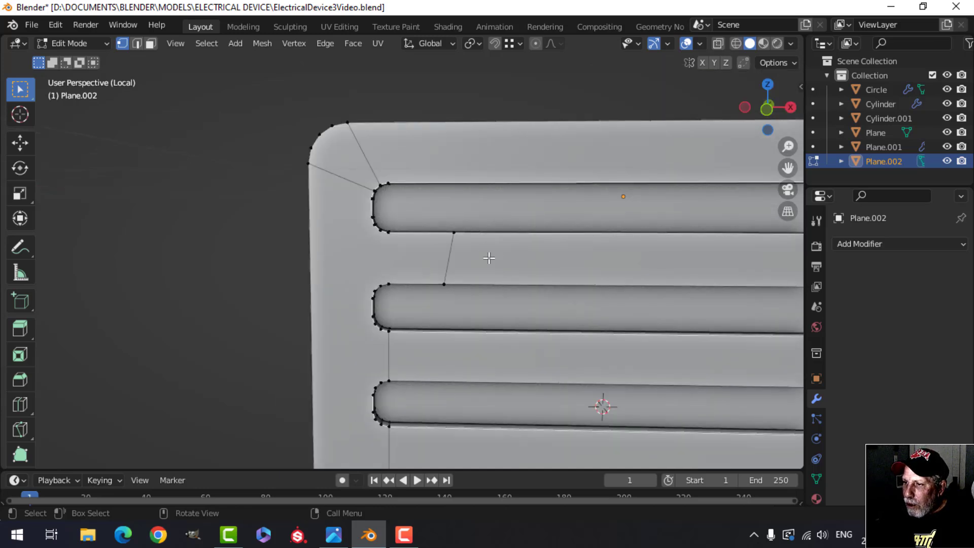
middle_click_drag(465, 276, 413, 315, "shift")
scroll(550, 256, "up", 2)
scroll(583, 257, "down", 4)
middle_click_drag(624, 247, 445, 215, "shift")
middle_click_drag(462, 181, 450, 211, "shift")
middle_click_drag(382, 211, 422, 213, "shift")
Try to dissolve the upper diagonal edge between the top slot and the panel's upper-left corner.
key("2")
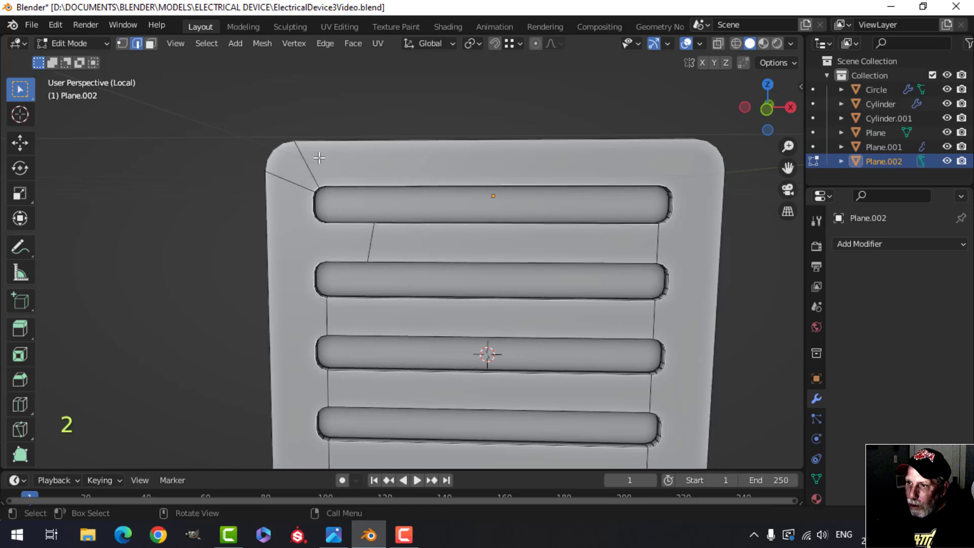
key("x")
left_click(290, 222)
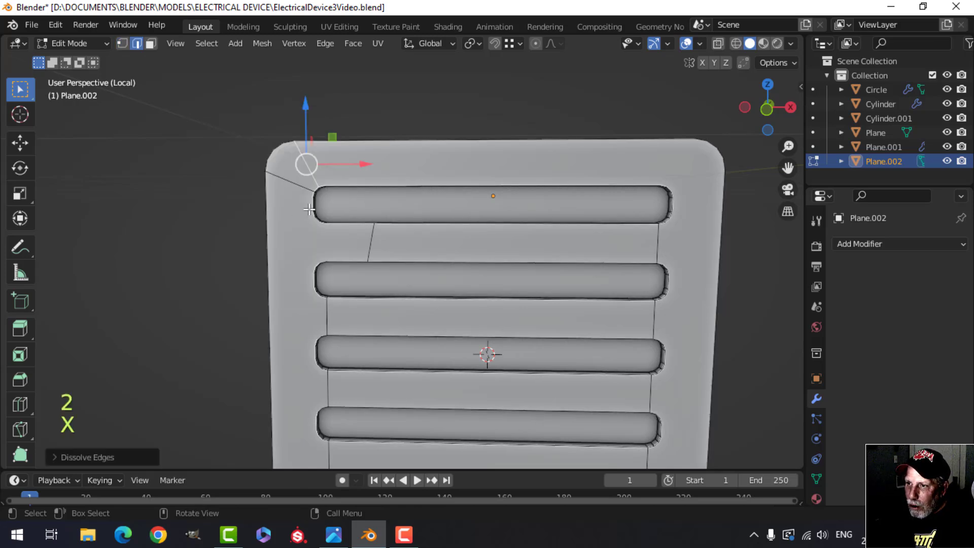
key("alt+a")
Connect the top slot's upper-right vertex to the panel's upper-right corner vertex with a new edge.
mouse_move(563, 191)
middle_mouse_down("shift")
mouse_move(467, 200)
mouse_move(464, 191)
mouse_move(547, 198)
middle_mouse_up("shift")
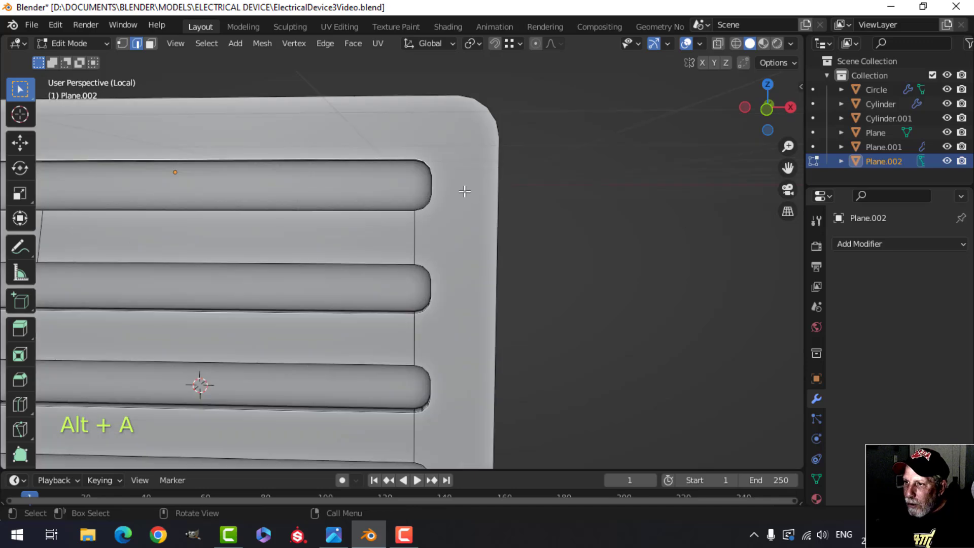
key("1")
scroll(412, 197, "down", 2)
middle_click_drag(260, 192, 332, 192, "shift")
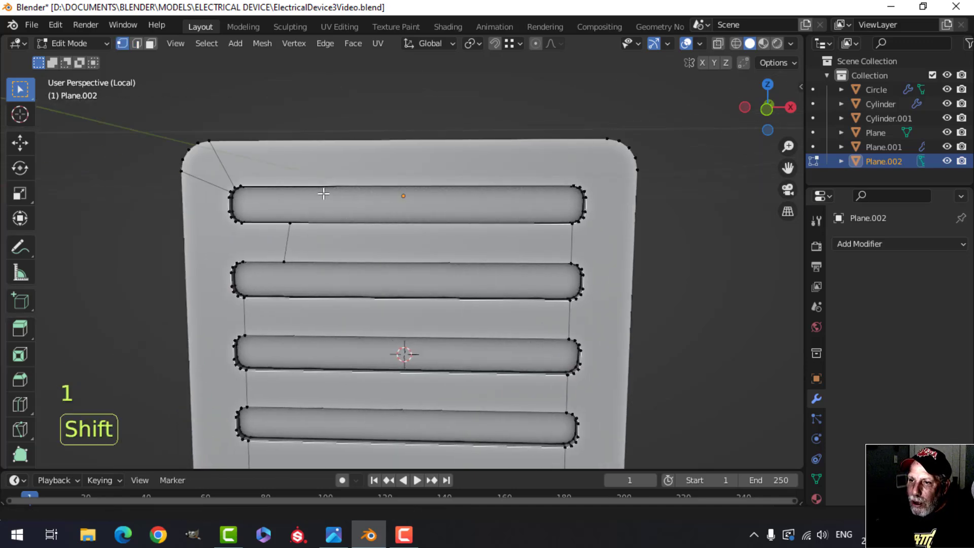
middle_click_drag(483, 200, 358, 202, "shift")
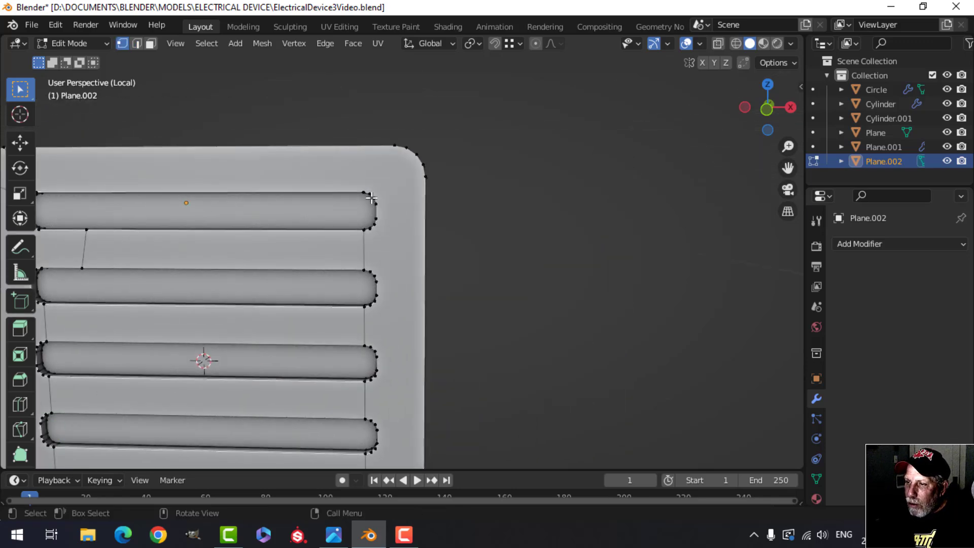
left_click(390, 153, "shift")
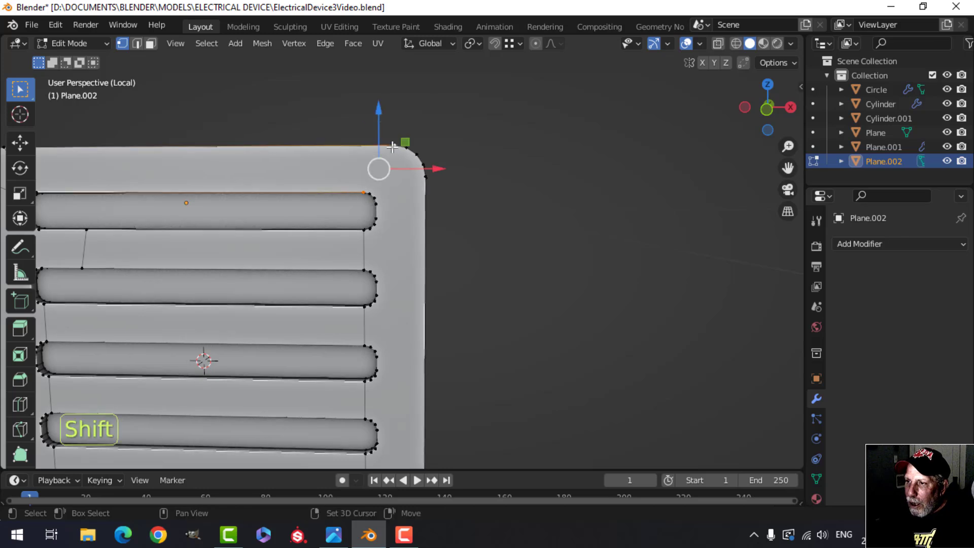
key("alt+a")
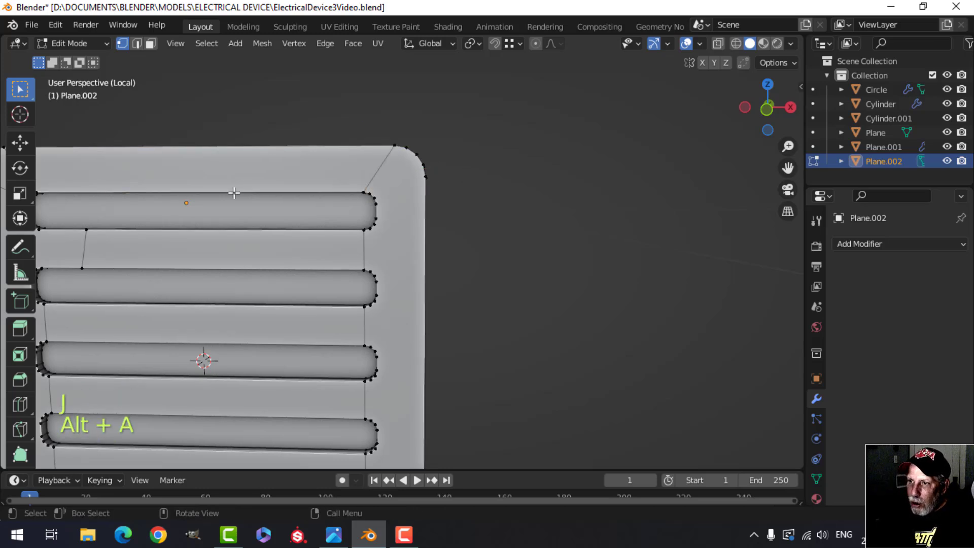
Dissolve the upper of the two diagonal edges joining the top slot to the panel's upper-left corner.
middle_click_drag(107, 197, 276, 196, "shift")
key("2")
left_click(190, 175)
key("x")
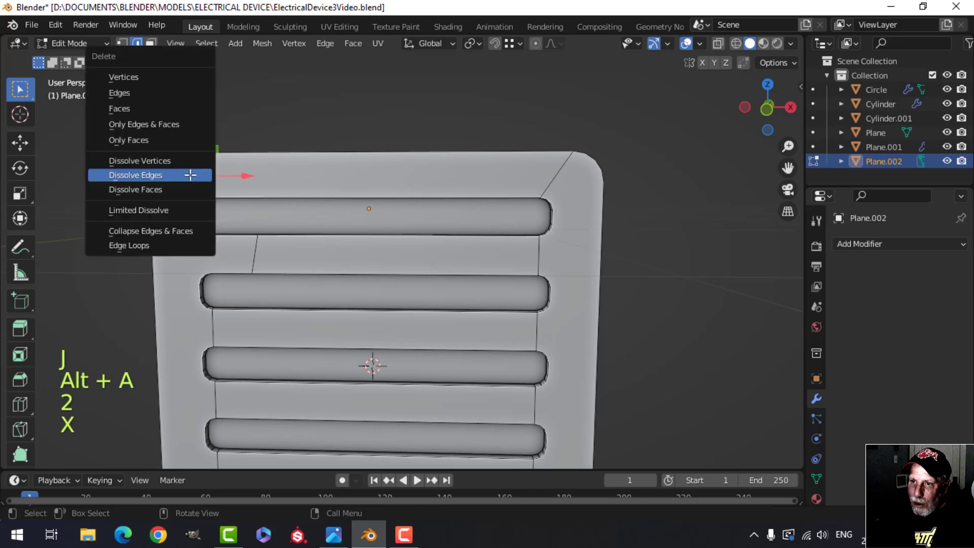
left_click(193, 175)
key("alt+a")
Loop-select the edges around the top slot's front rim, undoing the last unsuitable selection.
scroll(322, 209, "down", 2)
left_click(322, 209, "alt+shift")
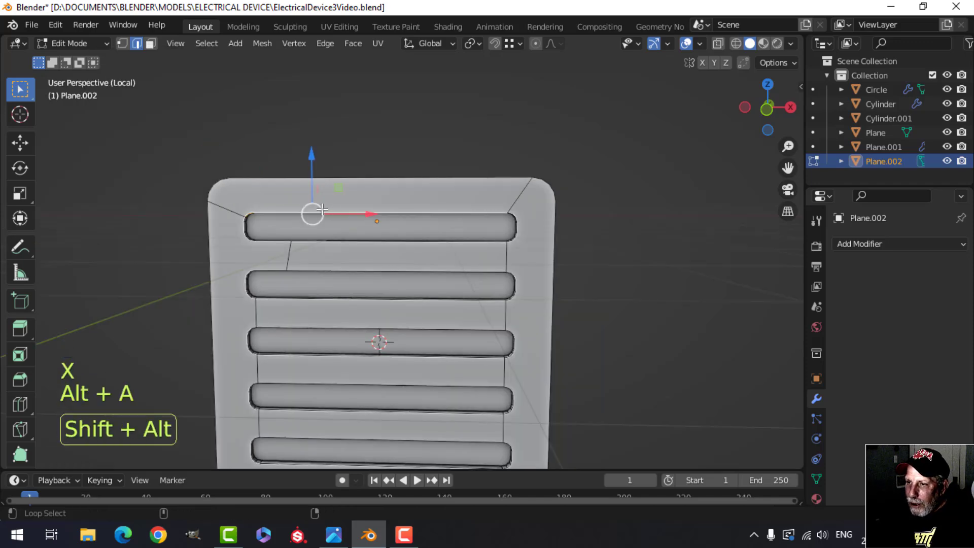
middle_click_drag(523, 229, 356, 269)
left_click(379, 269, "alt+shift")
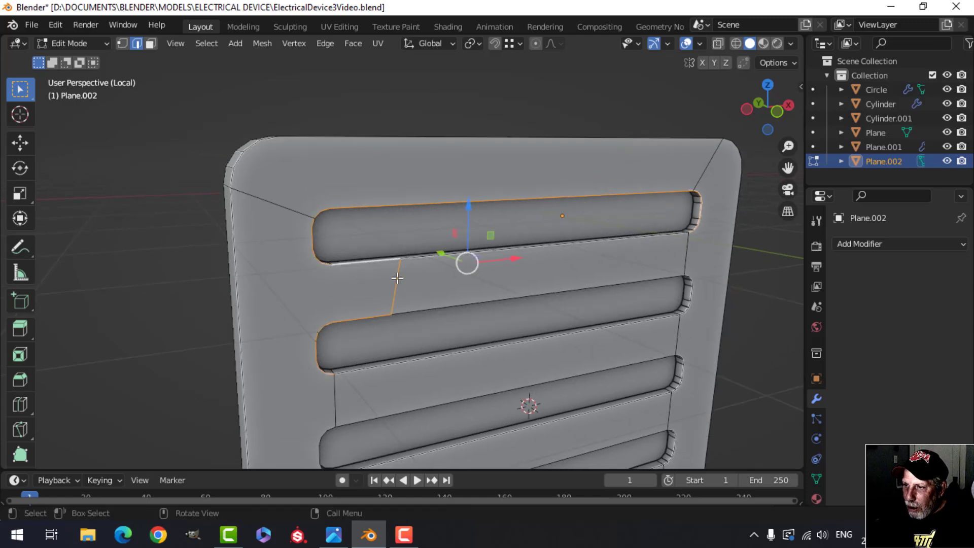
left_click(429, 259, "alt+shift")
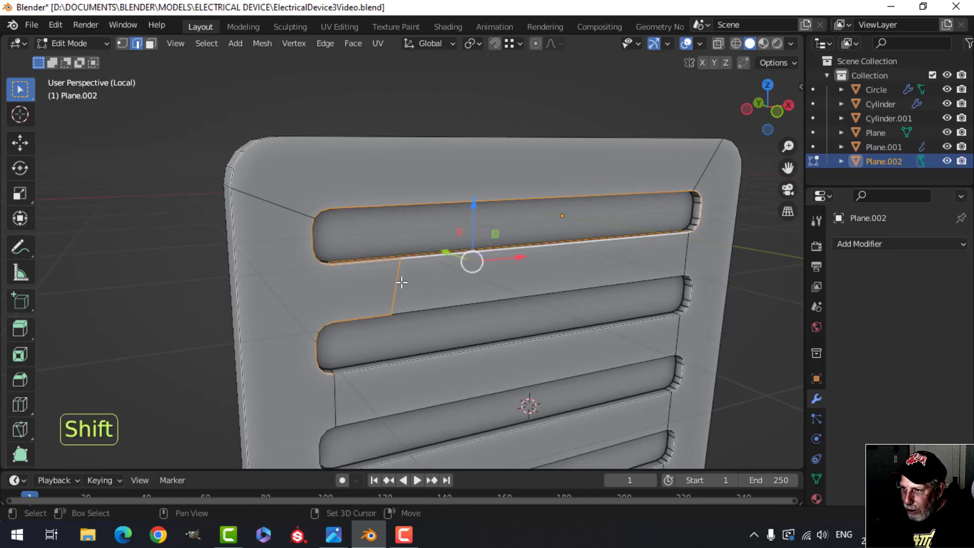
middle_click_drag(402, 282, 470, 305)
key("ctrl+z")
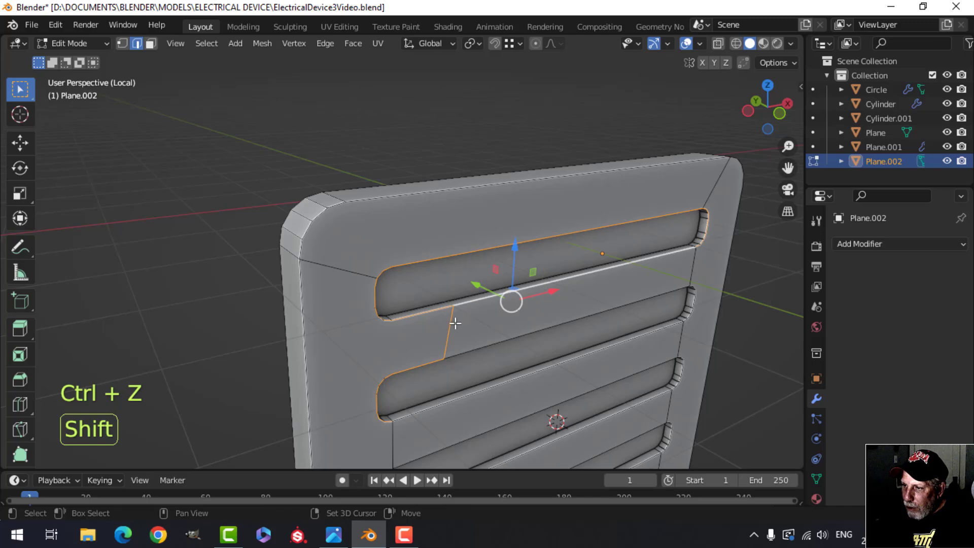
middle_click_drag(582, 298, 460, 282, "shift")
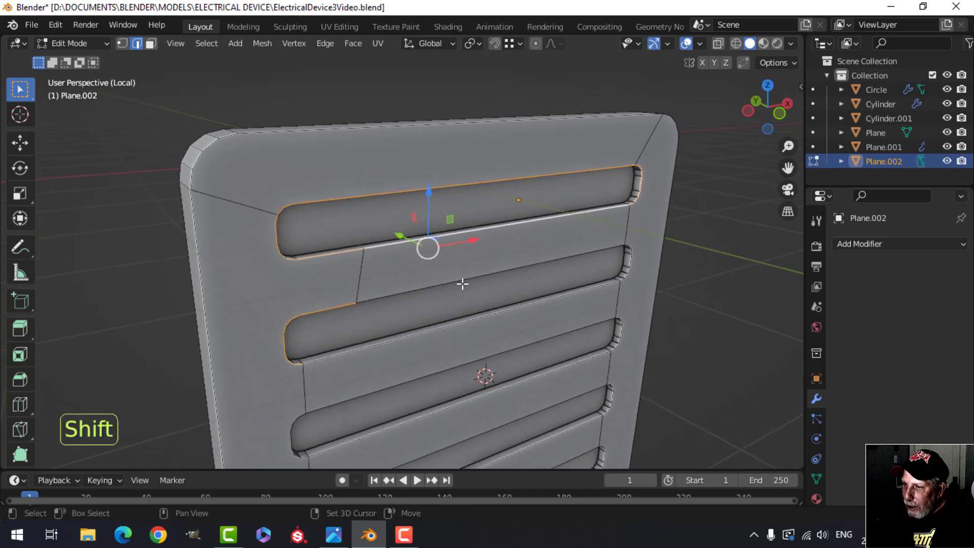
Add the front rim edges of the second and third slots to the edge selection.
left_click(631, 261, "alt+shift")
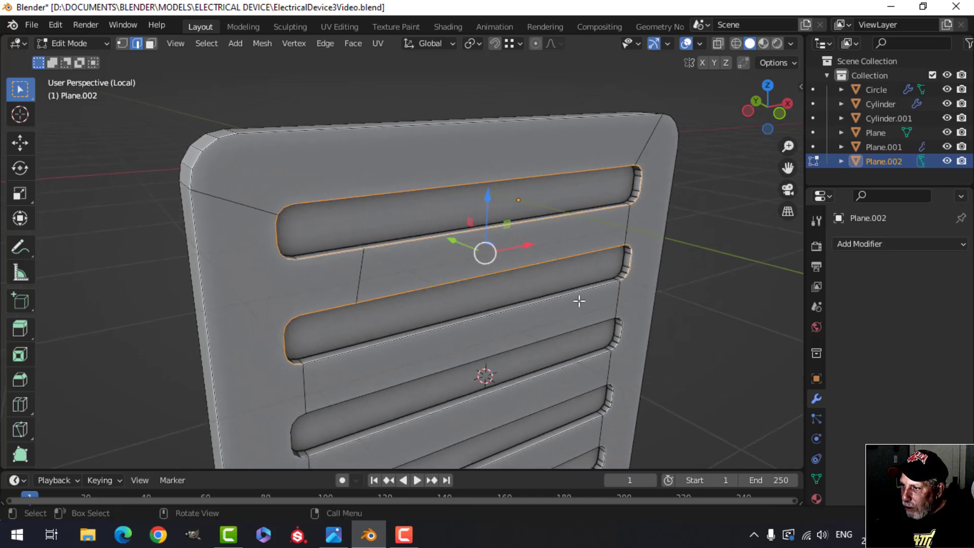
left_click(578, 303, "alt+shift")
middle_click_drag(579, 303, 432, 253, "shift")
left_click(326, 260, "alt+shift")
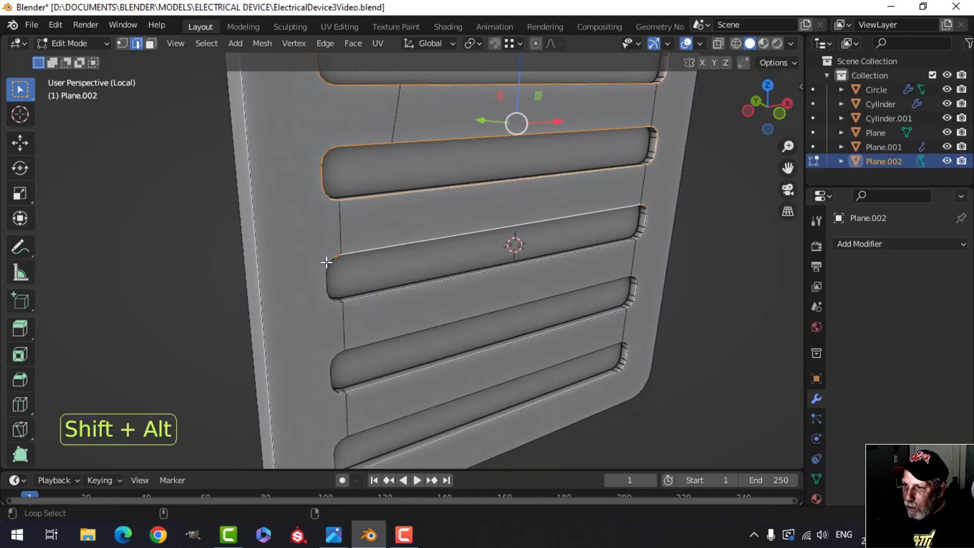
left_click(322, 269, "alt+shift")
left_click(394, 297, "alt+shift")
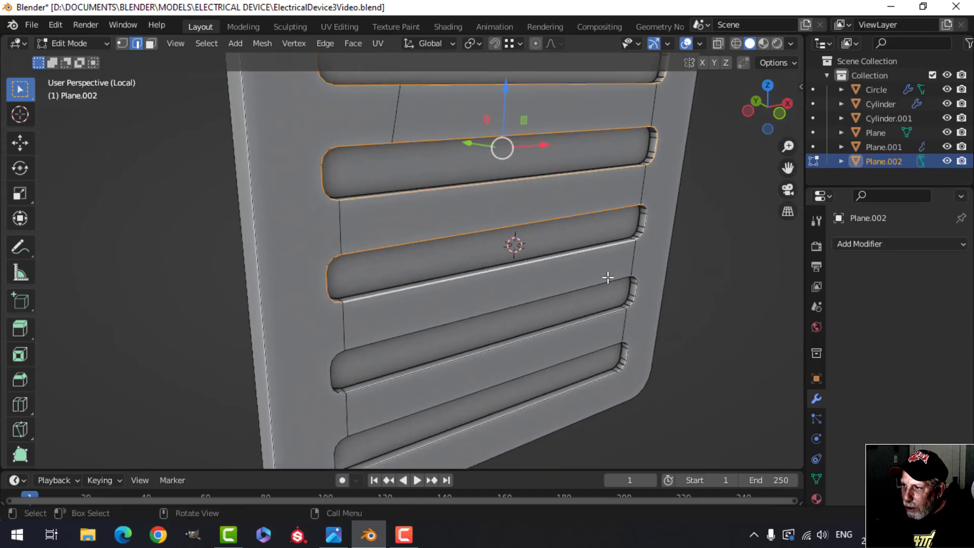
left_click(645, 220, "alt+shift")
Extend the edge selection to the front rims of the fourth and fifth slots.
middle_click_drag(673, 233, 598, 221, "shift")
scroll(598, 222, "up", 3)
scroll(604, 235, "down", 3)
middle_click_drag(606, 261, 576, 201, "shift")
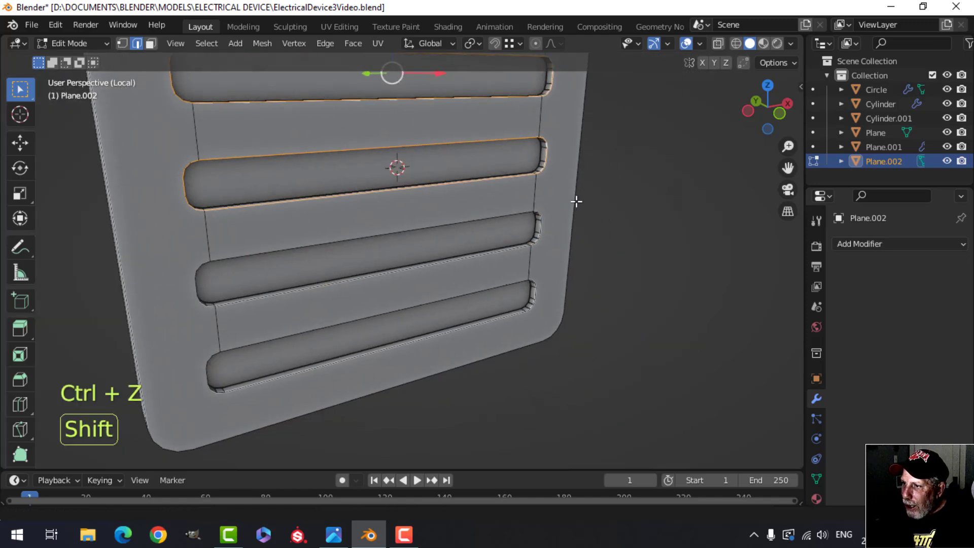
left_click(539, 217, "alt+shift")
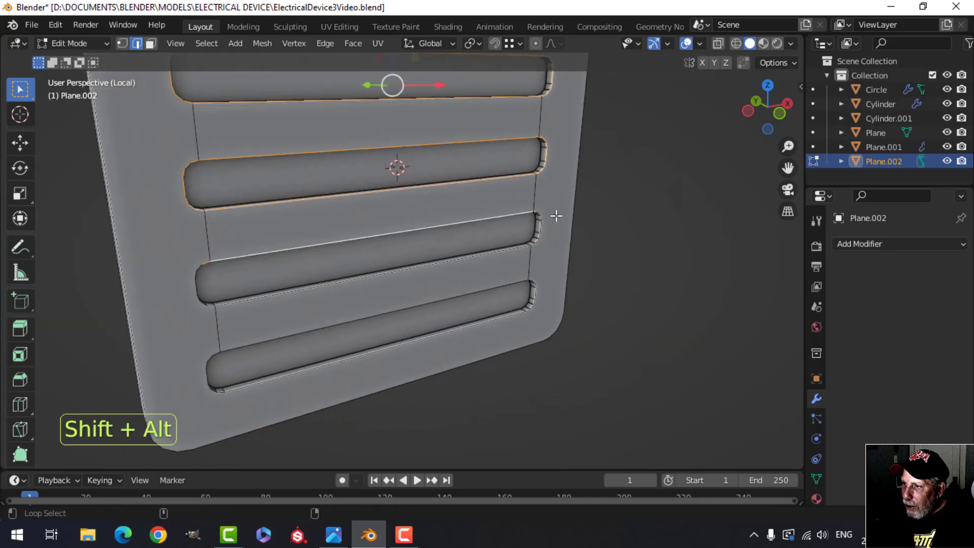
left_click(399, 278, "alt+shift")
left_click(254, 314, "alt+shift")
middle_click_drag(254, 313, 292, 251, "shift")
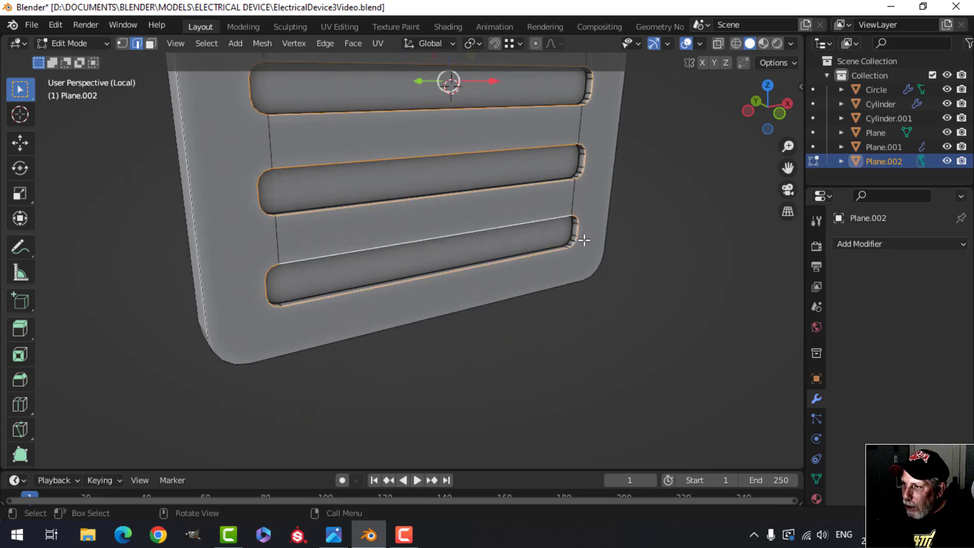
middle_click_drag(601, 218, 517, 306, "shift")
scroll(487, 250, "down", 1)
middle_click_drag(393, 202, 437, 238, "shift")
scroll(439, 237, "up", 2)
middle_click_drag(507, 213, 398, 286, "shift")
middle_click_drag(439, 246, 473, 245, "shift")
scroll(413, 283, "down", 1)
key("ctrl+b")
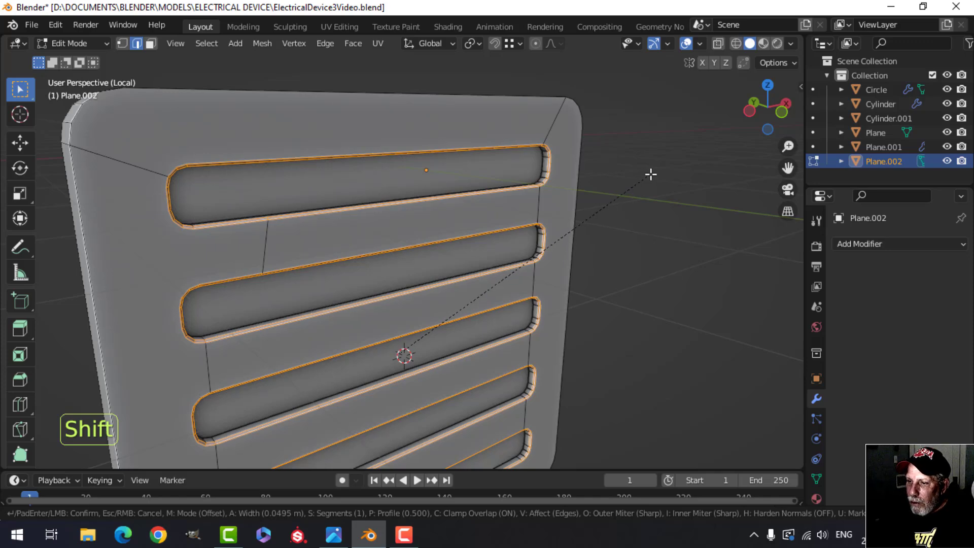
key("Escape")
Bevel the selected slot rims with one segment at a width of about 0.083 m.
scroll(649, 174, "down", 3)
scroll(530, 201, "up", 2)
middle_click_drag(589, 296, 541, 249, "shift")
scroll(579, 216, "up", 1)
scroll(583, 210, "up", 2)
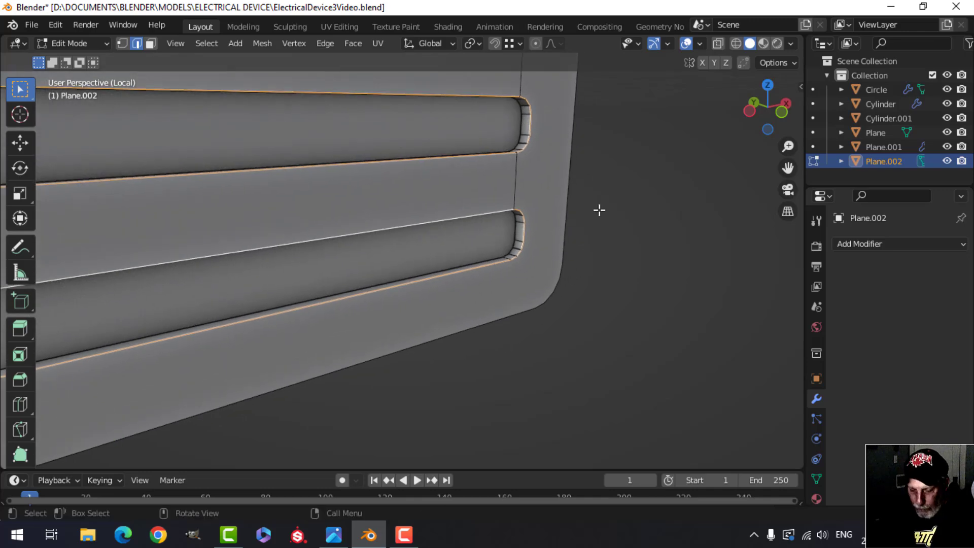
key("ctrl+b")
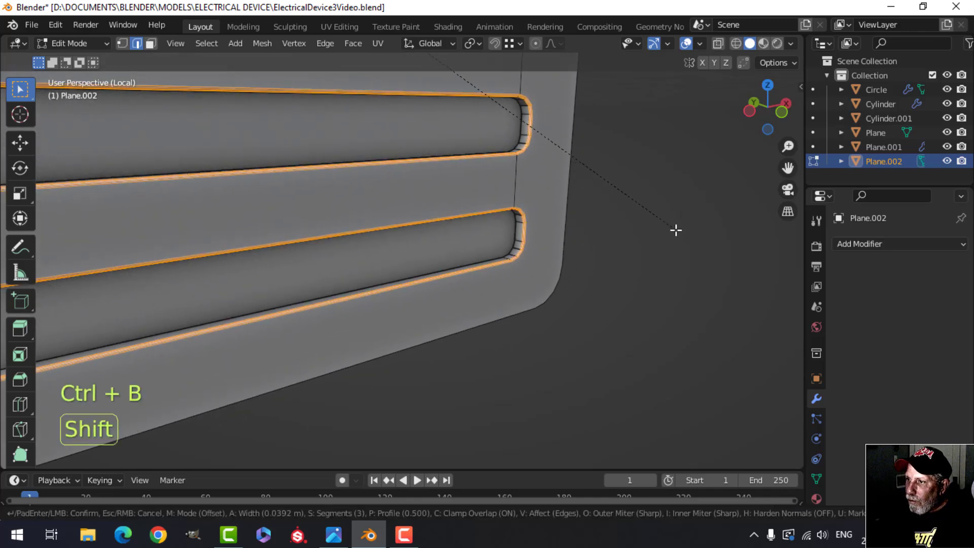
scroll(723, 256, "down", 2, "shift")
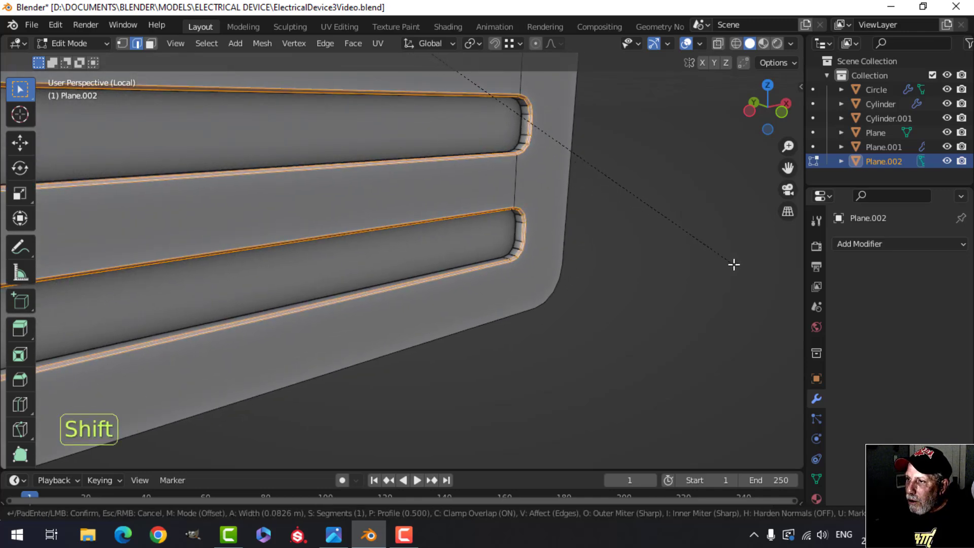
left_click(732, 265, "shift")
Return to Object Mode and shade the slotted panel smooth.
key("Tab")
middle_click_drag(620, 239, 555, 228)
scroll(527, 222, "down", 4)
key("alt+a")
middle_click_drag(458, 212, 409, 269, "shift")
middle_click_drag(382, 246, 425, 297, "shift")
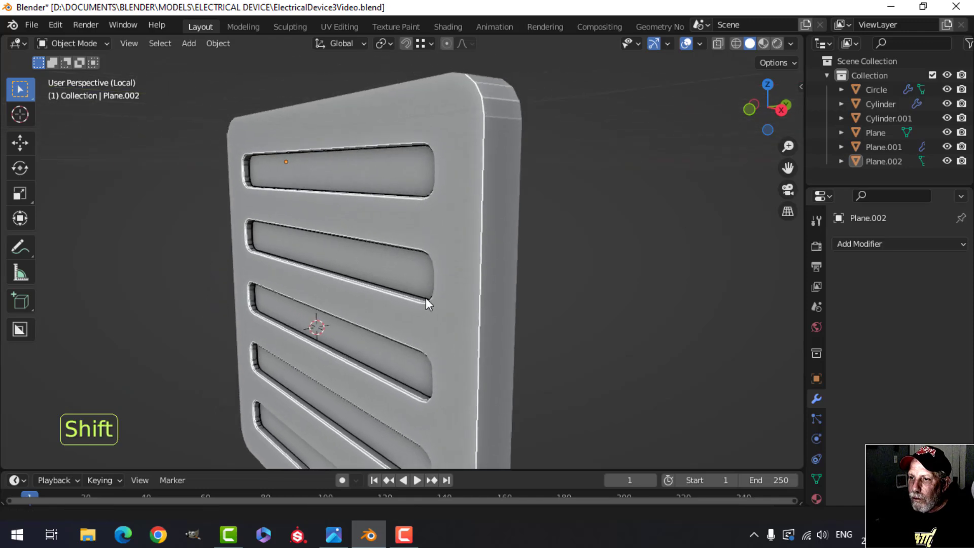
scroll(394, 251, "up", 4)
middle_click_drag(394, 252, 420, 295, "shift")
scroll(358, 228, "up", 1)
left_click(359, 227)
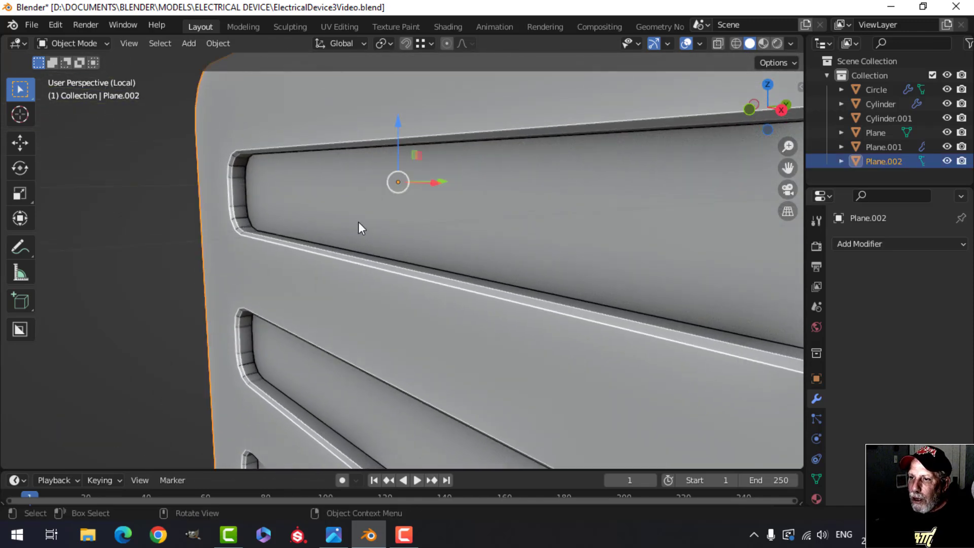
right_click(358, 221)
scroll(352, 239, "down", 4)
middle_click_drag(351, 239, 548, 218, "shift")
Add a Weighted Normal modifier to the slotted panel and enable Auto Smooth at 30°.
left_click(851, 244)
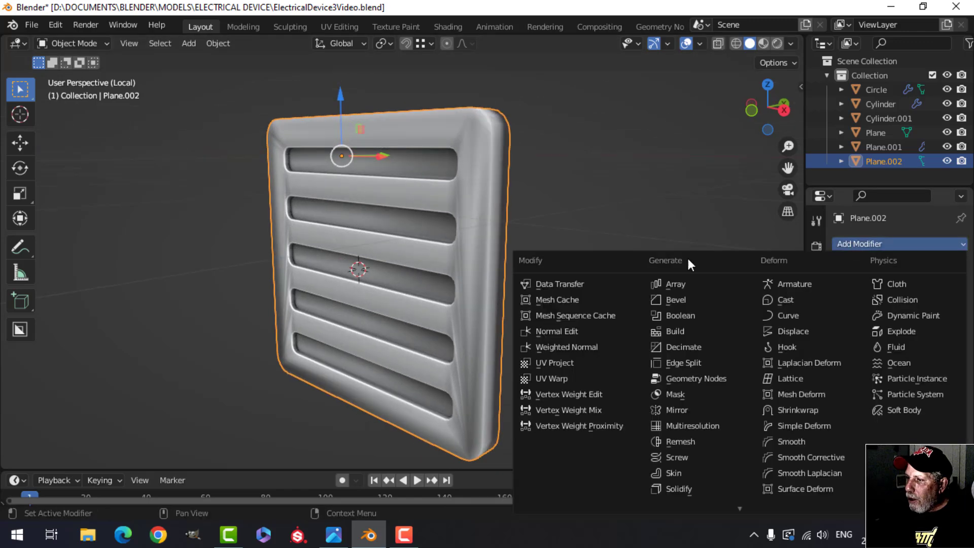
left_click(586, 346)
left_click(816, 477)
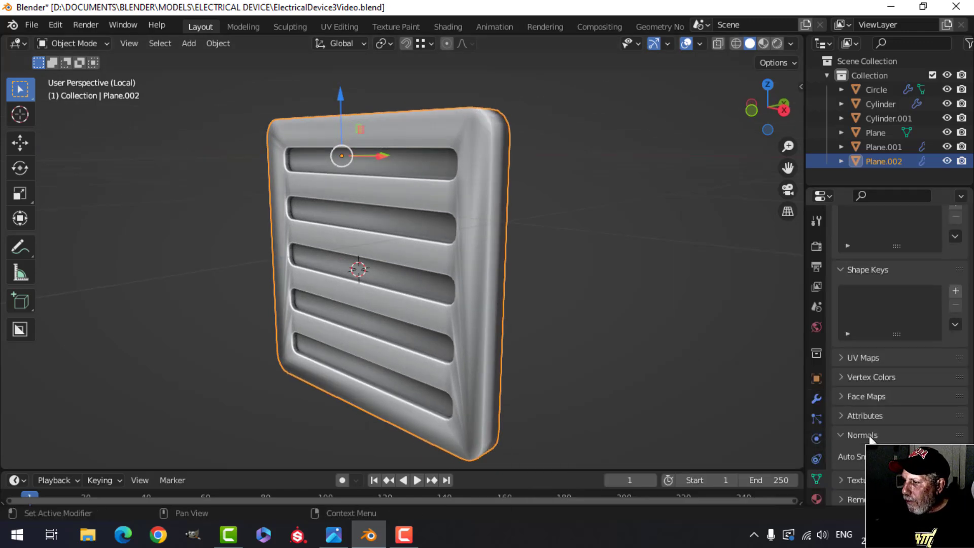
scroll(885, 433, "down", 2)
left_click(889, 427)
scroll(415, 293, "down", 3)
Delete the large back face of the slotted panel and return to Object Mode.
middle_click_drag(414, 293, 392, 255)
key("Tab")
key("alt+a")
scroll(318, 239, "up", 5)
left_click(379, 212)
key("x")
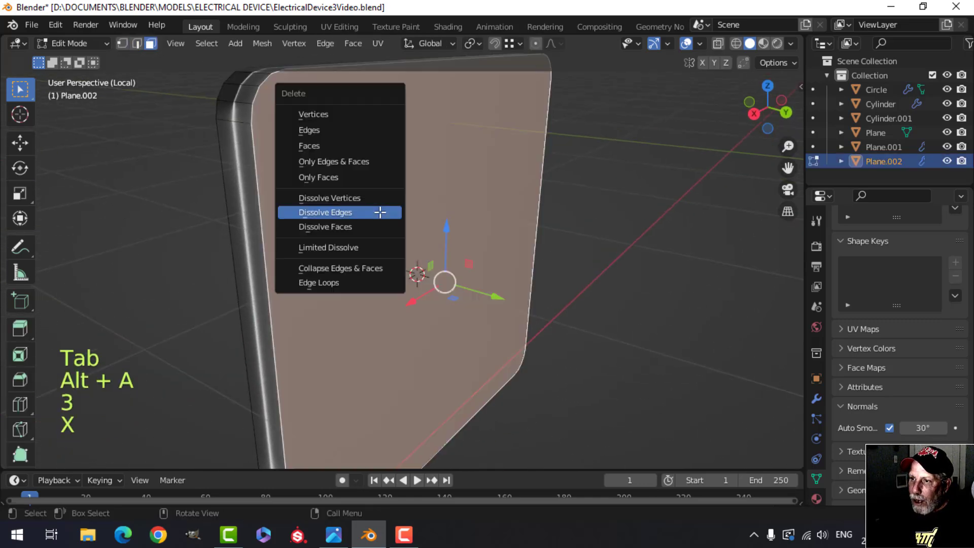
left_click(358, 147)
scroll(358, 147, "down", 4)
middle_click_drag(358, 147, 463, 212)
scroll(463, 212, "up", 4)
key("Tab")
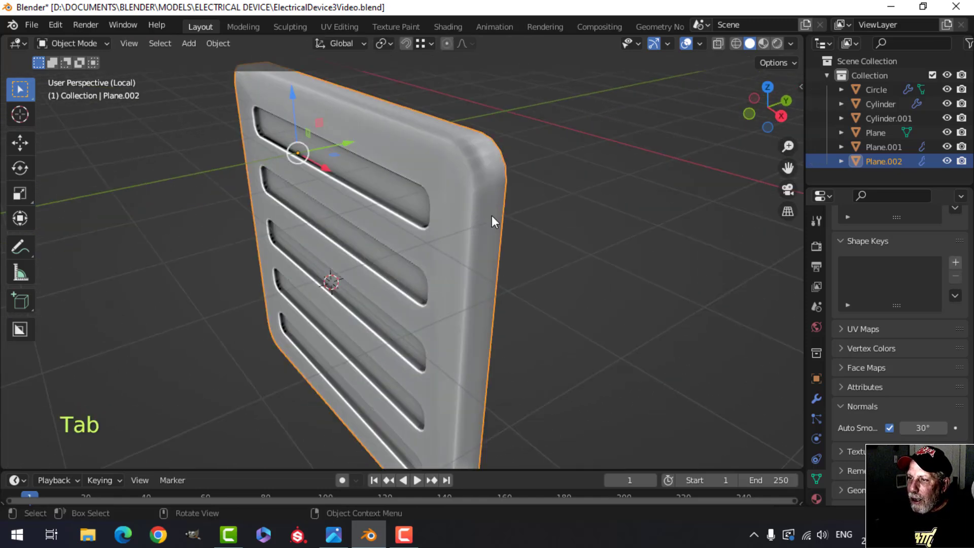
Add a Bevel modifier to the slotted panel and place it above the Weighted Normal modifier.
scroll(453, 160, "down", 2)
middle_click_drag(453, 161, 506, 212)
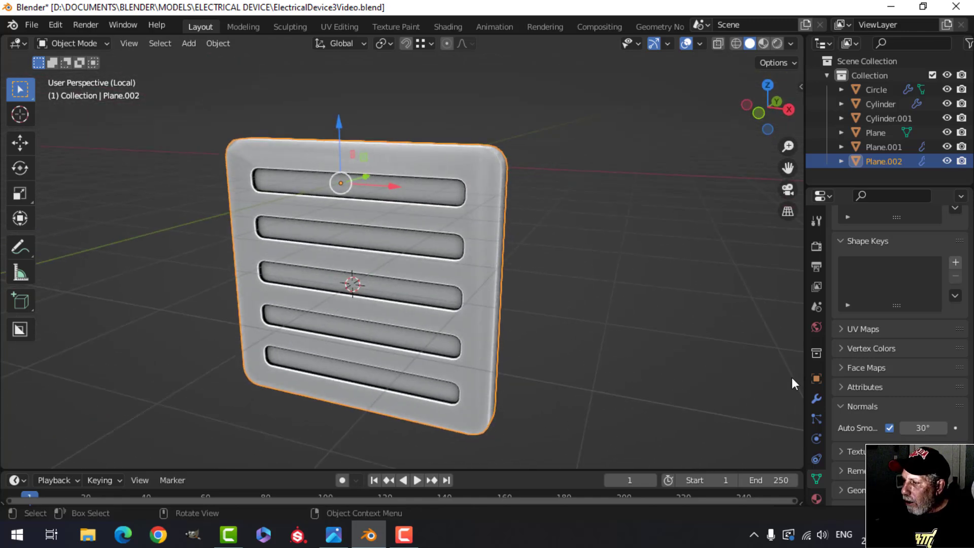
left_click(818, 397)
left_click(848, 244)
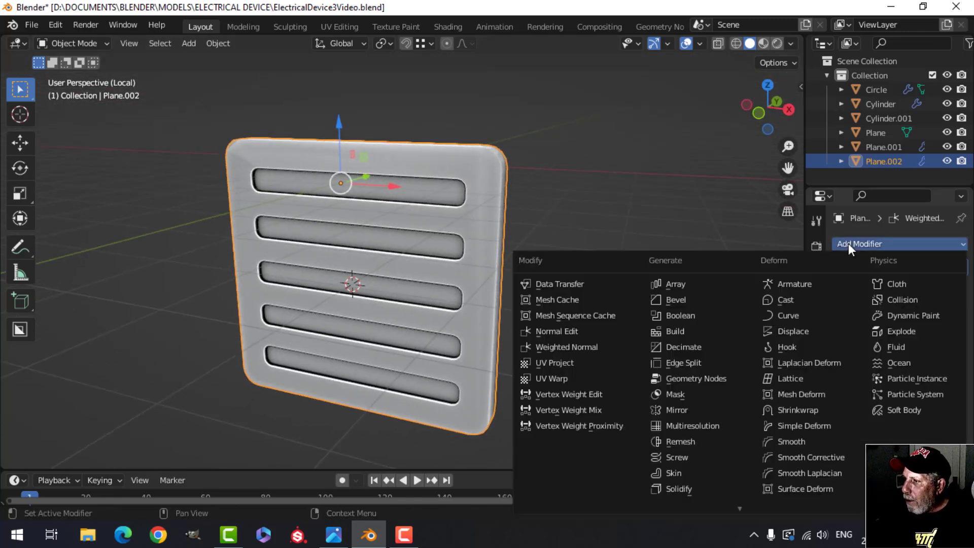
left_click(684, 300)
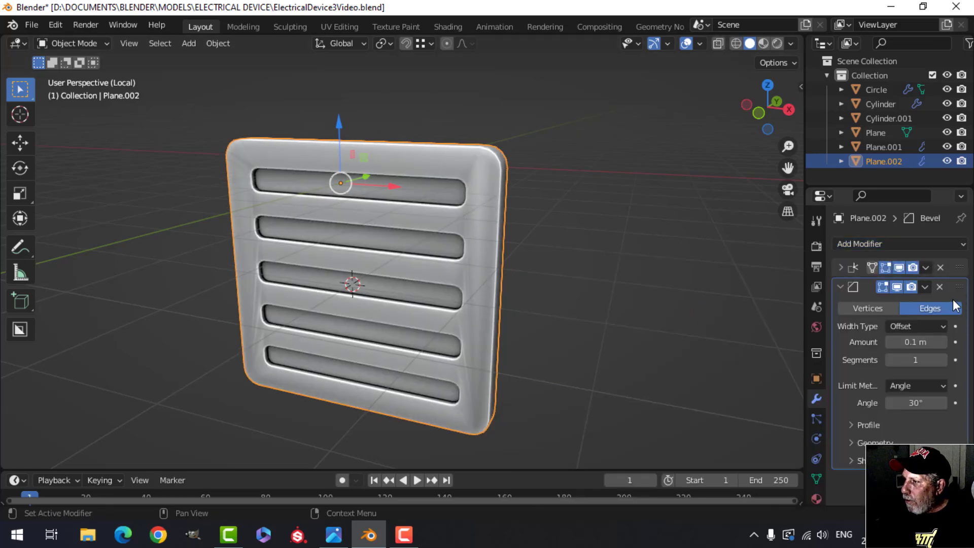
left_click_drag(960, 287, 957, 253)
middle_click_drag(519, 218, 554, 203)
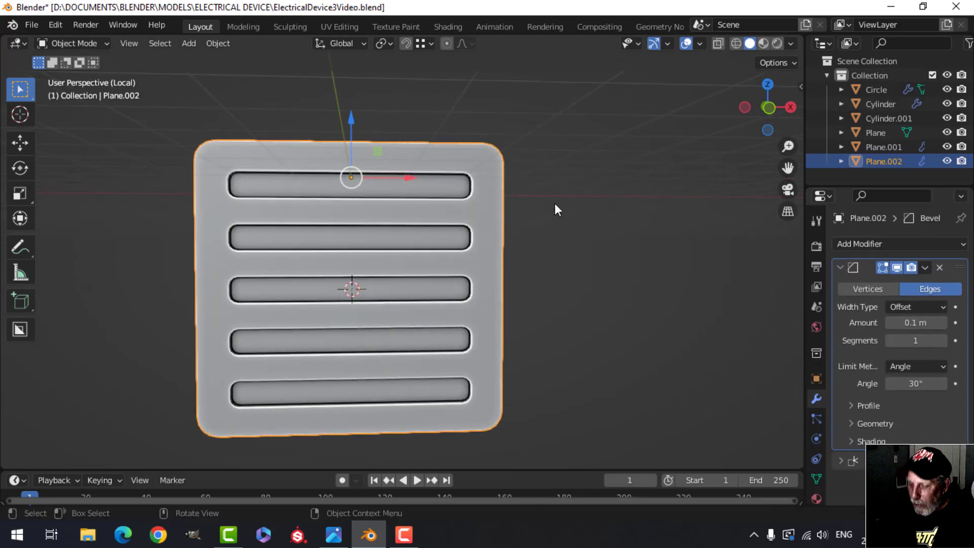
Exit local view and shade the main housing body smooth.
key("KP_Divide")
middle_click_drag(525, 238, 495, 180)
key("alt+a")
left_click(567, 169)
right_click(567, 169)
left_click(567, 169)
scroll(563, 173, "down", 3)
key("alt+a")
left_click(495, 180)
Add a Weighted Normal modifier to the housing body and enable Auto Smooth at 30°.
left_click(840, 245)
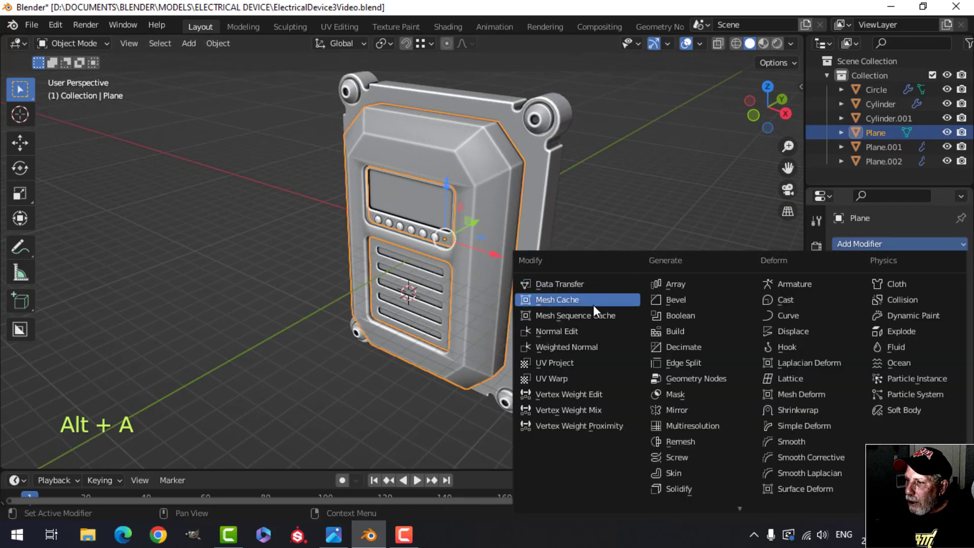
left_click(583, 347)
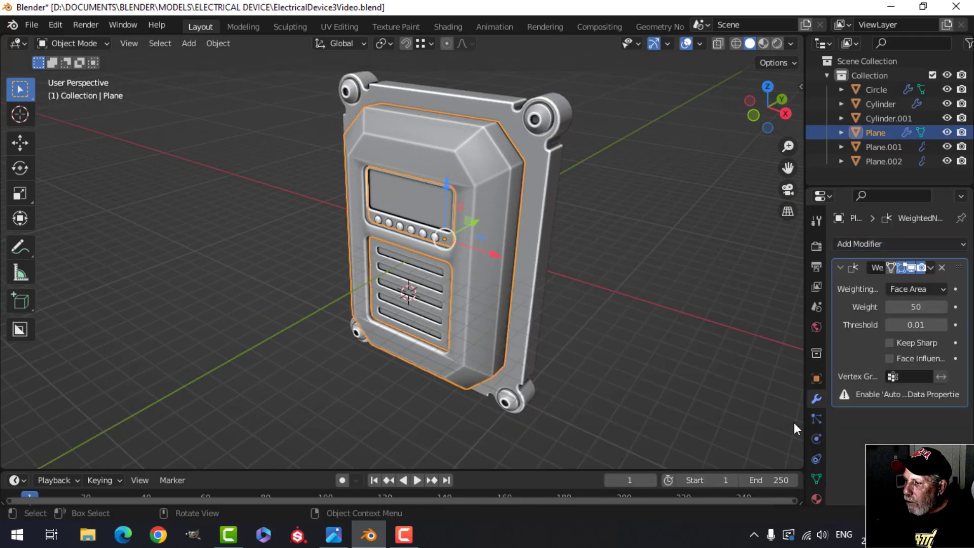
left_click(816, 479)
scroll(875, 421, "down", 5)
left_click(889, 414)
key("alt+a")
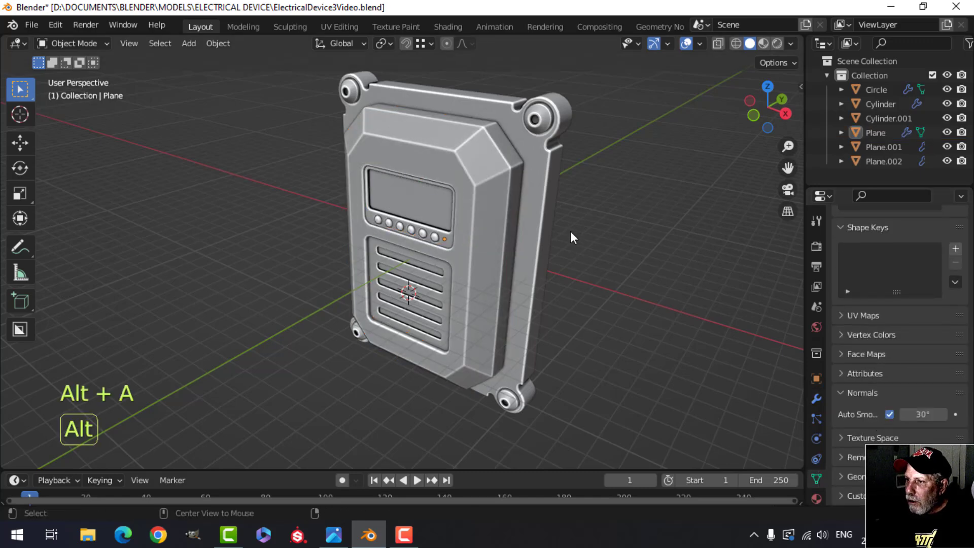
Save the file and switch the viewport MatCap to a dark blue-grey metallic one.
middle_click_drag(570, 234, 471, 263)
key("ctrl+s")
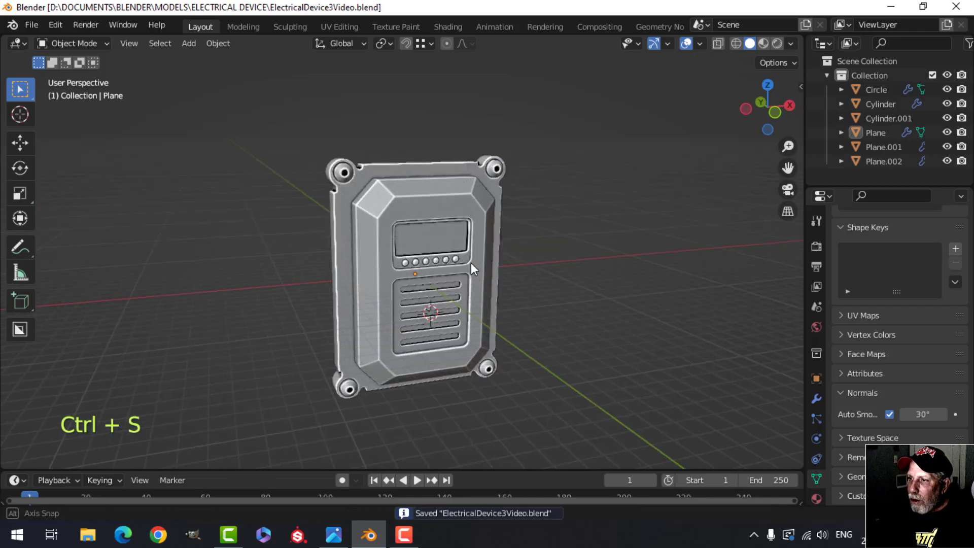
left_click(792, 44)
left_click(775, 111)
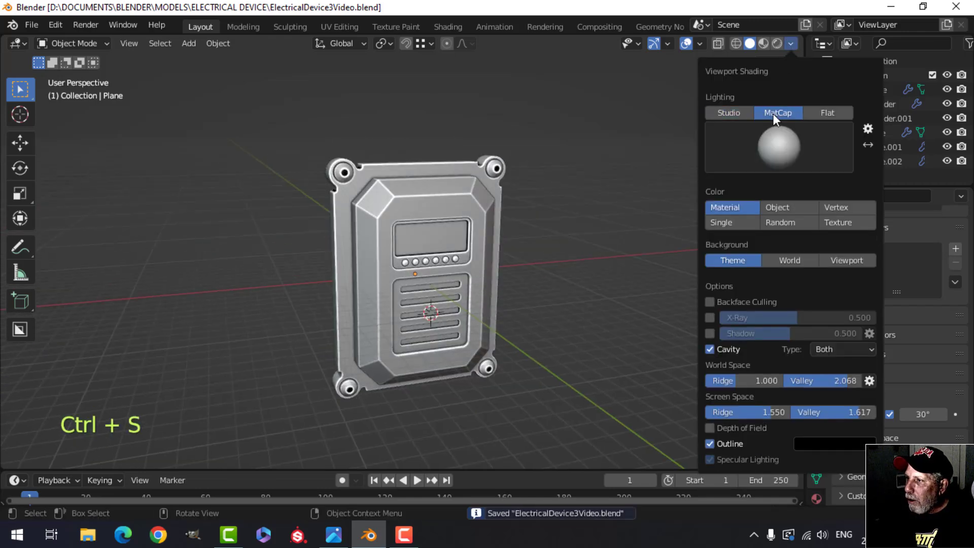
left_click(784, 148)
left_click(701, 197)
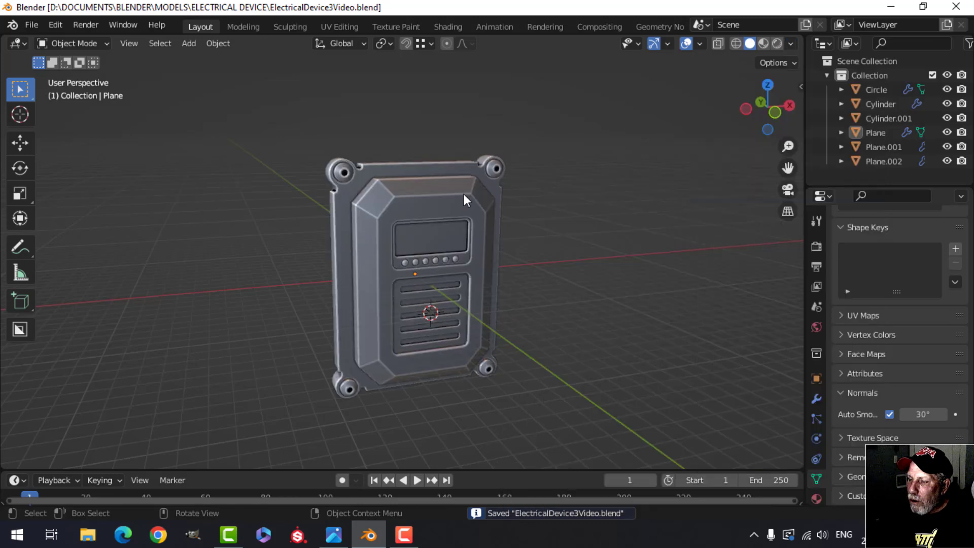
Hide the gizmos and viewport overlays to view the device without guides.
middle_click_drag(463, 194, 530, 150)
left_click(654, 44)
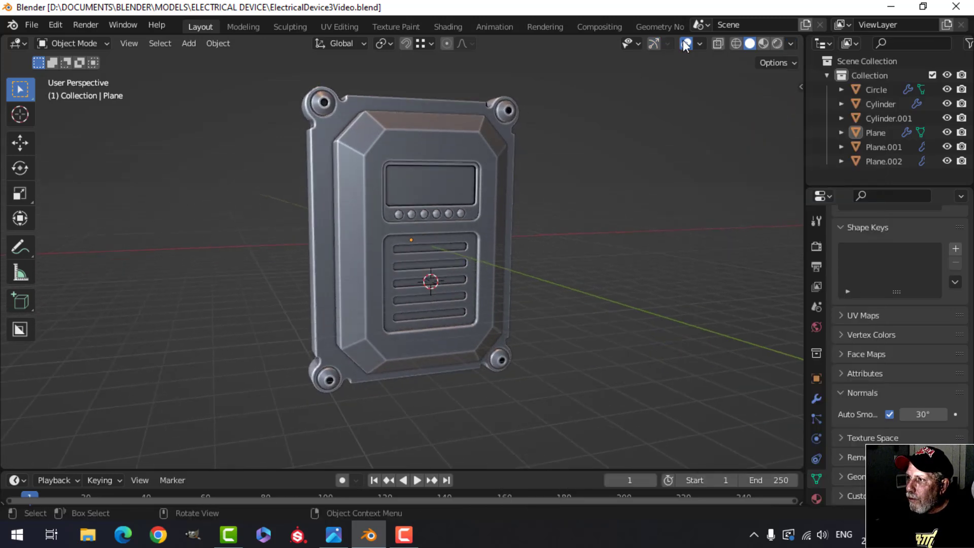
left_click(686, 44)
middle_click_drag(623, 124, 550, 165)
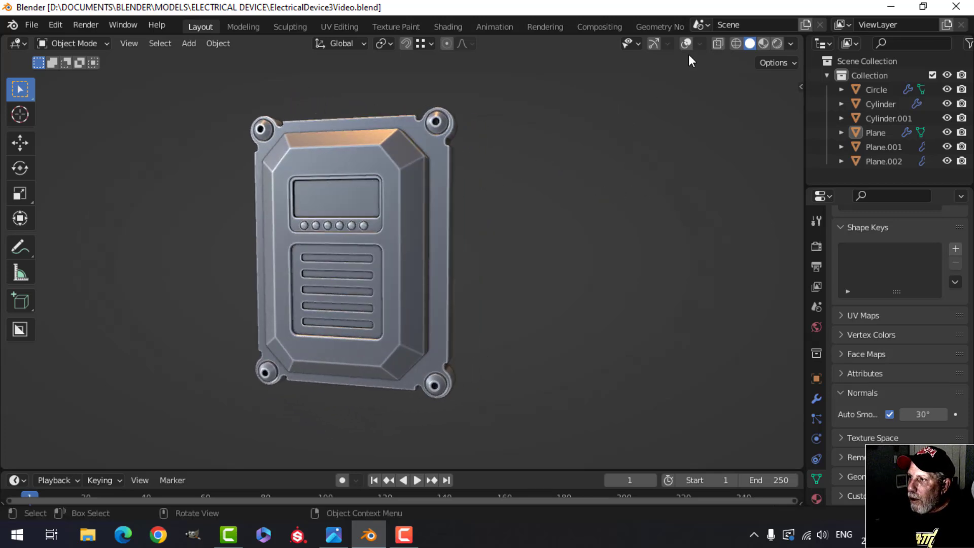
Check the face orientation of the whole device and inspect its screen, buttons and vent panel.
left_click(700, 44)
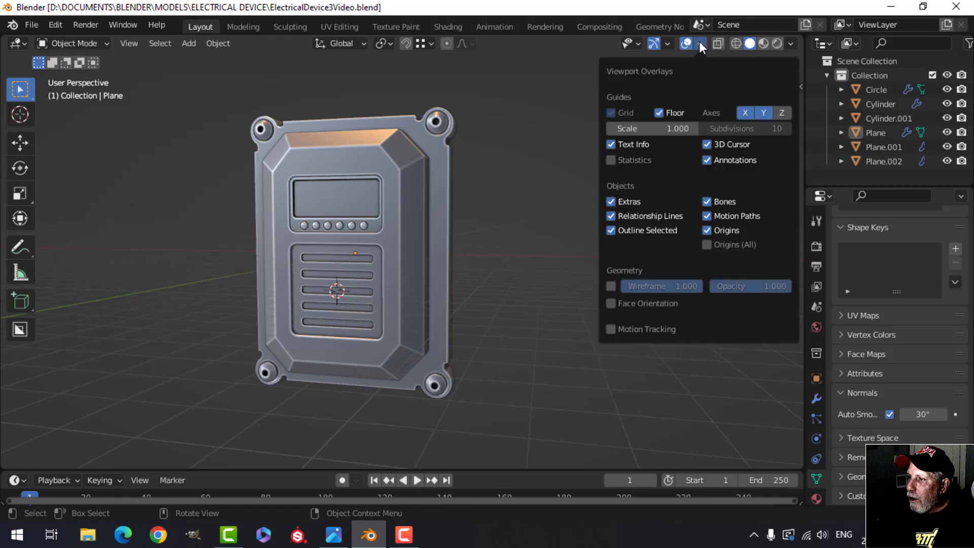
left_click(661, 303)
left_click(661, 302)
middle_click_drag(431, 254, 451, 206, "shift")
scroll(485, 266, "up", 2)
scroll(461, 260, "down", 3)
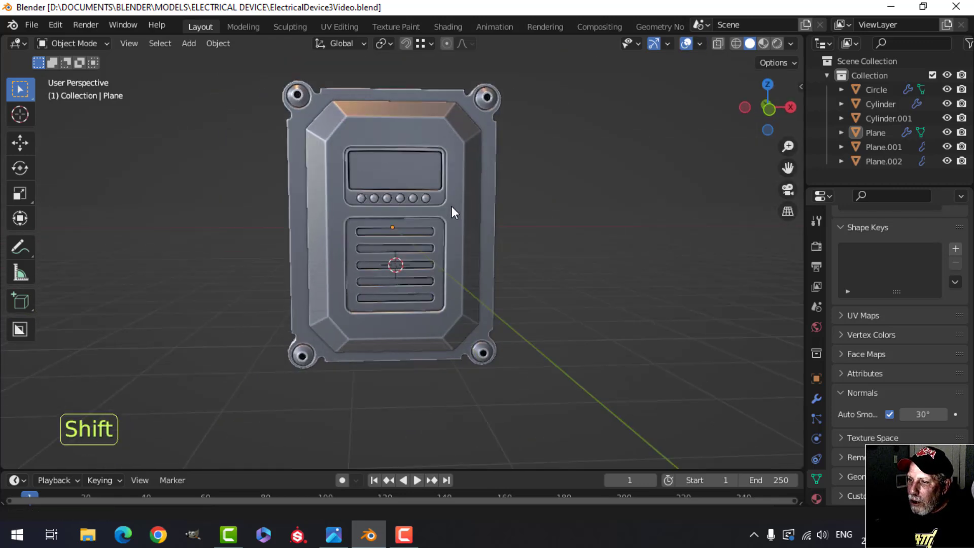
middle_click_drag(456, 266, 431, 241)
scroll(450, 233, "up", 2)
scroll(461, 222, "up", 1)
scroll(456, 273, "down", 3)
scroll(440, 256, "up", 2)
key("KP_1")
scroll(440, 257, "up", 2)
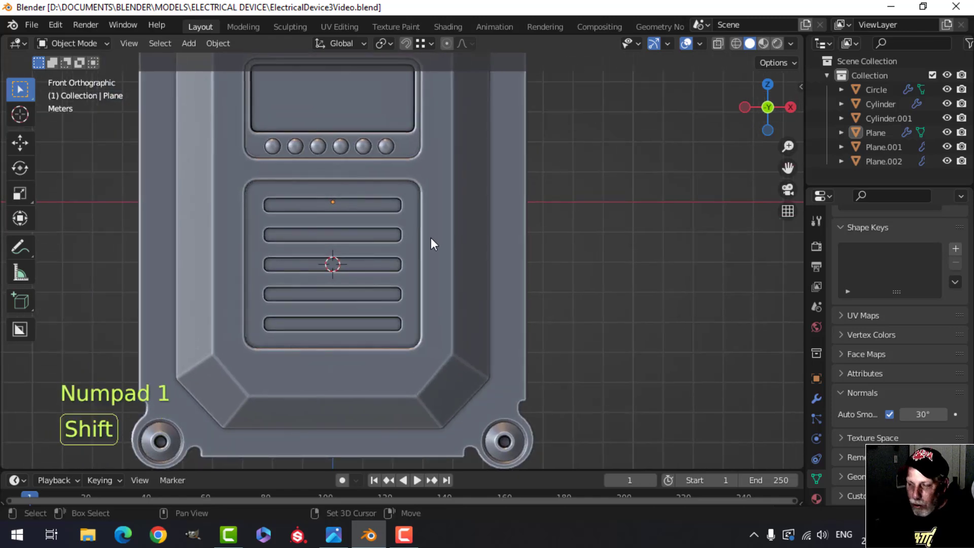
key("shift+a")
mouse_move(386, 215)
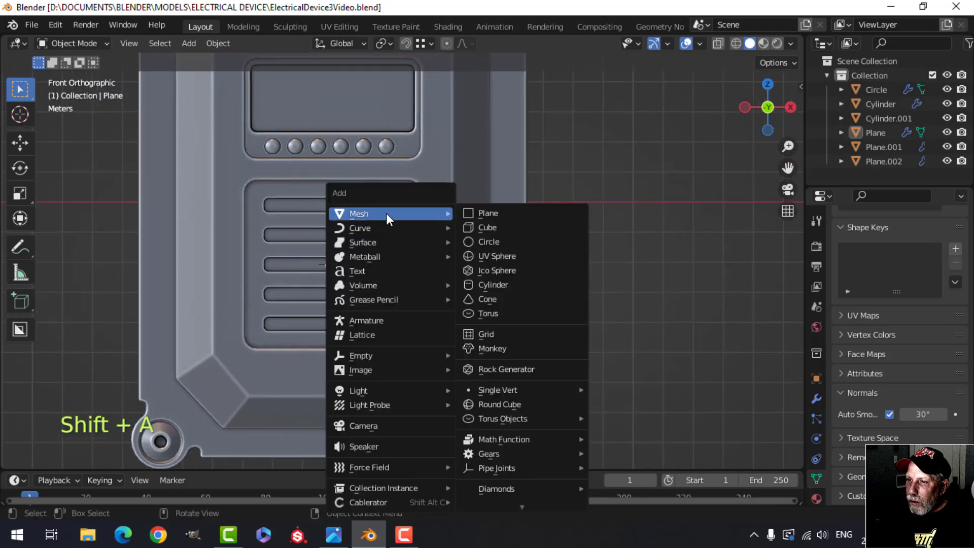
key("Escape")
Add a supporting edge loop near the inner edge of the vent panel recess's rim on the housing body.
middle_click_drag(441, 218, 383, 173)
scroll(297, 226, "up", 3)
left_click(304, 190)
key("Tab")
key("alt+a")
scroll(252, 198, "up", 2)
middle_click_drag(140, 189, 330, 290)
scroll(269, 200, "up", 3)
scroll(330, 290, "down", 2)
middle_click_drag(311, 254, 302, 241)
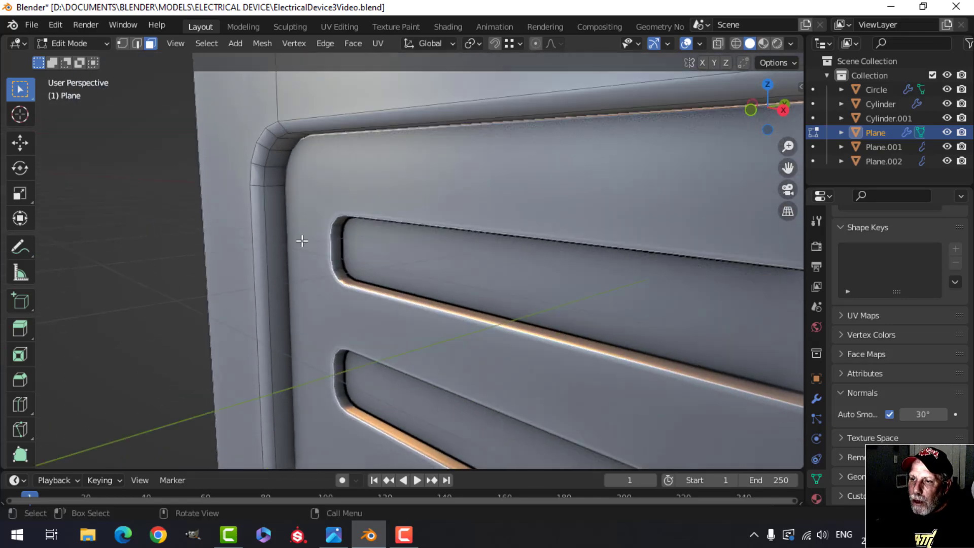
key("ctrl+r")
left_click(269, 187)
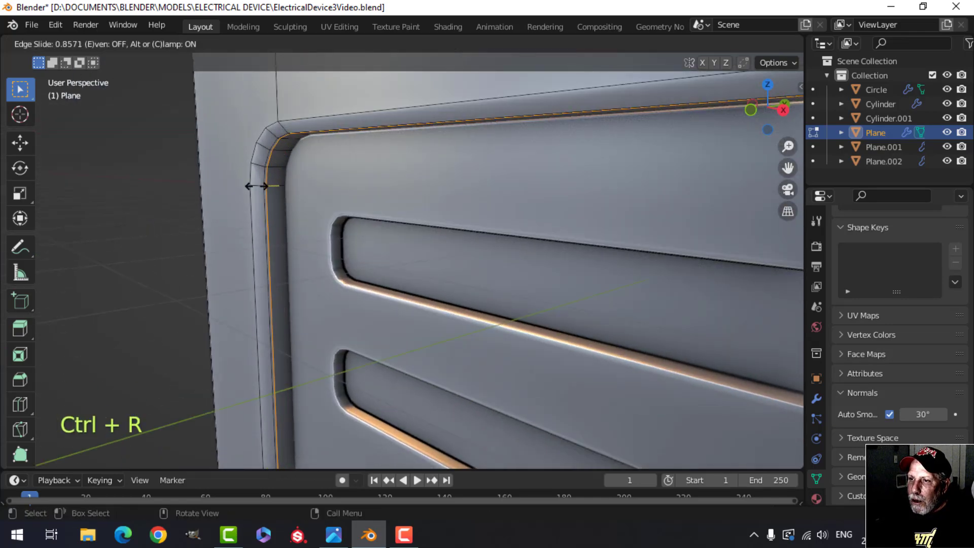
left_click(255, 164)
Add two more edge loops around the vent panel recess's rim, one near its outer edge and one between the existing loops.
key("ctrl+r")
left_click(260, 147)
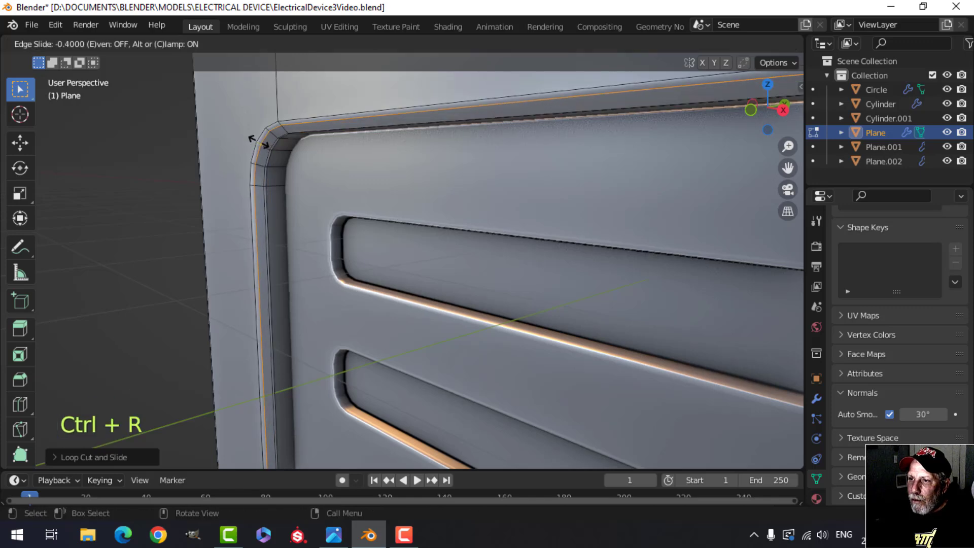
left_click(256, 140)
key("ctrl+r")
left_click(270, 135)
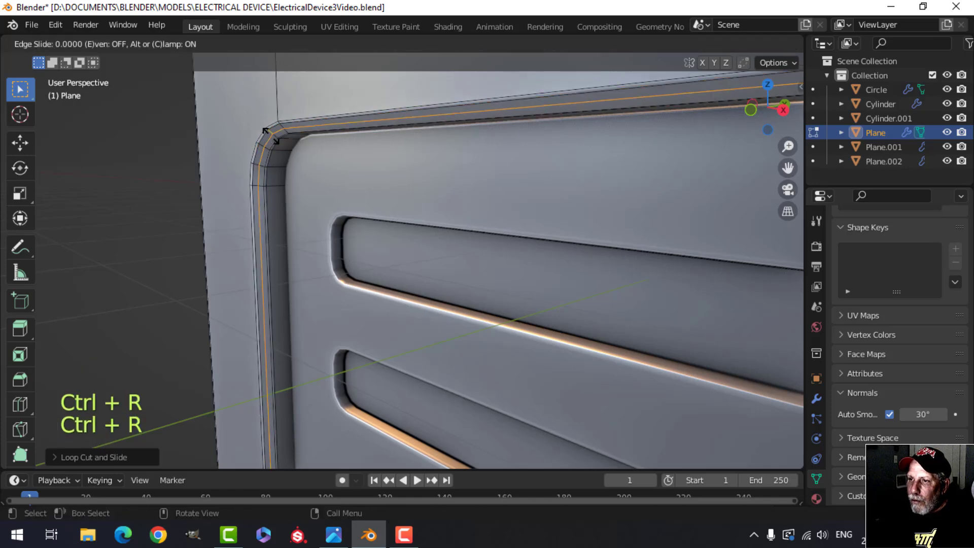
left_click(275, 138)
key("Tab")
scroll(456, 251, "down", 6)
key("alt+a")
Add a supporting edge loop close to the outer edge of the screen recess's outer rim.
middle_click_drag(466, 257, 436, 299)
scroll(481, 248, "up", 3)
scroll(421, 333, "up", 3)
key("Tab")
scroll(439, 262, "up", 3)
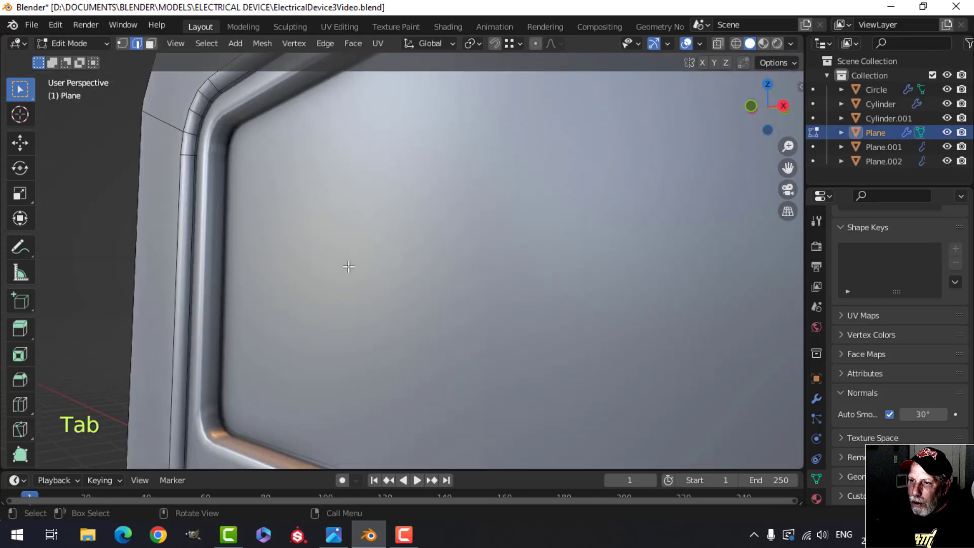
middle_click_drag(347, 265, 380, 315, "shift")
scroll(378, 304, "up", 2)
scroll(304, 254, "up", 2)
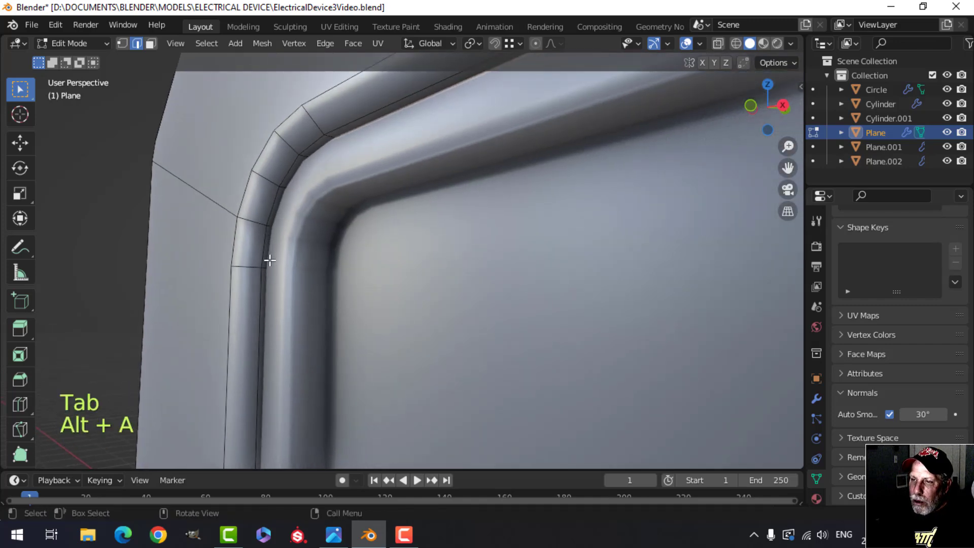
key("ctrl+r")
left_click(249, 224)
left_click(241, 218)
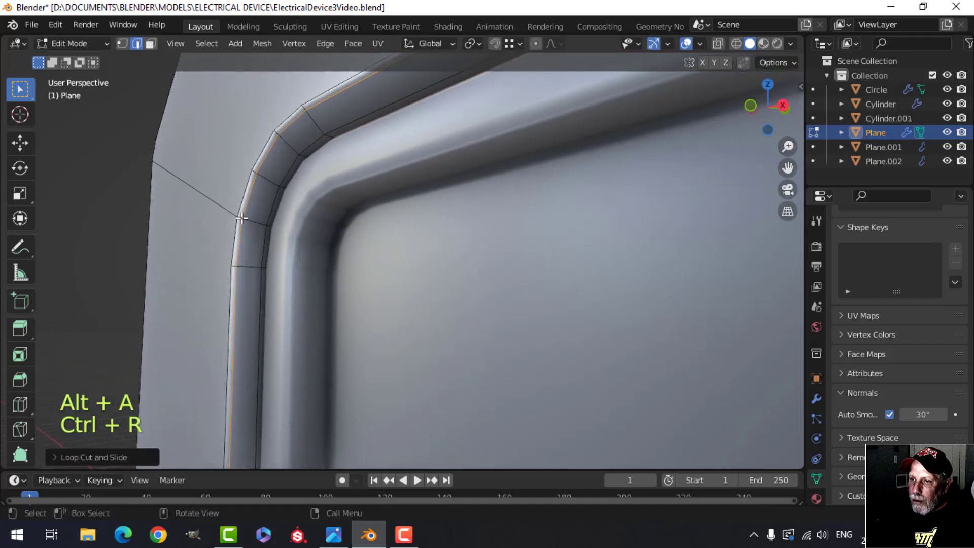
Add a second edge loop close to the inner edge of the screen recess's outer rim and return to Object Mode.
key("ctrl+r")
left_click(265, 224)
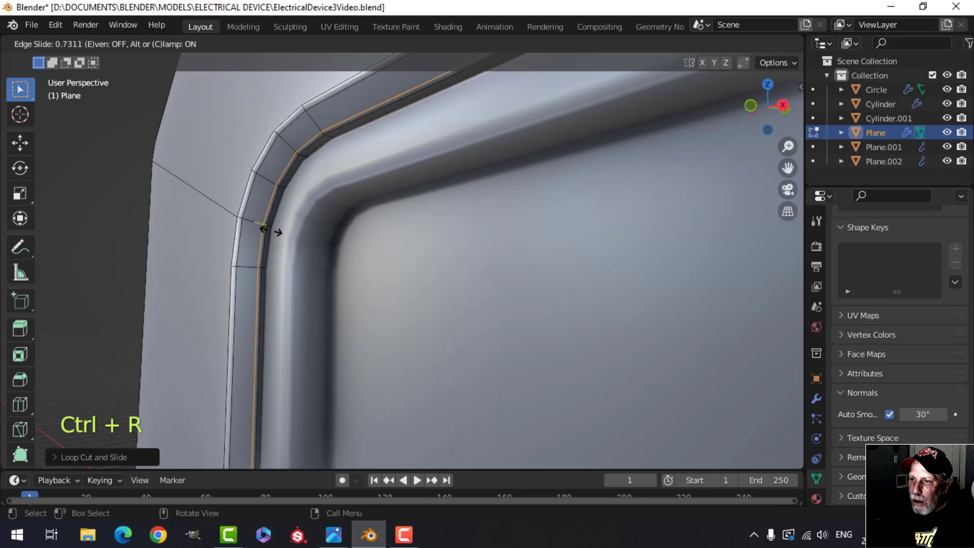
left_click(271, 232)
key("Tab")
scroll(330, 247, "down", 2)
scroll(329, 247, "down", 4)
key("alt+a")
Inspect the refined screen and vent panel recesses and save the file.
scroll(510, 339, "down", 4)
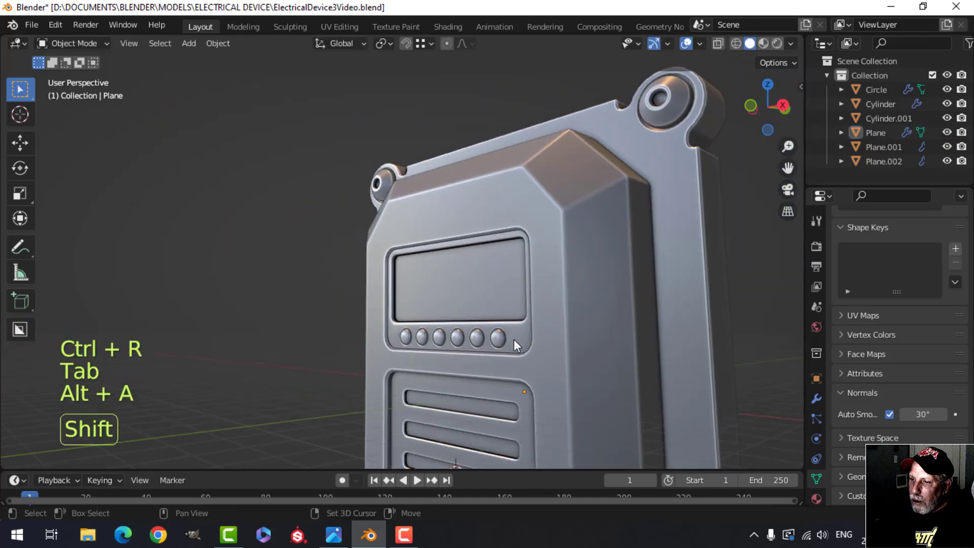
middle_click_drag(513, 340, 501, 263, "shift")
scroll(501, 264, "up", 2)
middle_click_drag(497, 268, 544, 278)
scroll(544, 278, "down", 2)
scroll(549, 279, "up", 3)
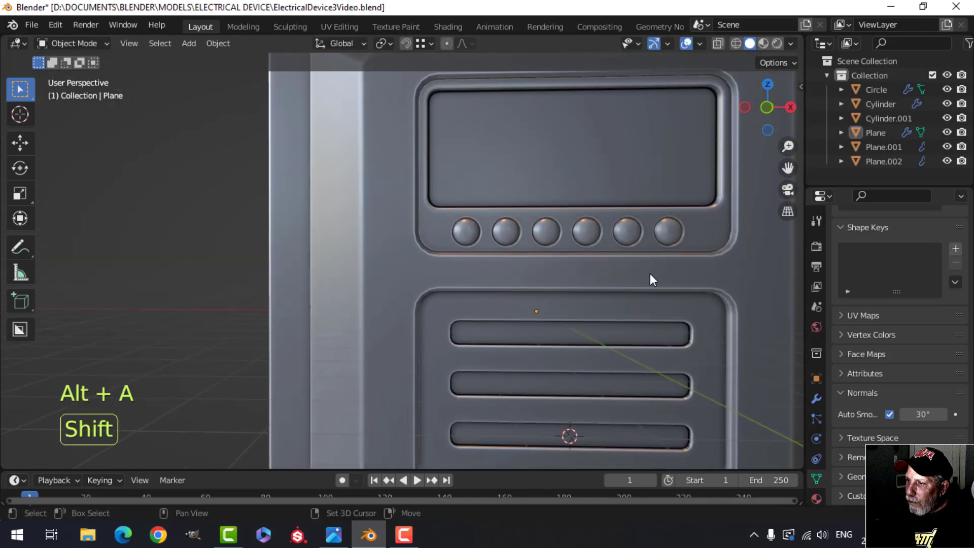
middle_click_drag(650, 273, 540, 269, "shift")
scroll(541, 268, "up", 1)
scroll(540, 269, "down", 3)
middle_click_drag(621, 305, 559, 279, "shift")
key("ctrl+s")
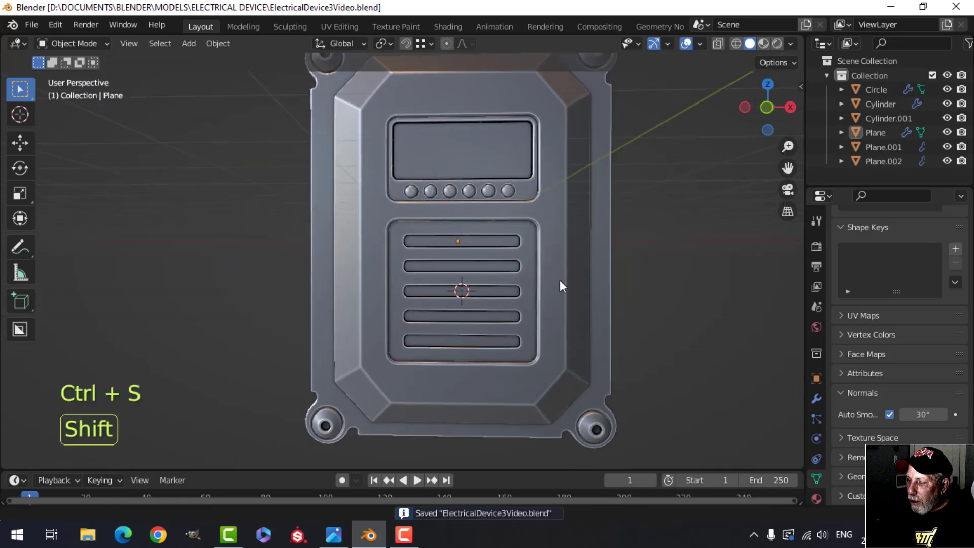
Add a plane mesh and rotate its geometry 90° about X so it faces the front.
key("KP_1")
key("shift+a")
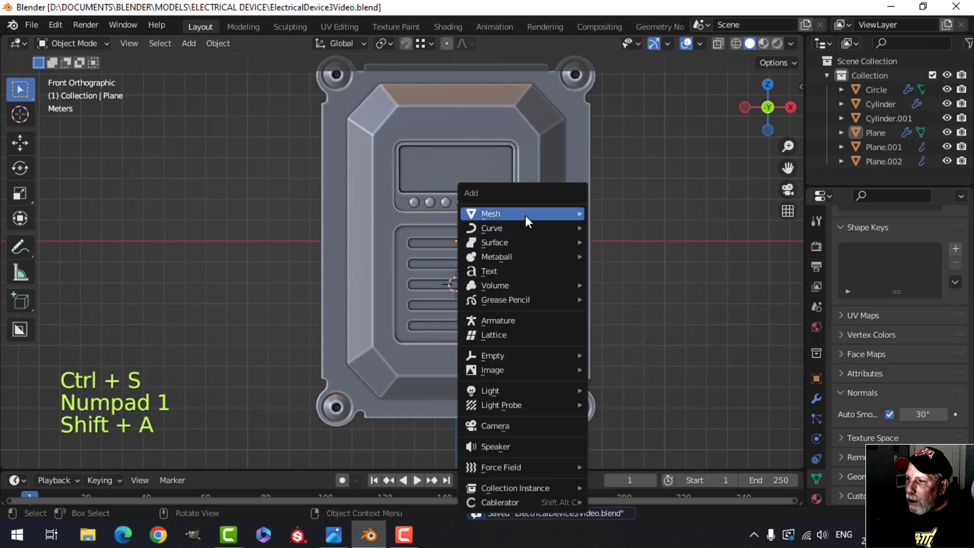
mouse_move(525, 215)
left_click(654, 212)
key("Tab")
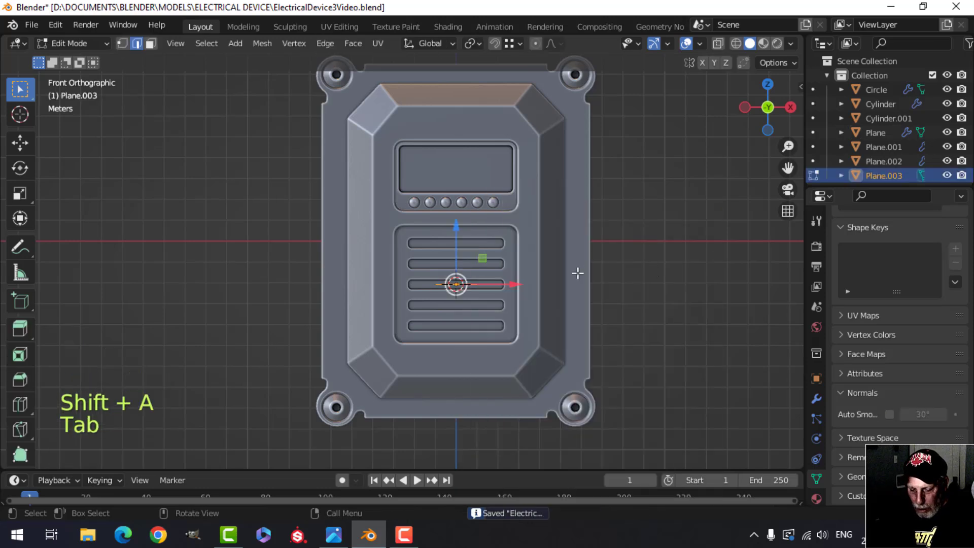
key("r")
key("x")
key("Return")
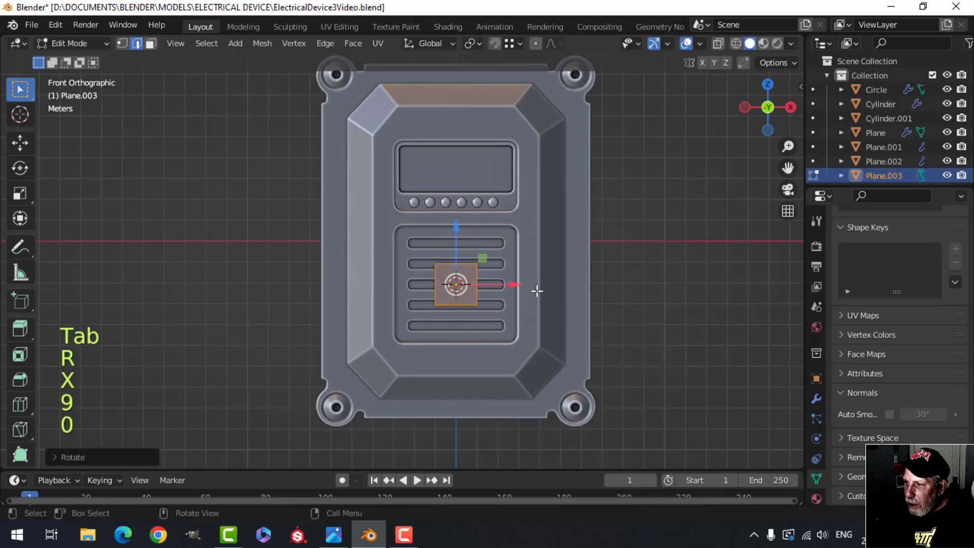
Move the plane beside the upper right of the vent panel and bring it forward along Y in front of the housing.
key("g")
left_click(621, 252)
middle_click_drag(622, 252, 502, 295)
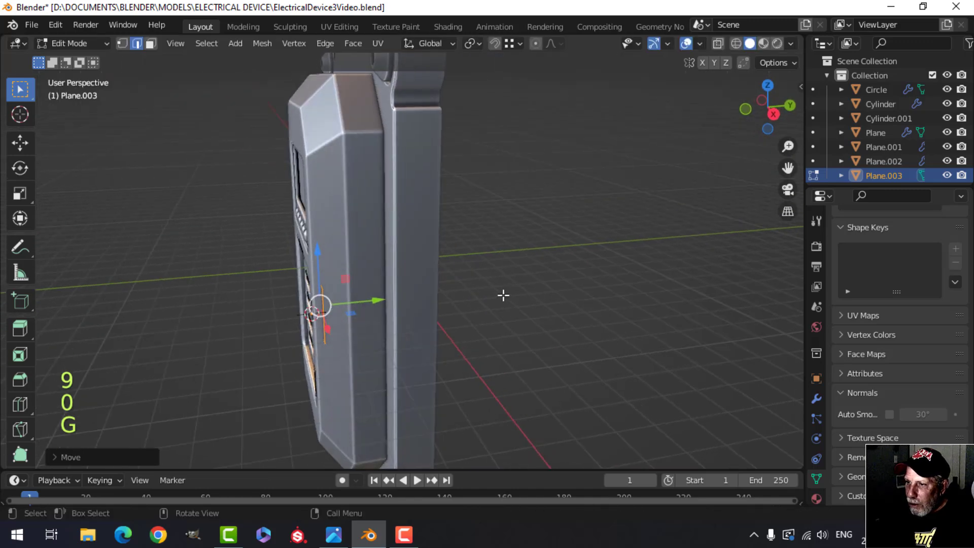
scroll(501, 296, "up", 1)
left_click_drag(353, 313, 327, 312)
key("KP_1")
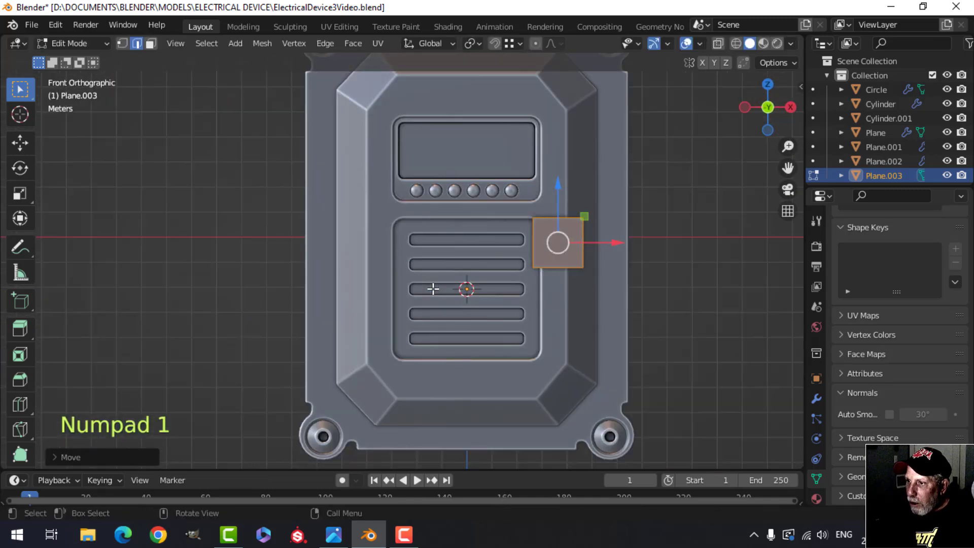
Merge the plane's left edge at its center to form a triangle pointing toward the vent slots.
scroll(643, 265, "up", 2)
middle_click_drag(643, 266, 467, 250, "shift")
key("alt+a")
middle_click_drag(530, 263, 519, 259, "shift")
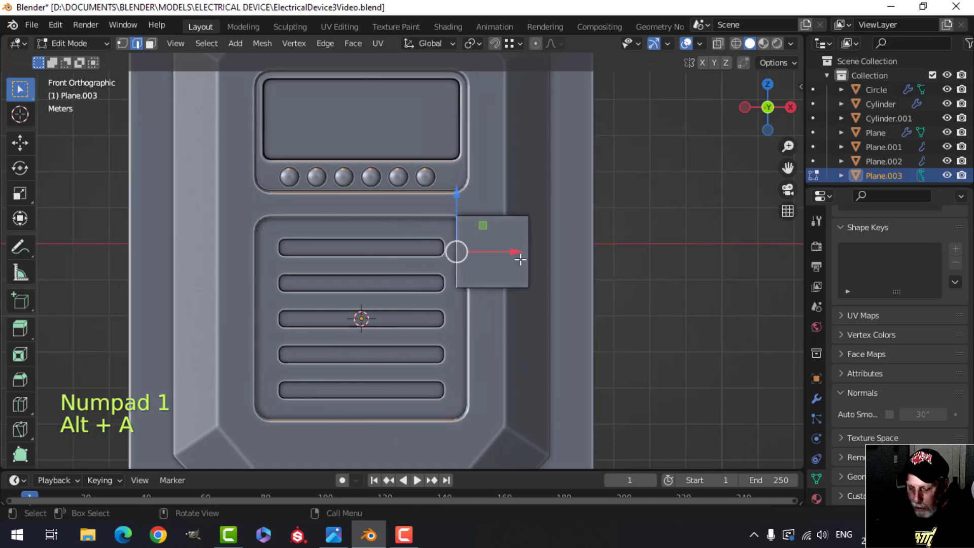
key("m")
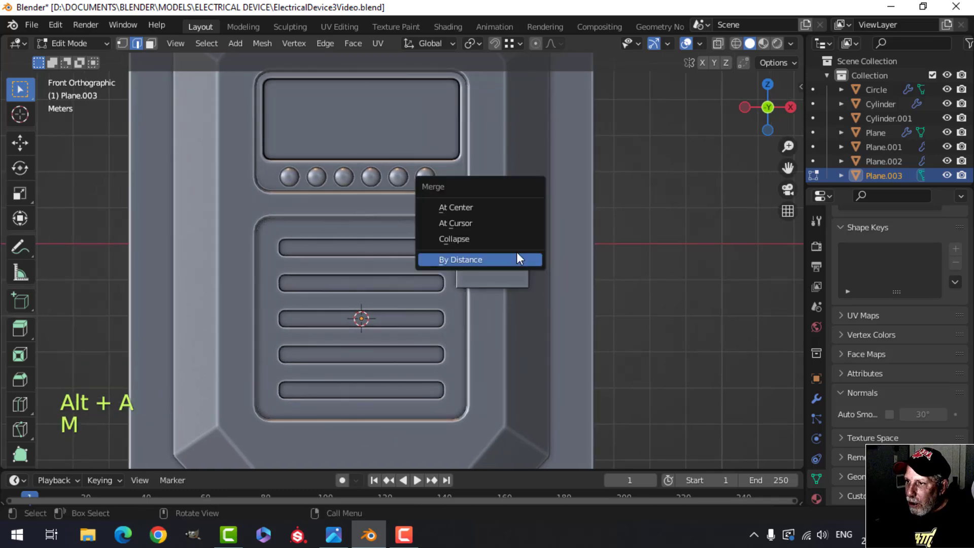
left_click(493, 208)
Scale the triangle down to roughly the slot height and place it just outside the vent panel, level with the first slot.
scroll(680, 265, "up", 2)
key("a")
key("s")
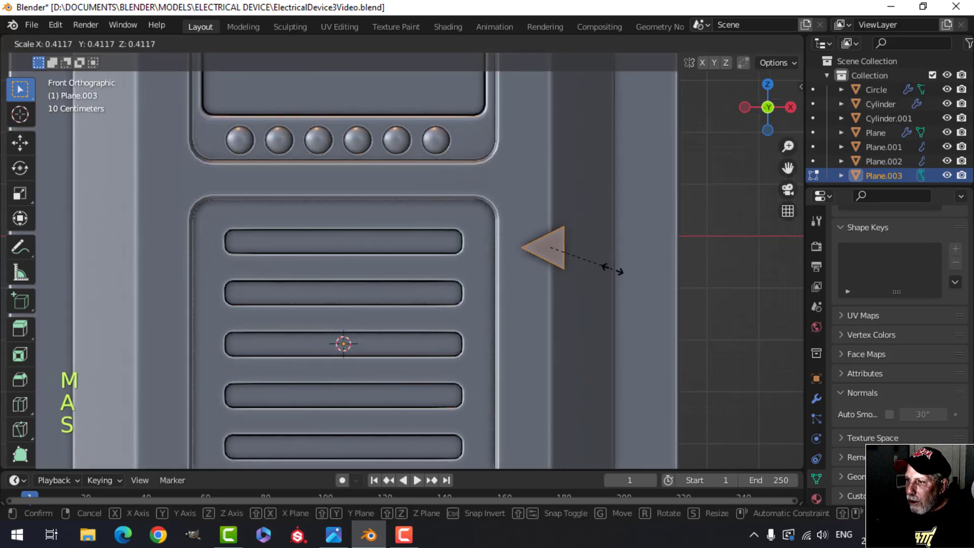
left_click(583, 270)
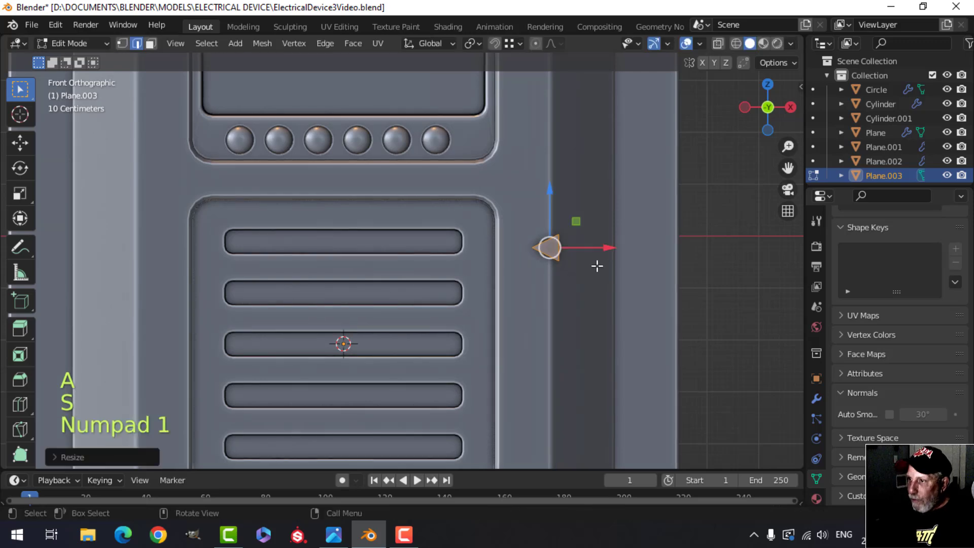
key("g")
left_click(562, 249)
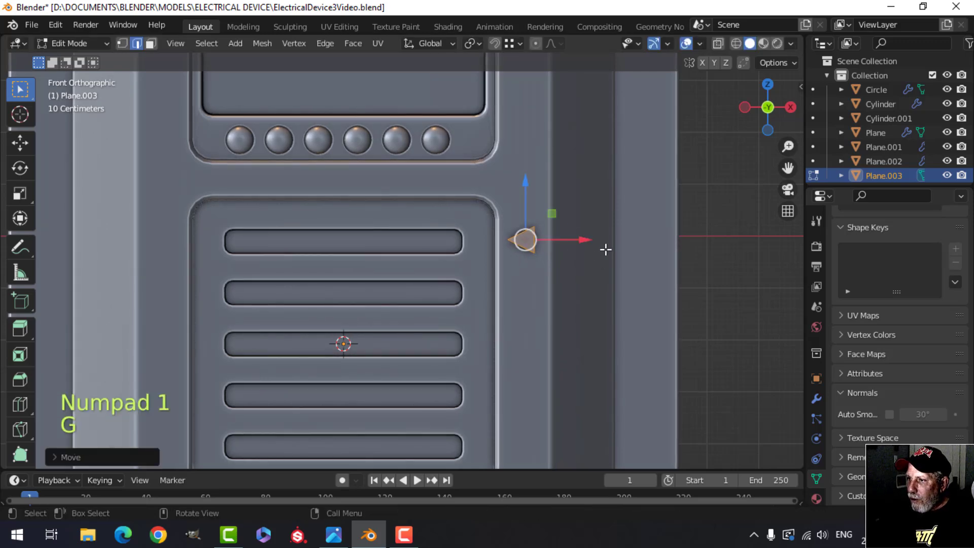
key("s")
left_click(558, 249)
key("g")
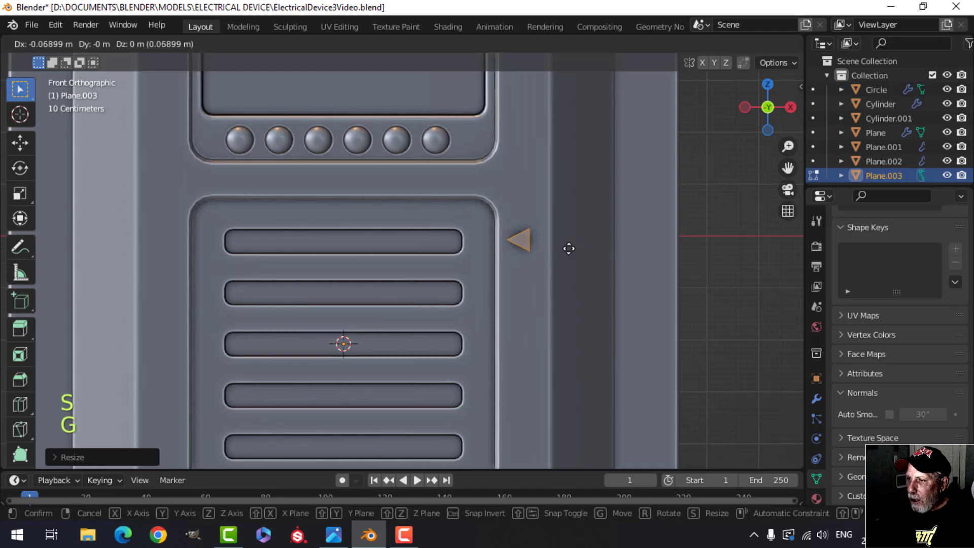
left_click(574, 248)
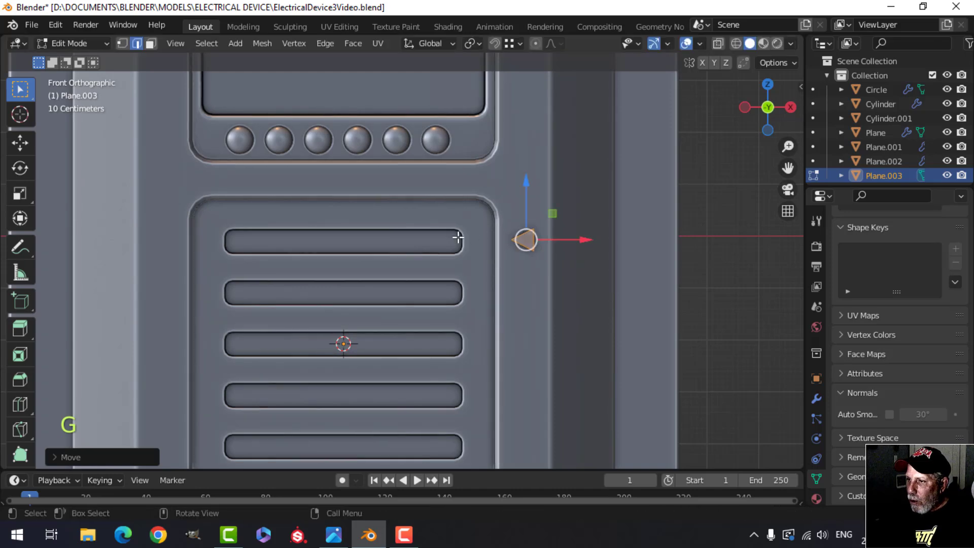
left_click_drag(535, 191, 533, 192)
Extrude the triangle into a thin solid and recalculate its normals to the outside.
middle_click_drag(589, 242, 473, 263)
key("e")
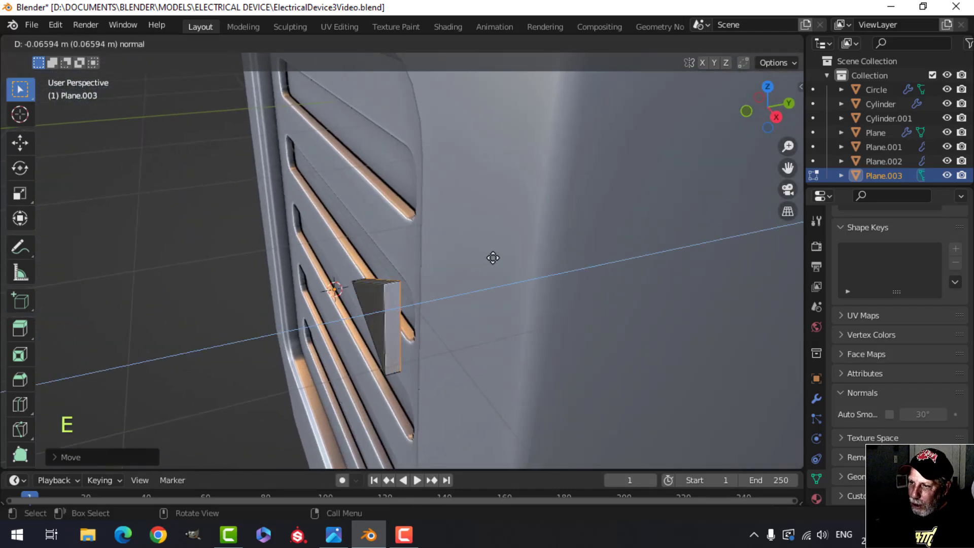
left_click(503, 255)
key("a")
key("alt+n")
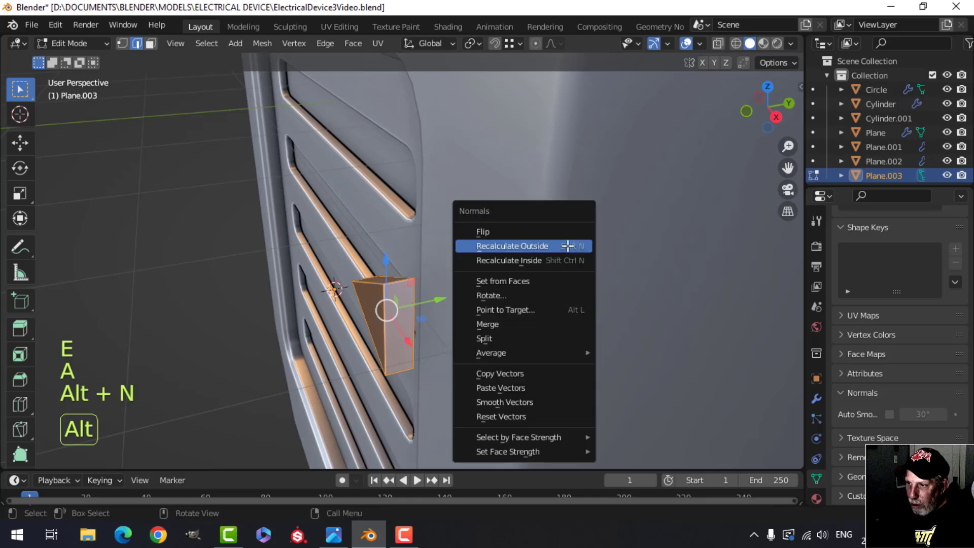
left_click(568, 246)
key("Tab")
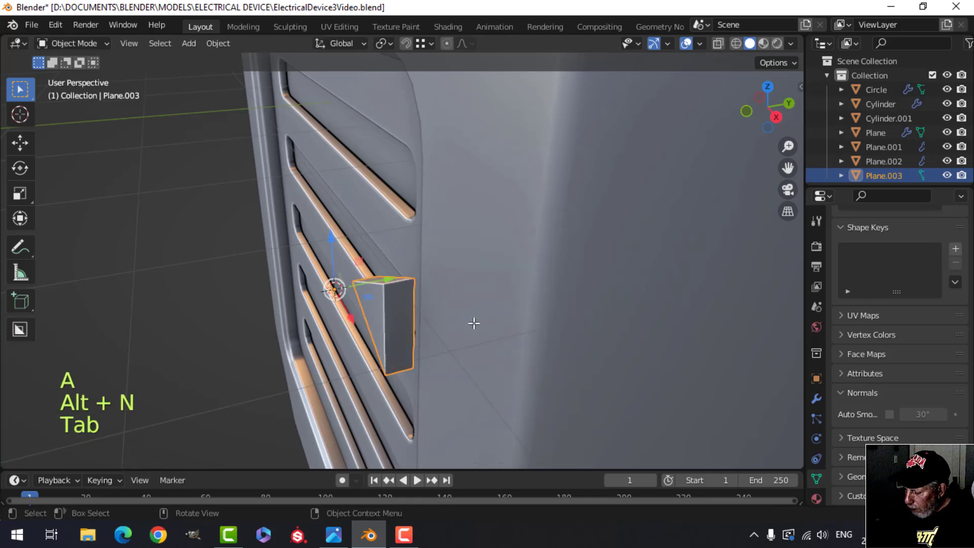
Move the triangular marker back along Y so it sits partly embedded in the housing's front face.
key("Tab")
key("a")
left_click_drag(443, 300, 530, 289)
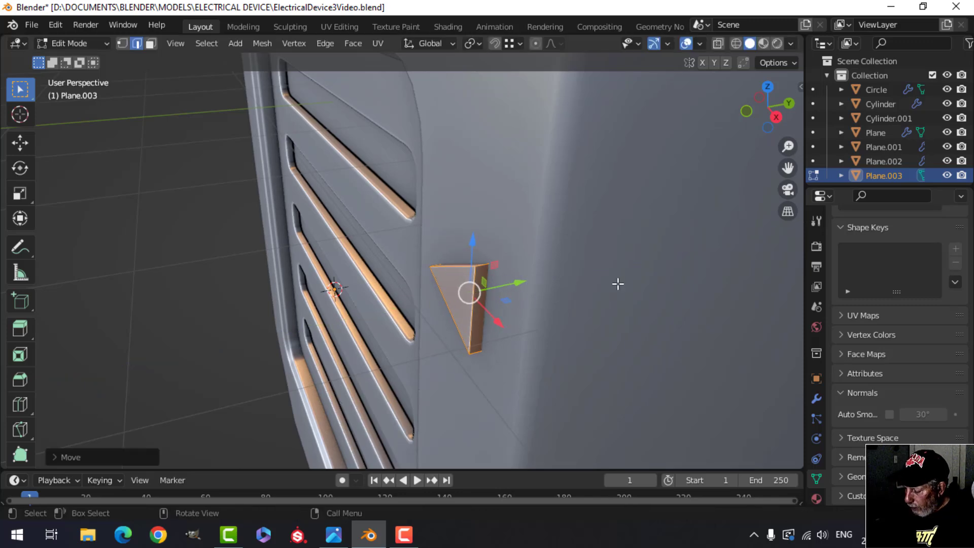
key("KP_1")
key("Tab")
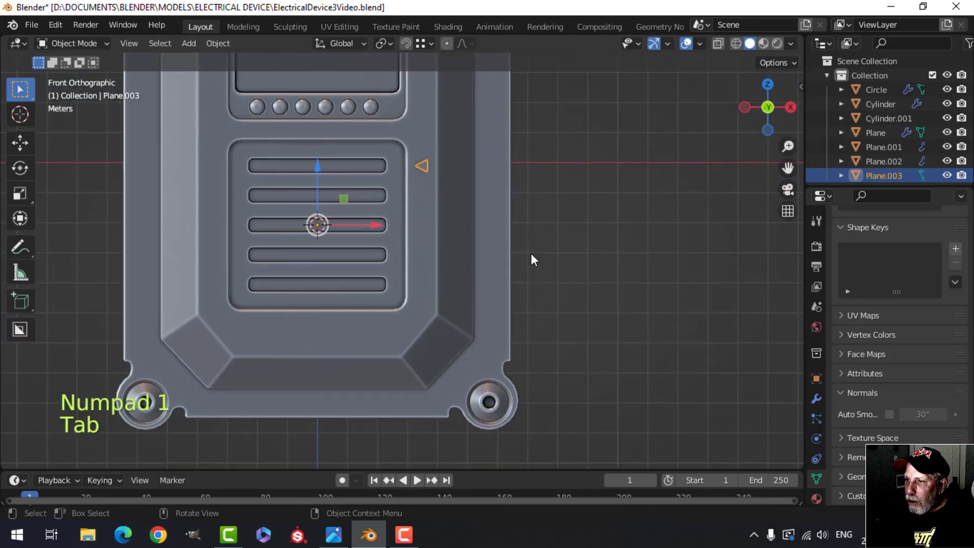
Add an Array modifier to the triangular marker with count 5 and relative offset X 0, Y 0, Z -2.260.
left_click(817, 399)
left_click(862, 243)
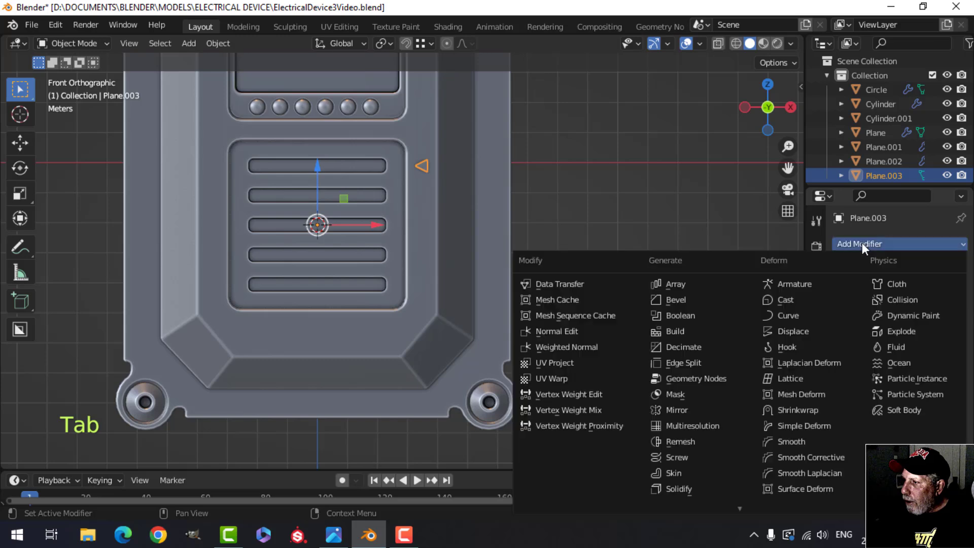
left_click(691, 283)
left_click_drag(921, 376, 905, 378, "shift")
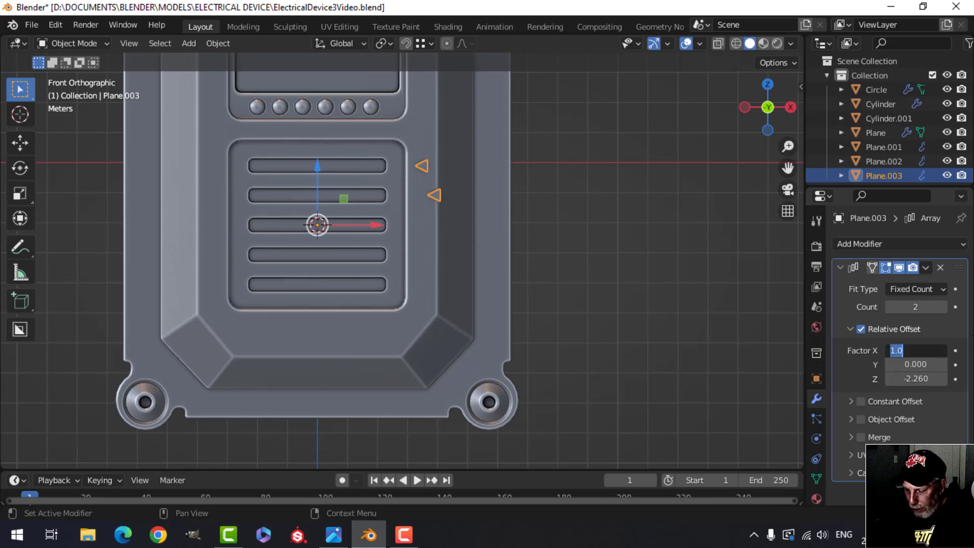
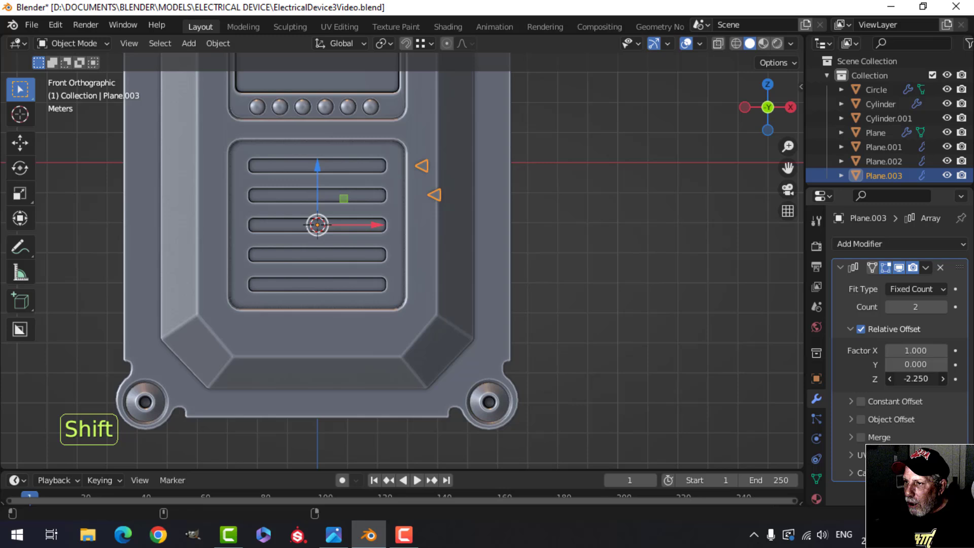
left_click(942, 307)
left_click(942, 306)
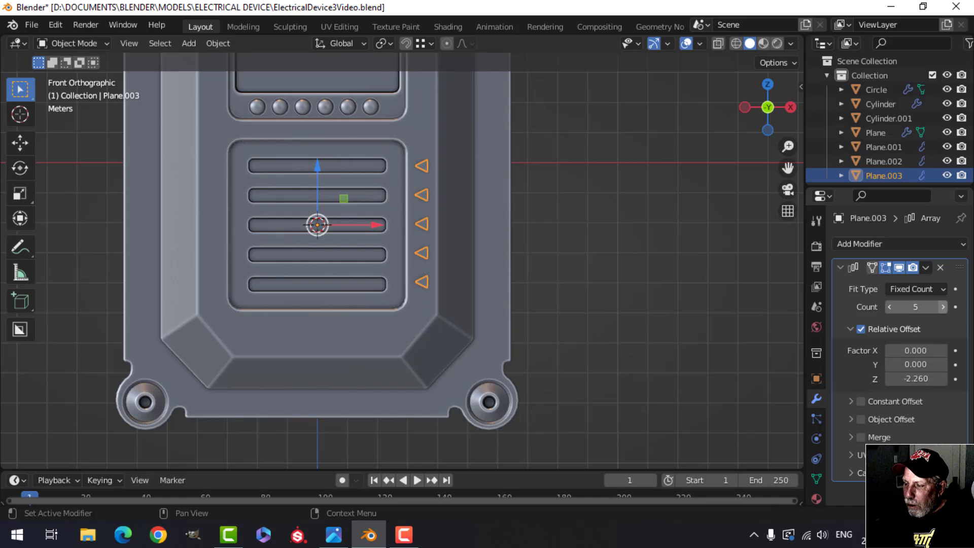
scroll(483, 279, "up", 3)
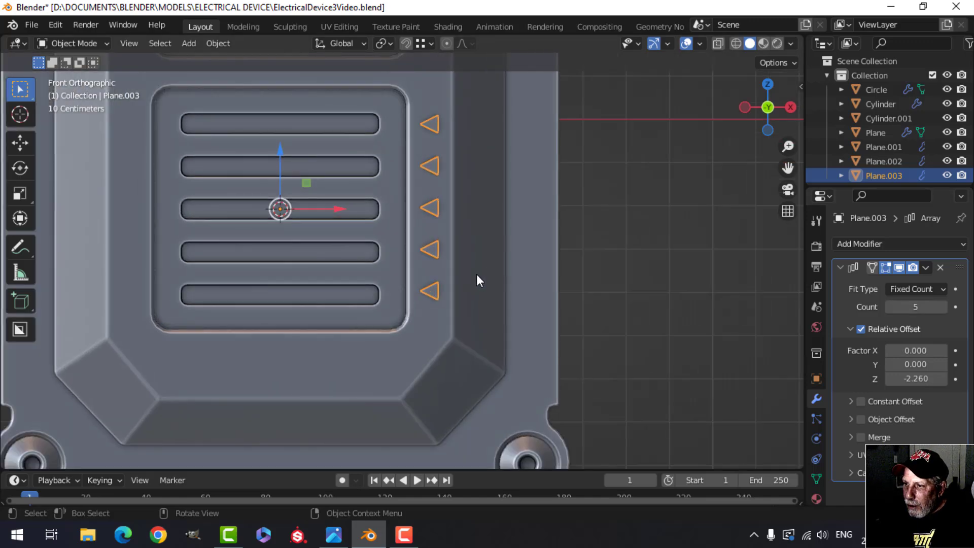
scroll(513, 275, "up", 2, "shift")
scroll(511, 277, "down", 1)
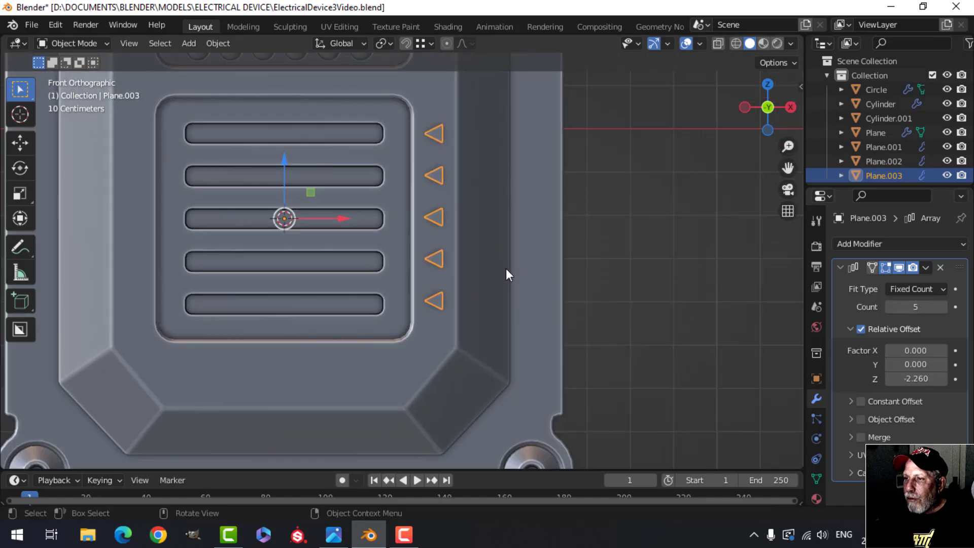
scroll(503, 263, "up", 1, "shift")
scroll(530, 259, "down", 2)
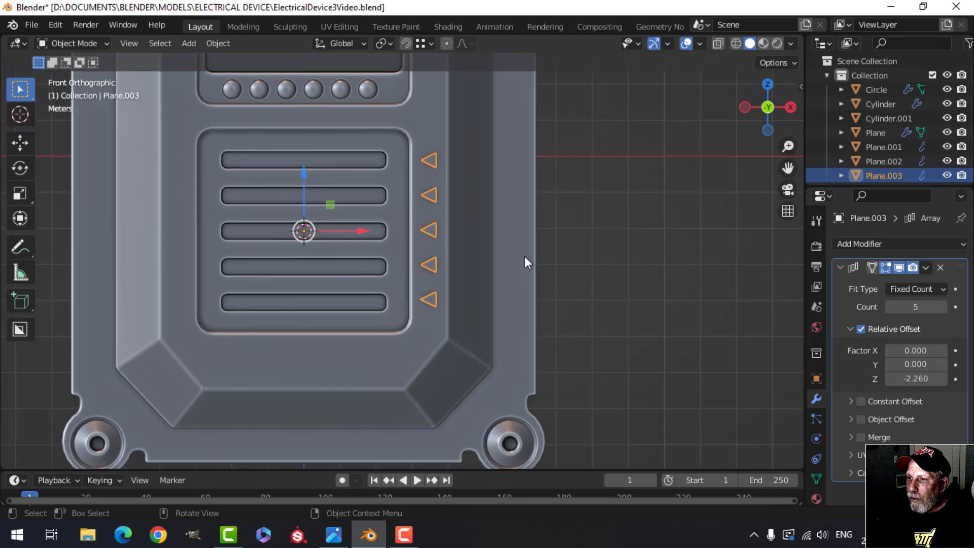
Add a Mirror modifier on the X axis to the arrayed triangular markers so they flank both sides of the vent panel.
left_click(840, 267)
left_click(844, 244)
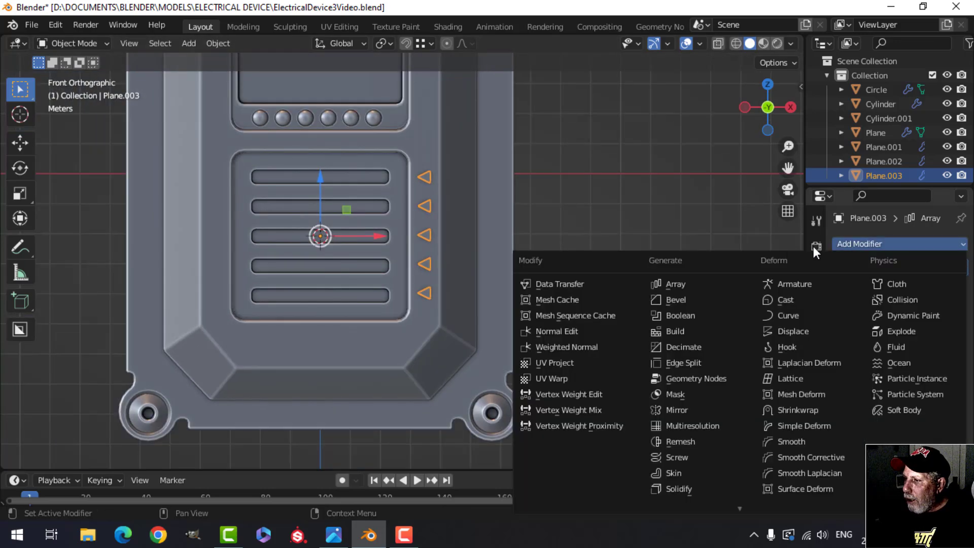
left_click(676, 409)
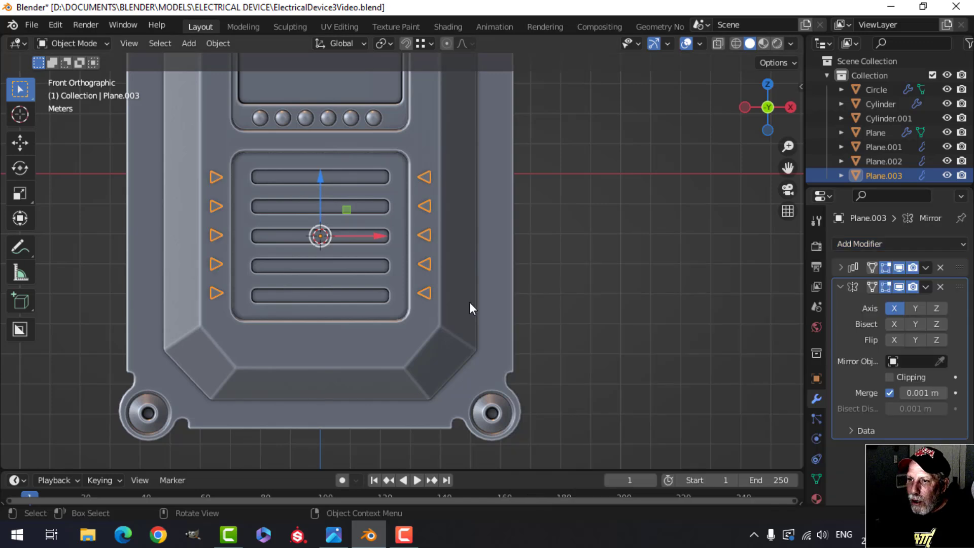
key("alt+a")
mouse_move(474, 282)
middle_mouse_down()
mouse_move(480, 293)
mouse_move(463, 297)
middle_mouse_up()
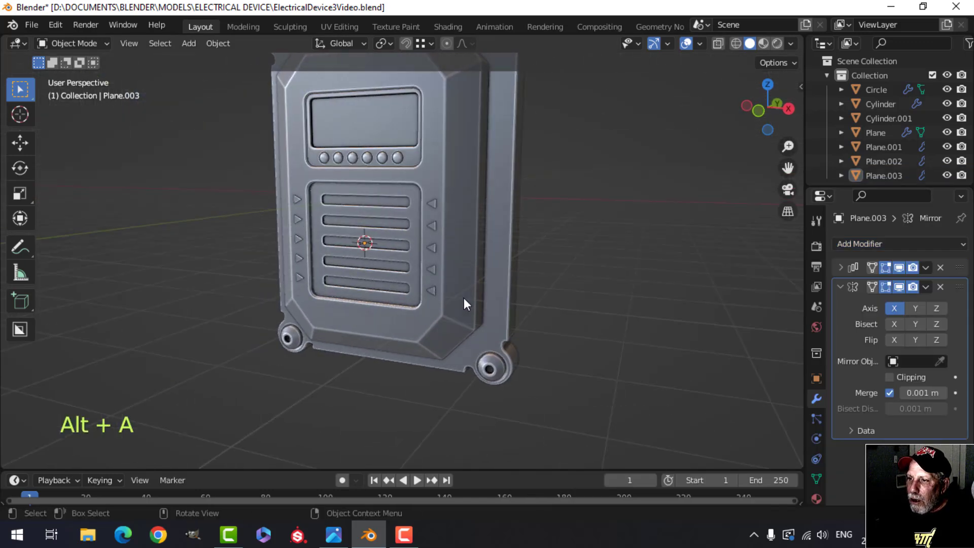
scroll(463, 294, "up", 2)
scroll(459, 287, "up", 4)
Shade the triangular marker object smooth.
left_click(452, 172)
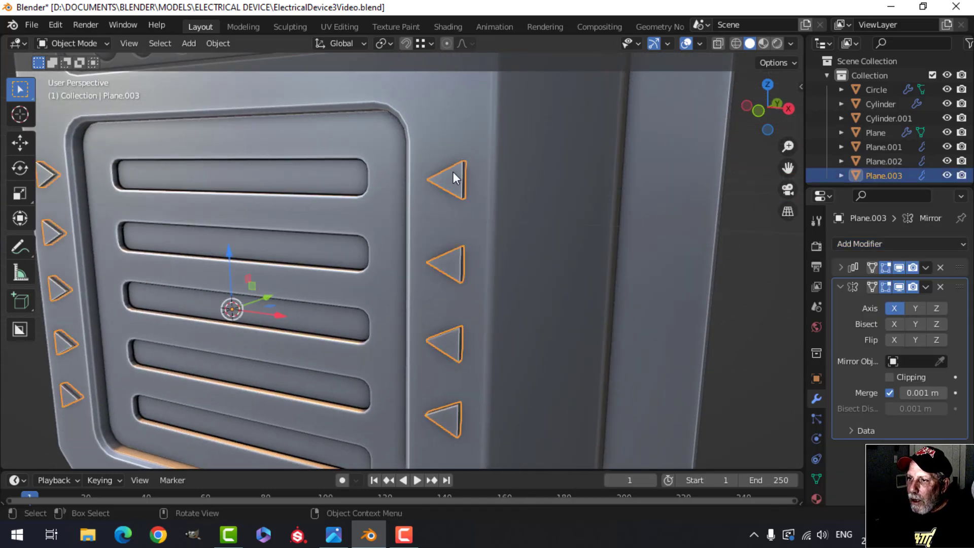
right_click(452, 172)
left_click(453, 171)
scroll(434, 196, "down", 4)
key("alt+a")
middle_click_drag(407, 271, 443, 246)
Move the triangular marker's mesh slightly inward along X, closer to the vent panel.
key("Tab")
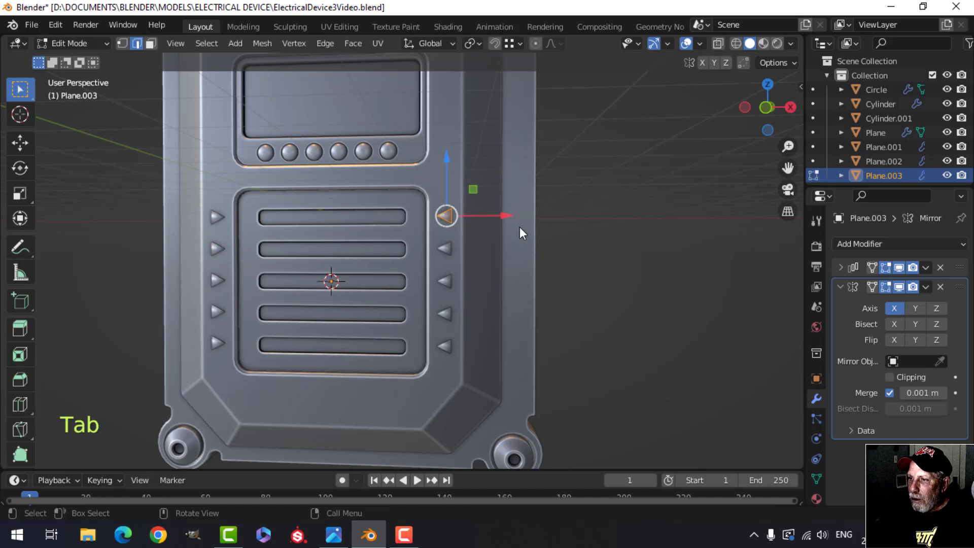
key("a")
left_click_drag(515, 215, 504, 216)
key("Tab")
scroll(516, 236, "down", 5)
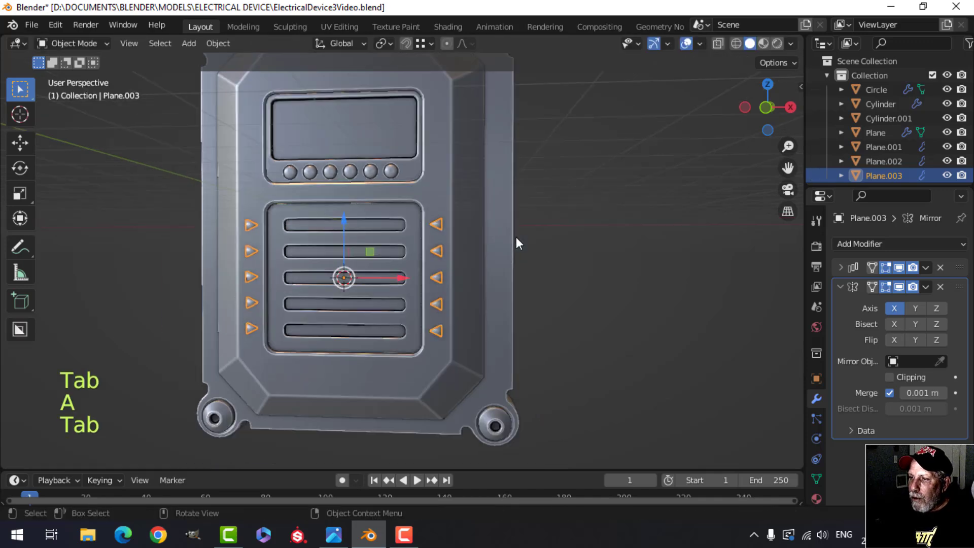
key("alt+a")
middle_click_drag(513, 232, 464, 234)
scroll(499, 267, "up", 4)
middle_click_drag(487, 238, 470, 242, "shift")
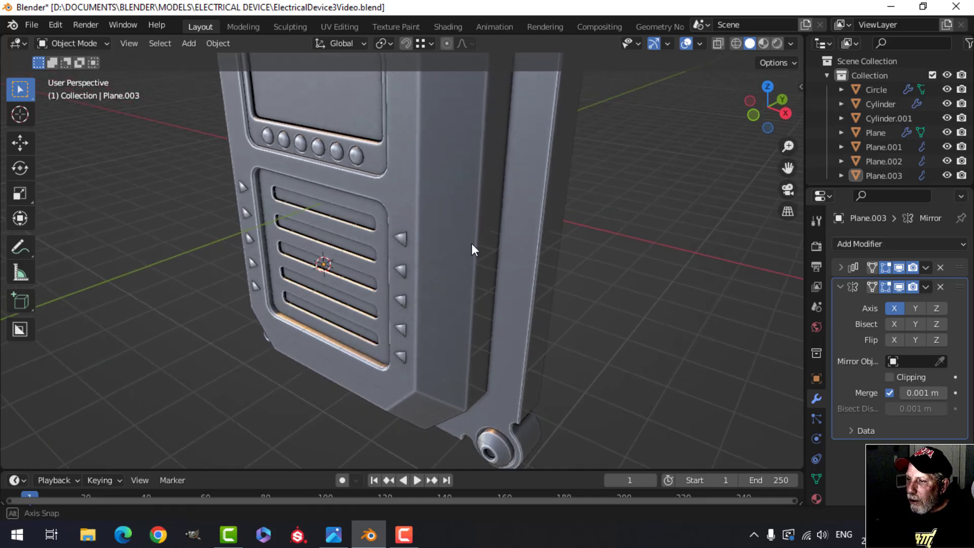
Add a Boolean Difference modifier to the housing above its Weighted Normal modifier, with the triangular markers as the cutter object.
left_click(442, 213)
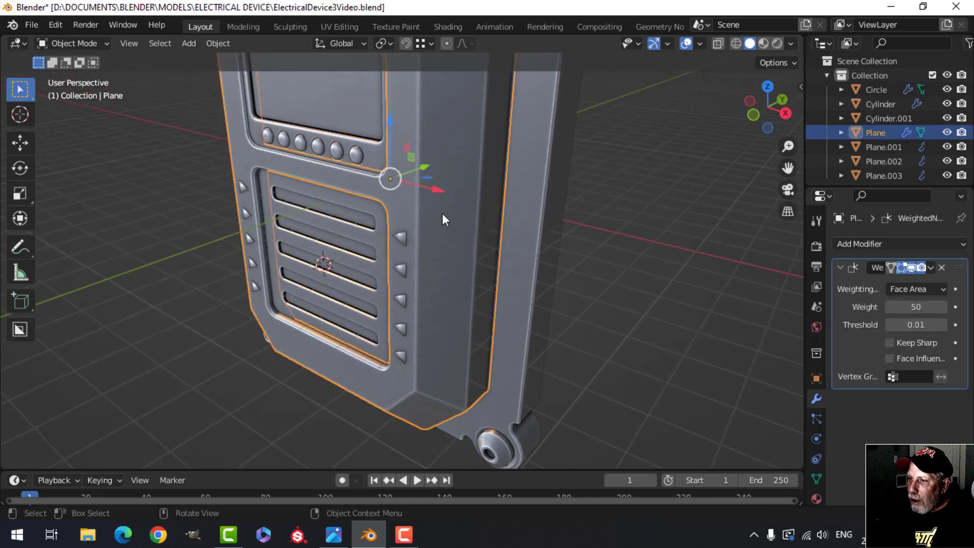
left_click(842, 265)
left_click(846, 245)
left_click(740, 313)
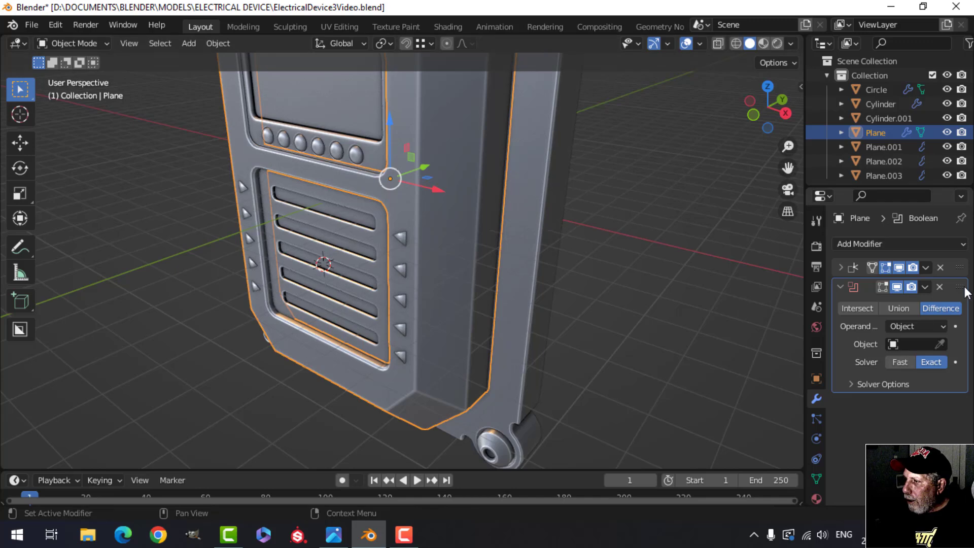
left_click_drag(959, 287, 951, 241)
scroll(453, 259, "up", 4)
middle_click_drag(454, 258, 457, 274, "shift")
middle_click_drag(517, 266, 524, 264)
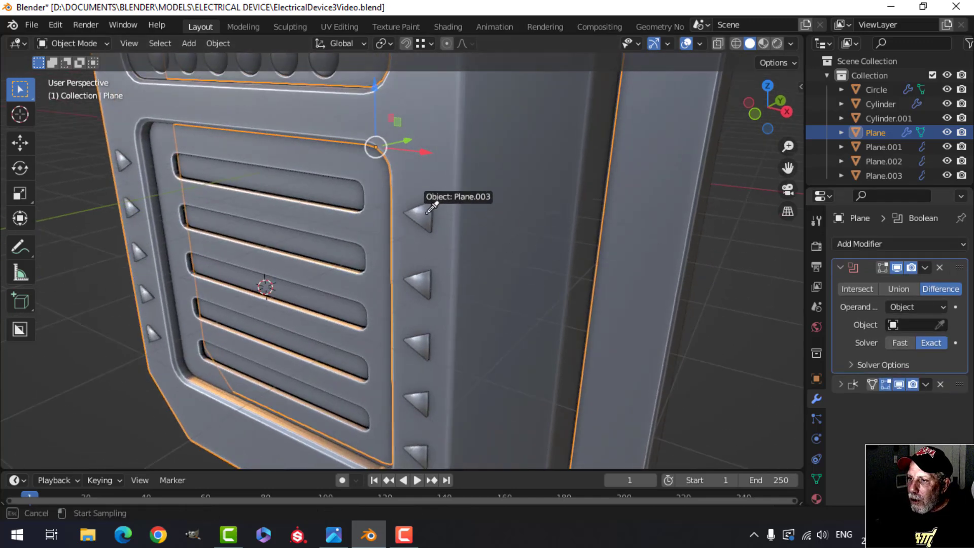
Apply the housing's Boolean modifier and delete the triangular marker object used as the cutter.
left_click(925, 267)
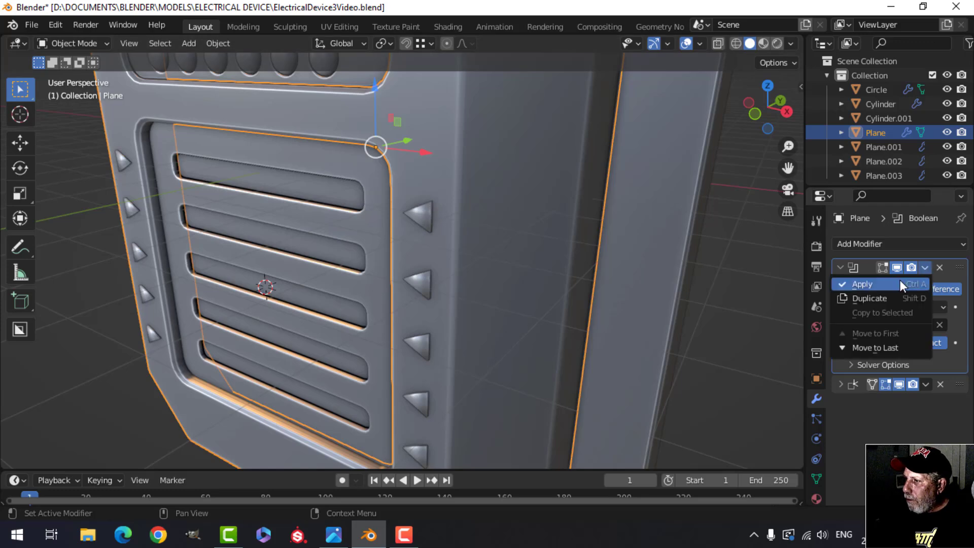
left_click(899, 280)
left_click(434, 219)
key("x")
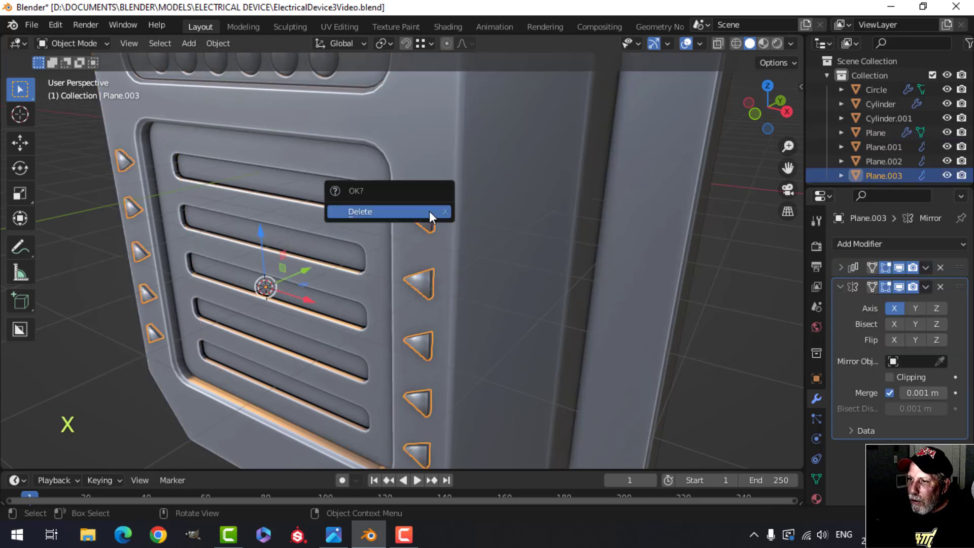
left_click(429, 212)
middle_click_drag(429, 212, 473, 233)
scroll(488, 235, "up", 3)
middle_click_drag(487, 235, 417, 221, "shift")
scroll(469, 282, "up", 2)
scroll(469, 282, "down", 5)
scroll(442, 301, "down", 2)
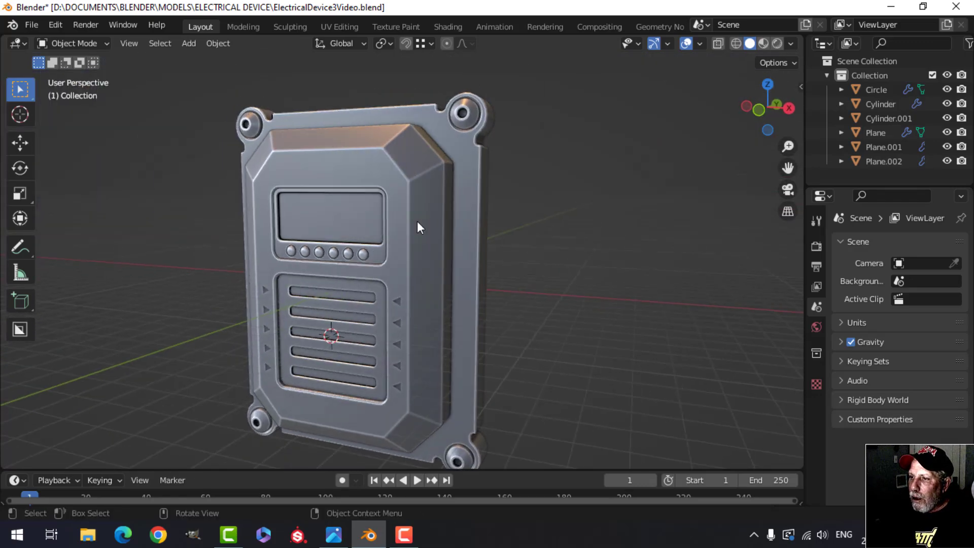
Add a Bevel modifier with a 0.1 m amount to the housing and place it above the Weighted Normal modifier.
left_click(416, 221)
left_click(838, 266)
scroll(390, 330, "up", 3)
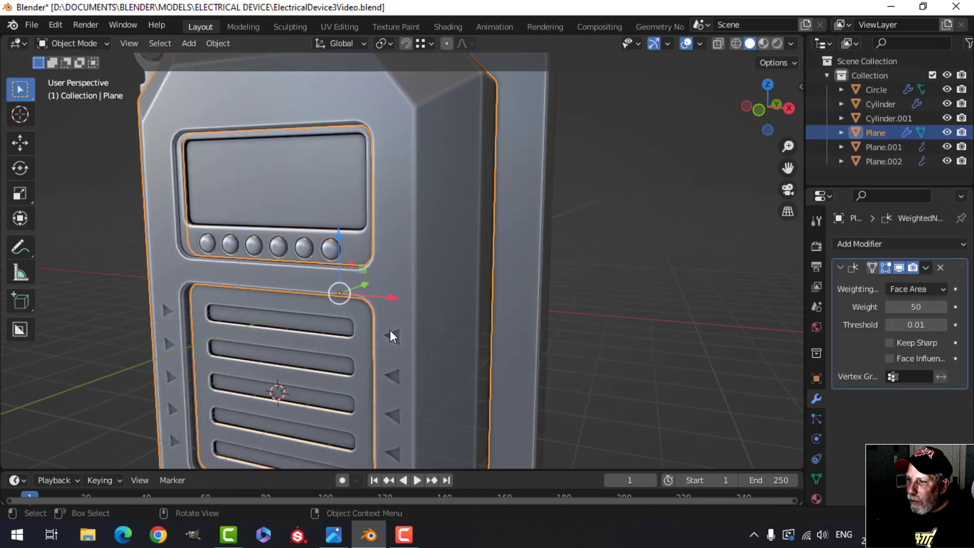
middle_click_drag(390, 329, 439, 323, "shift")
left_click(841, 267)
left_click(857, 246)
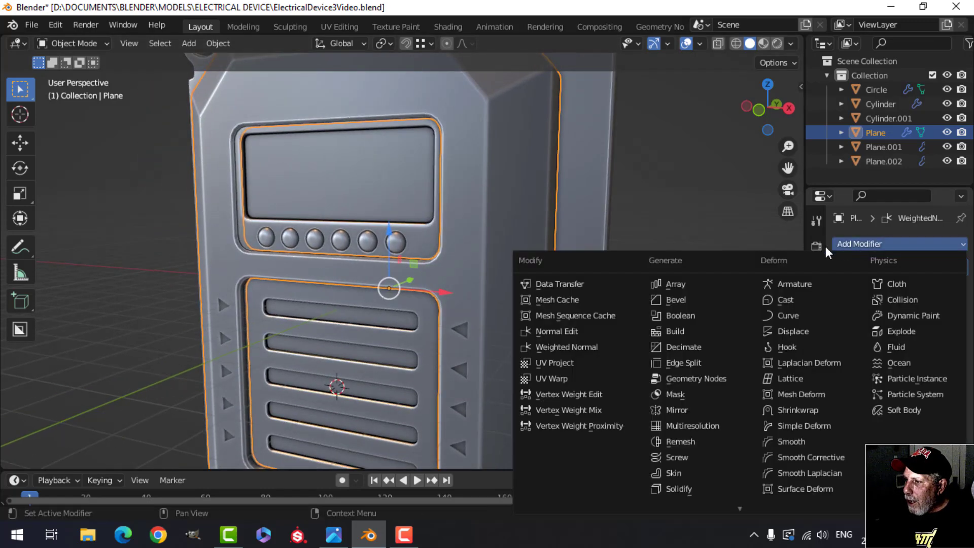
left_click(679, 293)
scroll(528, 349, "up", 3)
middle_click_drag(528, 342, 567, 287, "shift")
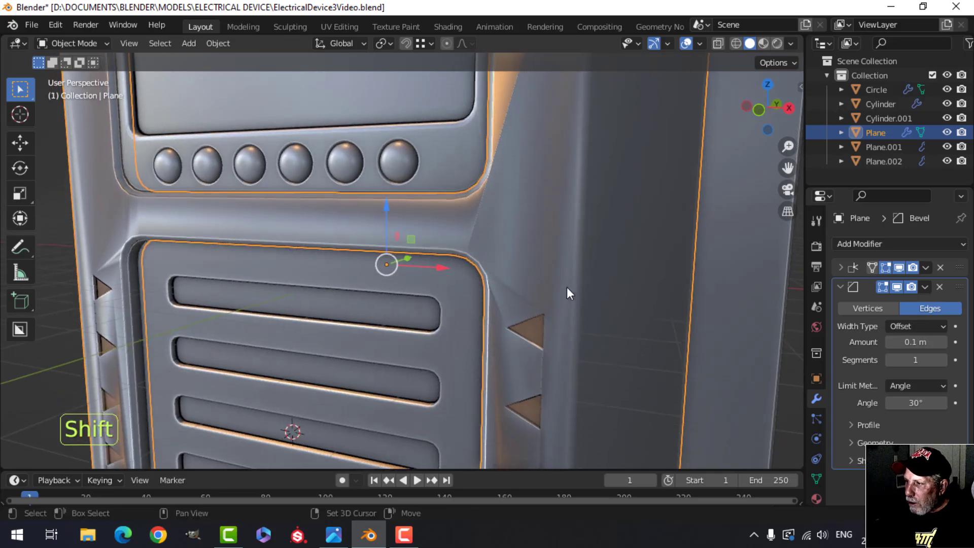
left_click_drag(959, 286, 959, 264)
scroll(578, 340, "down", 4)
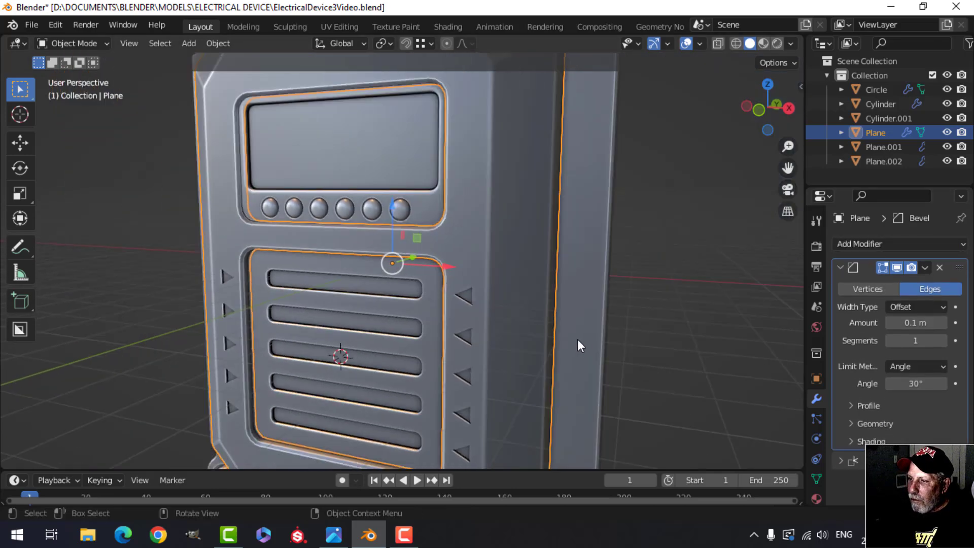
Inspect the recessed triangles beside the vents up close and the whole housing from several angles.
key("alt+a")
scroll(570, 336, "up", 5)
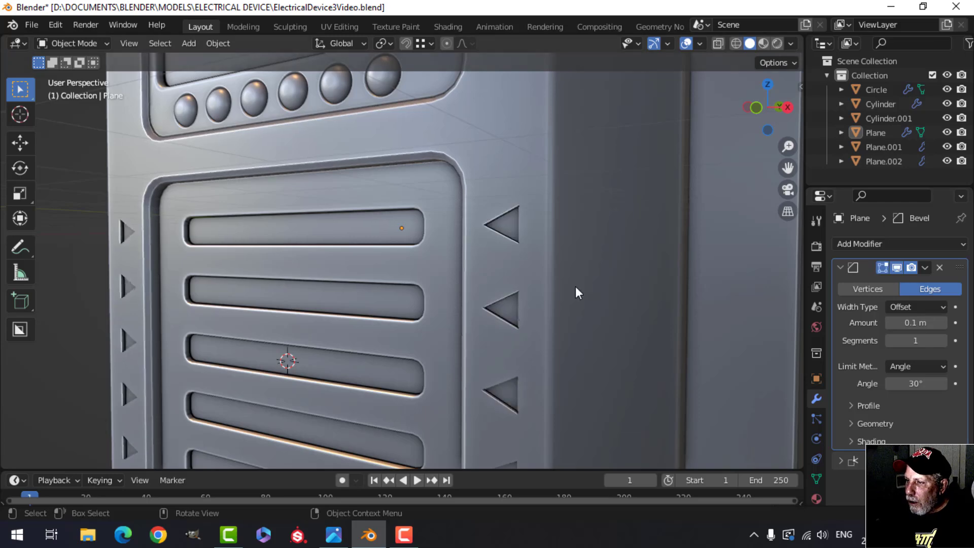
middle_click_drag(575, 286, 595, 294)
scroll(586, 302, "down", 3)
middle_click_drag(528, 315, 567, 287, "shift")
scroll(570, 312, "down", 1)
scroll(569, 305, "down", 2)
key("alt+a")
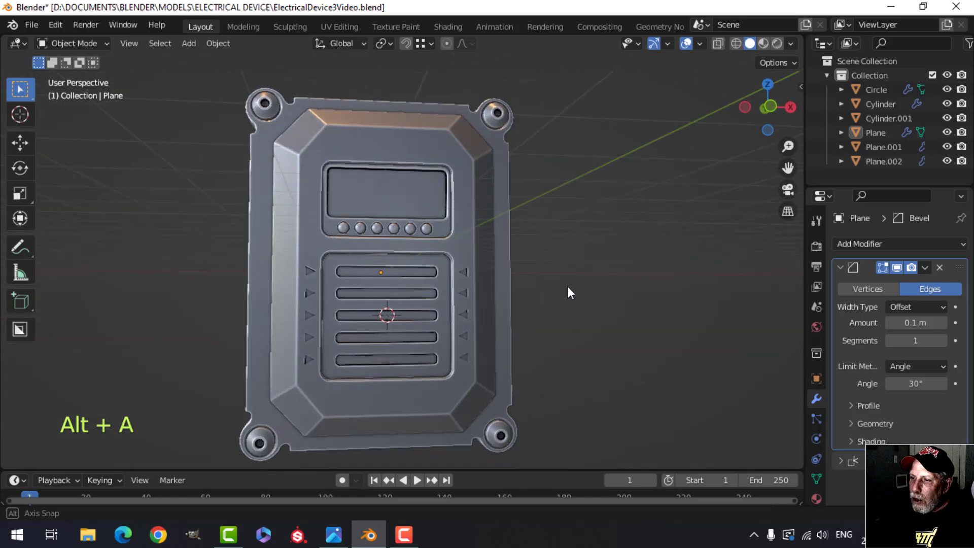
left_click(701, 43)
left_click(650, 303)
left_click(653, 301)
scroll(448, 294, "down", 1)
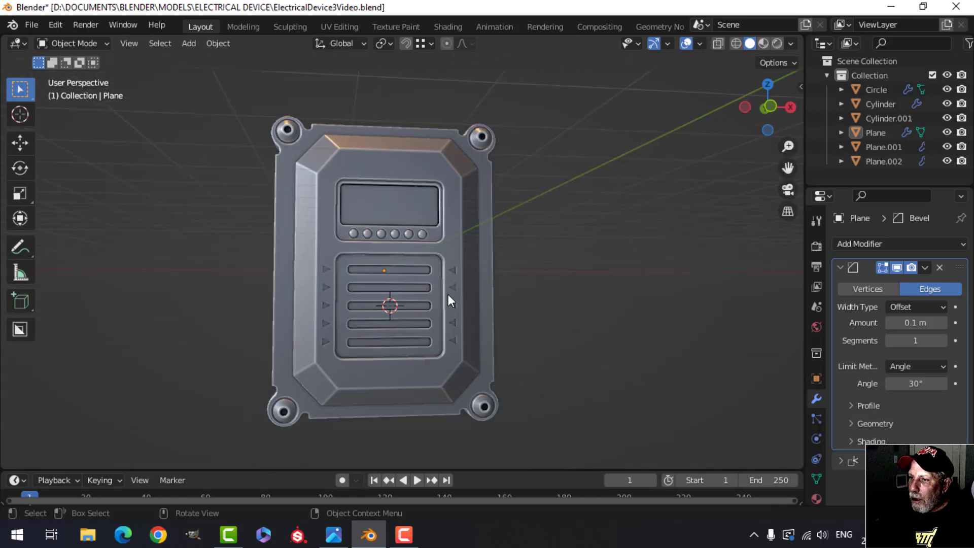
Save the Blender file with the finished triangular cutouts.
middle_click_drag(448, 295, 467, 251)
key("ctrl+s")
scroll(431, 324, "down", 1)
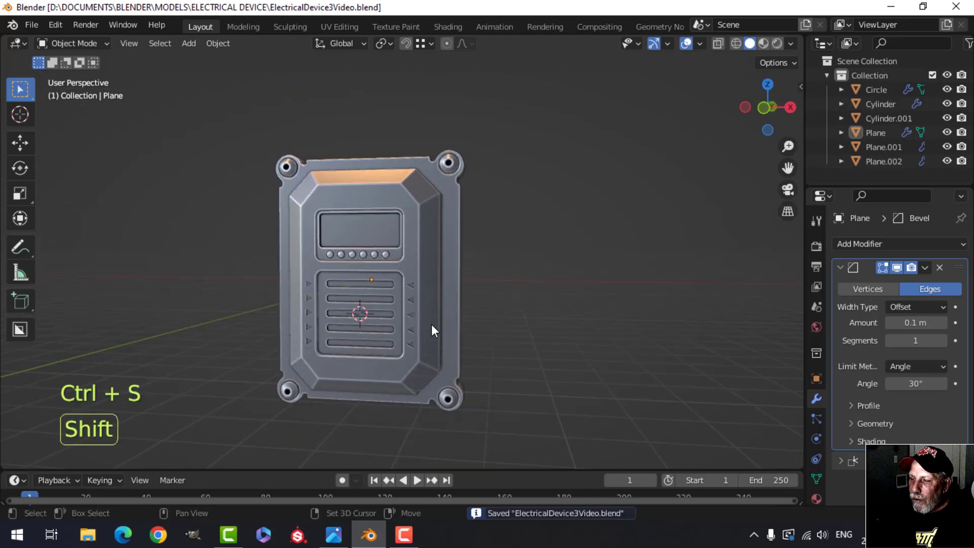
Examine the complete device from the front, below and the sides at different distances.
middle_click_drag(431, 325, 478, 279)
scroll(455, 290, "up", 2)
scroll(455, 290, "down", 3)
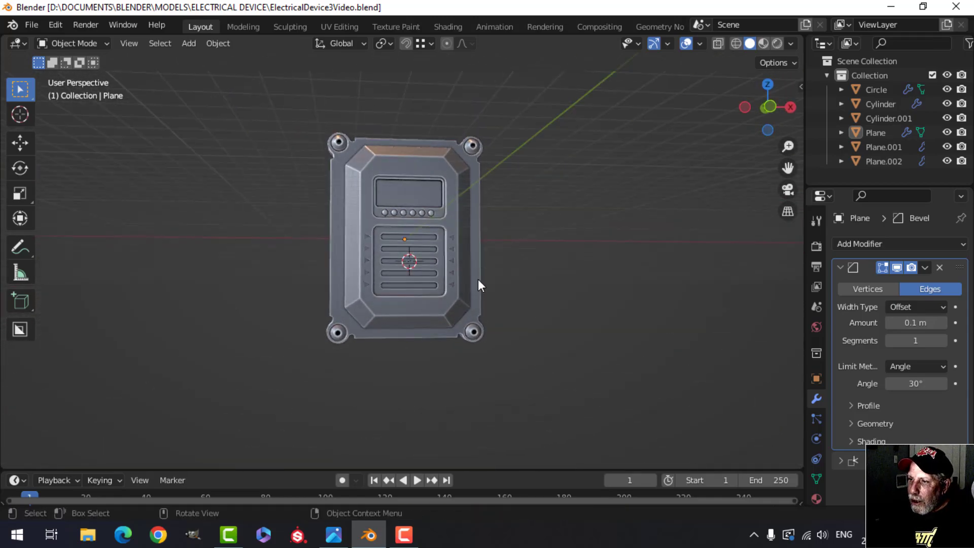
scroll(492, 251, "up", 3)
scroll(503, 232, "down", 2)
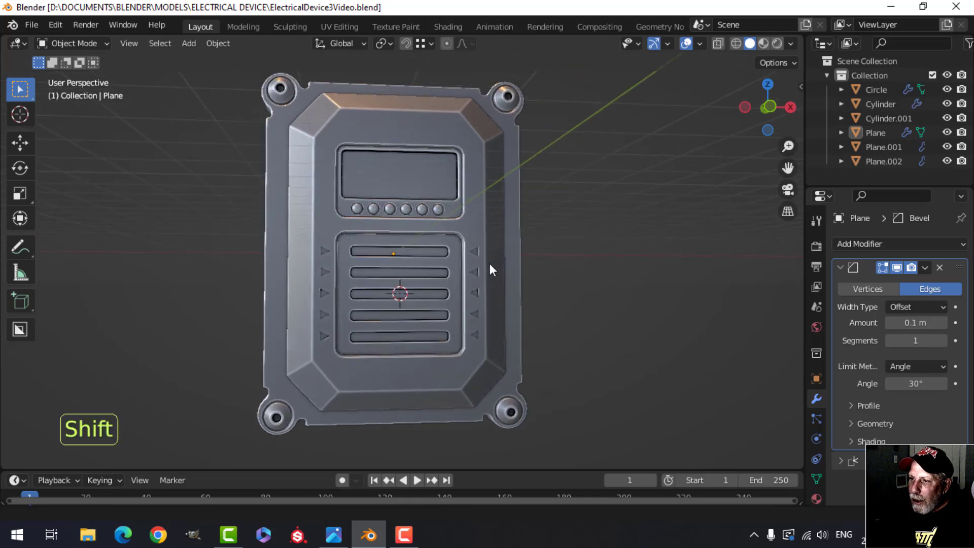
middle_click_drag(488, 254, 464, 257)
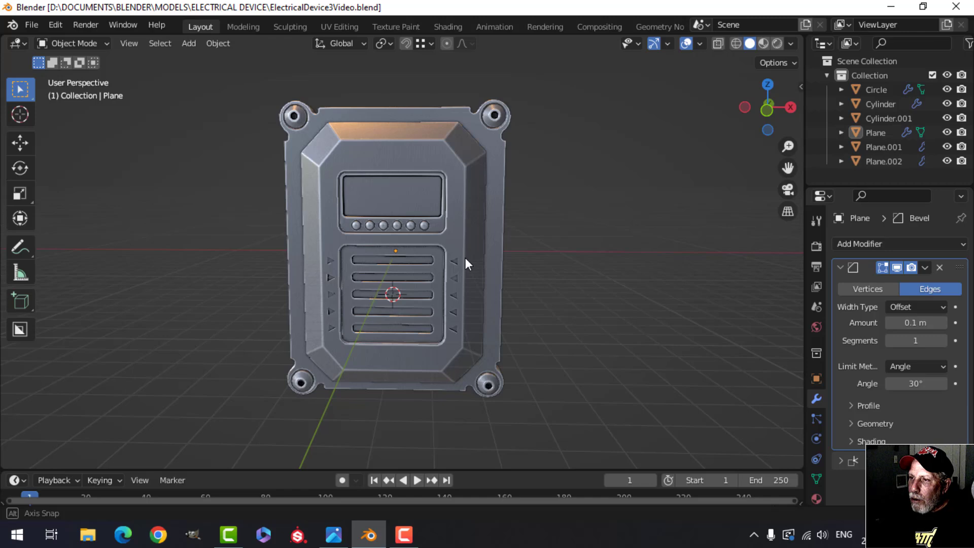
middle_click_drag(378, 178, 385, 202, "shift")
scroll(384, 202, "up", 2)
middle_click_drag(291, 196, 346, 210, "shift")
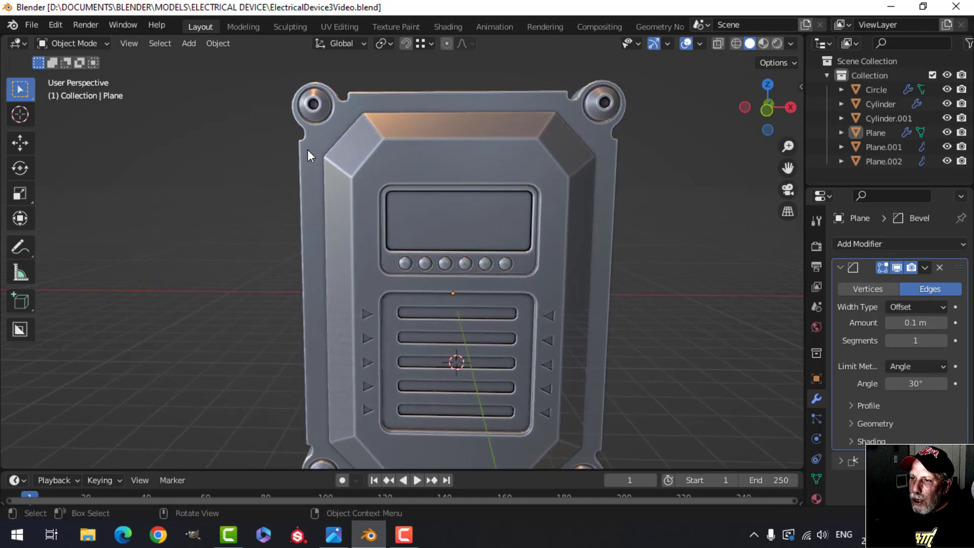
scroll(604, 144, "down", 2)
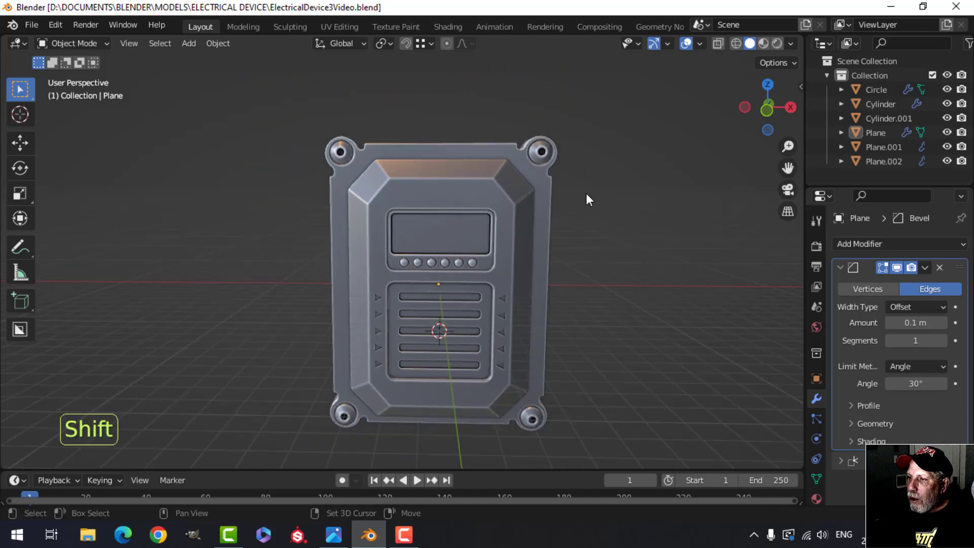
middle_click_drag(586, 193, 571, 172, "shift")
middle_click_drag(571, 173, 558, 172)
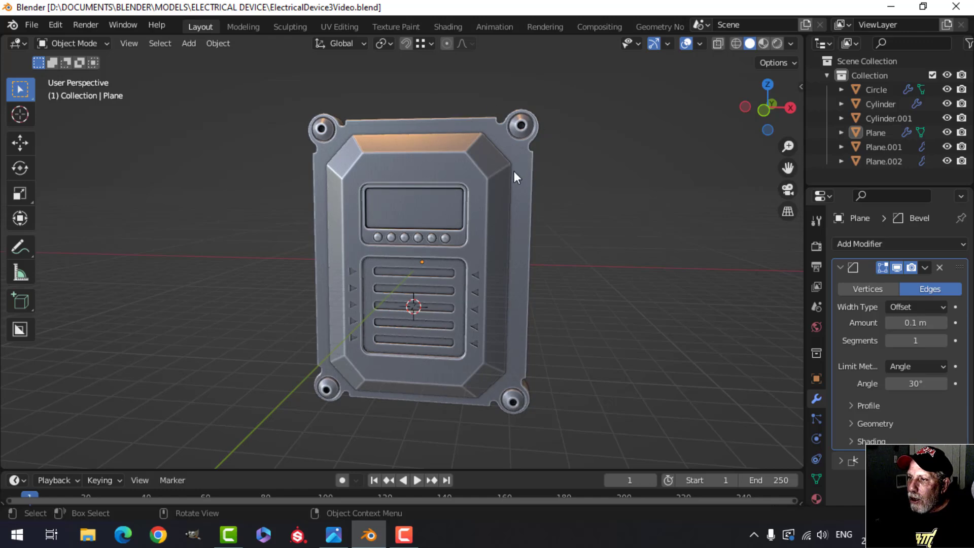
scroll(503, 294, "down", 2)
middle_click_drag(500, 302, 490, 264)
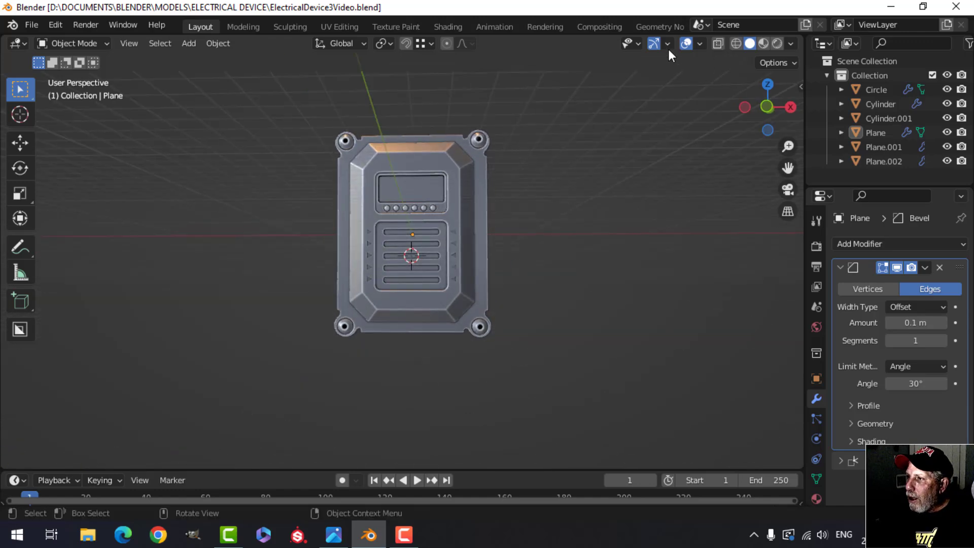
Hide the viewport gizmos and overlays, and switch the viewport shading to a lighter grey MatCap.
left_click(653, 41)
left_click(688, 42)
left_click(790, 43)
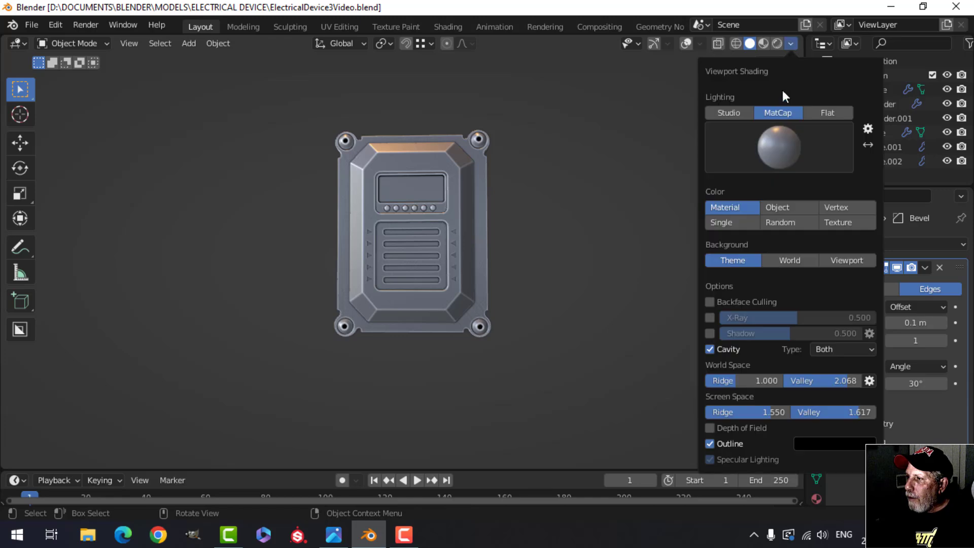
left_click(776, 147)
left_click(741, 187)
scroll(570, 222, "up", 3)
middle_click_drag(567, 214, 558, 233, "shift")
scroll(614, 236, "down", 2)
scroll(565, 239, "up", 2)
scroll(559, 248, "down", 1)
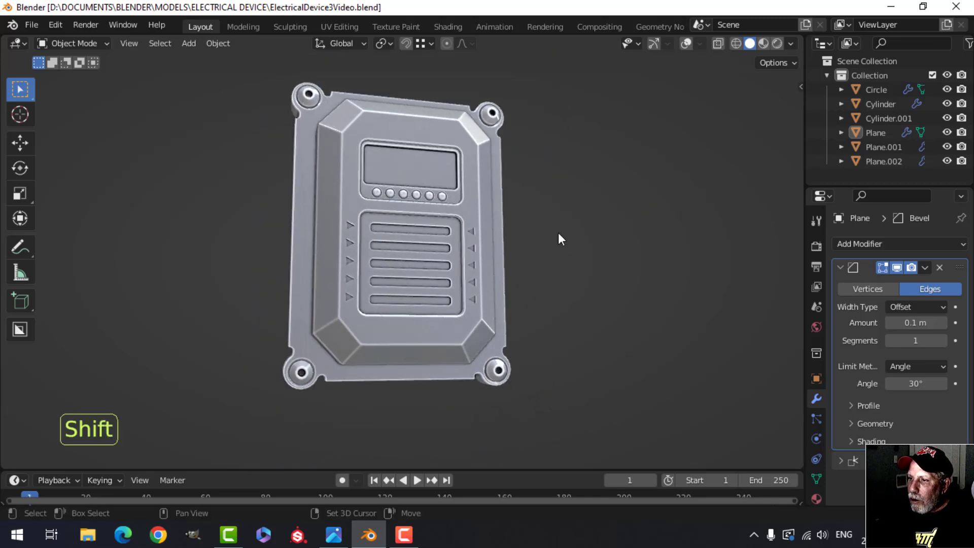
Switch to the reference image Device3-studio.jpg to compare its remaining details, and return to the Blender model.
left_click(334, 534)
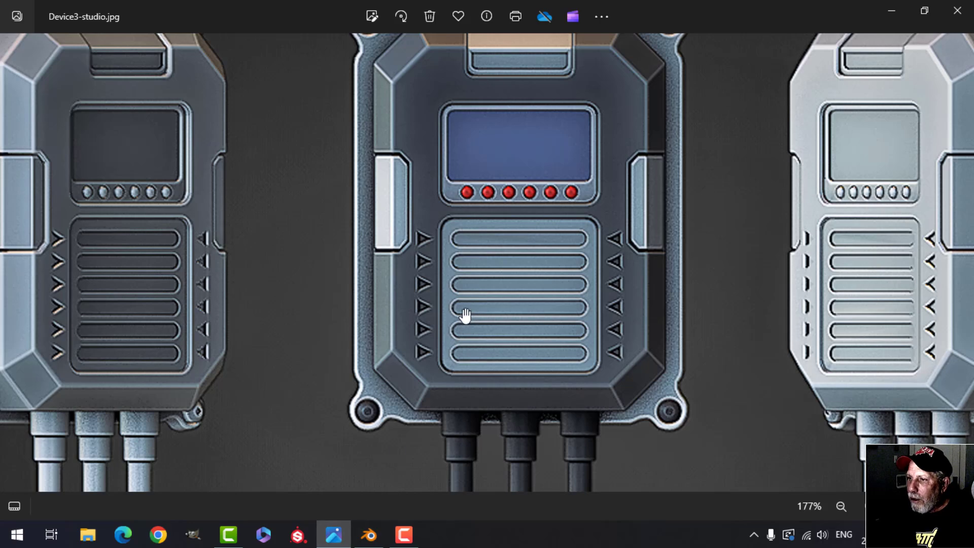
scroll(416, 289, "down", 3)
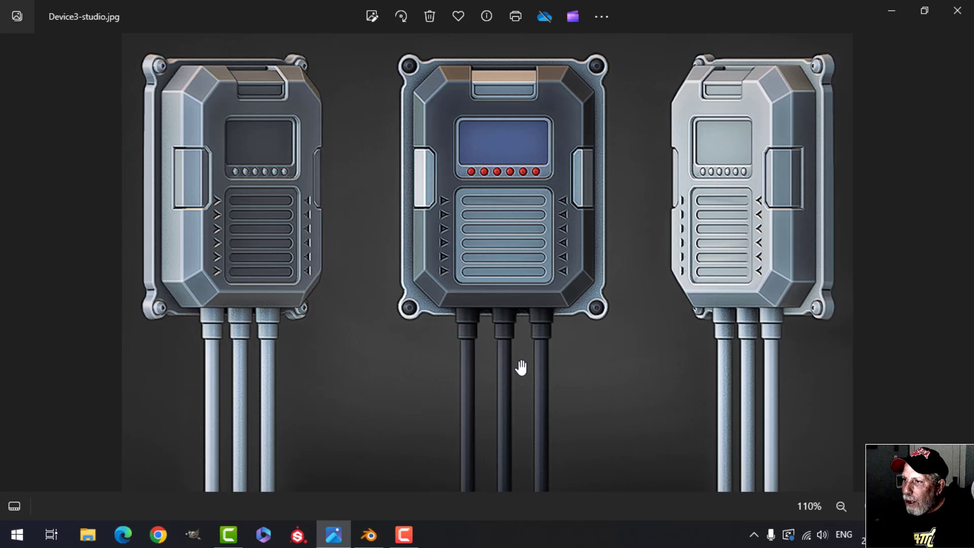
left_click(369, 534)
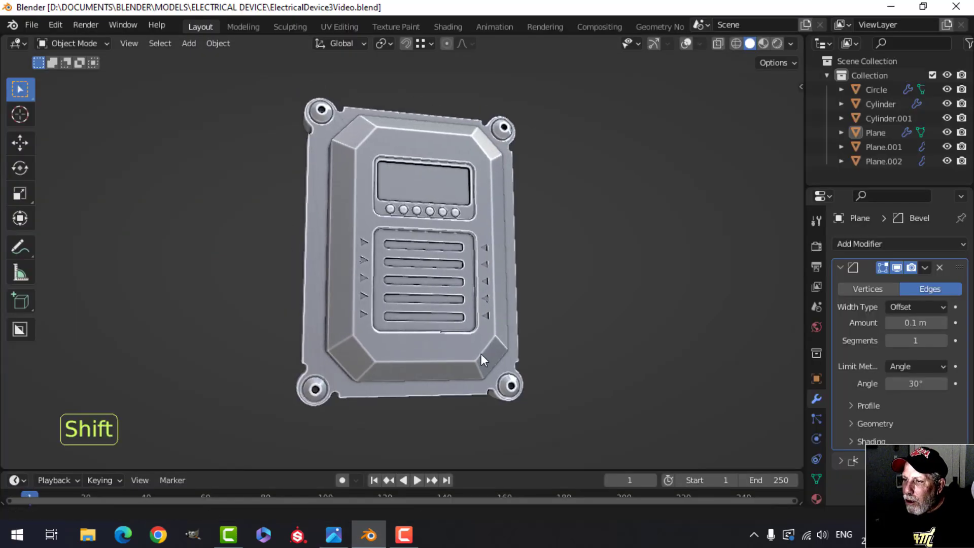
middle_click_drag(482, 356, 485, 352)
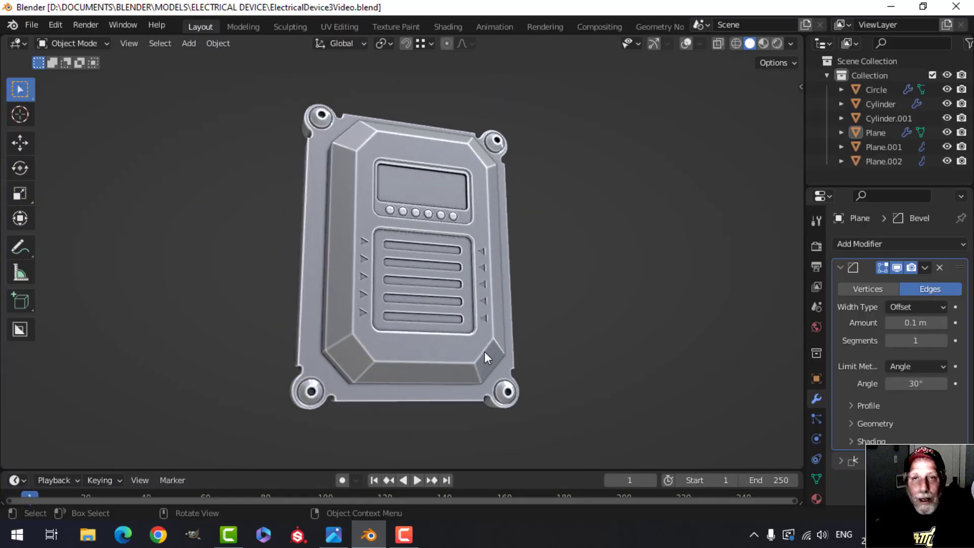